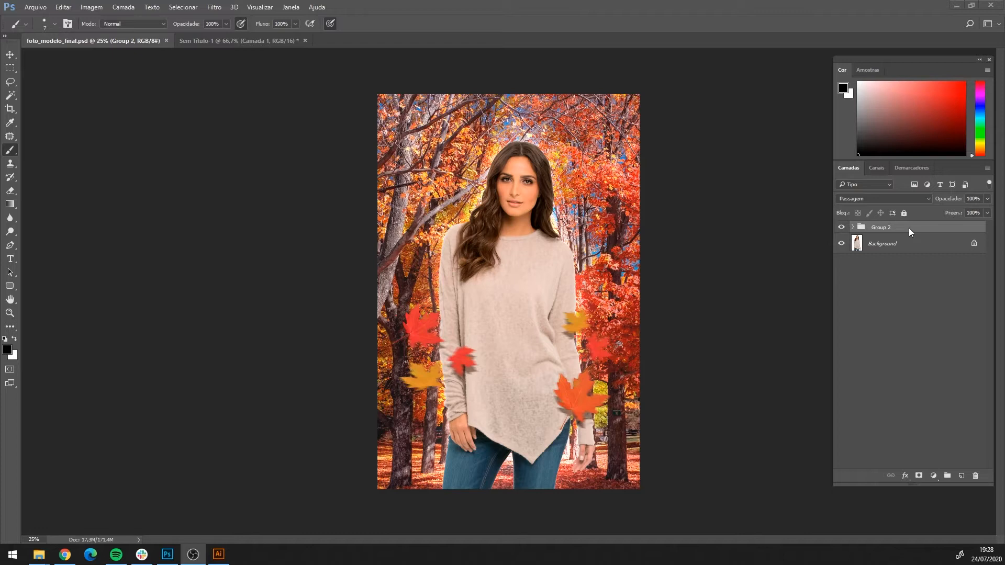
In the Sem Título-1 window, create a new web document from the Grande - Web preset, 1920 x 1080 px at 72 ppi.
{"action": "left_click", "coordinate": [254, 40]}
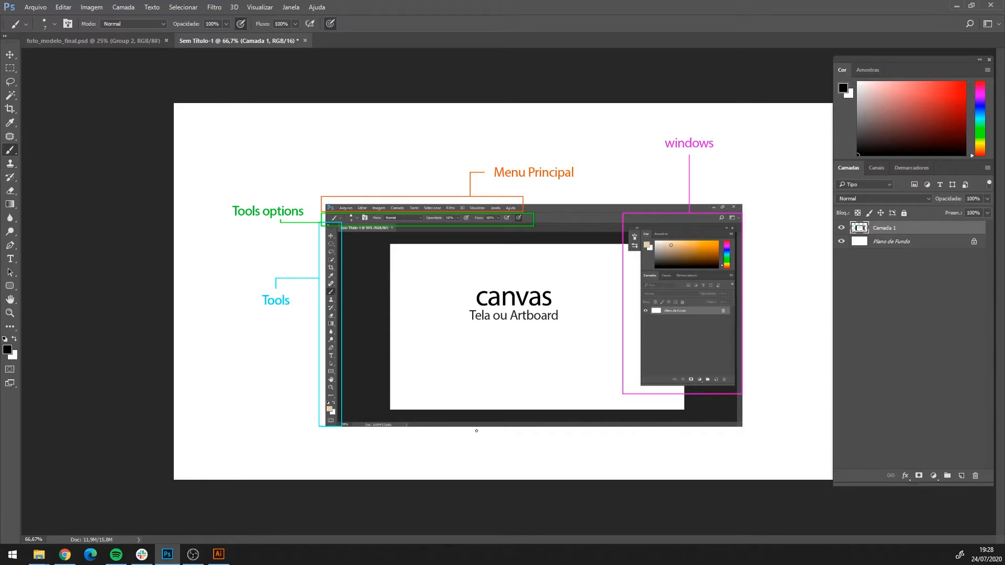
{"action": "left_click", "coordinate": [37, 10]}
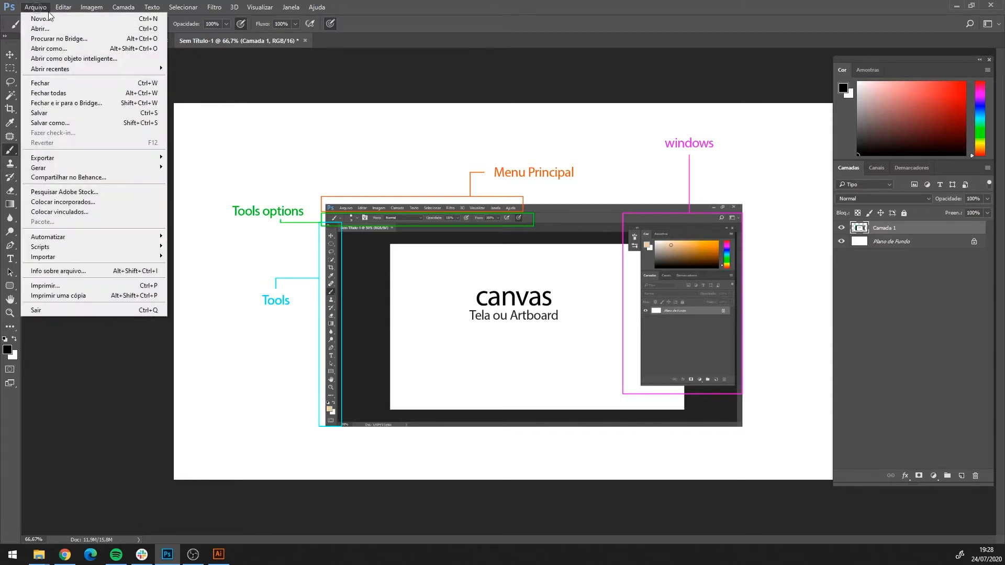
{"action": "left_click", "coordinate": [92, 21]}
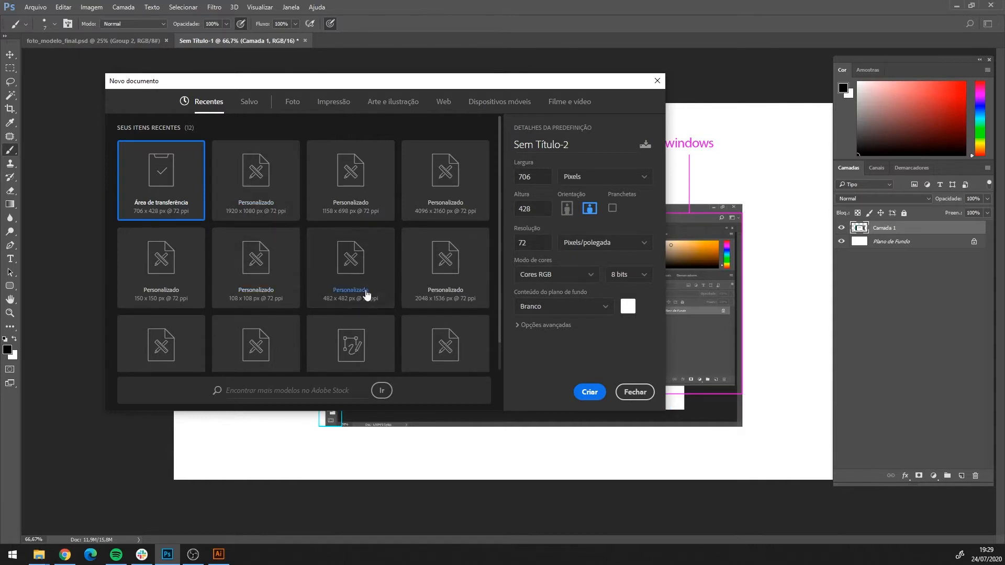
{"action": "left_click_drag", "start_coordinate": [287, 90], "coordinate": [357, 118]}
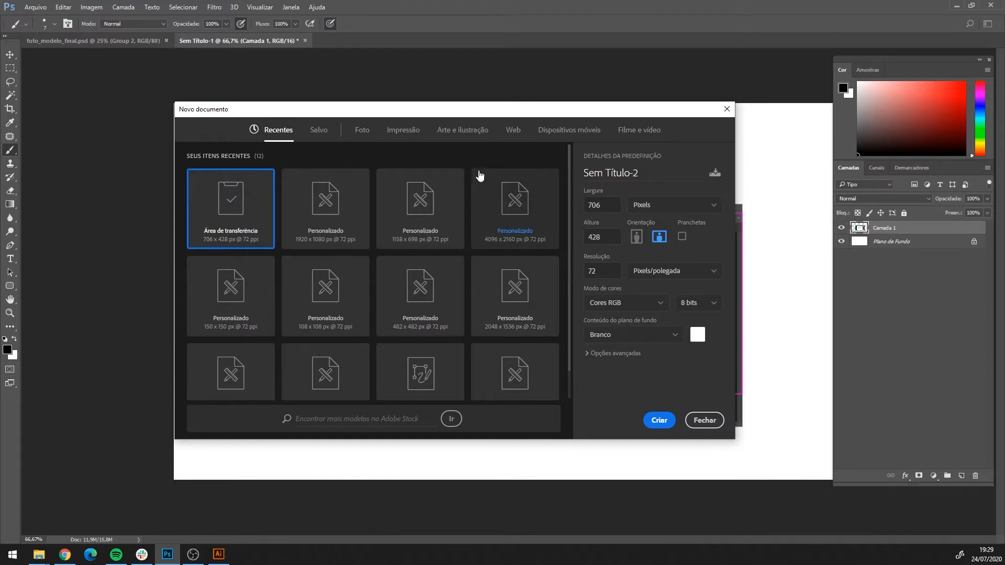
{"action": "left_click", "coordinate": [512, 130]}
{"action": "left_click", "coordinate": [331, 238]}
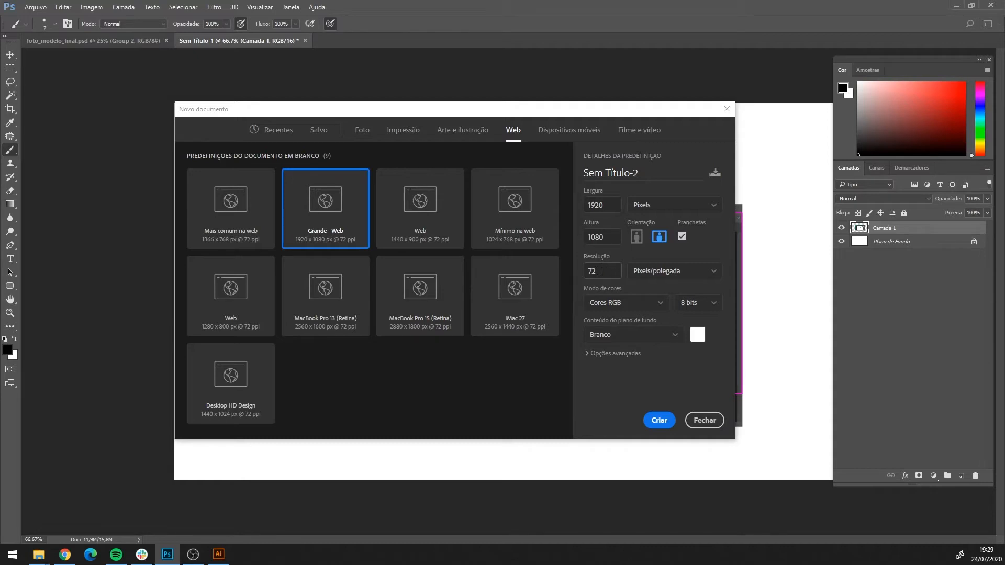
{"action": "left_click", "coordinate": [661, 421]}
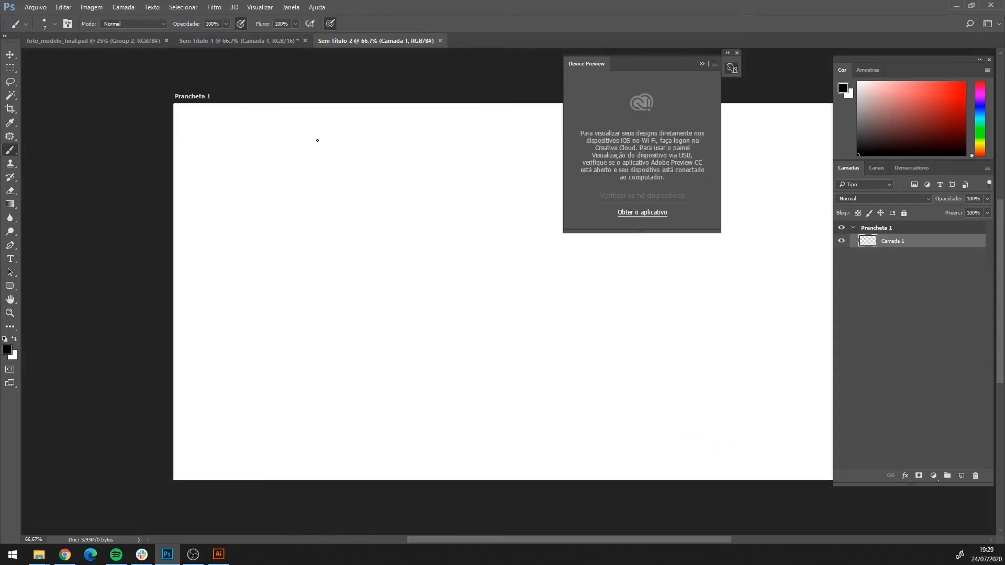
Collapse the Device Preview and close the newly created Sem Título-2 document.
{"action": "left_click", "coordinate": [702, 64]}
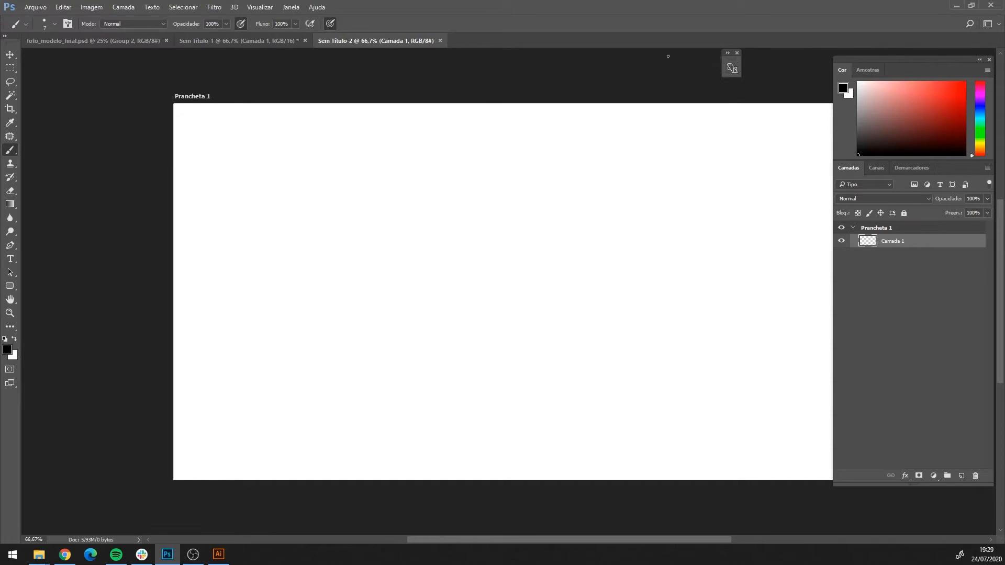
{"action": "left_click", "coordinate": [440, 40]}
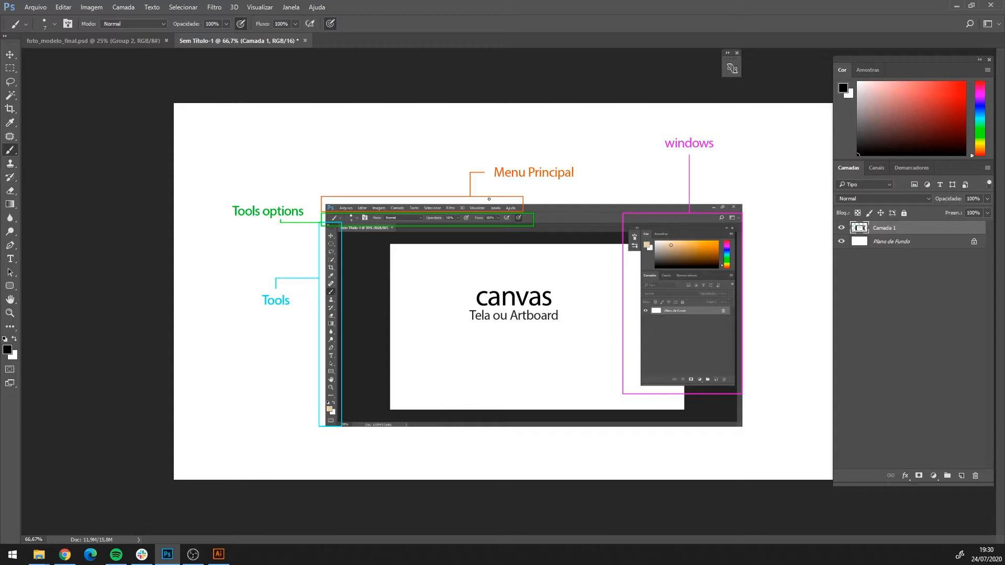
Activate the Move tool and review the file and edit commands and the General preferences.
{"action": "left_click", "coordinate": [10, 55]}
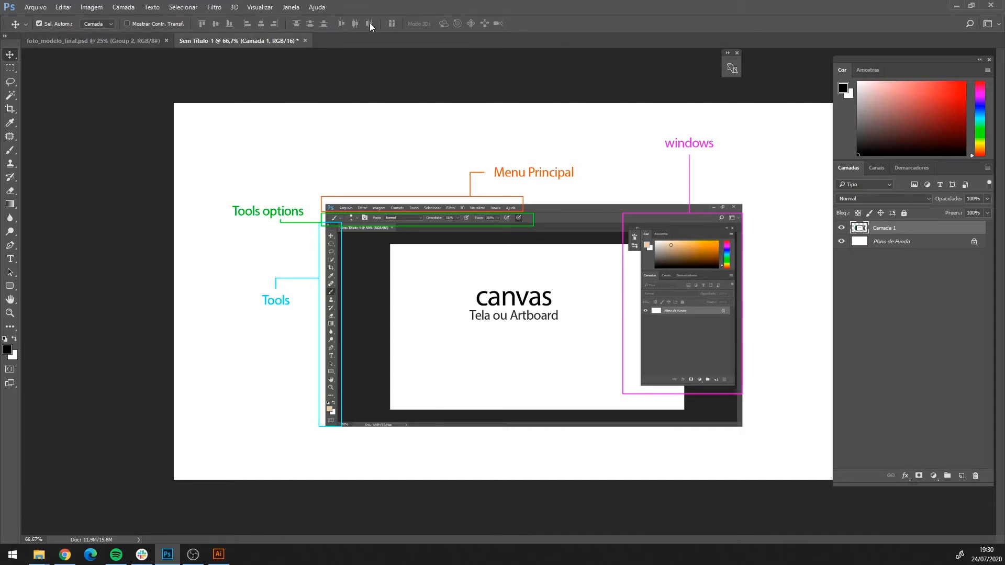
{"action": "left_click", "coordinate": [36, 7]}
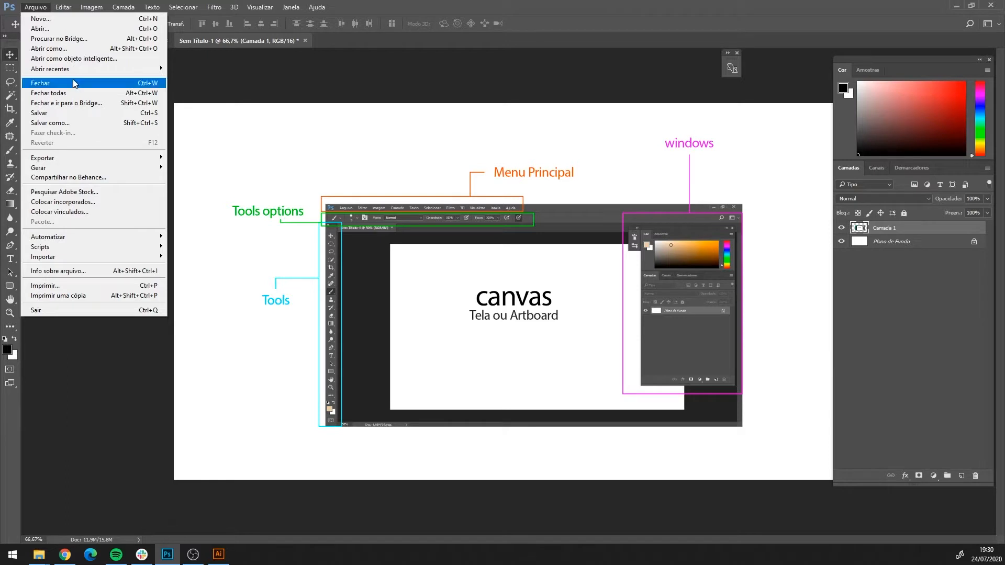
{"action": "mouse_move", "coordinate": [64, 8]}
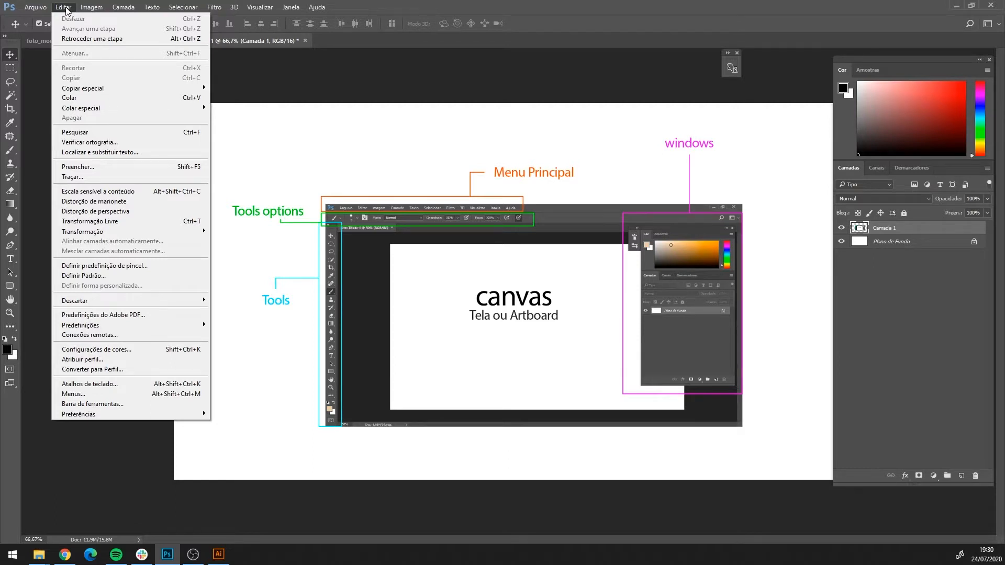
{"action": "mouse_move", "coordinate": [143, 414]}
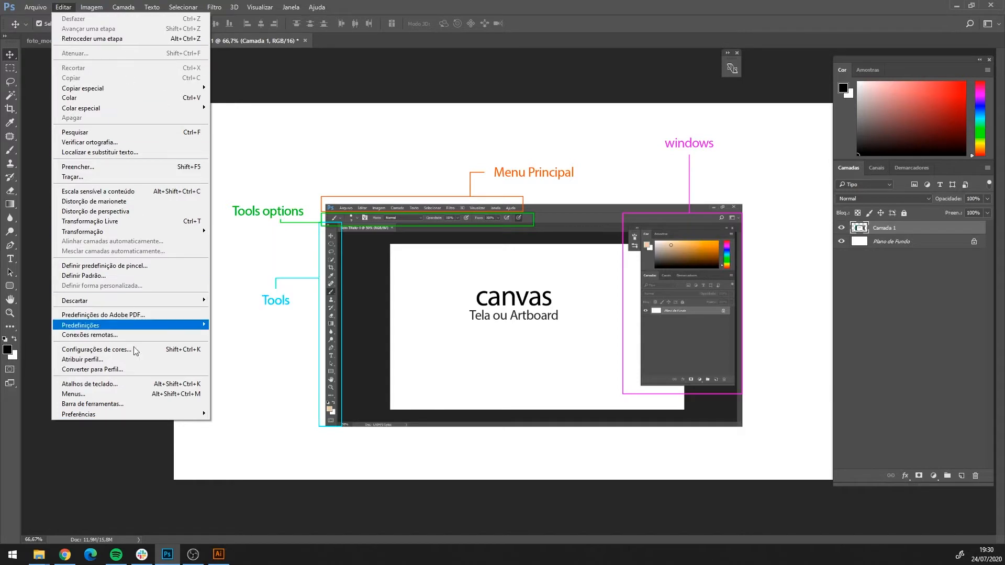
{"action": "left_click", "coordinate": [246, 233]}
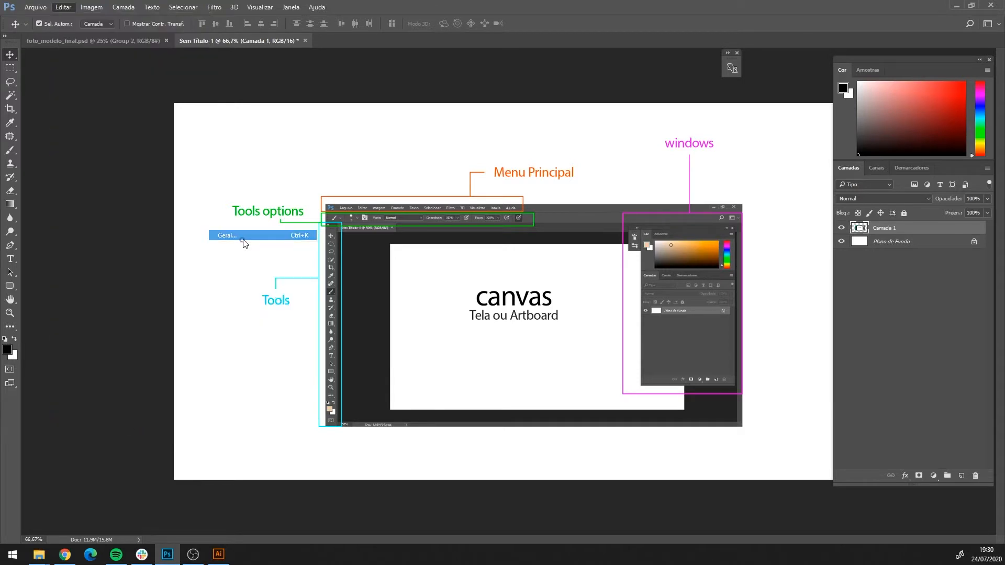
{"action": "key", "text": "i"}
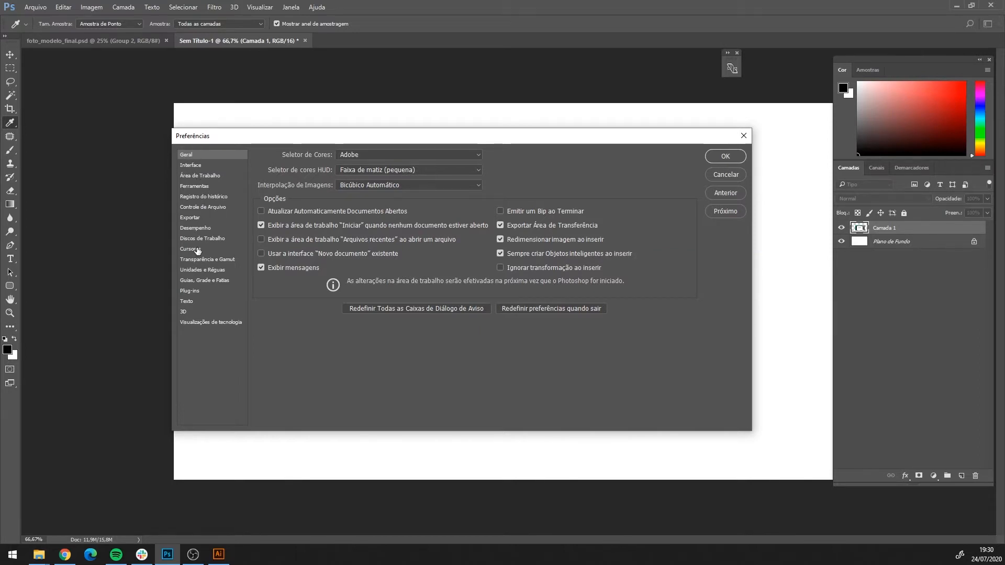
{"action": "left_click", "coordinate": [726, 157]}
{"action": "key", "text": "v"}
Review the available image adjustments, selection and help commands, window arrangements and the list of panels that can be shown.
{"action": "left_click", "coordinate": [96, 8]}
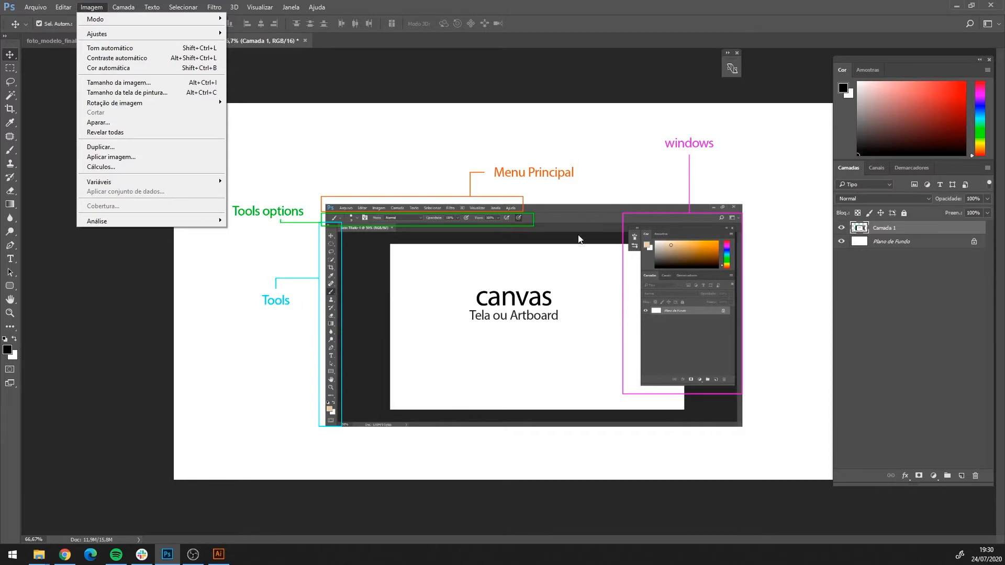
{"action": "mouse_move", "coordinate": [164, 35]}
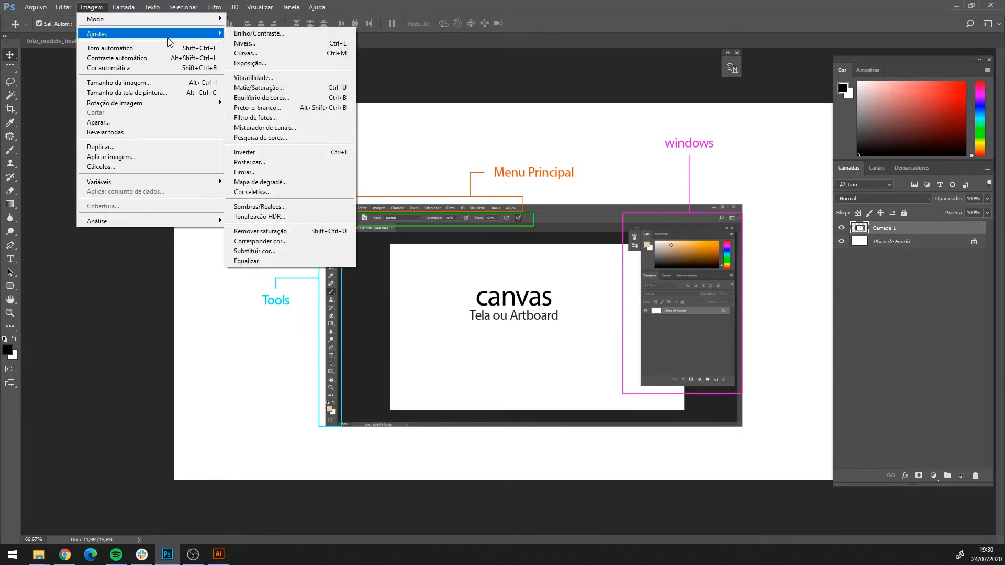
{"action": "key", "text": "Escape"}
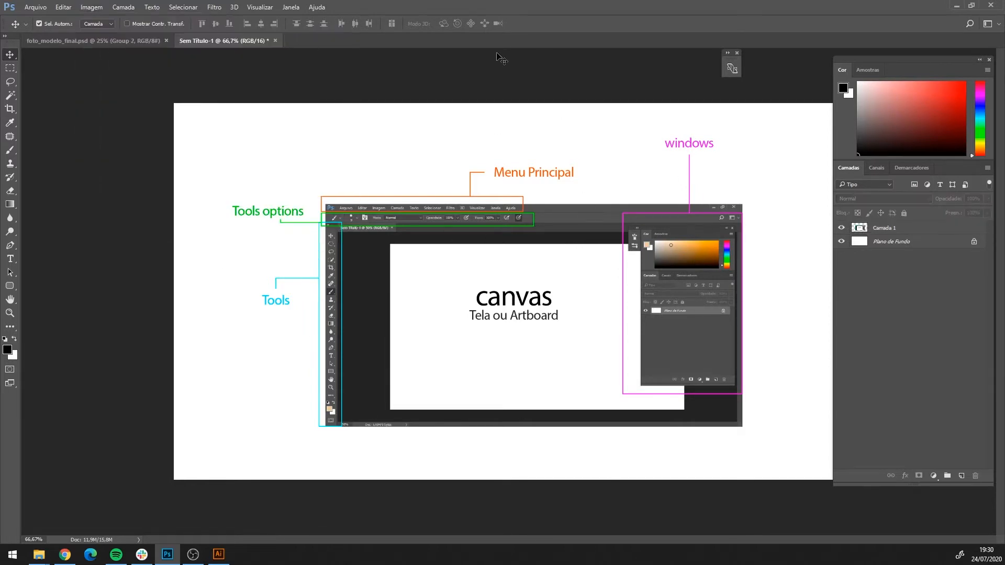
{"action": "left_click", "coordinate": [125, 7]}
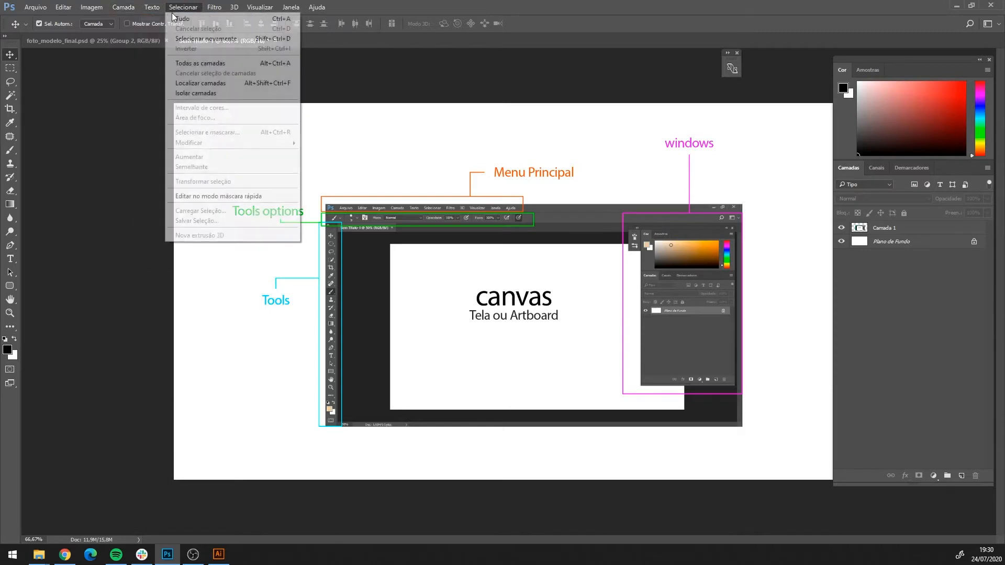
{"action": "left_click", "coordinate": [232, 9]}
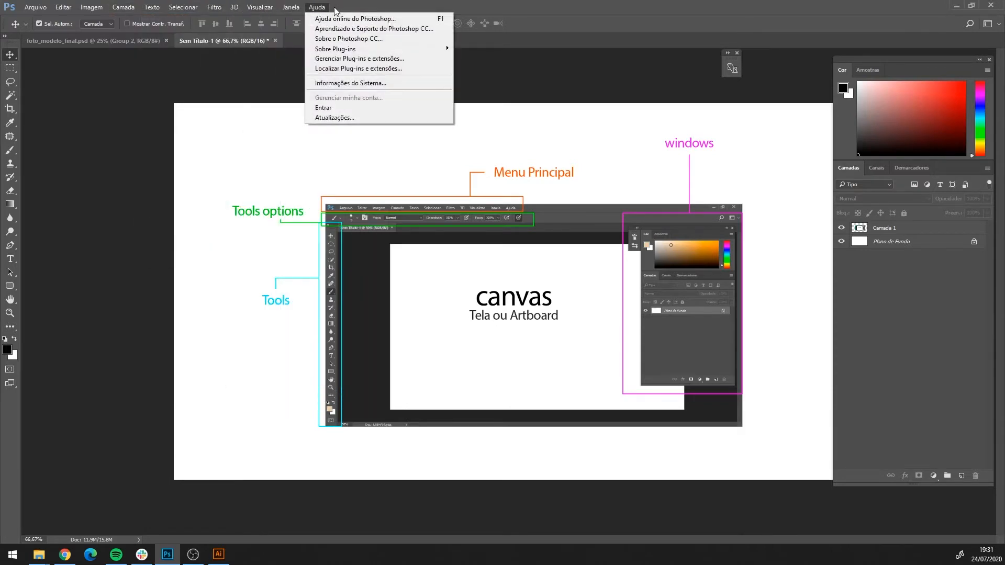
{"action": "left_click", "coordinate": [291, 8]}
{"action": "mouse_move", "coordinate": [291, 21]}
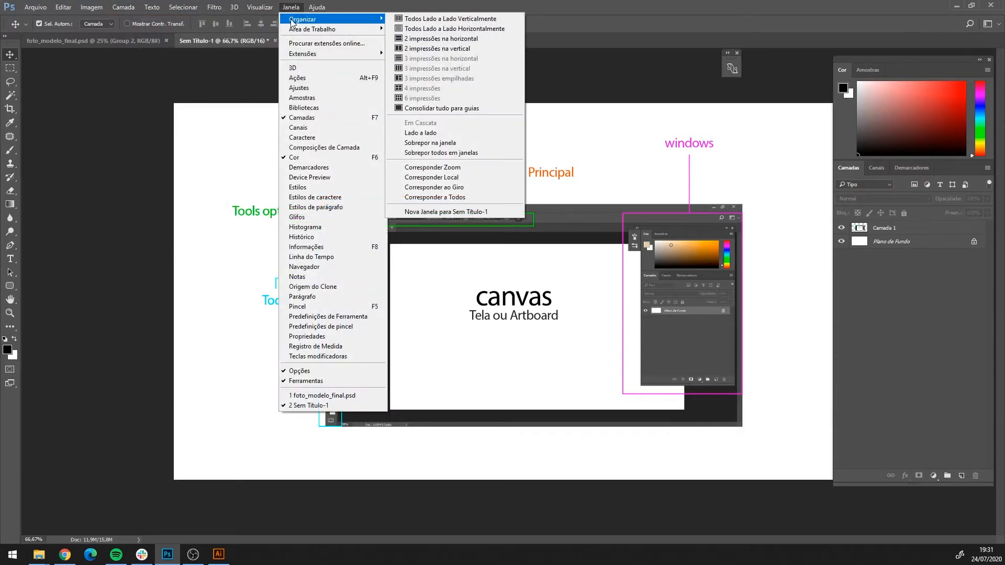
{"action": "left_click", "coordinate": [695, 24]}
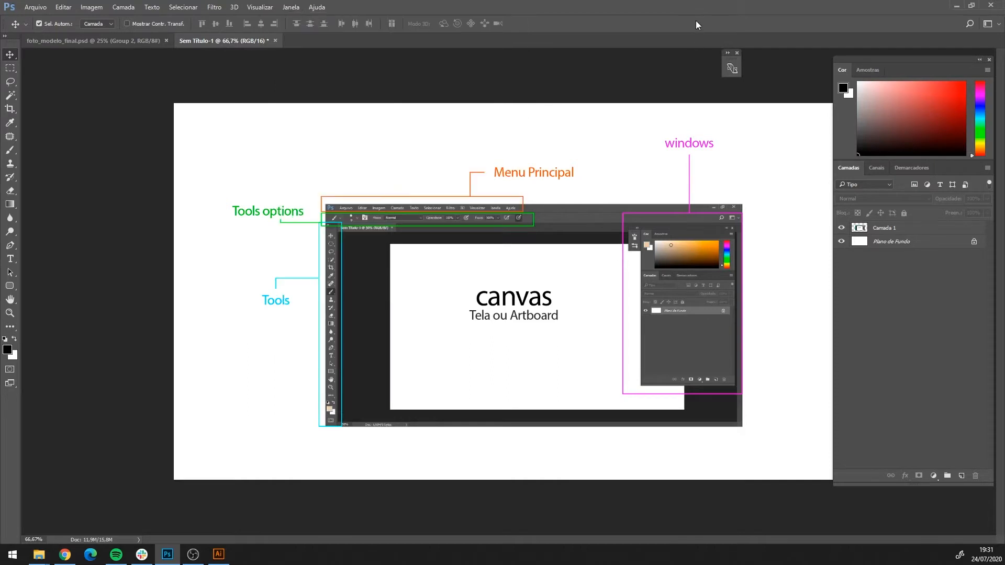
{"action": "left_click", "coordinate": [290, 7]}
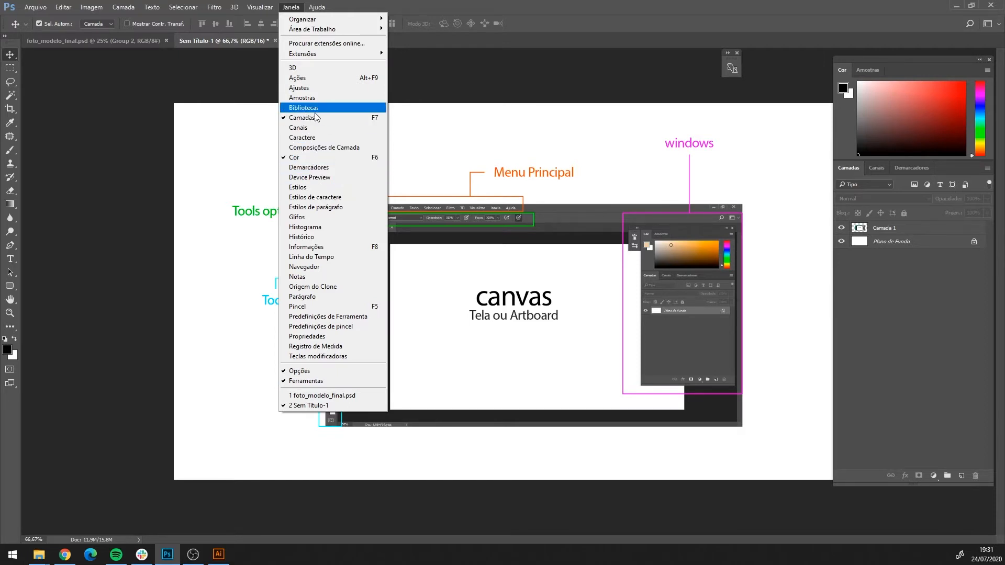
{"action": "left_click", "coordinate": [878, 55]}
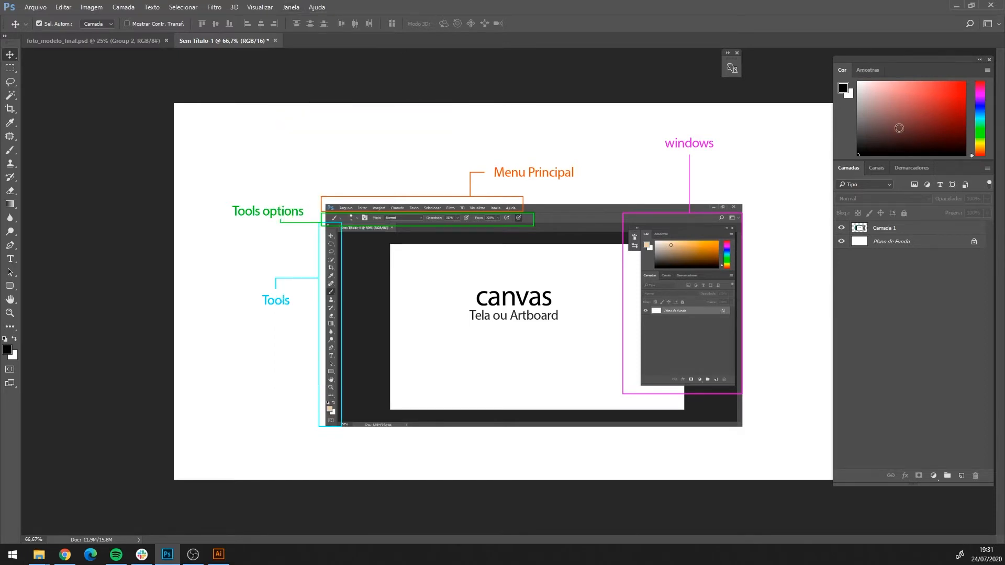
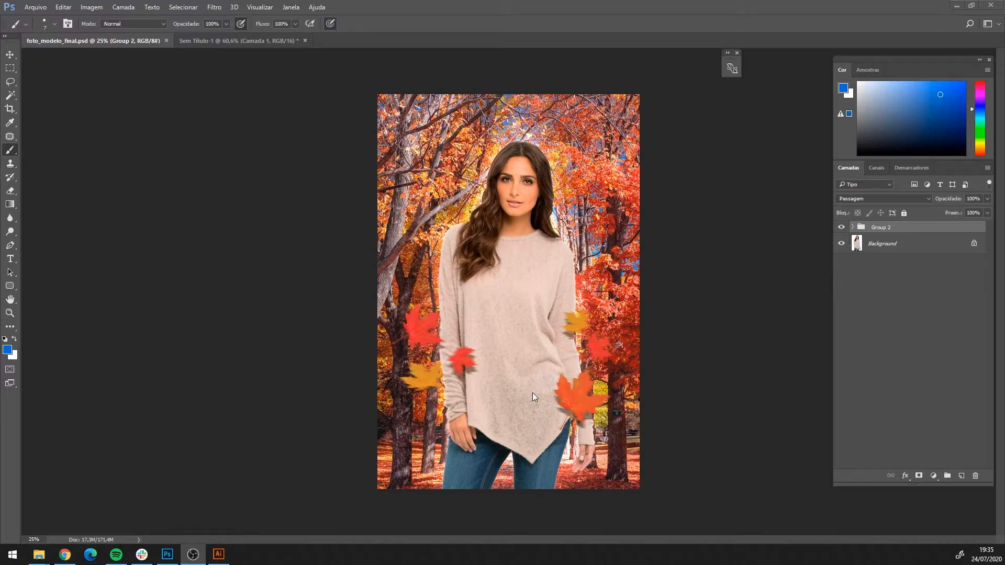
Add a new layer above Camada 1 in the Sem Título-1 document and rename it camada nova.
{"action": "left_click", "coordinate": [234, 40]}
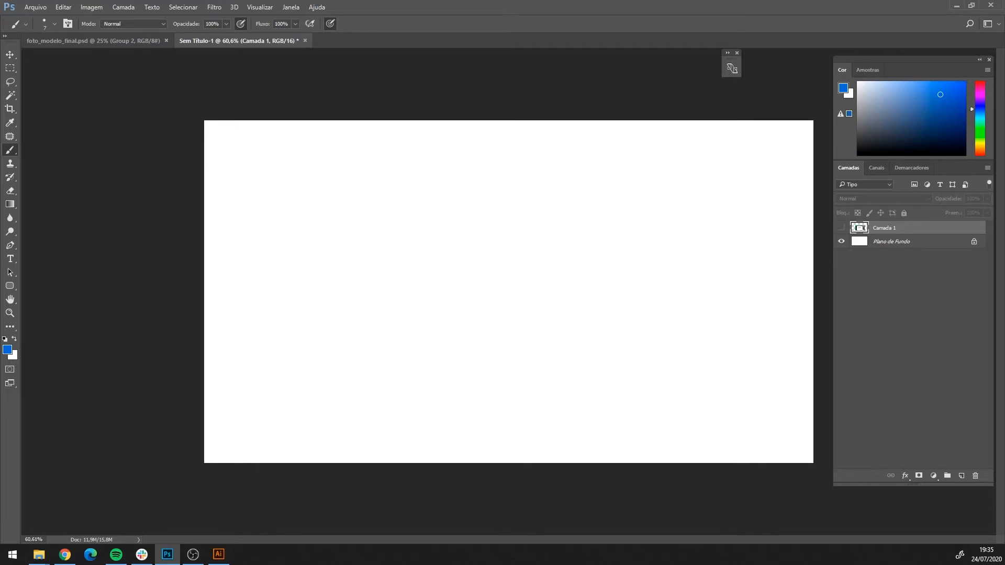
{"action": "key", "text": "alt+Tab"}
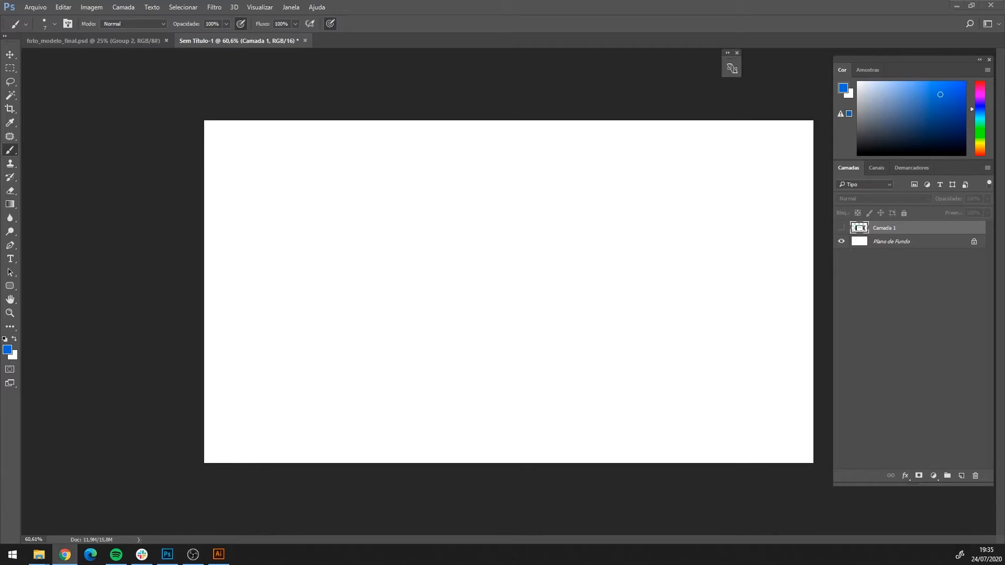
{"action": "key", "text": "alt+Tab"}
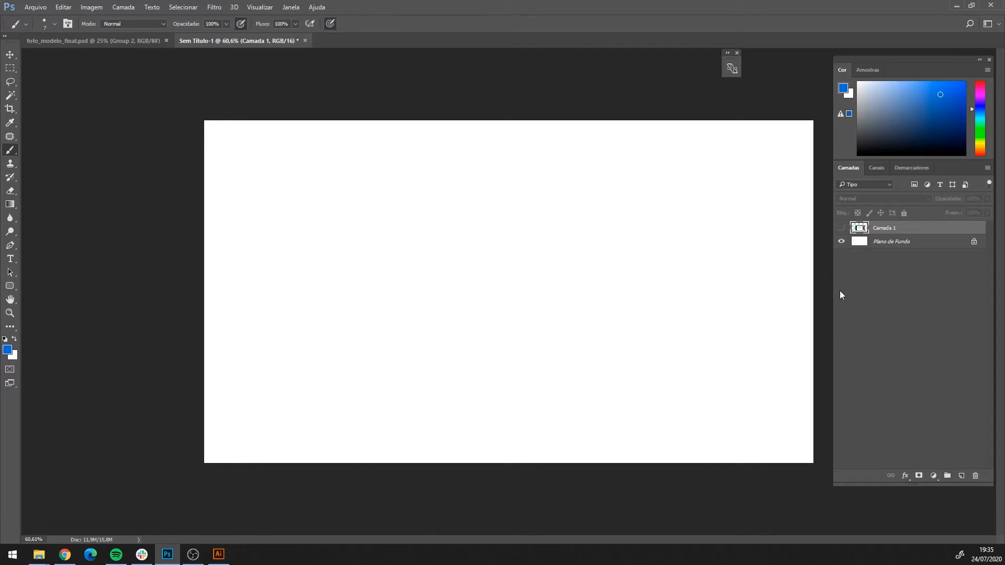
{"action": "left_click", "coordinate": [961, 476]}
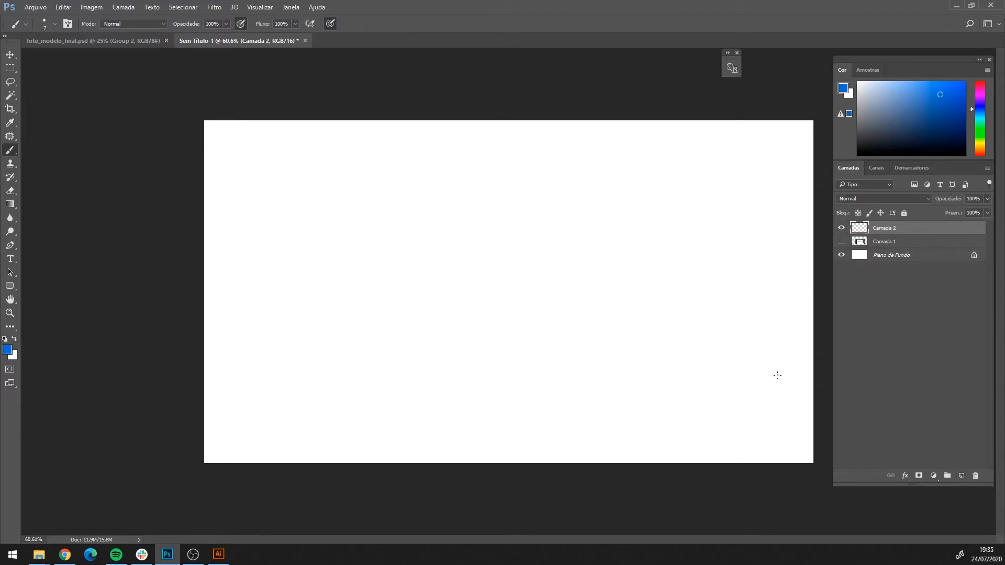
{"action": "double_click", "coordinate": [891, 230]}
{"action": "type", "text": "camada"}
{"action": "key", "text": "BackSpace"}
{"action": "type", "text": "ova"}
{"action": "key", "text": "Return"}
Paint an open curved loop in black on camada nova, in the canvas's upper-left area, with a slightly enlarged Brush.
{"action": "left_click", "coordinate": [12, 83]}
{"action": "left_click", "coordinate": [10, 150]}
{"action": "left_click_drag", "start_coordinate": [887, 130], "coordinate": [825, 150]}
{"action": "key", "text": "bracketright"}
{"action": "key", "text": "bracketright"}
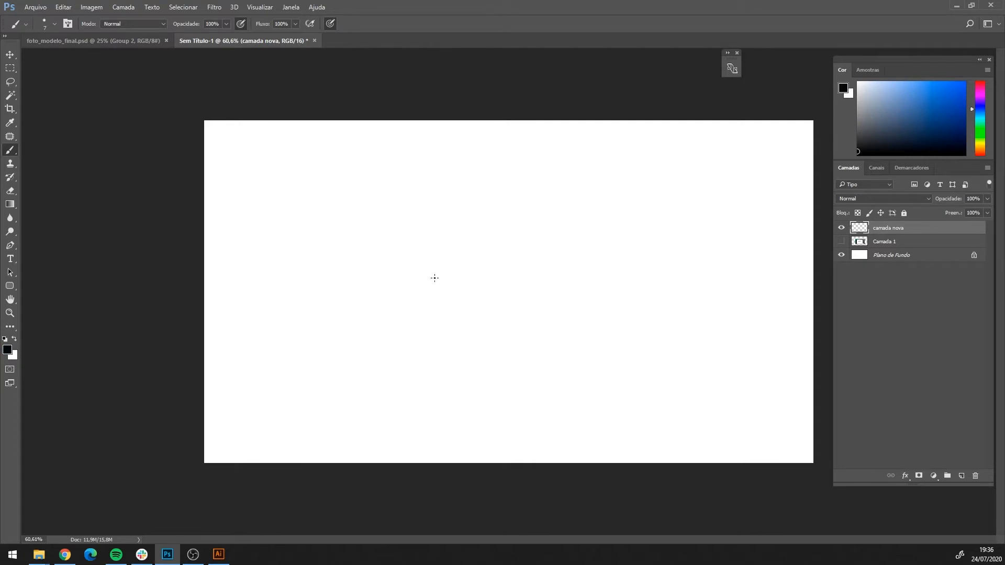
{"action": "mouse_move", "coordinate": [348, 275]}
{"action": "left_mouse_down"}
{"action": "mouse_move", "coordinate": [403, 198]}
{"action": "mouse_move", "coordinate": [484, 248]}
{"action": "mouse_move", "coordinate": [443, 197]}
{"action": "left_mouse_up"}
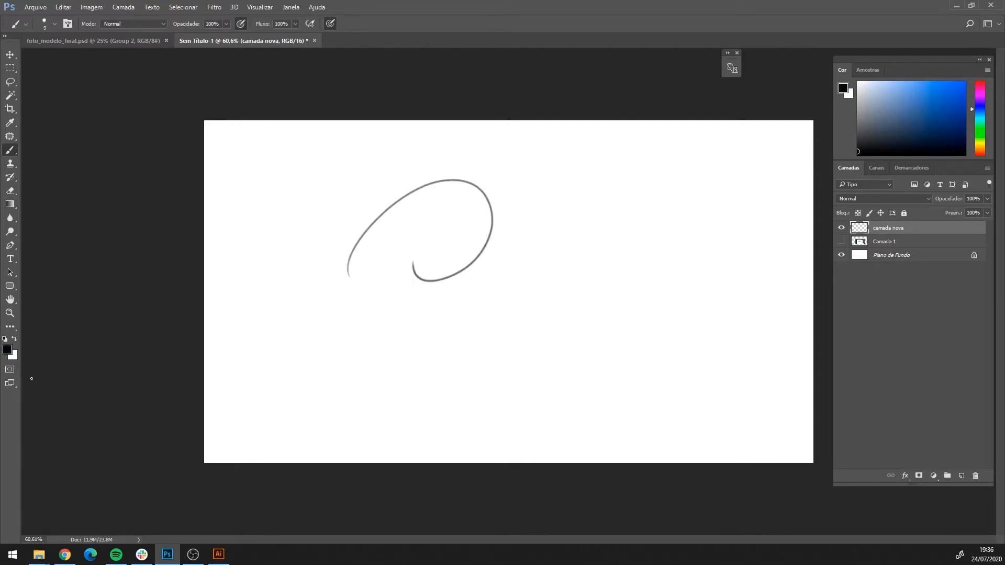
Toggle the visibility of camada nova and Camada 1 to compare their contents, leaving camada nova shown and Camada 1 hidden.
{"action": "left_click", "coordinate": [841, 228]}
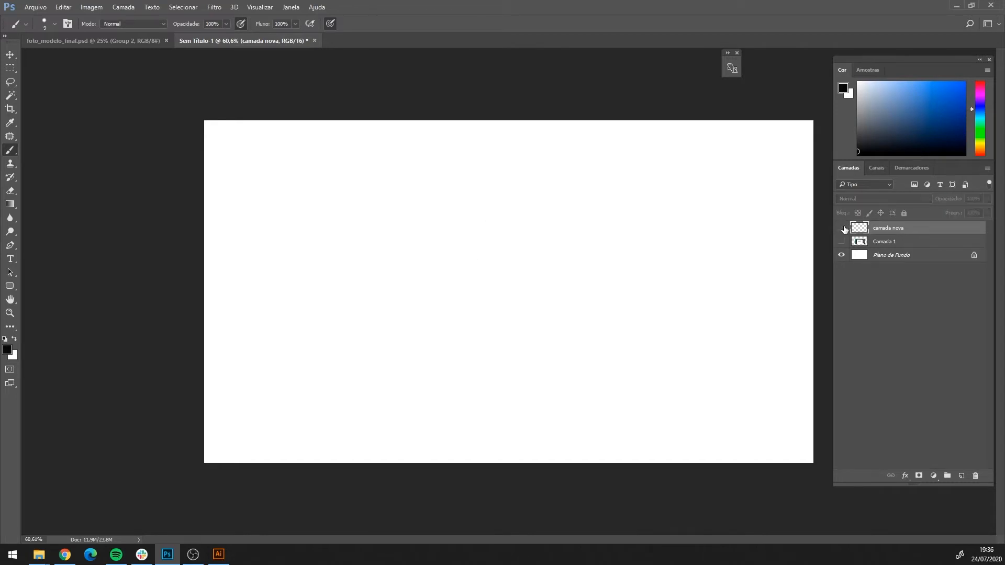
{"action": "left_click", "coordinate": [841, 229]}
{"action": "left_click", "coordinate": [841, 228]}
{"action": "left_click", "coordinate": [841, 228]}
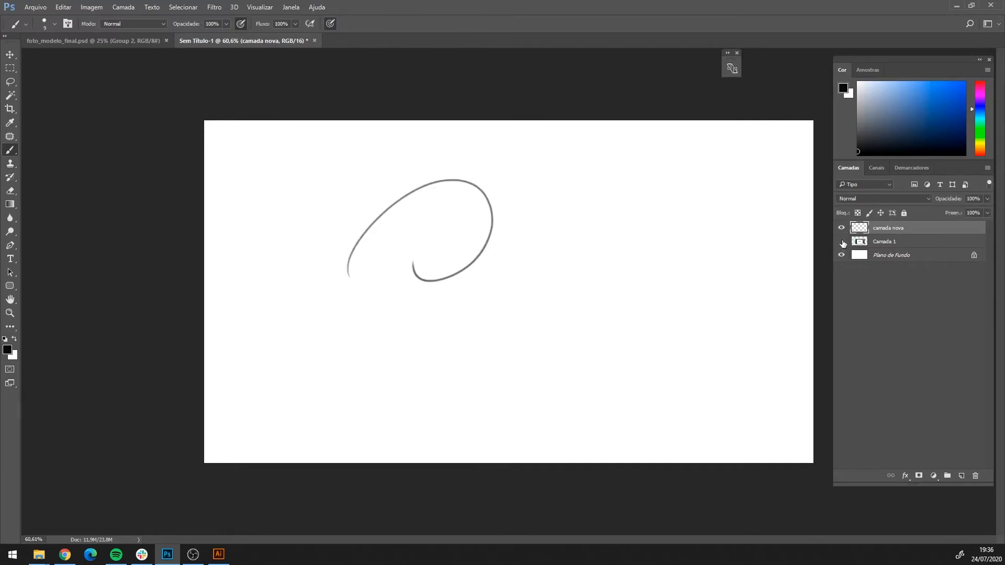
{"action": "left_click", "coordinate": [842, 229]}
{"action": "left_click", "coordinate": [841, 241]}
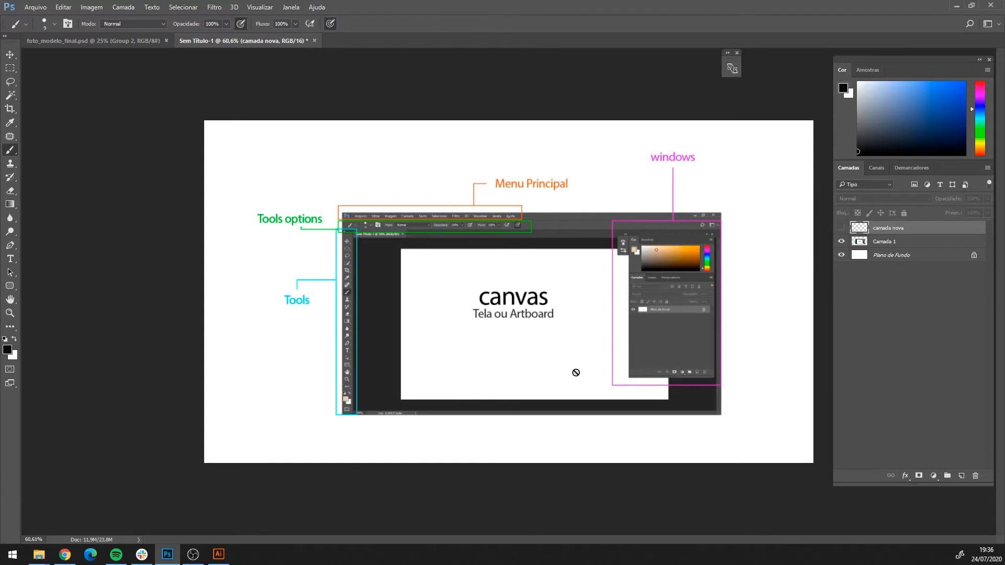
{"action": "left_click", "coordinate": [841, 241]}
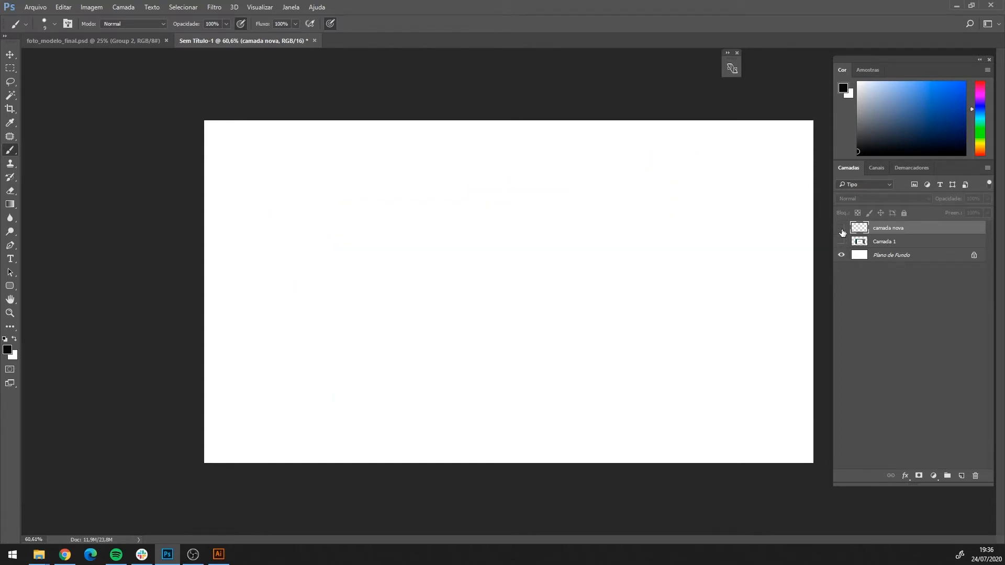
{"action": "left_click", "coordinate": [841, 227]}
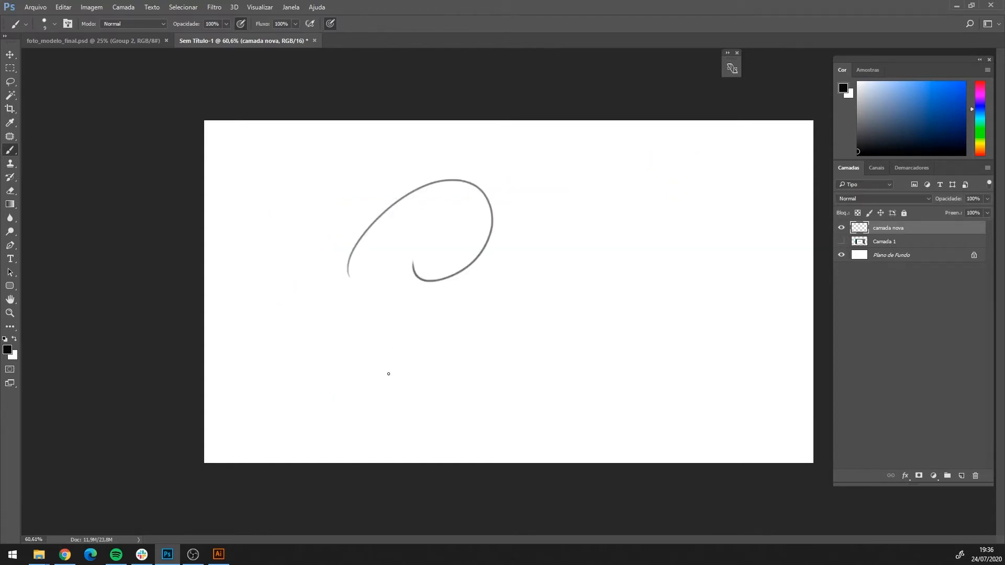
Show Camada 1 again and paint four more black curls over its interface diagram on camada nova.
{"action": "left_click", "coordinate": [841, 241]}
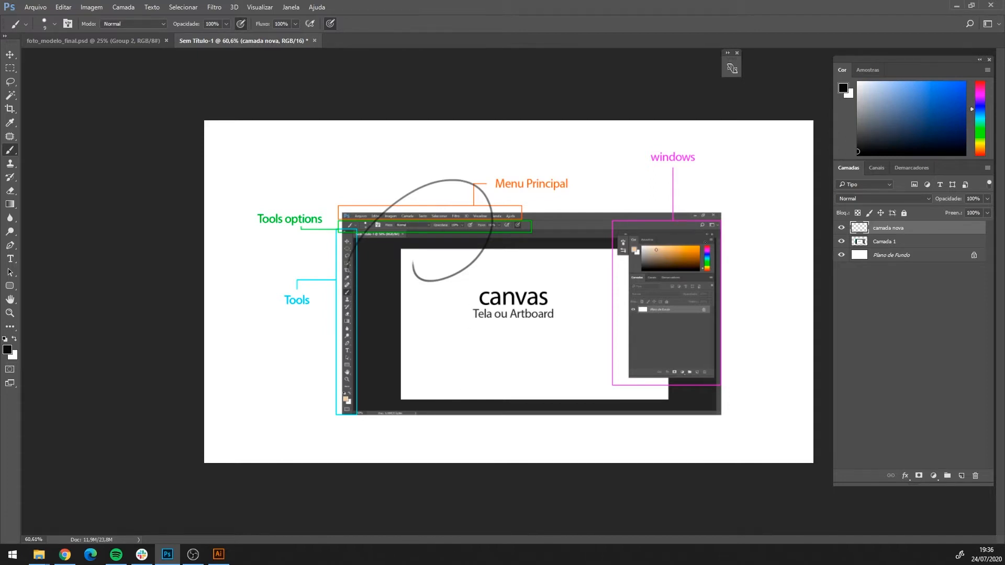
{"action": "mouse_move", "coordinate": [606, 149]}
{"action": "left_mouse_down"}
{"action": "mouse_move", "coordinate": [616, 265]}
{"action": "mouse_move", "coordinate": [570, 281]}
{"action": "left_mouse_up"}
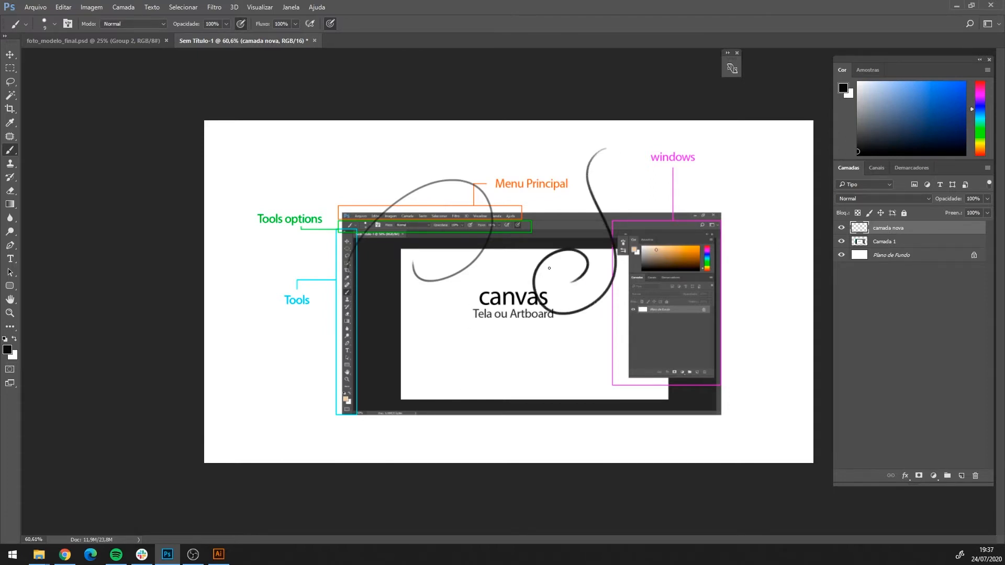
{"action": "mouse_move", "coordinate": [330, 266]}
{"action": "left_mouse_down"}
{"action": "mouse_move", "coordinate": [413, 351]}
{"action": "mouse_move", "coordinate": [351, 373]}
{"action": "left_mouse_up"}
{"action": "mouse_move", "coordinate": [523, 313]}
{"action": "left_mouse_down"}
{"action": "mouse_move", "coordinate": [554, 377]}
{"action": "mouse_move", "coordinate": [500, 363]}
{"action": "left_mouse_up"}
{"action": "mouse_move", "coordinate": [640, 371]}
{"action": "left_mouse_down"}
{"action": "mouse_move", "coordinate": [688, 376]}
{"action": "mouse_move", "coordinate": [669, 358]}
{"action": "left_mouse_up"}
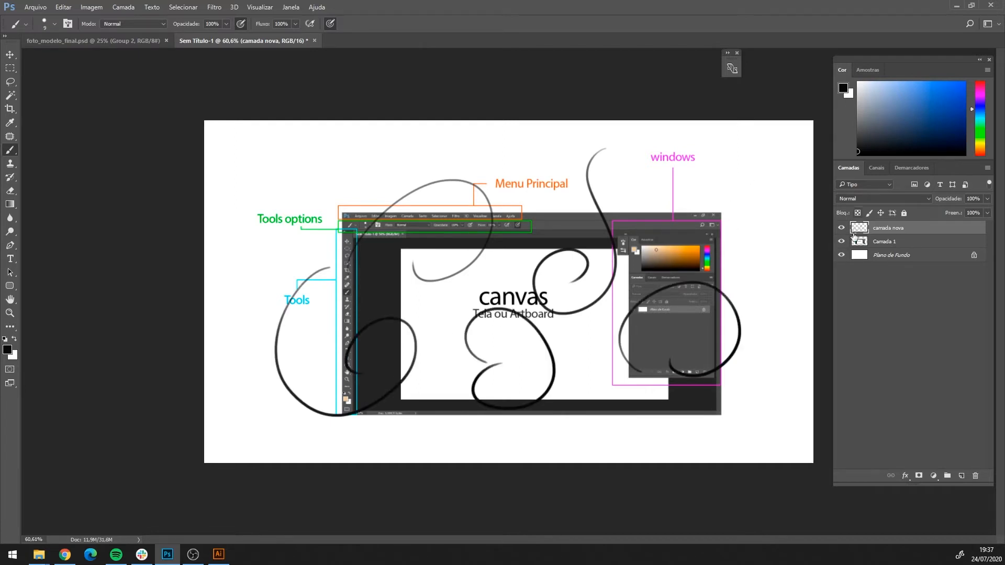
Toggle the visibility of camada nova and Camada 1 to compare the curls with the diagram, leaving only Camada 1 hidden.
{"action": "left_click", "coordinate": [841, 228]}
{"action": "left_click", "coordinate": [841, 228]}
{"action": "left_click", "coordinate": [841, 242]}
{"action": "left_click", "coordinate": [841, 242]}
{"action": "left_click", "coordinate": [842, 241]}
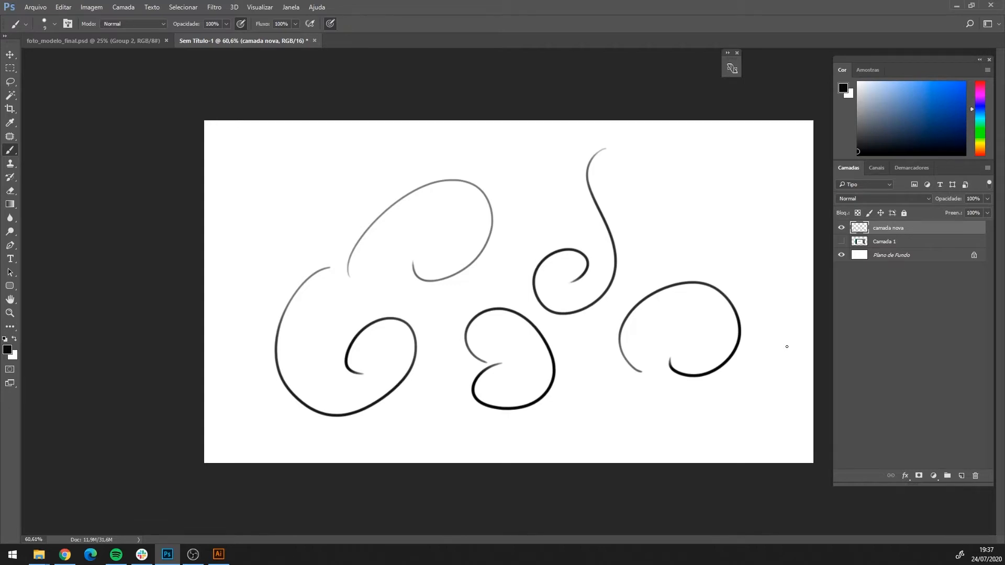
{"action": "left_click", "coordinate": [841, 241]}
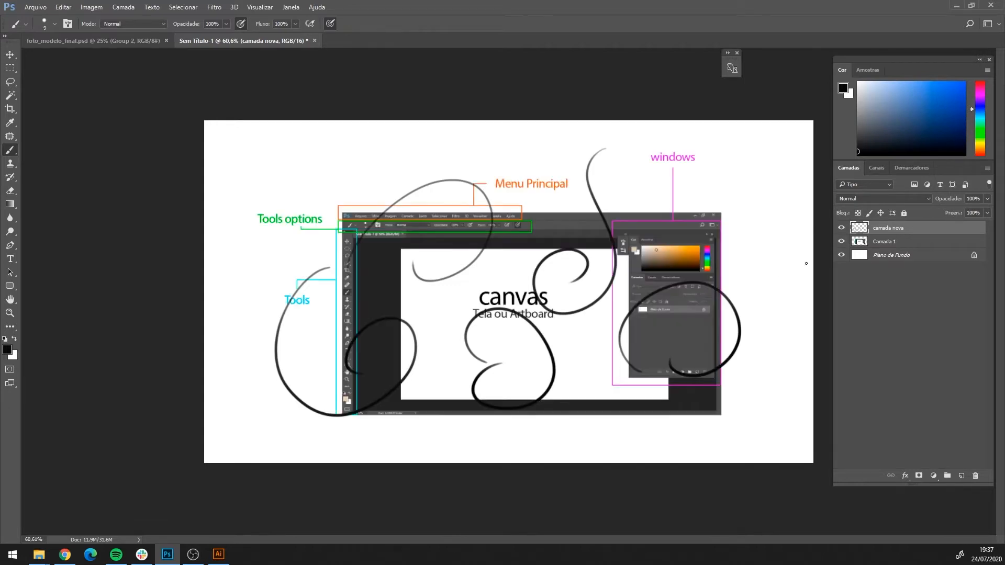
{"action": "left_click", "coordinate": [840, 241]}
With camada nova hidden, lasso a bean-shaped area across the canvas's upper middle on a new layer above it.
{"action": "left_click", "coordinate": [962, 476]}
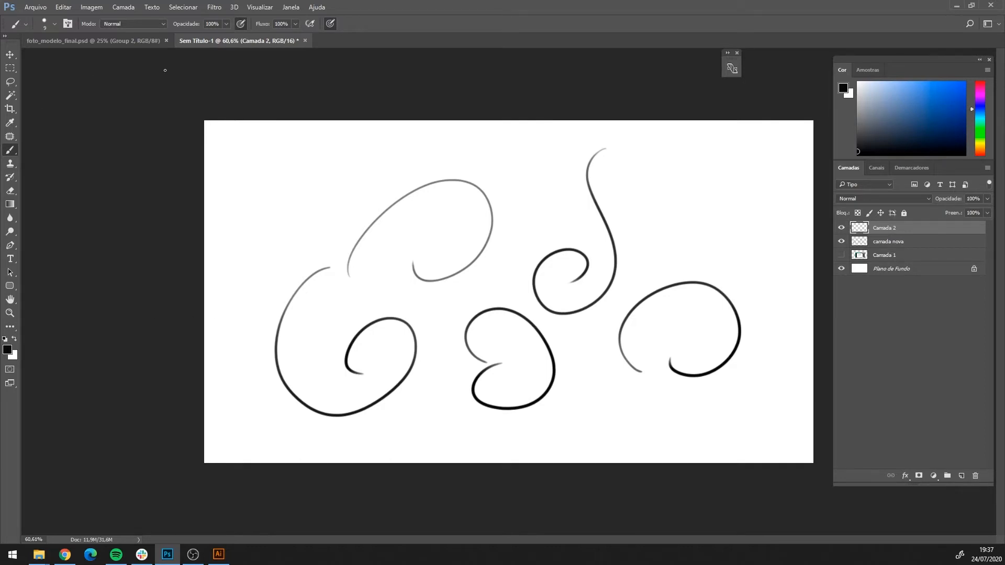
{"action": "left_click", "coordinate": [14, 81]}
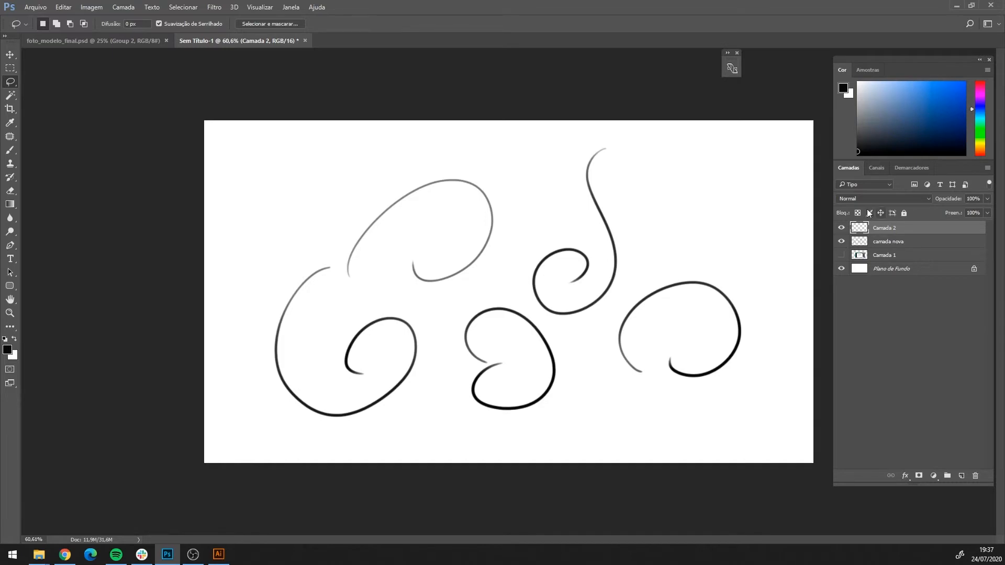
{"action": "left_click", "coordinate": [840, 242]}
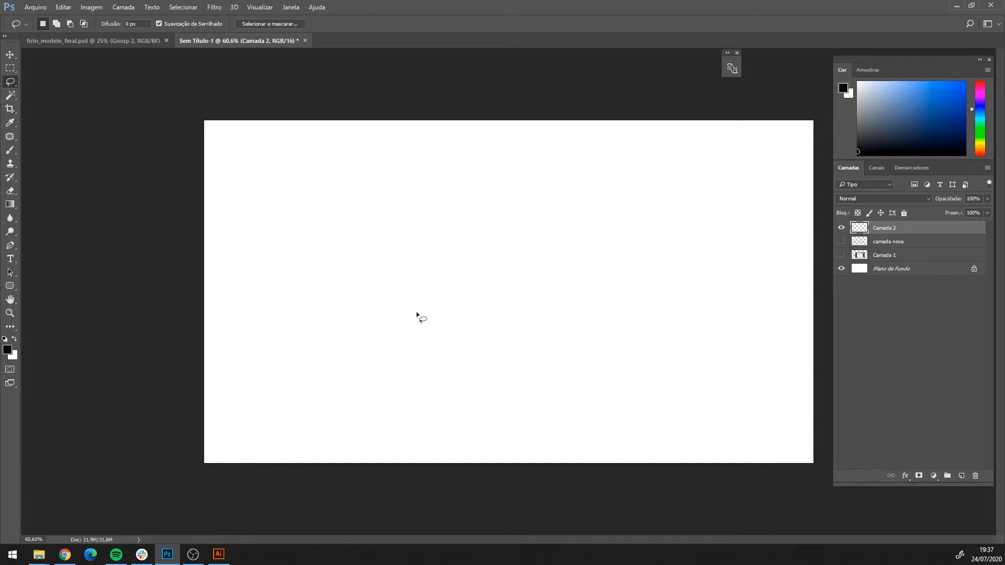
{"action": "mouse_move", "coordinate": [436, 338]}
{"action": "left_mouse_down"}
{"action": "mouse_move", "coordinate": [369, 298]}
{"action": "mouse_move", "coordinate": [372, 220]}
{"action": "mouse_move", "coordinate": [453, 217]}
{"action": "mouse_move", "coordinate": [571, 187]}
{"action": "mouse_move", "coordinate": [614, 301]}
{"action": "left_mouse_up"}
{"action": "left_click_drag", "start_coordinate": [476, 347], "coordinate": [477, 347]}
Fill the bean-shaped selection on Camada 2 with medium blue using the Paint Bucket, and deselect it.
{"action": "left_click", "coordinate": [13, 209]}
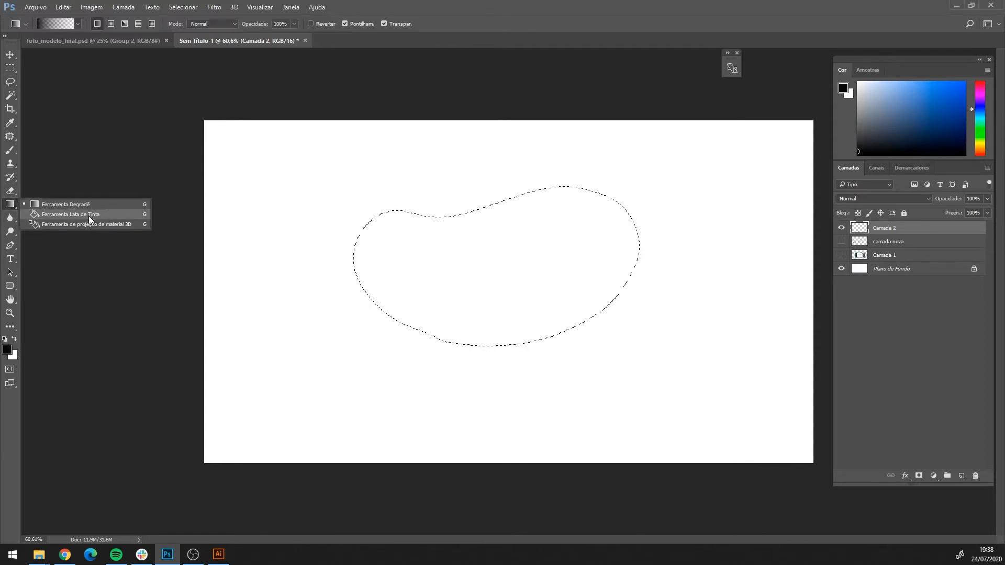
{"action": "left_click", "coordinate": [90, 215]}
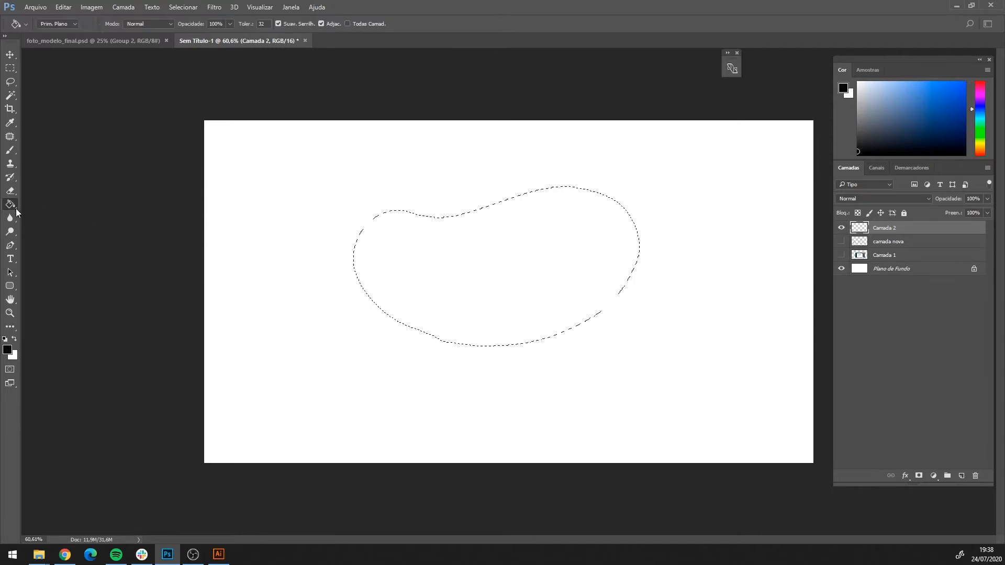
{"action": "left_click", "coordinate": [13, 206]}
{"action": "left_click", "coordinate": [73, 209]}
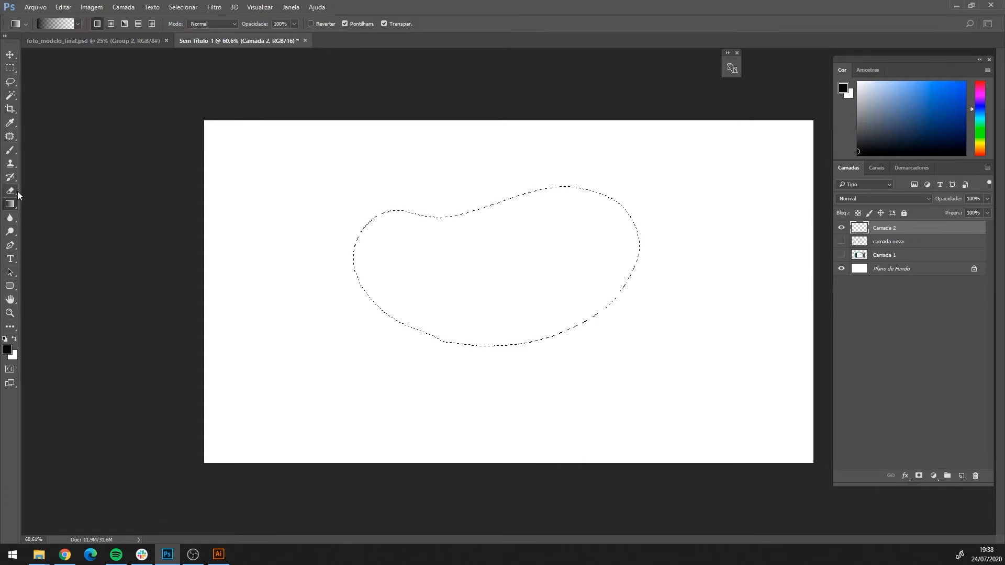
{"action": "left_click", "coordinate": [13, 209]}
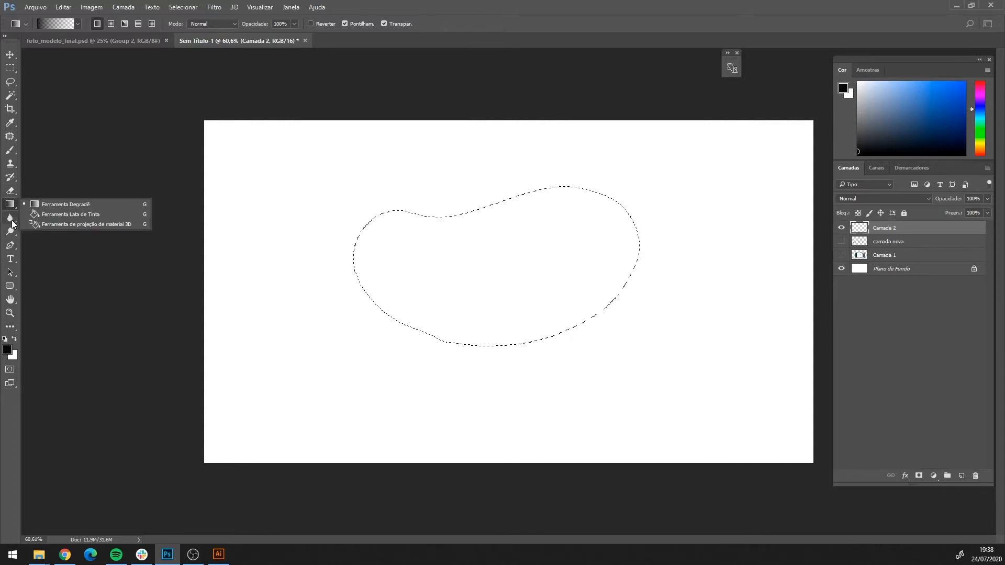
{"action": "left_click", "coordinate": [73, 215]}
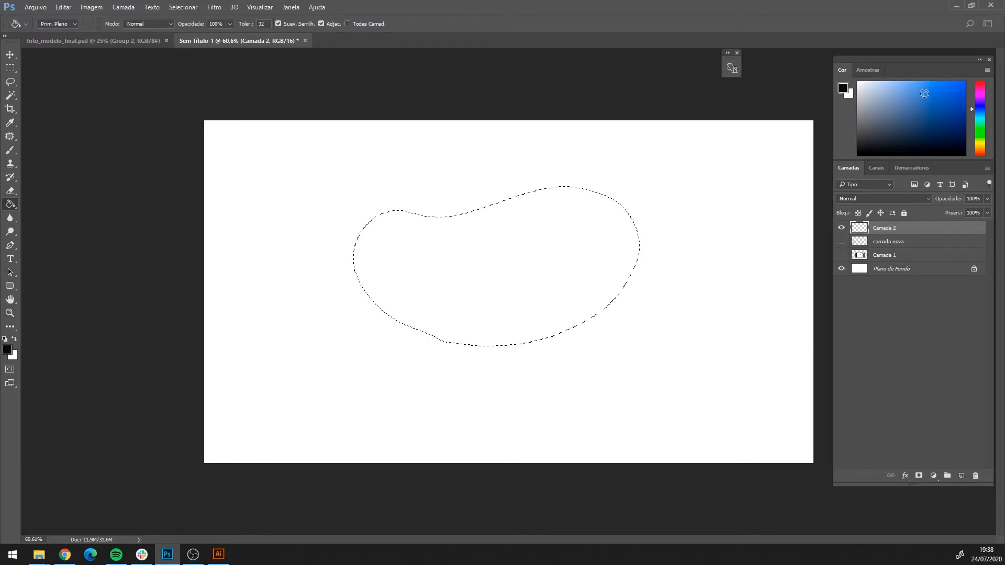
{"action": "left_click", "coordinate": [924, 94]}
{"action": "left_click", "coordinate": [538, 268]}
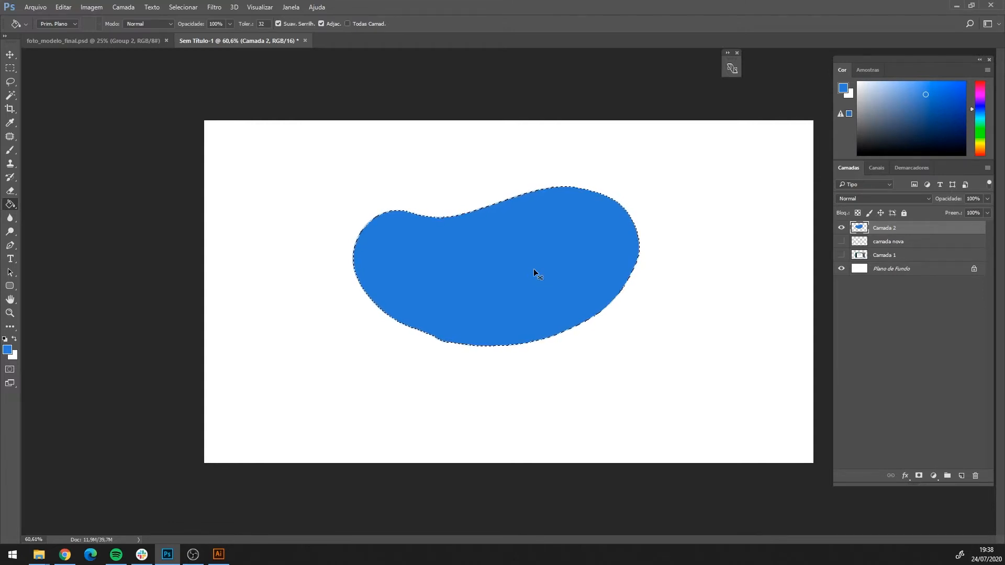
{"action": "key", "text": "ctrl+d"}
Lasso a roughly circular area overlapping the blue shape's lower right on Camada 2, fill it entirely with orange, and deselect it.
{"action": "left_click", "coordinate": [11, 83]}
{"action": "mouse_move", "coordinate": [495, 406]}
{"action": "left_mouse_down"}
{"action": "mouse_move", "coordinate": [462, 322]}
{"action": "mouse_move", "coordinate": [591, 248]}
{"action": "mouse_move", "coordinate": [625, 399]}
{"action": "mouse_move", "coordinate": [497, 410]}
{"action": "left_mouse_up"}
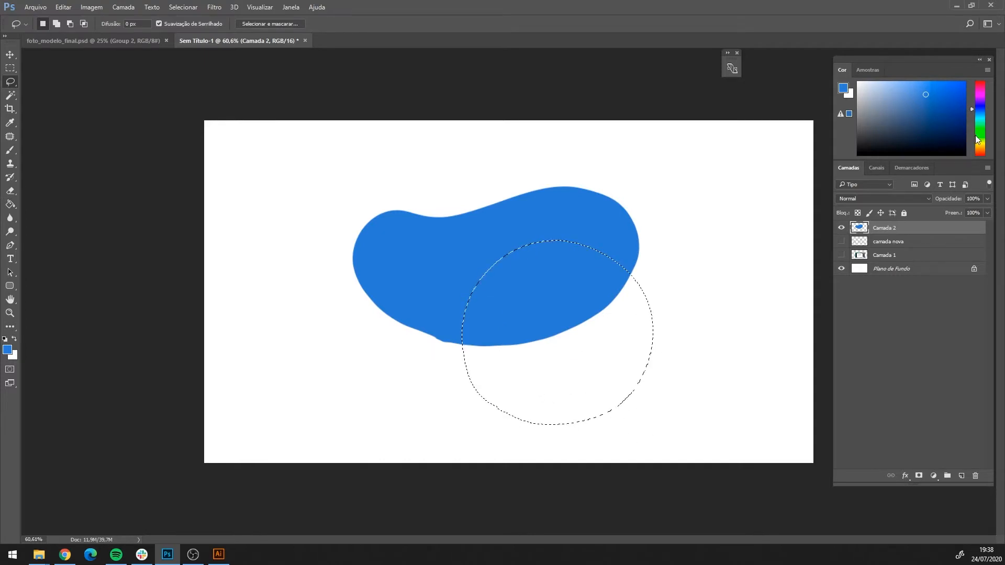
{"action": "left_click", "coordinate": [973, 147]}
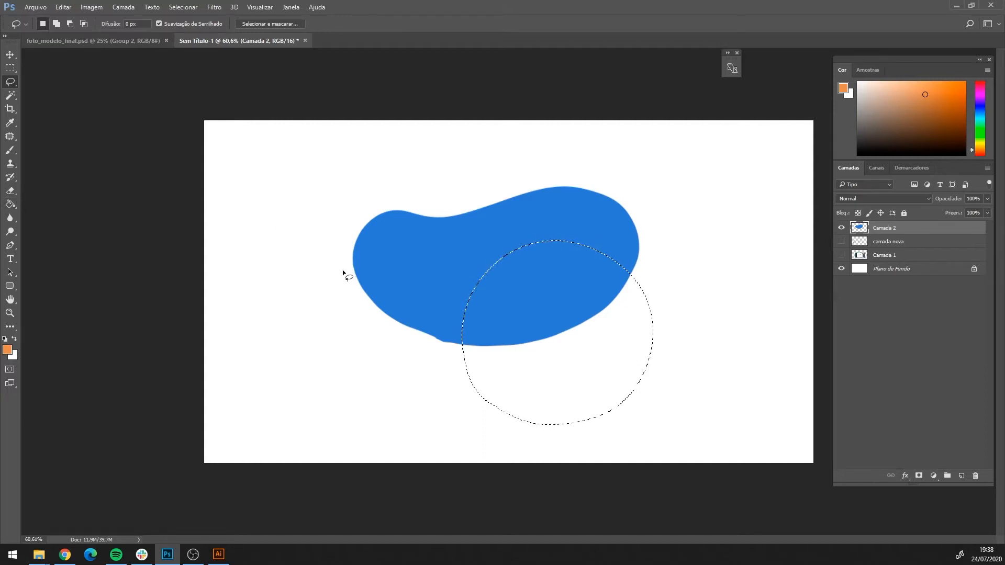
{"action": "key", "text": "g"}
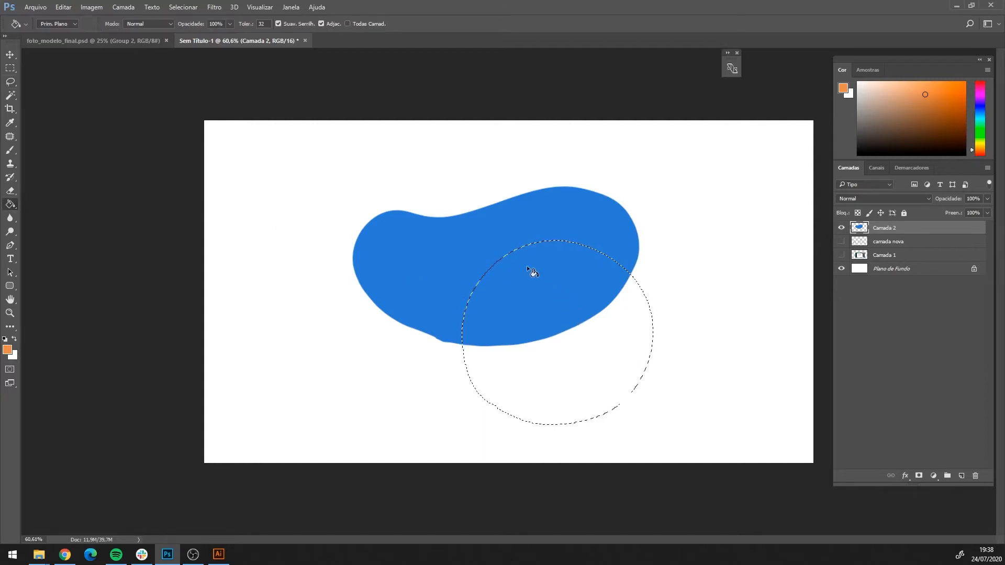
{"action": "left_click", "coordinate": [541, 287]}
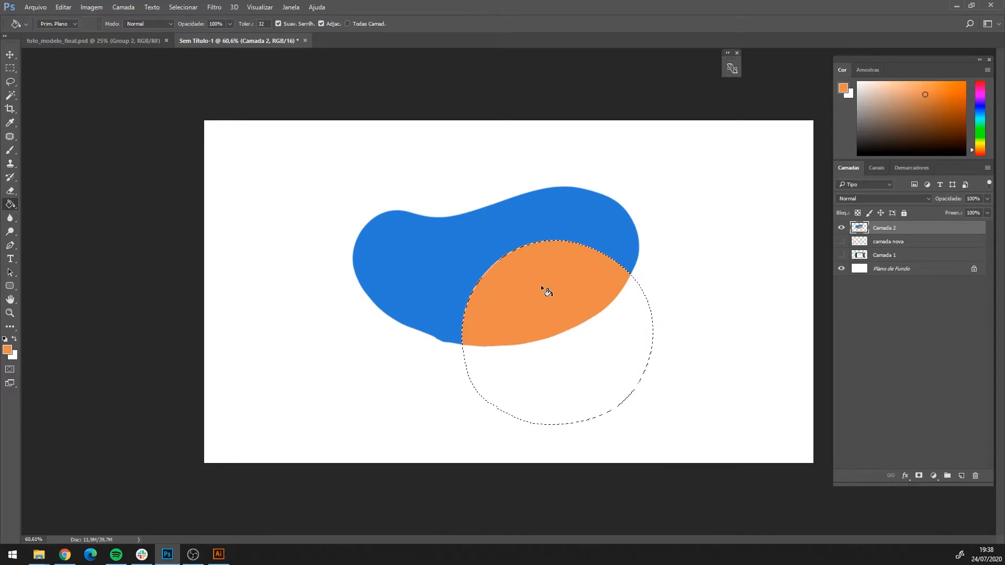
{"action": "left_click", "coordinate": [583, 357]}
{"action": "key", "text": "ctrl+d"}
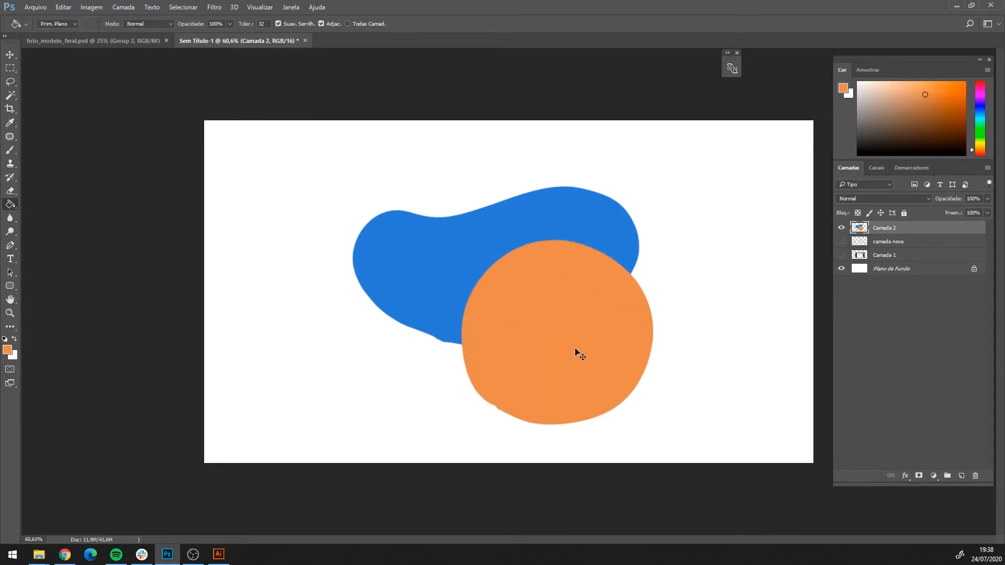
Add a layer above Camada 2 and fill a lassoed irregular shape with green on the canvas's left side, overlapping the blue shape's edge.
{"action": "left_click", "coordinate": [962, 477]}
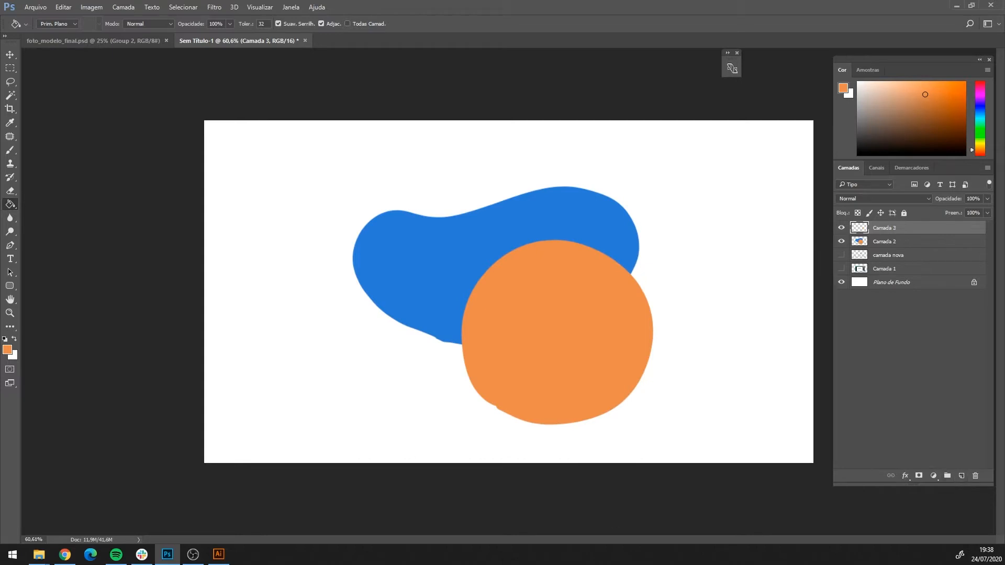
{"action": "left_click", "coordinate": [10, 82]}
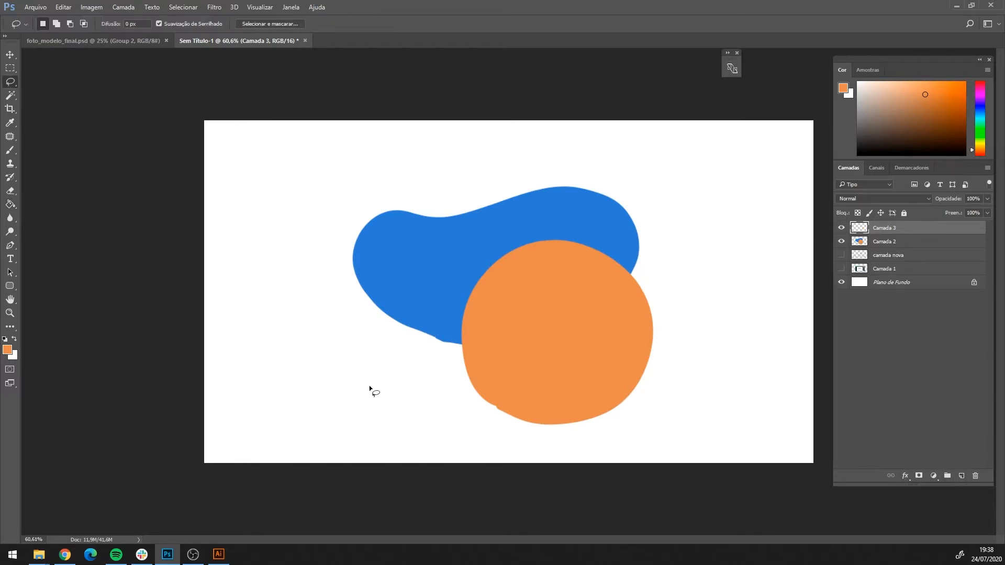
{"action": "mouse_move", "coordinate": [266, 258]}
{"action": "left_mouse_down"}
{"action": "mouse_move", "coordinate": [248, 193]}
{"action": "mouse_move", "coordinate": [344, 151]}
{"action": "mouse_move", "coordinate": [317, 314]}
{"action": "mouse_move", "coordinate": [252, 355]}
{"action": "mouse_move", "coordinate": [264, 257]}
{"action": "left_mouse_up"}
{"action": "left_click", "coordinate": [979, 128]}
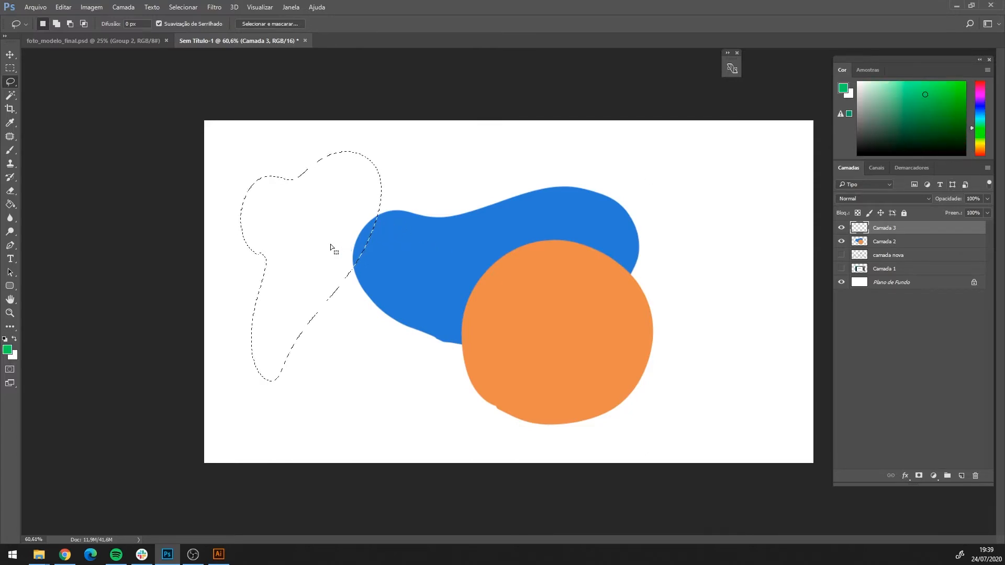
{"action": "key", "text": "g"}
{"action": "left_click", "coordinate": [311, 218]}
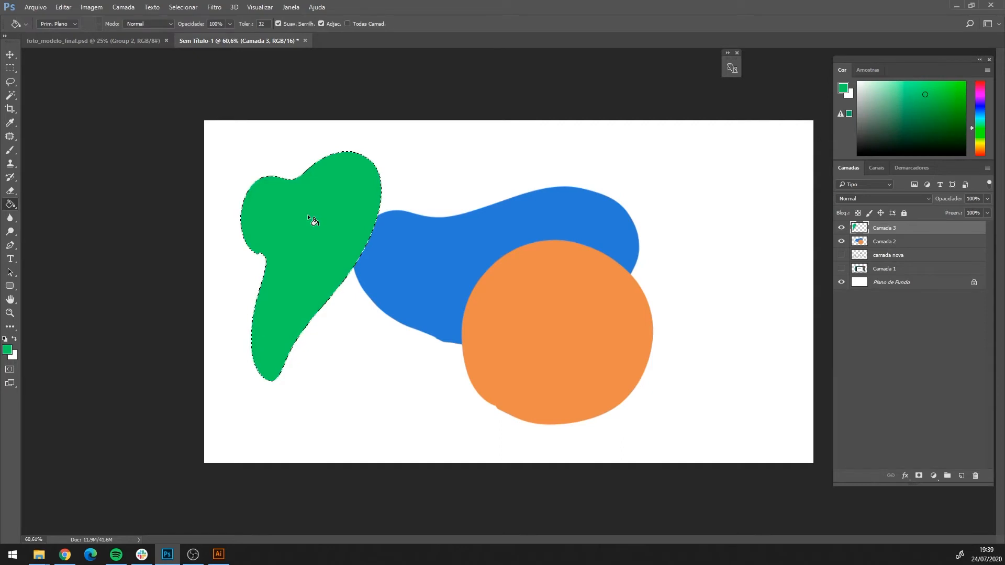
{"action": "key", "text": "ctrl+d"}
Toggle Camada 3 and Camada 2 to compare their contents, leaving both shown, and show camada nova again.
{"action": "left_click", "coordinate": [840, 228]}
{"action": "left_click", "coordinate": [841, 229]}
{"action": "left_click", "coordinate": [841, 229]}
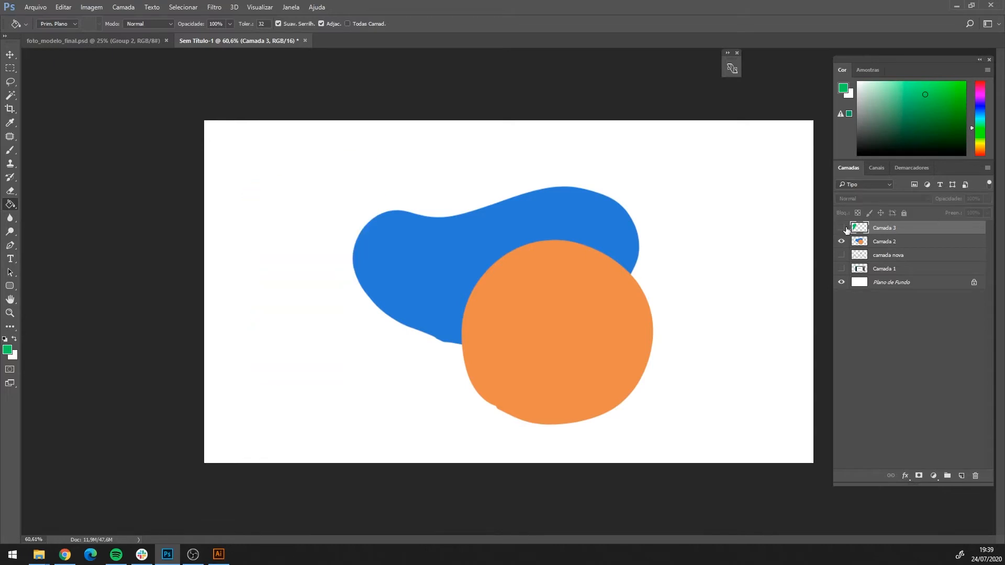
{"action": "left_click", "coordinate": [840, 228]}
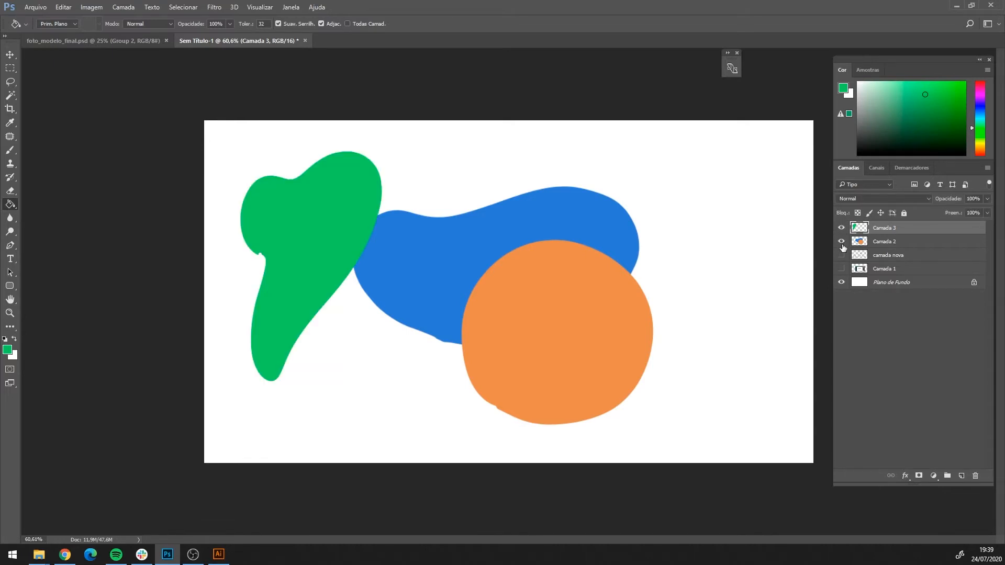
{"action": "left_click", "coordinate": [842, 243]}
{"action": "left_click", "coordinate": [840, 241]}
{"action": "left_click", "coordinate": [841, 255]}
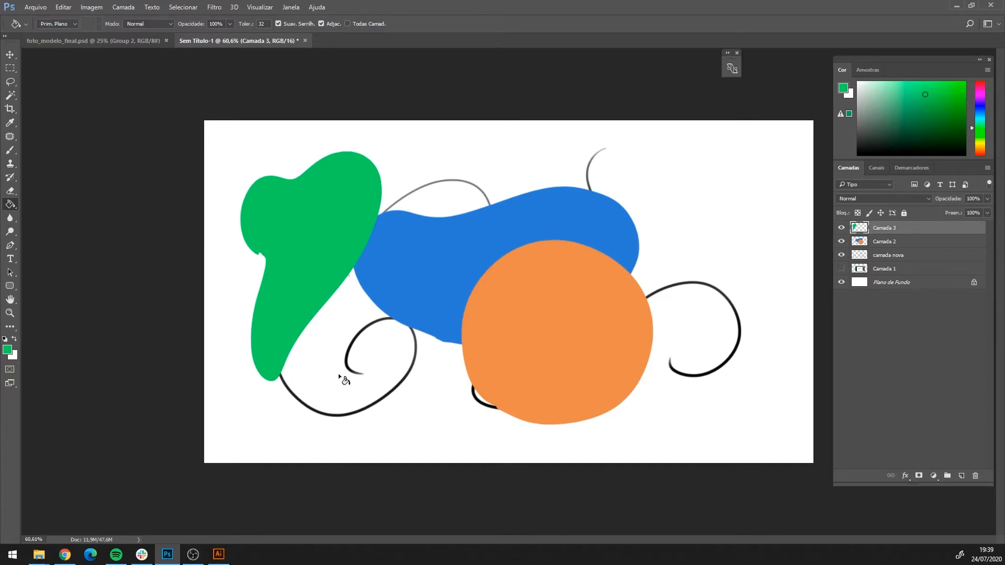
Add a layer above Camada 3 and fill a lassoed rounded shape with pink on the canvas's right side, beside the blue shape.
{"action": "left_click", "coordinate": [10, 81]}
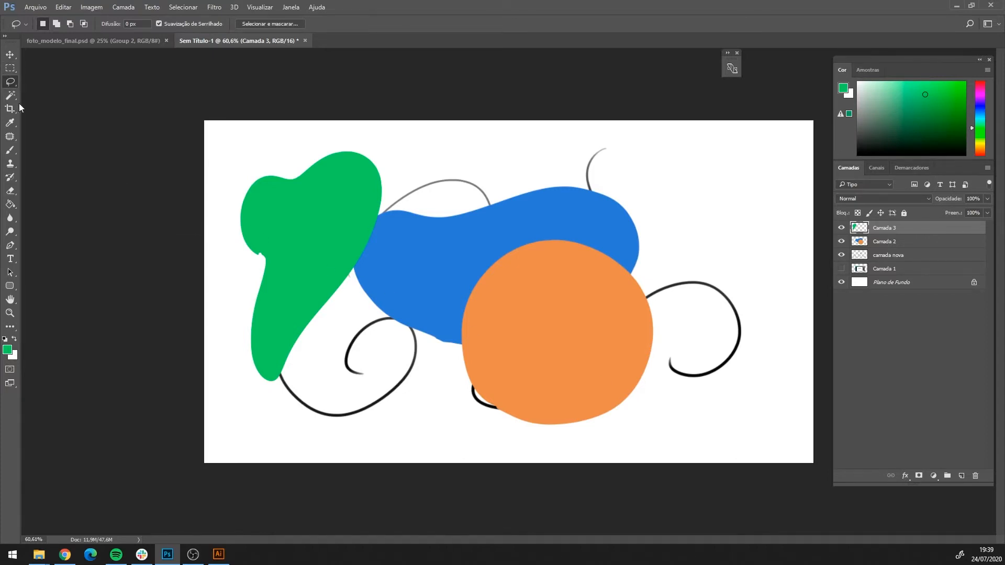
{"action": "left_click", "coordinate": [961, 475]}
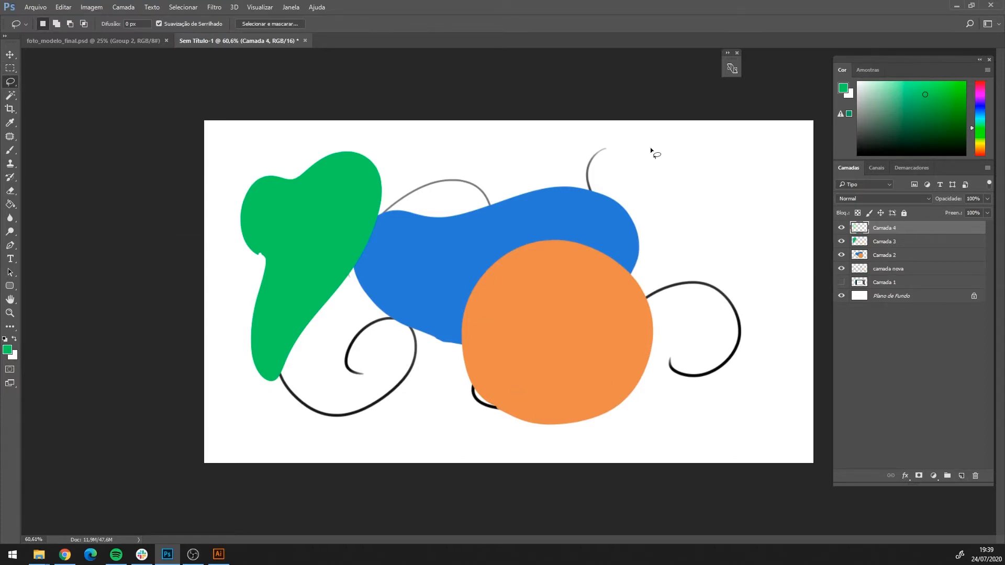
{"action": "mouse_move", "coordinate": [654, 265]}
{"action": "left_mouse_down"}
{"action": "mouse_move", "coordinate": [677, 157]}
{"action": "mouse_move", "coordinate": [765, 247]}
{"action": "mouse_move", "coordinate": [687, 335]}
{"action": "mouse_move", "coordinate": [645, 246]}
{"action": "left_mouse_up"}
{"action": "left_click", "coordinate": [10, 204]}
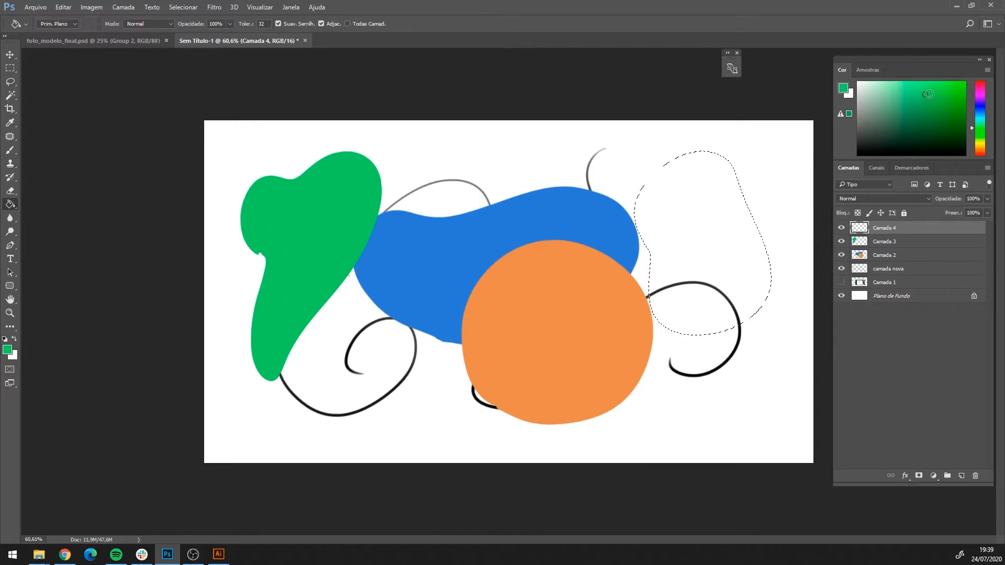
{"action": "mouse_move", "coordinate": [929, 95]}
{"action": "left_mouse_down"}
{"action": "mouse_move", "coordinate": [926, 120]}
{"action": "mouse_move", "coordinate": [926, 108]}
{"action": "left_mouse_up"}
{"action": "mouse_move", "coordinate": [981, 136]}
{"action": "left_mouse_down"}
{"action": "mouse_move", "coordinate": [981, 152]}
{"action": "mouse_move", "coordinate": [988, 106]}
{"action": "mouse_move", "coordinate": [988, 131]}
{"action": "mouse_move", "coordinate": [980, 105]}
{"action": "mouse_move", "coordinate": [974, 130]}
{"action": "mouse_move", "coordinate": [979, 93]}
{"action": "mouse_move", "coordinate": [977, 155]}
{"action": "mouse_move", "coordinate": [980, 110]}
{"action": "mouse_move", "coordinate": [860, 109]}
{"action": "mouse_move", "coordinate": [934, 81]}
{"action": "mouse_move", "coordinate": [947, 131]}
{"action": "mouse_move", "coordinate": [942, 112]}
{"action": "mouse_move", "coordinate": [958, 94]}
{"action": "mouse_move", "coordinate": [950, 106]}
{"action": "mouse_move", "coordinate": [960, 99]}
{"action": "mouse_move", "coordinate": [865, 113]}
{"action": "mouse_move", "coordinate": [914, 126]}
{"action": "mouse_move", "coordinate": [932, 100]}
{"action": "mouse_move", "coordinate": [916, 102]}
{"action": "mouse_move", "coordinate": [930, 101]}
{"action": "left_mouse_up"}
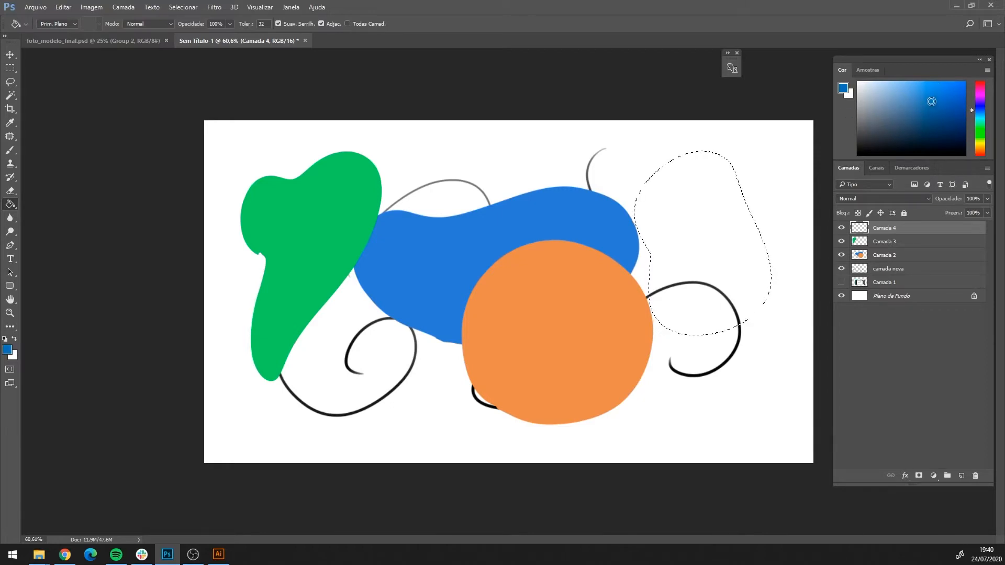
{"action": "left_click", "coordinate": [980, 91]}
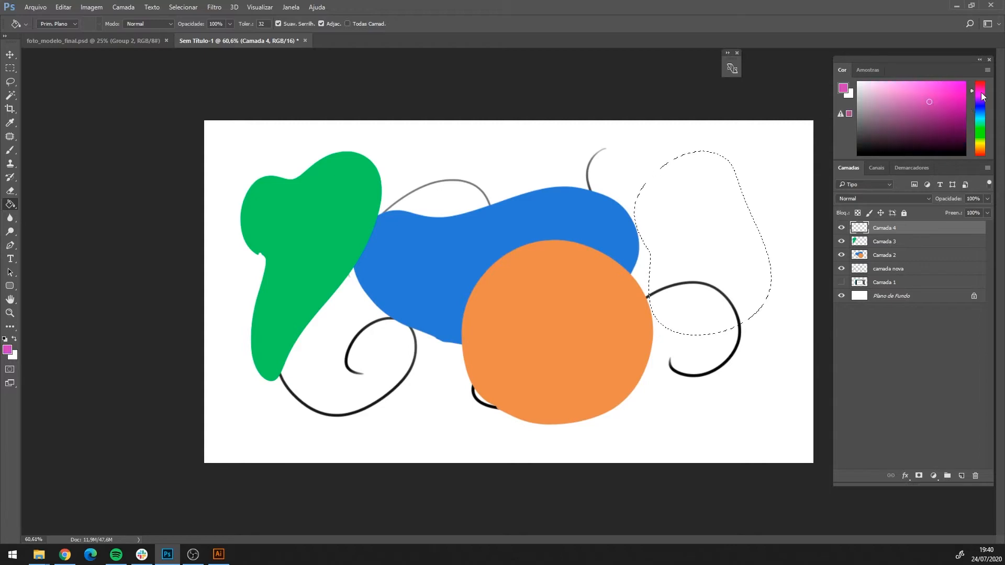
{"action": "left_click", "coordinate": [705, 217]}
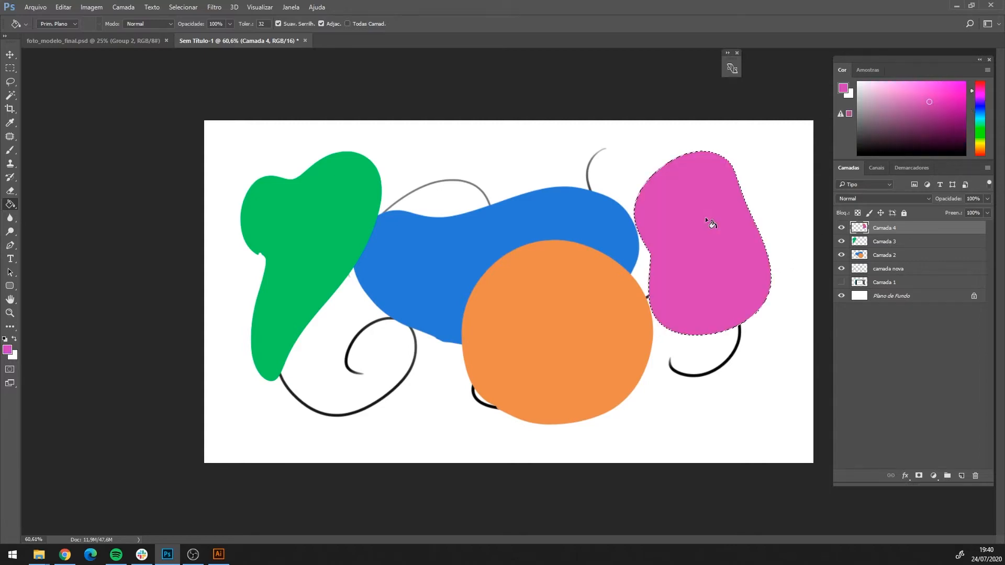
{"action": "key", "text": "ctrl+d"}
Move the pink shape over the orange circle's left side, the green shape to the canvas's right, and the blue-orange layer to the upper left.
{"action": "left_click", "coordinate": [11, 55]}
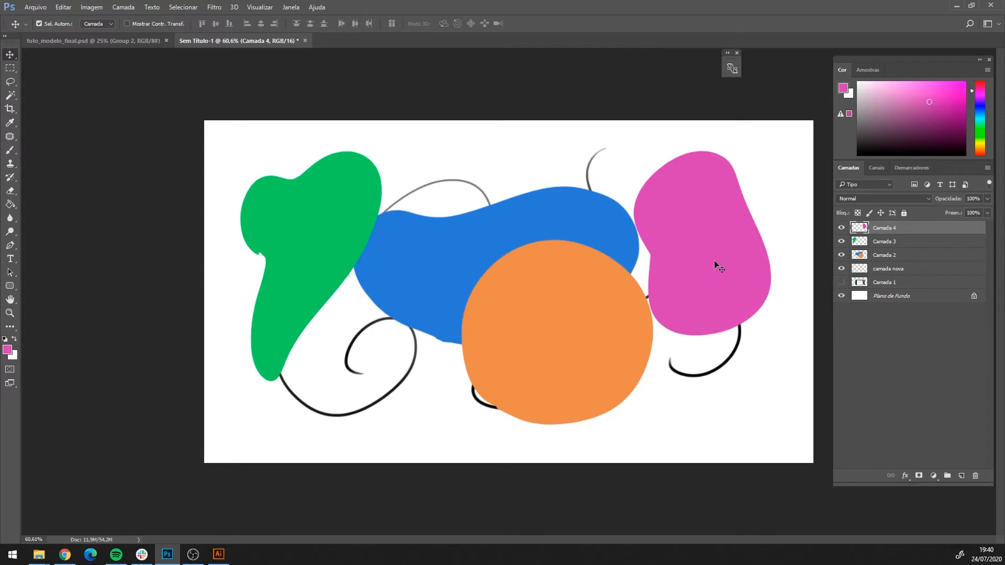
{"action": "left_click_drag", "start_coordinate": [724, 253], "coordinate": [483, 363]}
{"action": "left_click", "coordinate": [327, 197]}
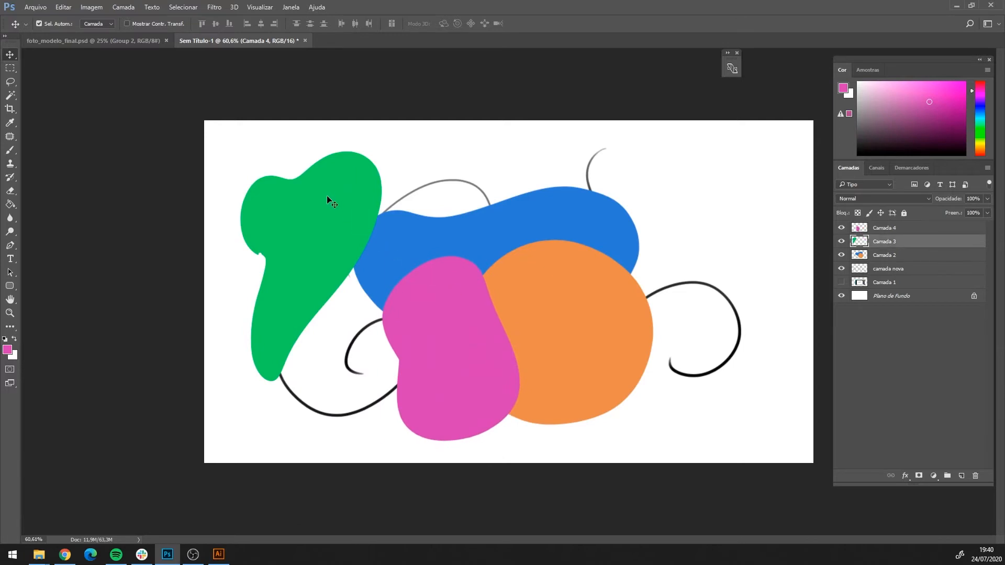
{"action": "left_click_drag", "start_coordinate": [307, 206], "coordinate": [690, 232]}
{"action": "left_click", "coordinate": [534, 215]}
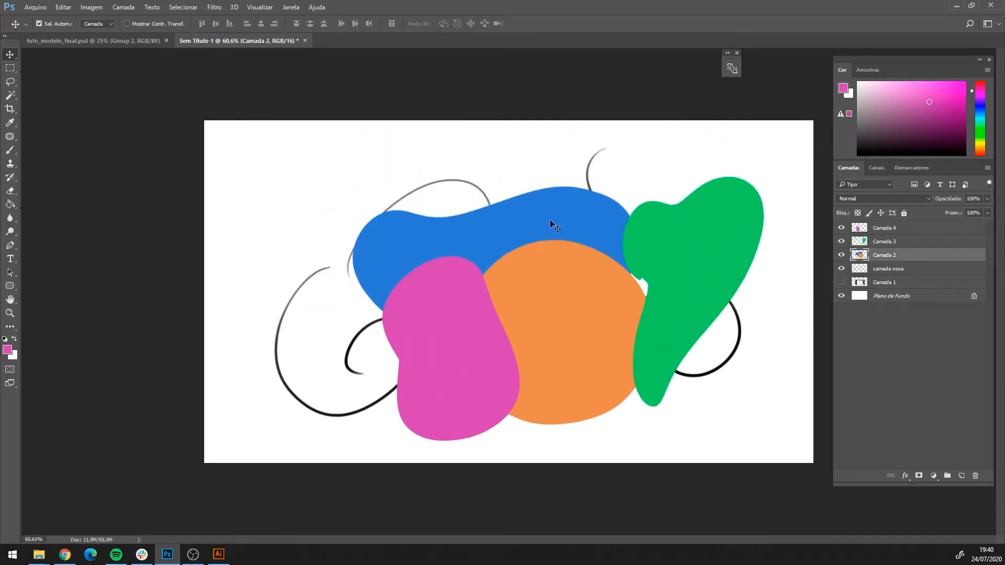
{"action": "left_click_drag", "start_coordinate": [549, 219], "coordinate": [385, 182]}
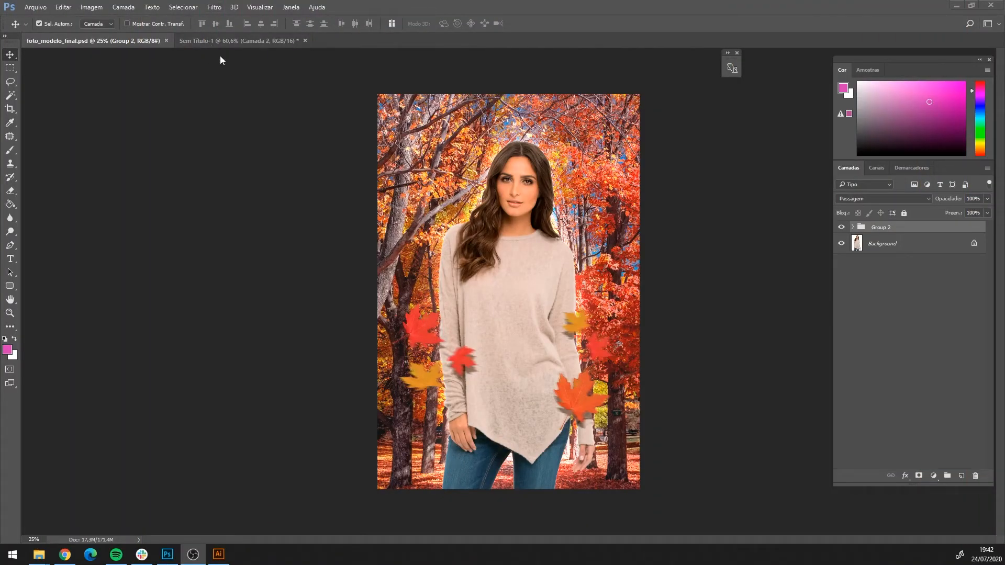
Return to the Sem Título-1 document and spread the layers out: pink at the left edge, blue and orange in the centre, green on the right.
{"action": "left_click", "coordinate": [215, 46]}
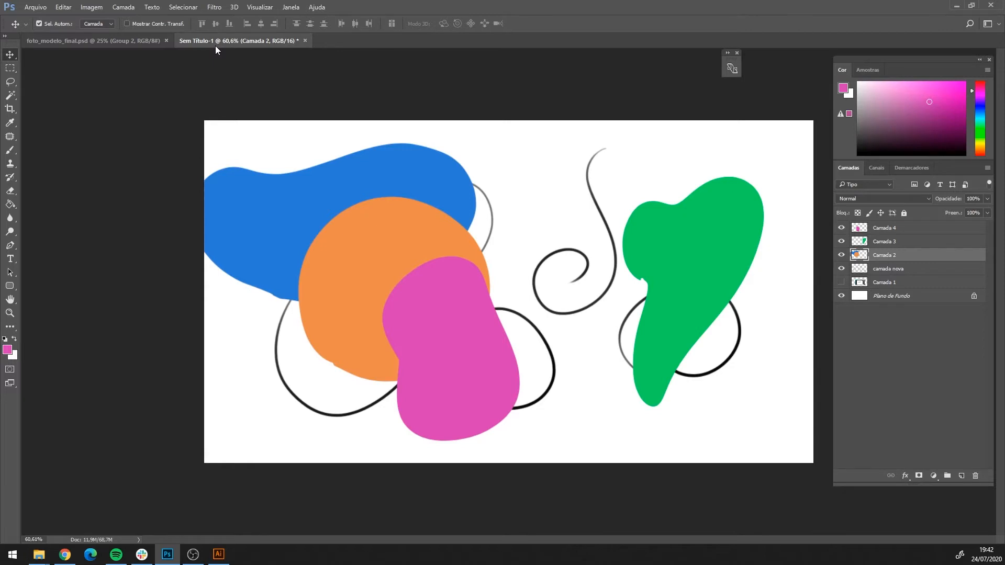
{"action": "mouse_move", "coordinate": [703, 242]}
{"action": "left_mouse_down"}
{"action": "mouse_move", "coordinate": [648, 214]}
{"action": "mouse_move", "coordinate": [714, 233]}
{"action": "left_mouse_up"}
{"action": "left_click_drag", "start_coordinate": [432, 166], "coordinate": [662, 160]}
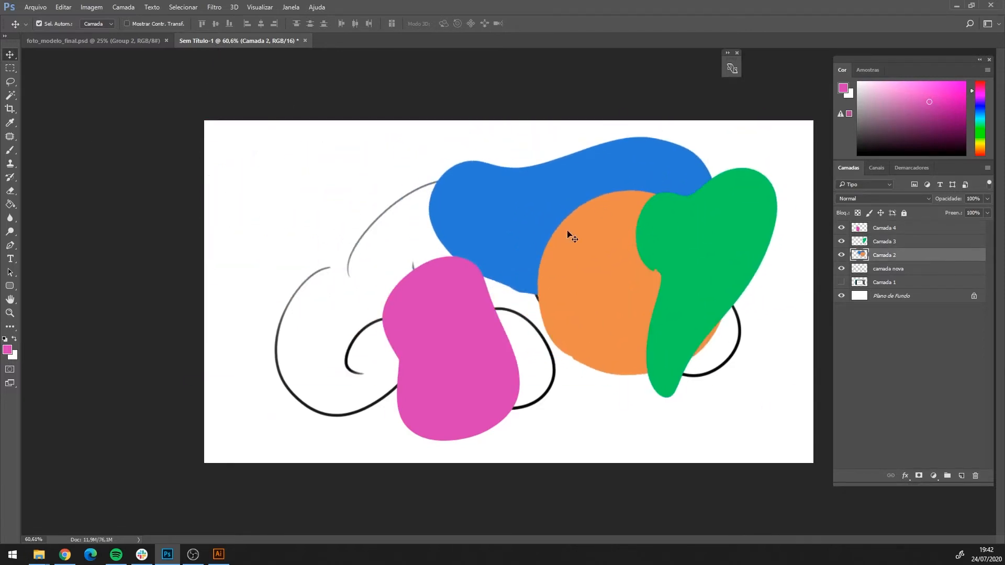
{"action": "left_click_drag", "start_coordinate": [440, 344], "coordinate": [259, 362]}
{"action": "left_click_drag", "start_coordinate": [524, 209], "coordinate": [401, 206]}
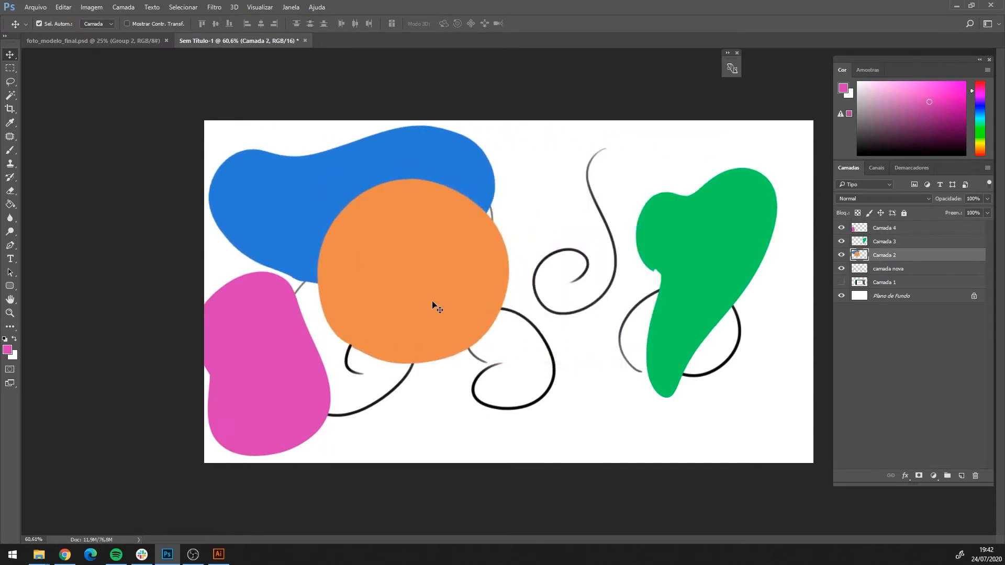
{"action": "left_click_drag", "start_coordinate": [433, 305], "coordinate": [550, 296]}
{"action": "left_click_drag", "start_coordinate": [733, 251], "coordinate": [722, 275]}
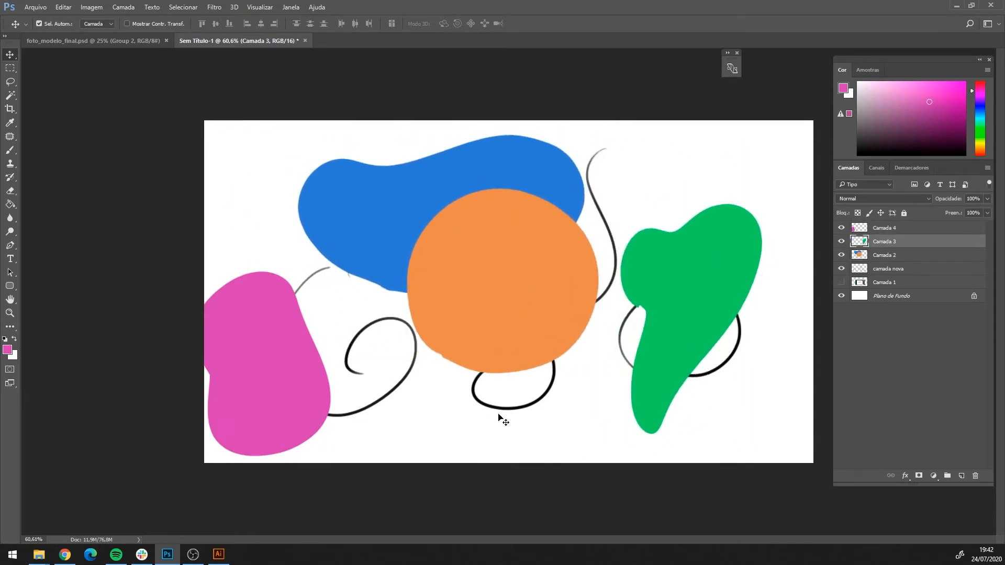
Hide camada nova, then move the pink shape fully onto the canvas and shift the green and blue-orange layers slightly right and up.
{"action": "left_click", "coordinate": [842, 269]}
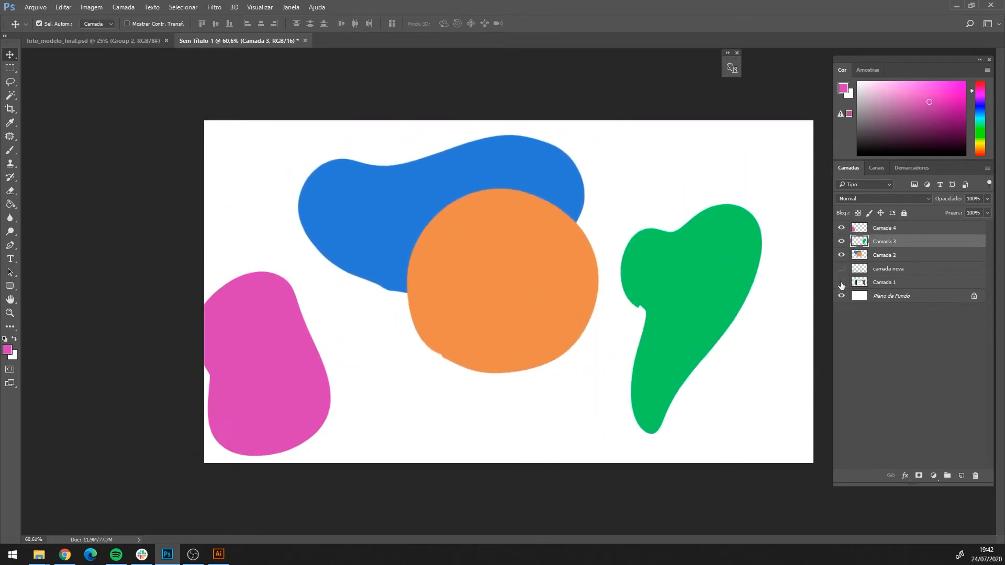
{"action": "left_click", "coordinate": [841, 285]}
{"action": "left_click_drag", "start_coordinate": [316, 391], "coordinate": [337, 374]}
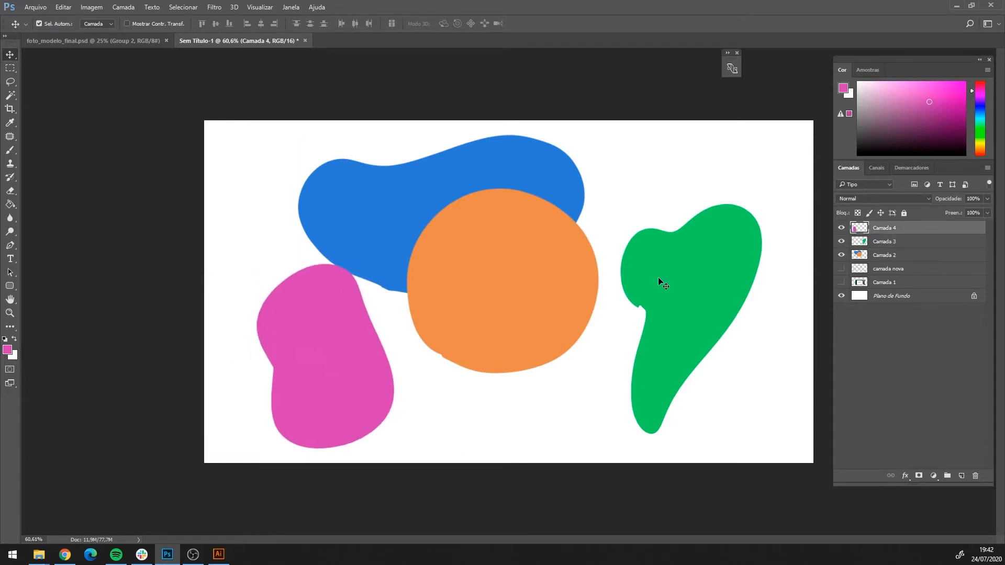
{"action": "left_click_drag", "start_coordinate": [658, 283], "coordinate": [673, 271]}
{"action": "left_click_drag", "start_coordinate": [514, 283], "coordinate": [541, 277]}
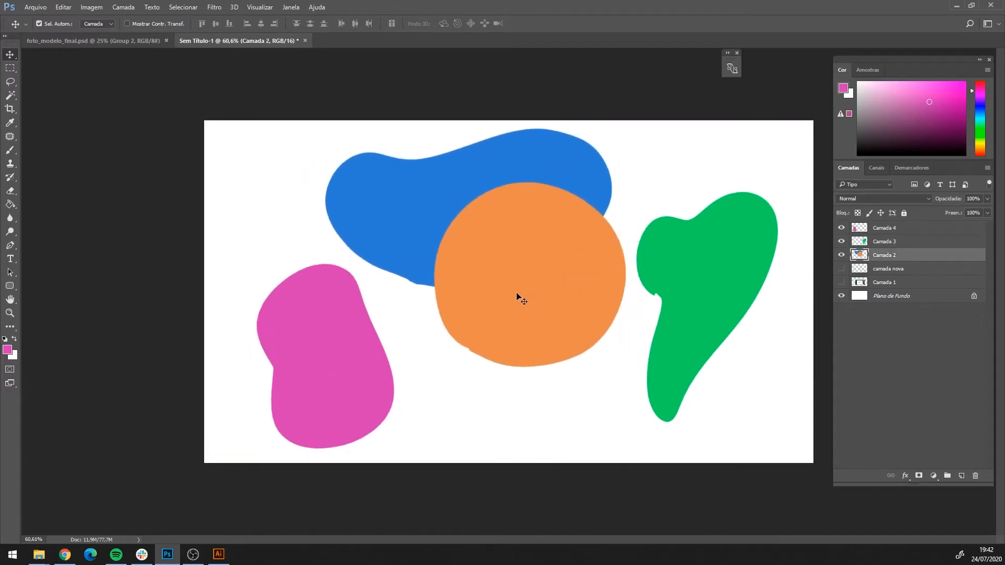
Select Camada 4 and nudge its pink shape five large steps up and two large steps left.
{"action": "left_click", "coordinate": [886, 229]}
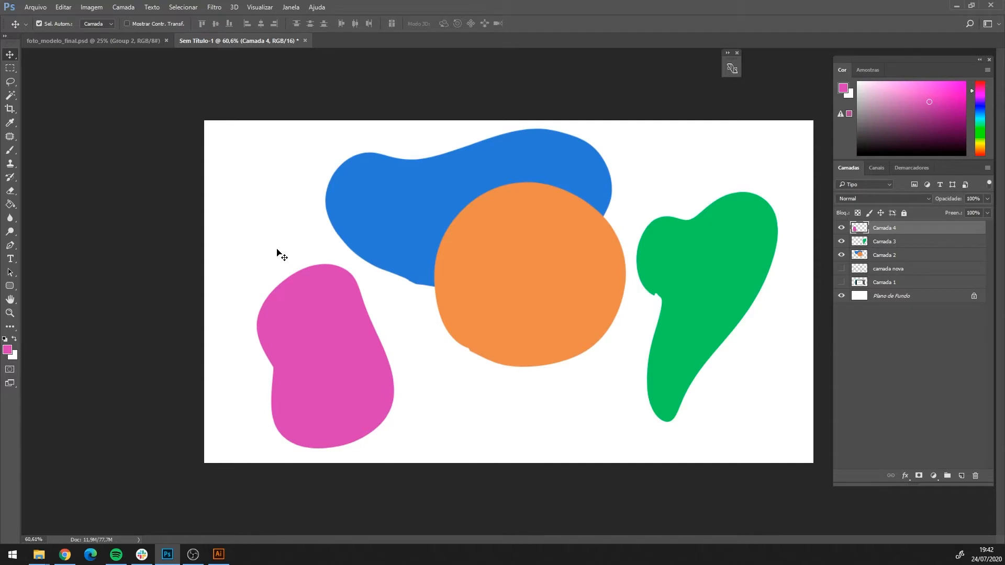
{"action": "key", "text": "shift+Up"}
{"action": "key", "text": "shift+Up"}
{"action": "key", "text": "shift+Up"}
{"action": "key", "text": "shift+Up"}
{"action": "key", "text": "shift+Up"}
{"action": "key", "text": "shift+Left"}
{"action": "key", "text": "shift+Left"}
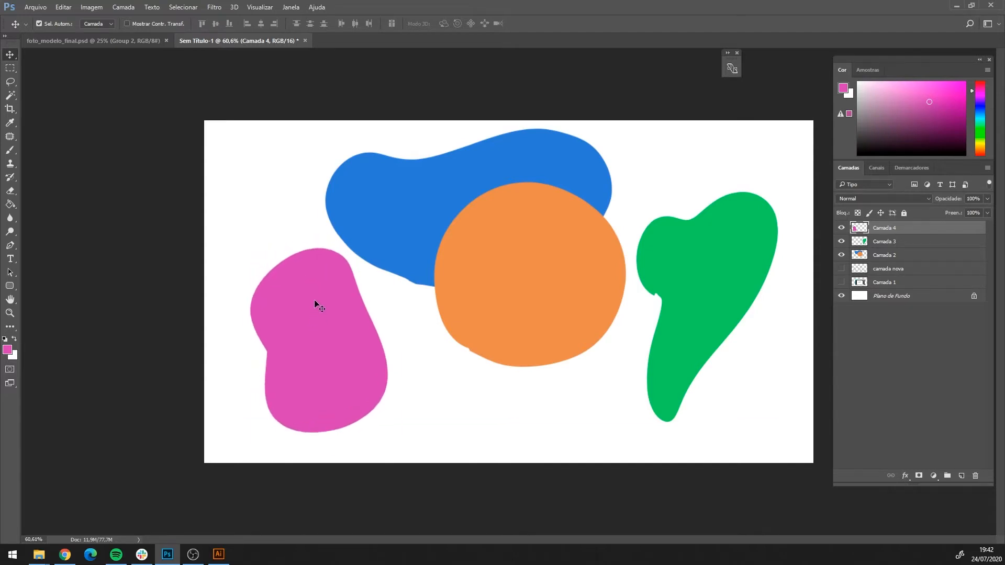
Start a free transform on the pink shape, shift it slightly right, and rotate it to about 149.62°.
{"action": "key", "text": "ctrl"}
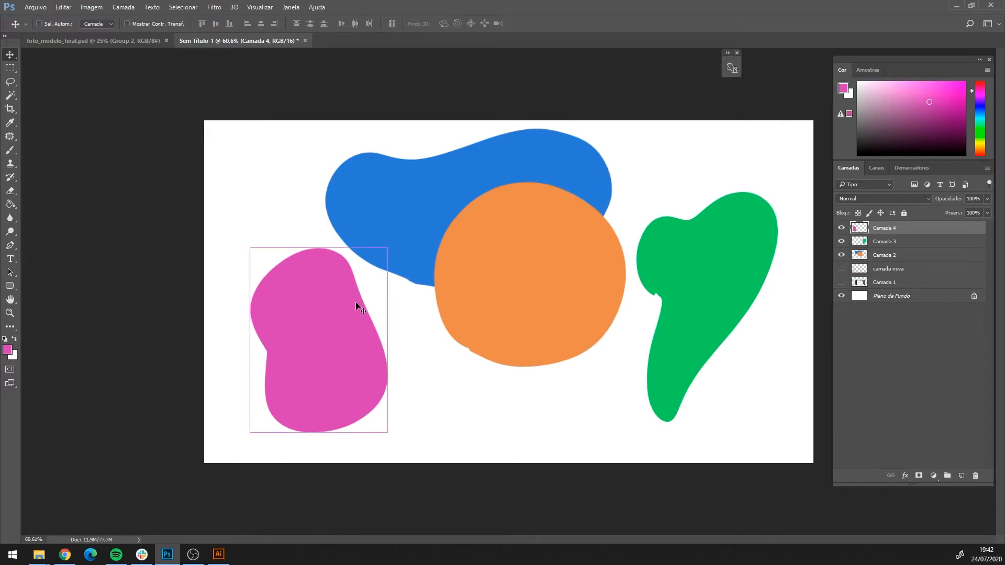
{"action": "key", "text": "ctrl+t"}
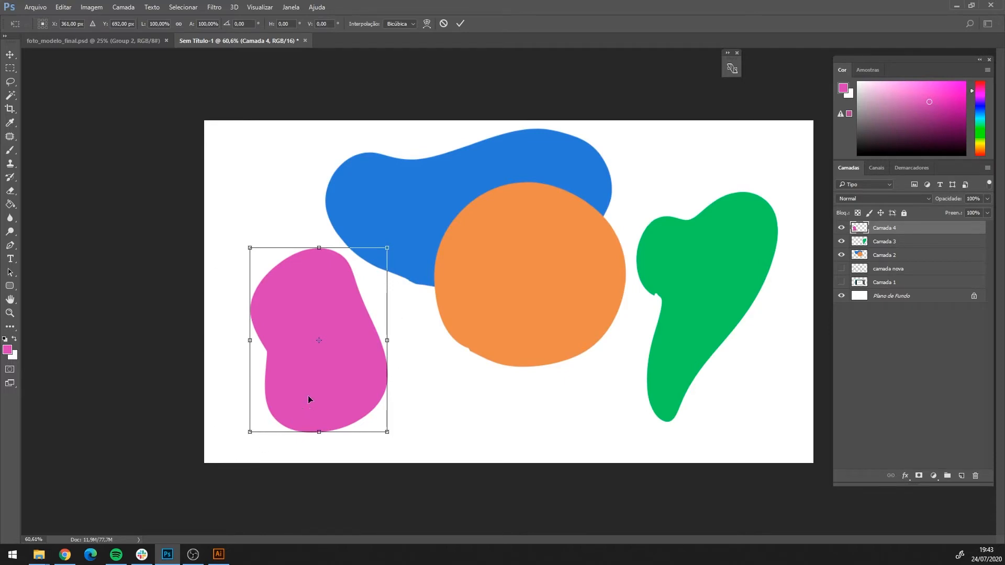
{"action": "mouse_move", "coordinate": [333, 406]}
{"action": "left_mouse_down"}
{"action": "mouse_move", "coordinate": [390, 440]}
{"action": "mouse_move", "coordinate": [444, 343]}
{"action": "mouse_move", "coordinate": [341, 396]}
{"action": "left_mouse_up"}
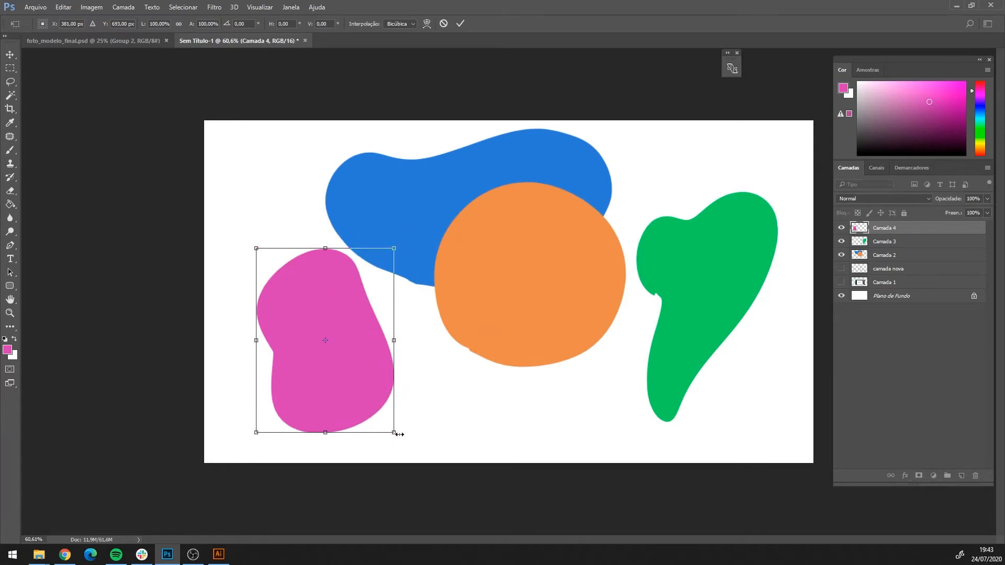
{"action": "scroll", "coordinate": [402, 444], "scroll_direction": "up", "scroll_amount": 4}
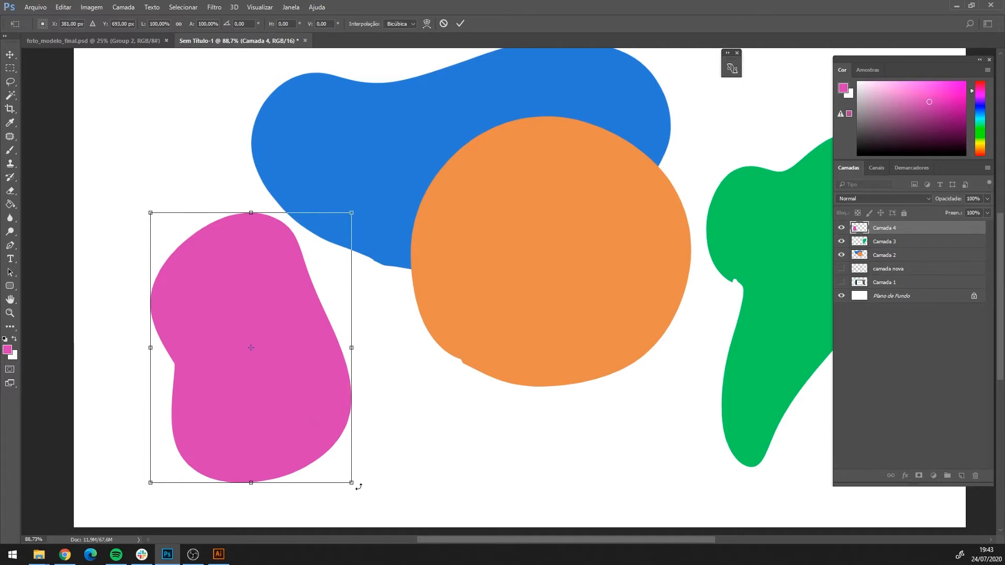
{"action": "left_click_drag", "start_coordinate": [358, 486], "coordinate": [173, 317]}
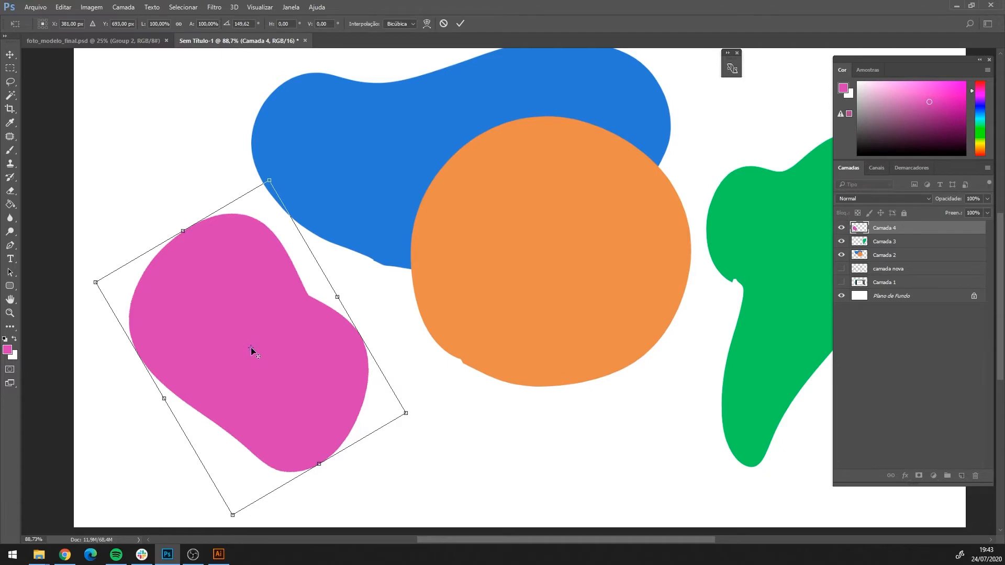
Reposition the pink shape's reference point, rotate the shape around it to about 137.44°, and apply the transform.
{"action": "left_click_drag", "start_coordinate": [250, 347], "coordinate": [314, 456]}
{"action": "left_click_drag", "start_coordinate": [428, 414], "coordinate": [398, 469]}
{"action": "left_click_drag", "start_coordinate": [313, 457], "coordinate": [251, 353]}
{"action": "left_click_drag", "start_coordinate": [194, 324], "coordinate": [316, 355]}
{"action": "left_click_drag", "start_coordinate": [501, 280], "coordinate": [312, 226]}
{"action": "mouse_move", "coordinate": [336, 307]}
{"action": "left_mouse_down"}
{"action": "mouse_move", "coordinate": [289, 281]}
{"action": "mouse_move", "coordinate": [307, 307]}
{"action": "mouse_move", "coordinate": [336, 318]}
{"action": "left_mouse_up"}
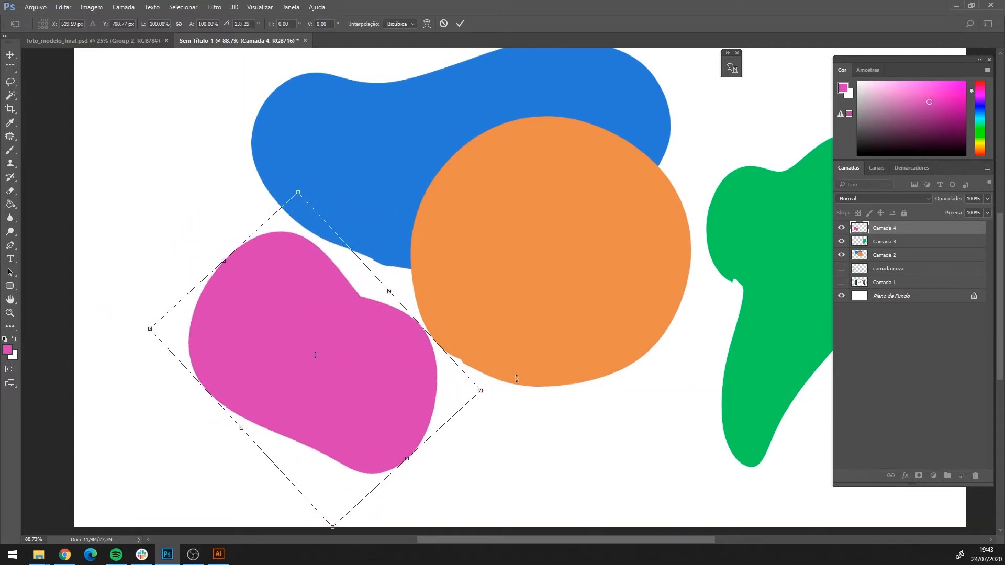
{"action": "left_click_drag", "start_coordinate": [517, 380], "coordinate": [516, 390]}
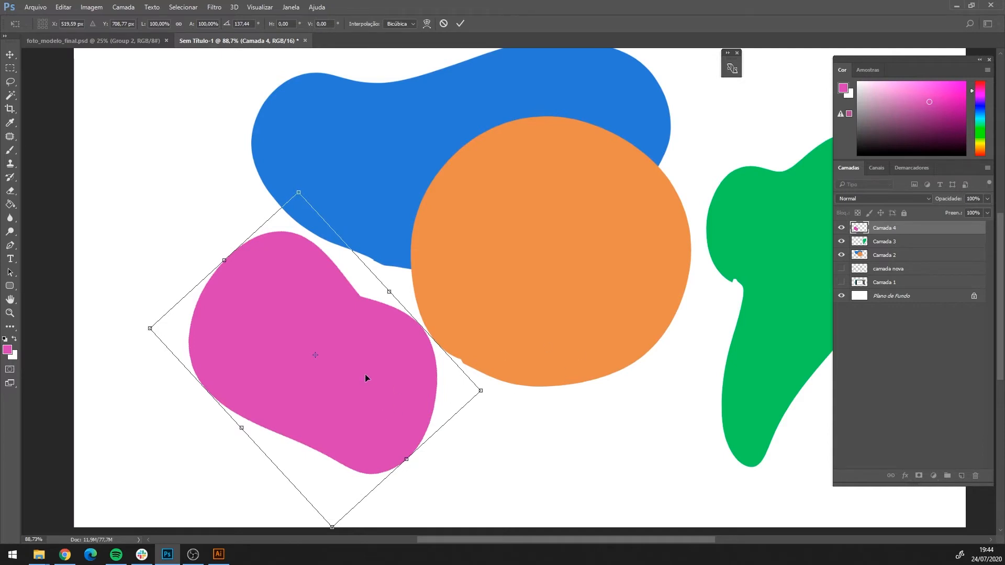
{"action": "key", "text": "Return"}
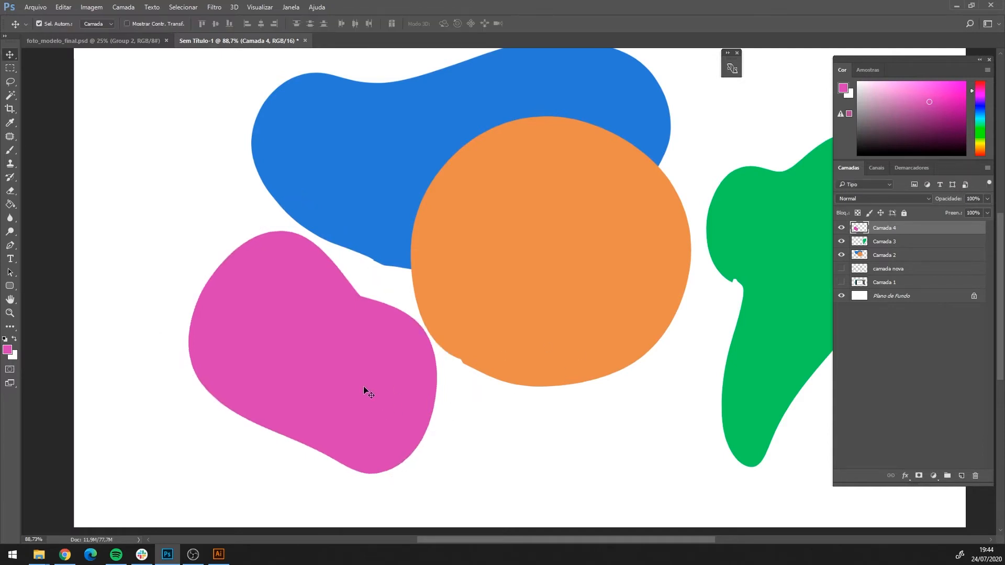
Move the pink shape toward the canvas's left edge and free-transform it to about 81.41% width and 84.38% height.
{"action": "left_click_drag", "start_coordinate": [364, 387], "coordinate": [280, 380]}
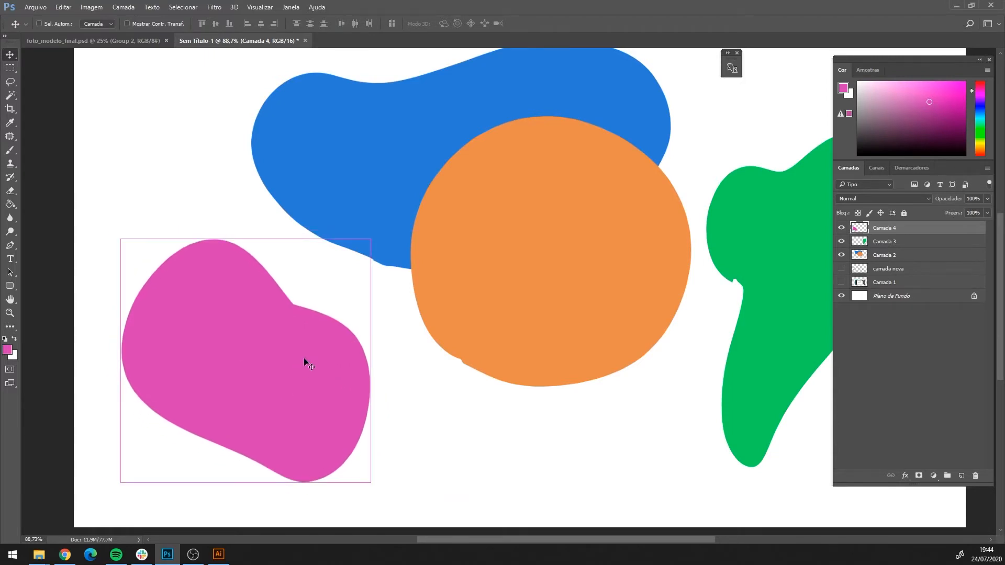
{"action": "key", "text": "ctrl+t"}
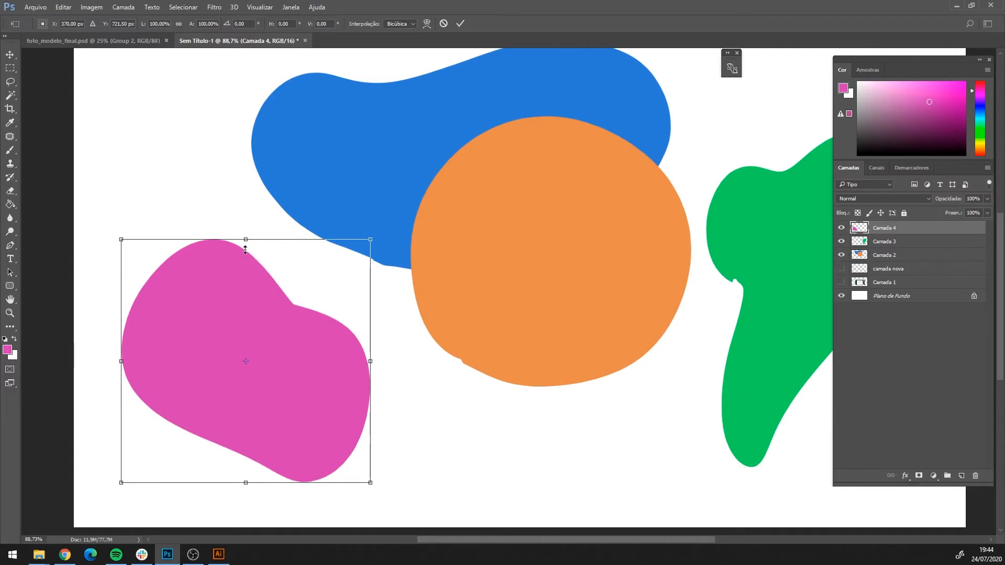
{"action": "mouse_move", "coordinate": [248, 236]}
{"action": "left_mouse_down"}
{"action": "mouse_move", "coordinate": [241, 388]}
{"action": "mouse_move", "coordinate": [241, 234]}
{"action": "left_mouse_up"}
{"action": "mouse_move", "coordinate": [121, 366]}
{"action": "left_mouse_down"}
{"action": "mouse_move", "coordinate": [180, 364]}
{"action": "mouse_move", "coordinate": [137, 365]}
{"action": "left_mouse_up"}
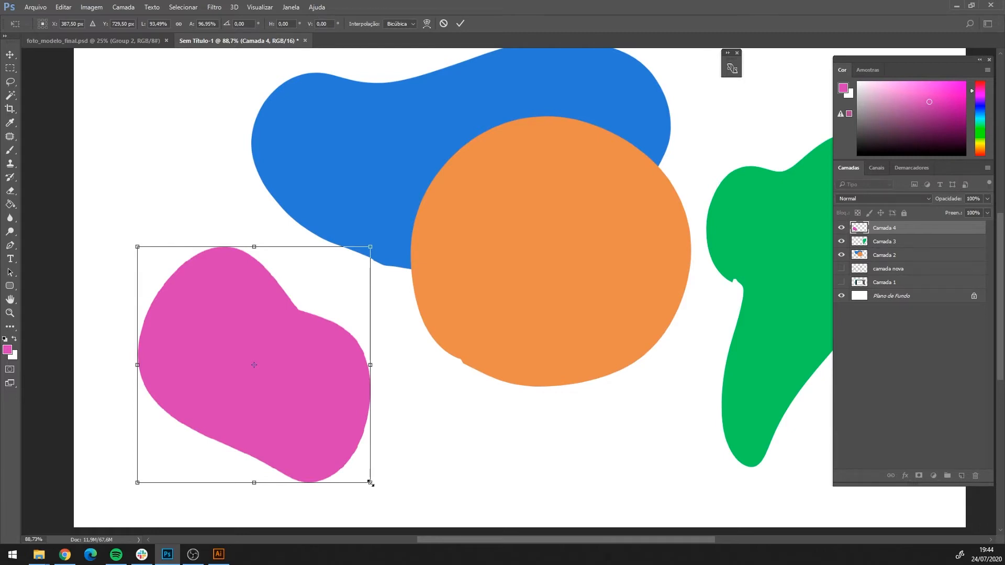
{"action": "left_click_drag", "start_coordinate": [372, 482], "coordinate": [318, 349]}
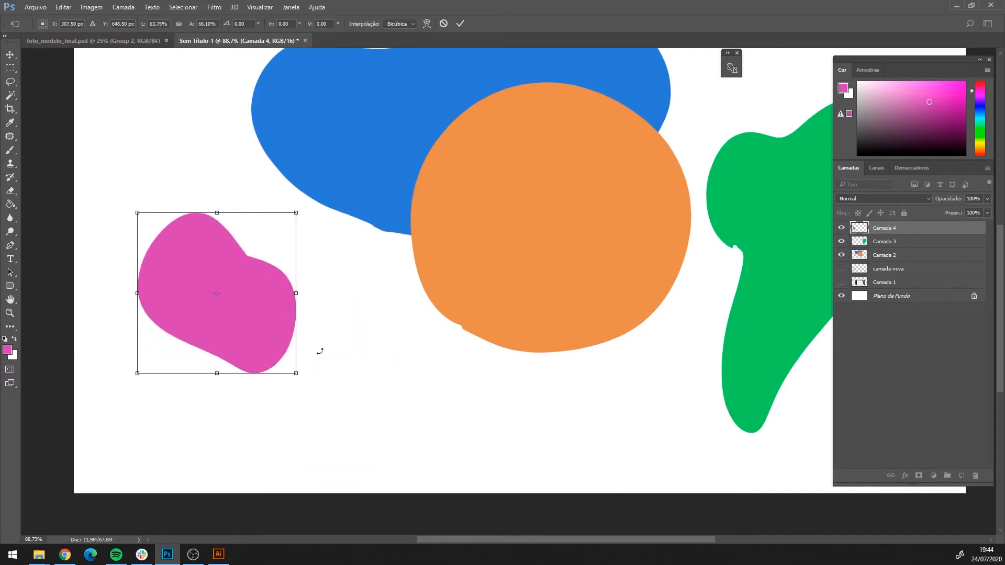
{"action": "scroll", "coordinate": [248, 266], "scroll_direction": "up", "scroll_amount": 1}
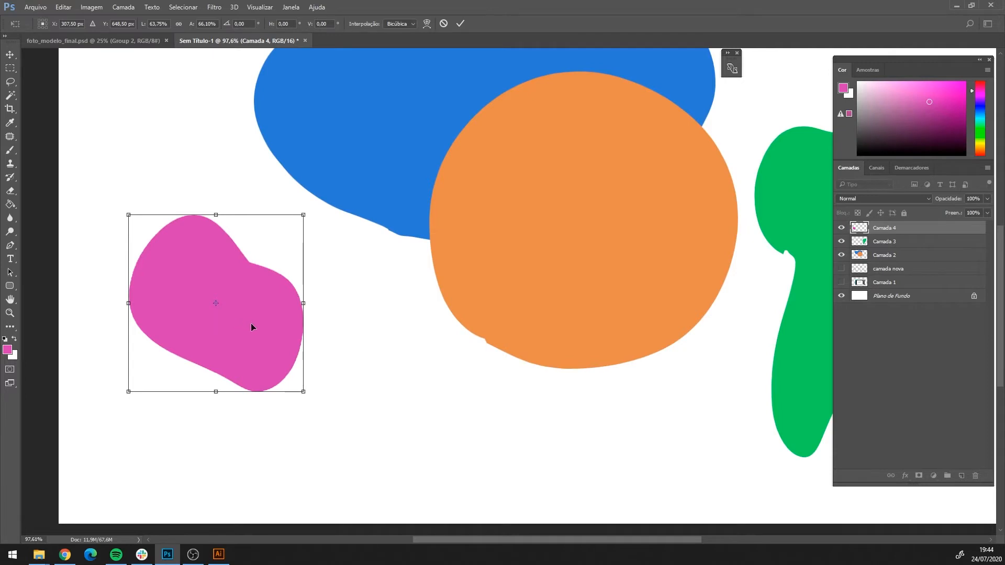
{"action": "left_click_drag", "start_coordinate": [305, 393], "coordinate": [346, 387]}
{"action": "left_click_drag", "start_coordinate": [275, 352], "coordinate": [314, 355]}
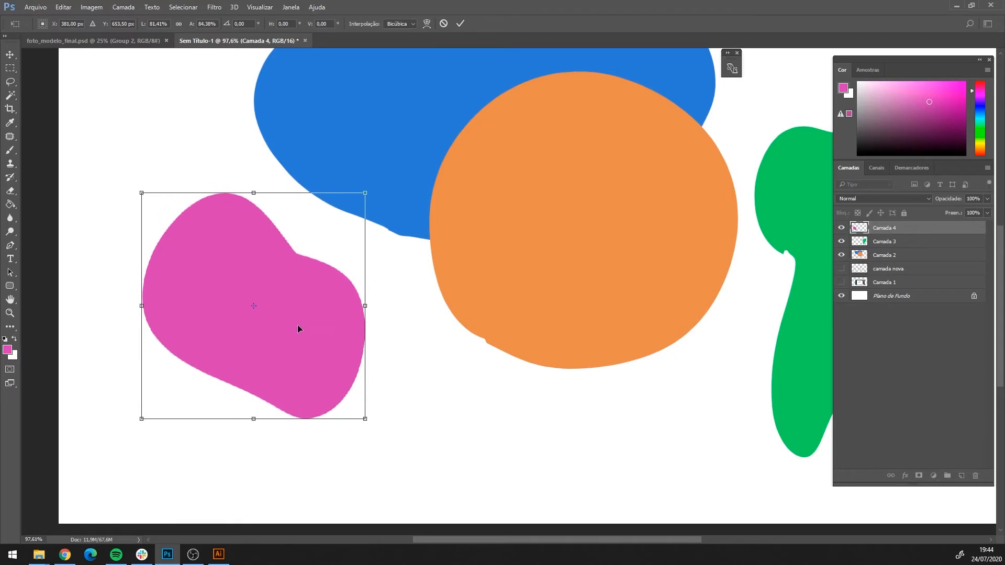
Flip the pink shape horizontally and vertically within the active transform.
{"action": "right_click", "coordinate": [276, 307]}
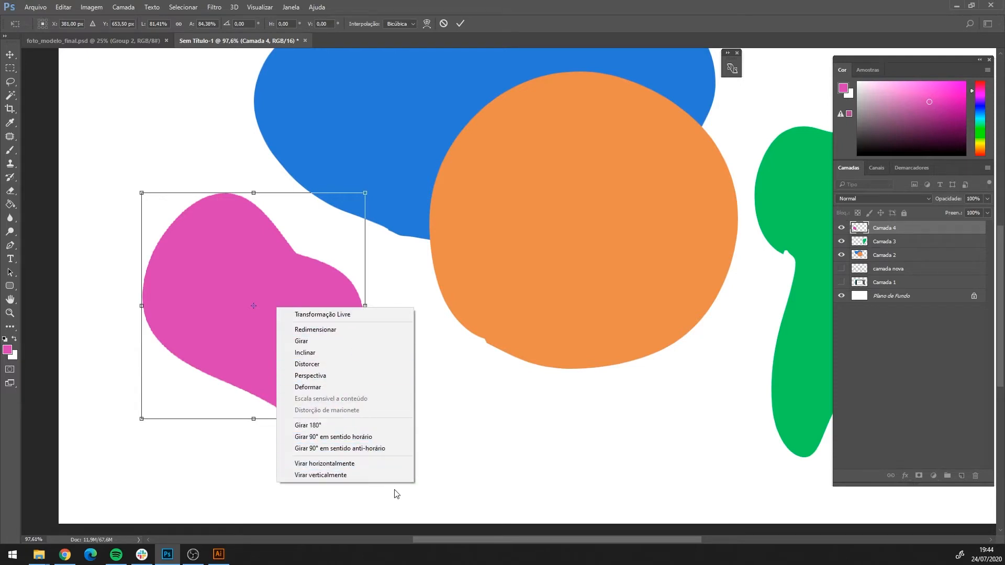
{"action": "left_click", "coordinate": [353, 465]}
{"action": "right_click", "coordinate": [311, 341]}
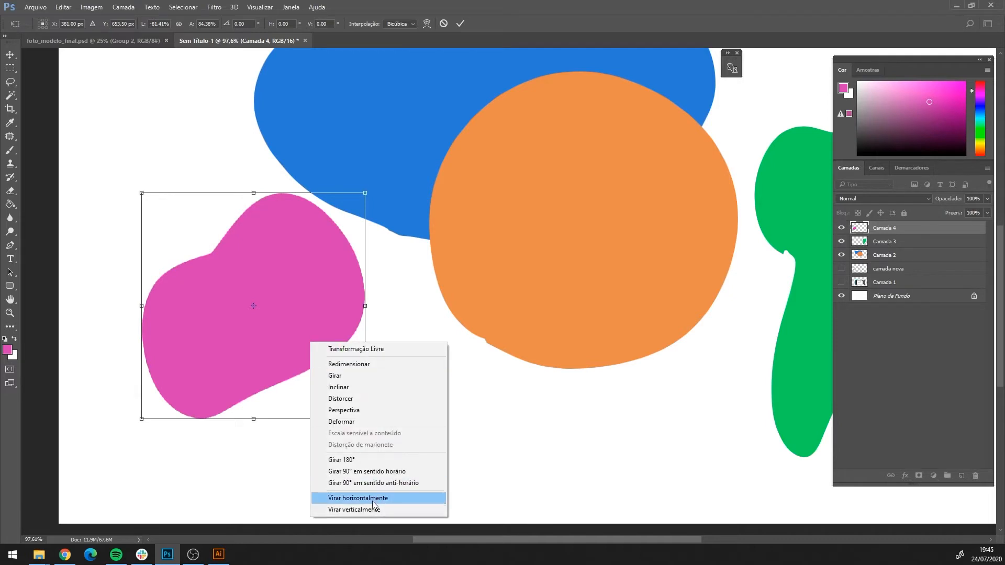
{"action": "left_click", "coordinate": [350, 509]}
Distort the pink shape by pulling its lower-left, upper-right and lower-right corners to new positions, then apply the transform.
{"action": "right_click", "coordinate": [294, 333]}
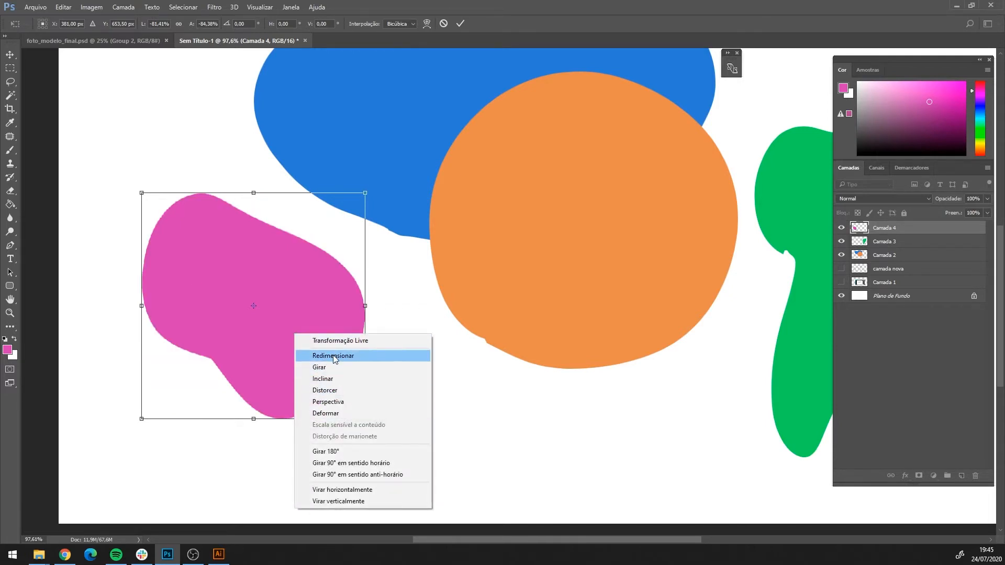
{"action": "left_click", "coordinate": [337, 392]}
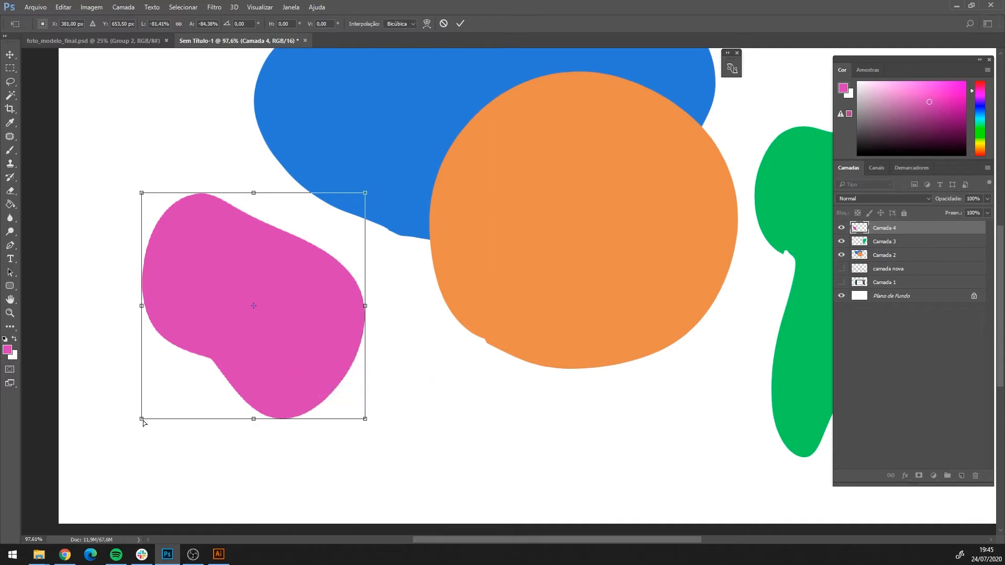
{"action": "left_click_drag", "start_coordinate": [142, 420], "coordinate": [233, 360]}
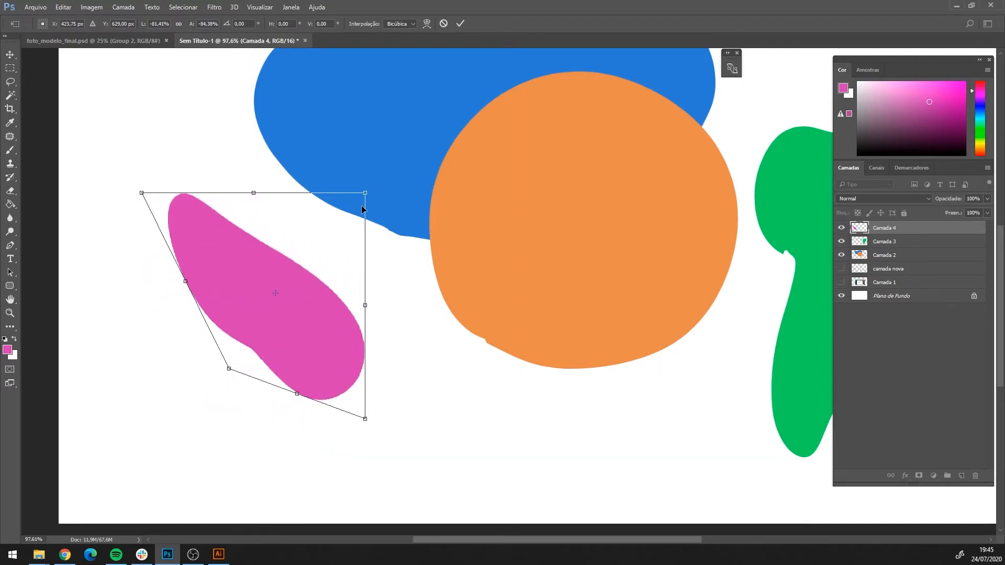
{"action": "left_click_drag", "start_coordinate": [368, 200], "coordinate": [340, 153]}
{"action": "left_click_drag", "start_coordinate": [229, 369], "coordinate": [196, 404]}
{"action": "left_click_drag", "start_coordinate": [365, 418], "coordinate": [421, 412]}
{"action": "left_click_drag", "start_coordinate": [339, 157], "coordinate": [331, 178]}
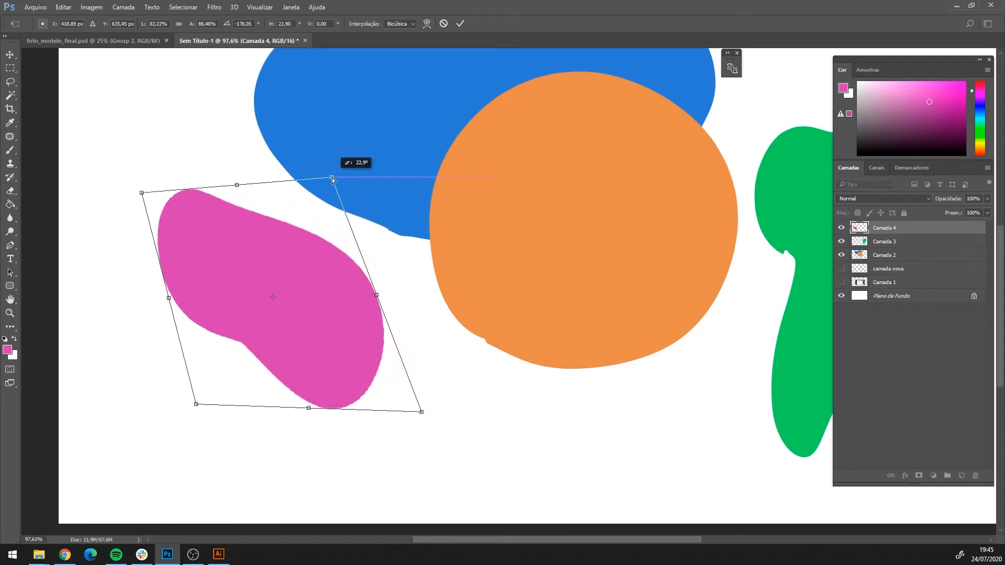
{"action": "key", "text": "Return"}
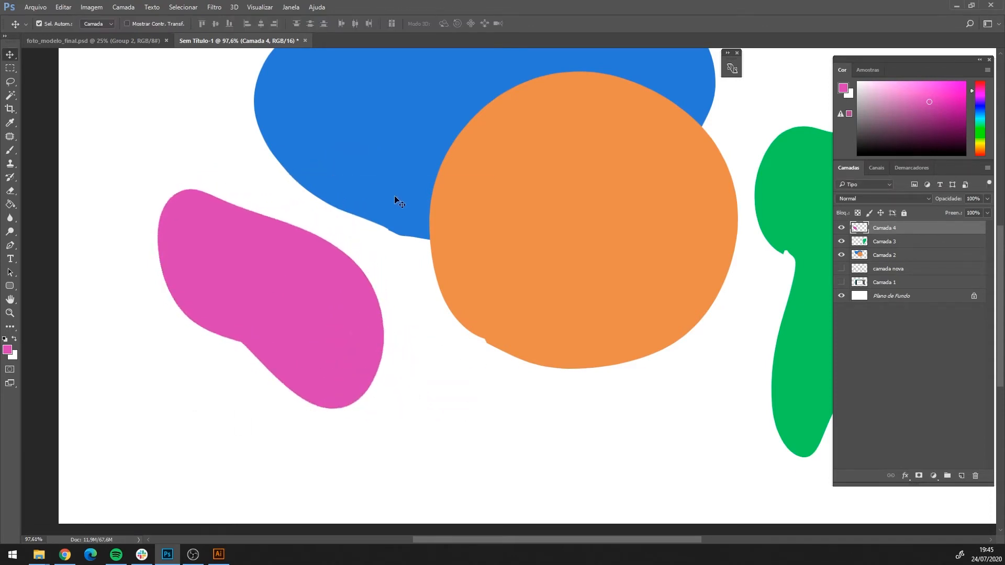
{"action": "scroll", "coordinate": [406, 235], "scroll_direction": "down", "scroll_amount": 3}
{"action": "scroll", "coordinate": [393, 267], "scroll_direction": "up", "scroll_amount": 2}
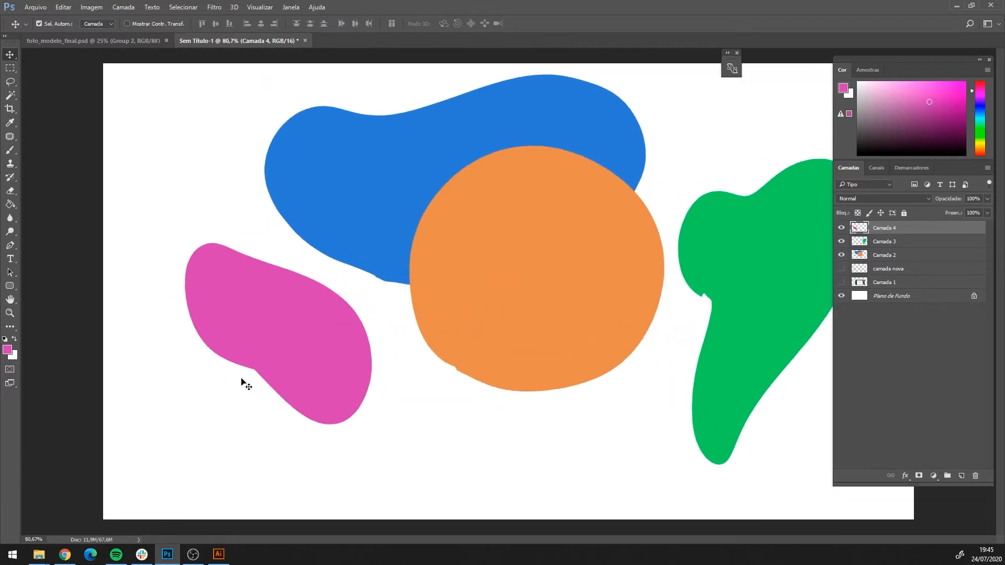
Free-transform the green shape: move it over the orange circle's edge, distort its upper-left and lower-right corners, and apply the transform.
{"action": "left_click", "coordinate": [752, 277]}
{"action": "key", "text": "ctrl+t"}
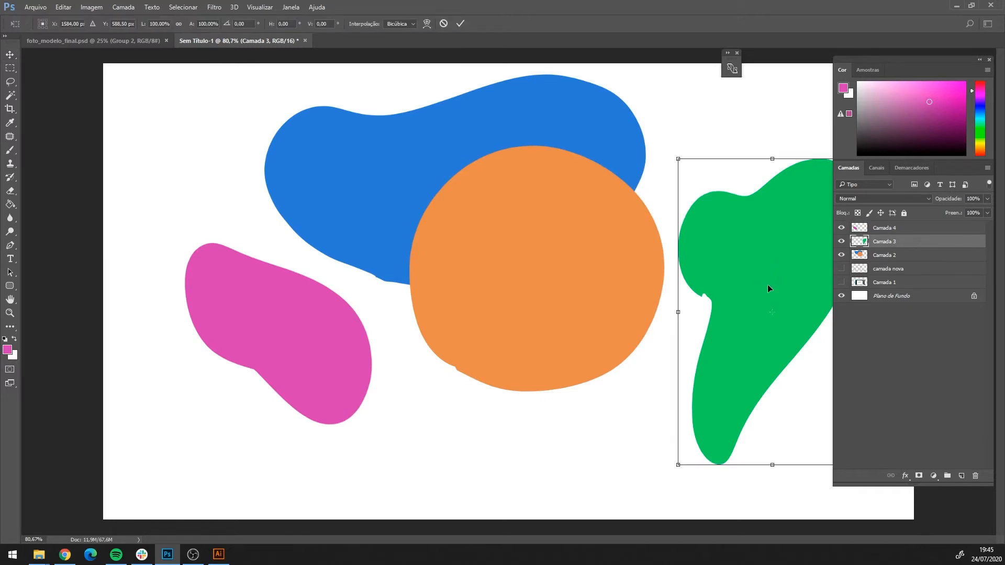
{"action": "left_click_drag", "start_coordinate": [768, 268], "coordinate": [637, 276]}
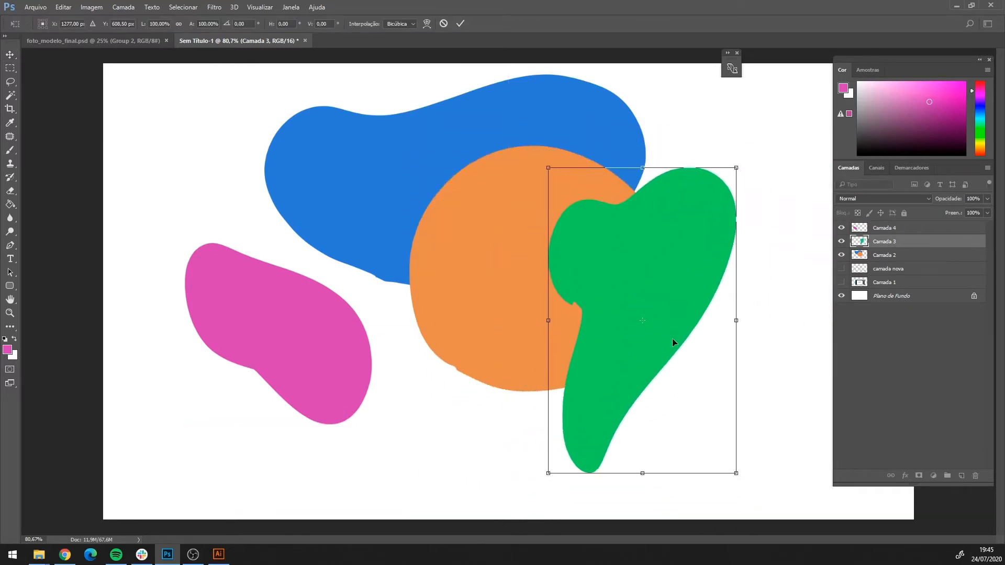
{"action": "right_click", "coordinate": [684, 362]}
{"action": "left_click", "coordinate": [728, 420]}
{"action": "left_click_drag", "start_coordinate": [552, 171], "coordinate": [624, 242]}
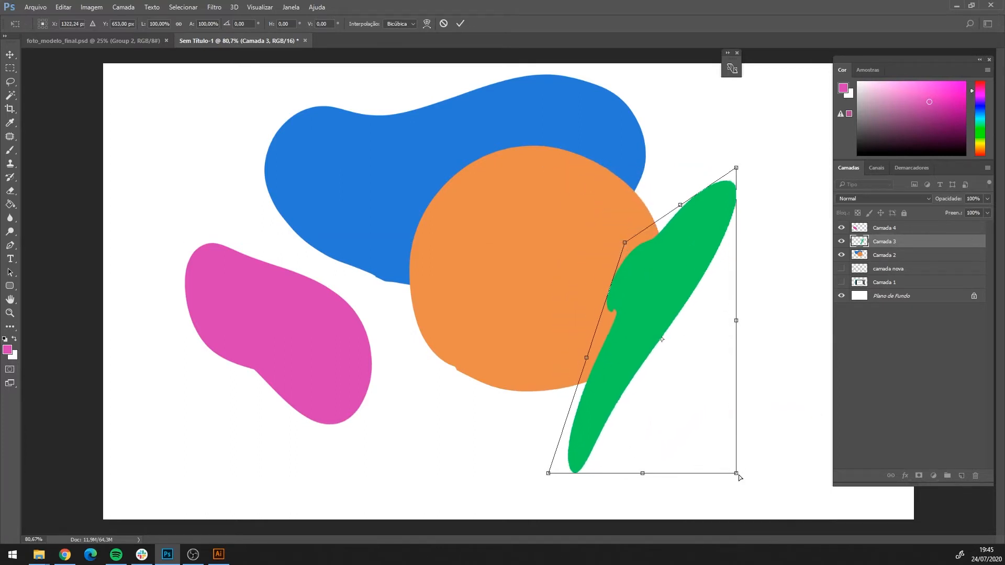
{"action": "left_click_drag", "start_coordinate": [738, 474], "coordinate": [795, 334]}
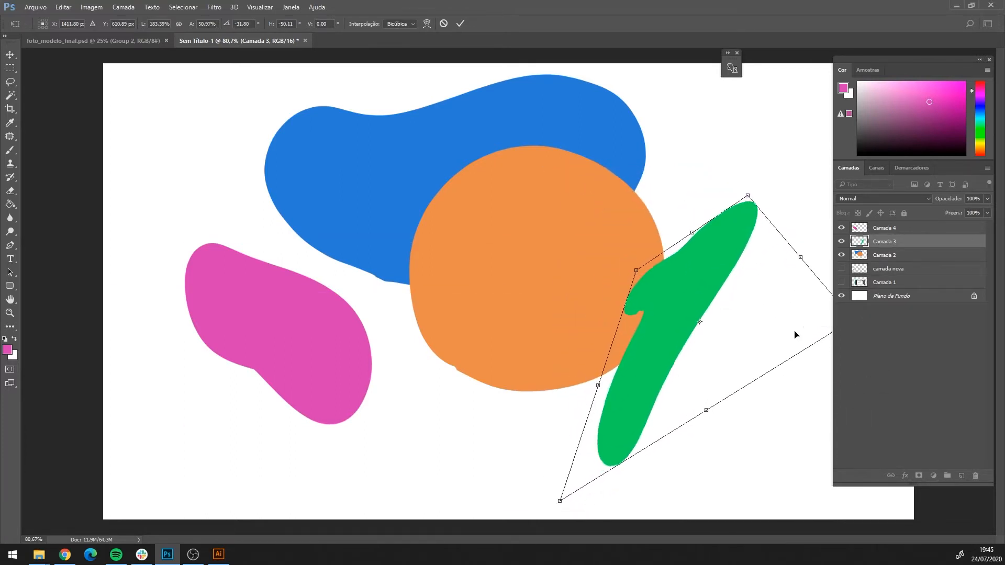
{"action": "key", "text": "Return"}
Set the green shape's layer to the Sobrepor blend mode and position the shape across the blue shape and the orange circle.
{"action": "left_click_drag", "start_coordinate": [690, 280], "coordinate": [696, 256]}
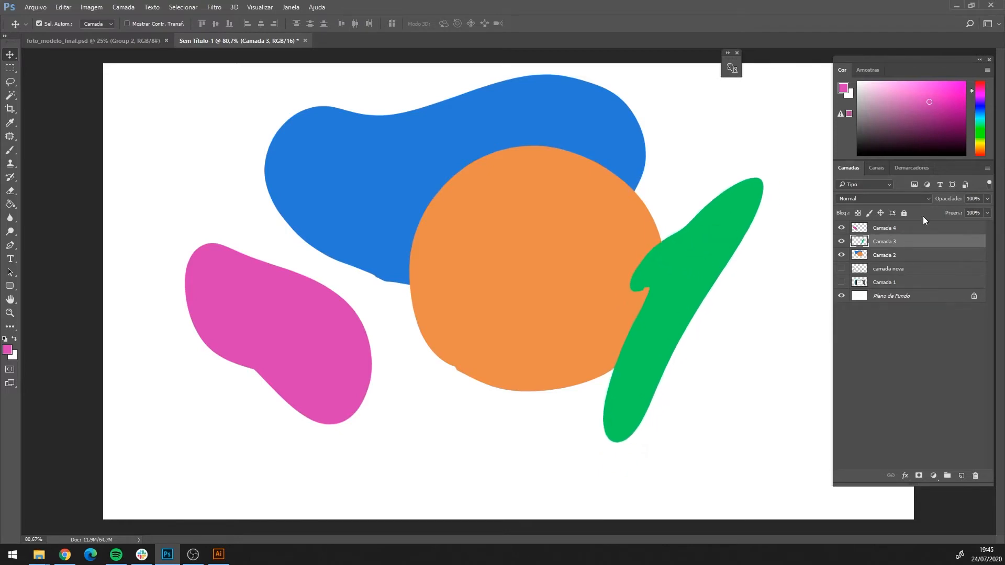
{"action": "left_click_drag", "start_coordinate": [698, 262], "coordinate": [595, 252]}
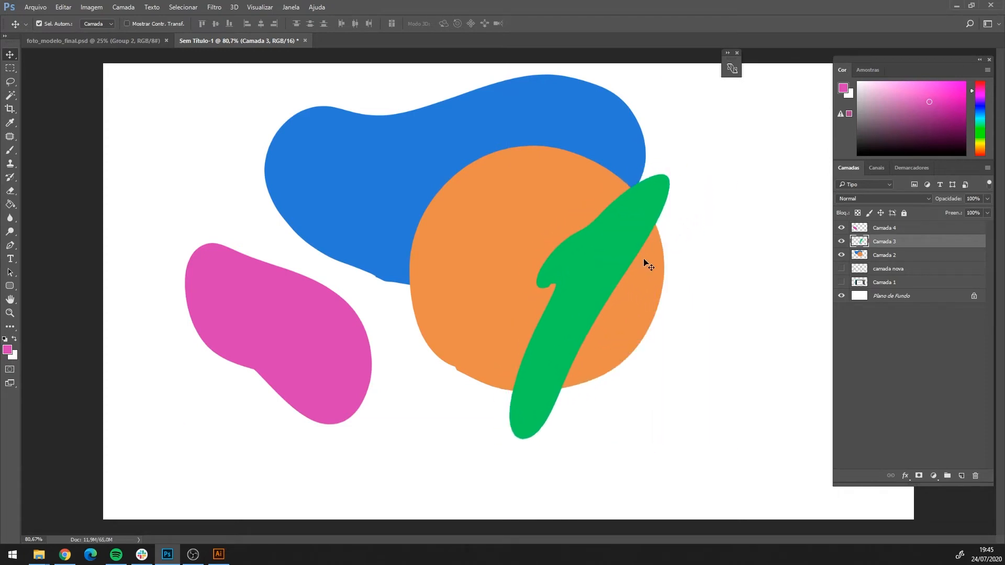
{"action": "left_click", "coordinate": [877, 199]}
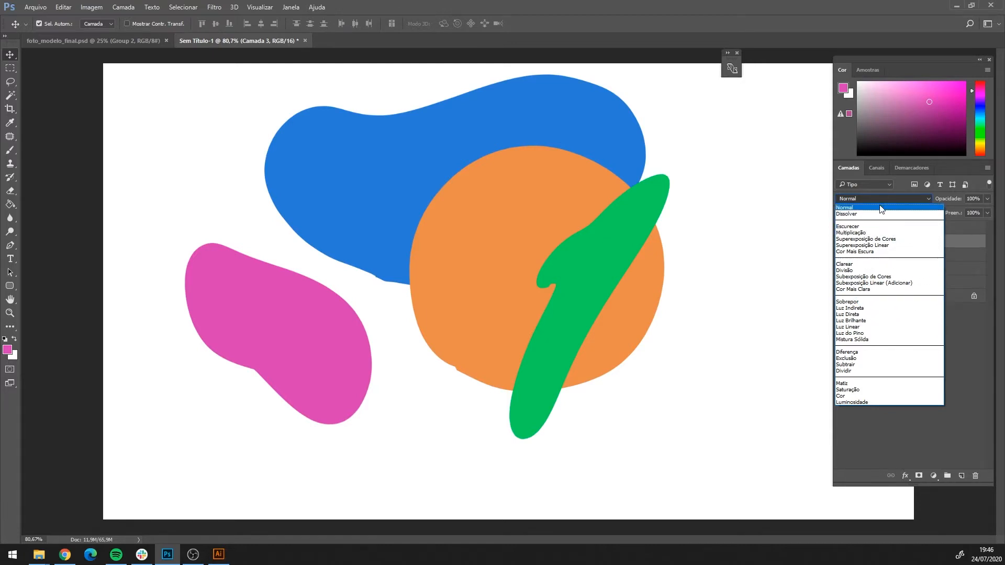
{"action": "left_click", "coordinate": [863, 305]}
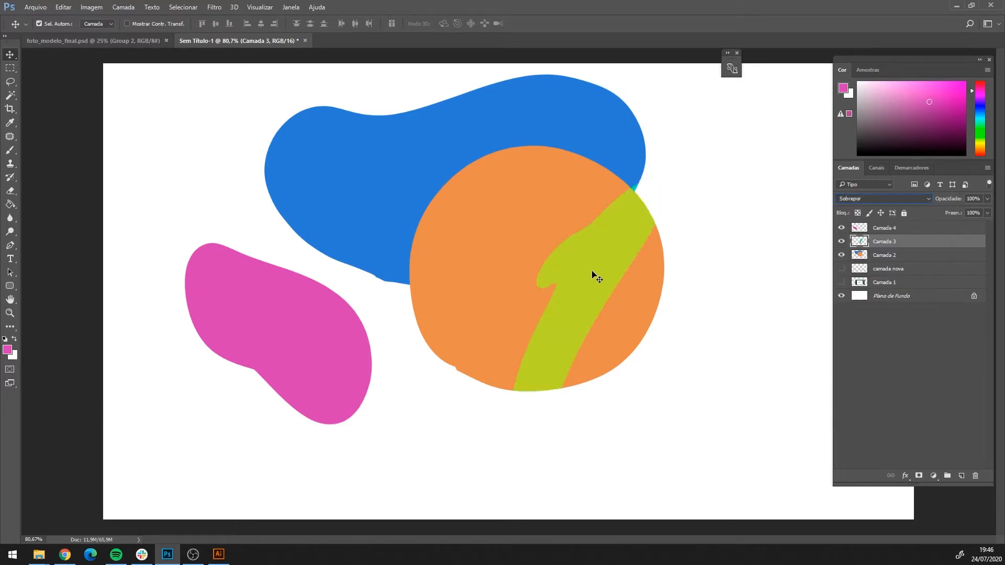
{"action": "left_click_drag", "start_coordinate": [579, 299], "coordinate": [495, 146]}
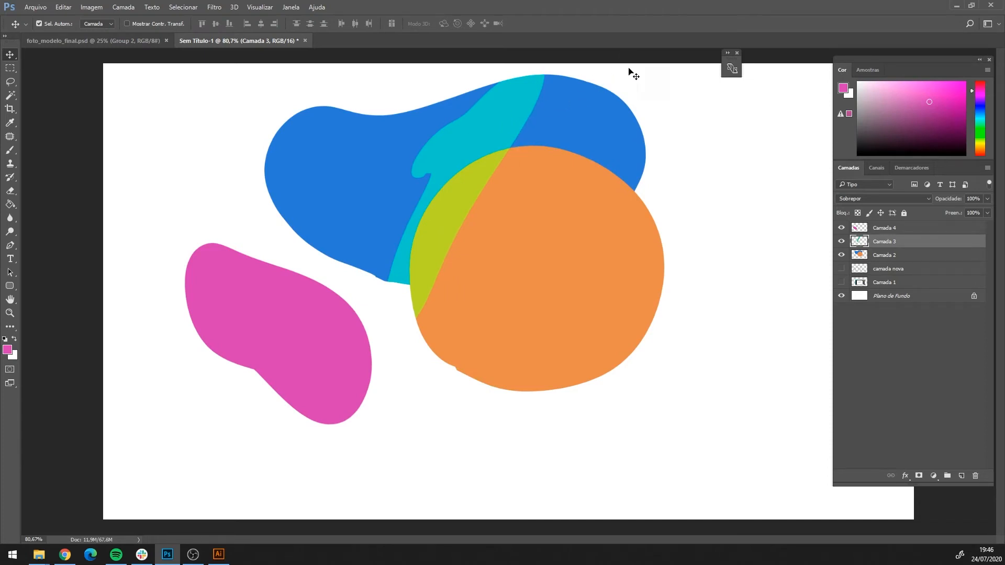
Set the pink shape's layer to Multiplicação blending and place it across the orange circle's lower-right edge.
{"action": "left_click_drag", "start_coordinate": [294, 329], "coordinate": [585, 235]}
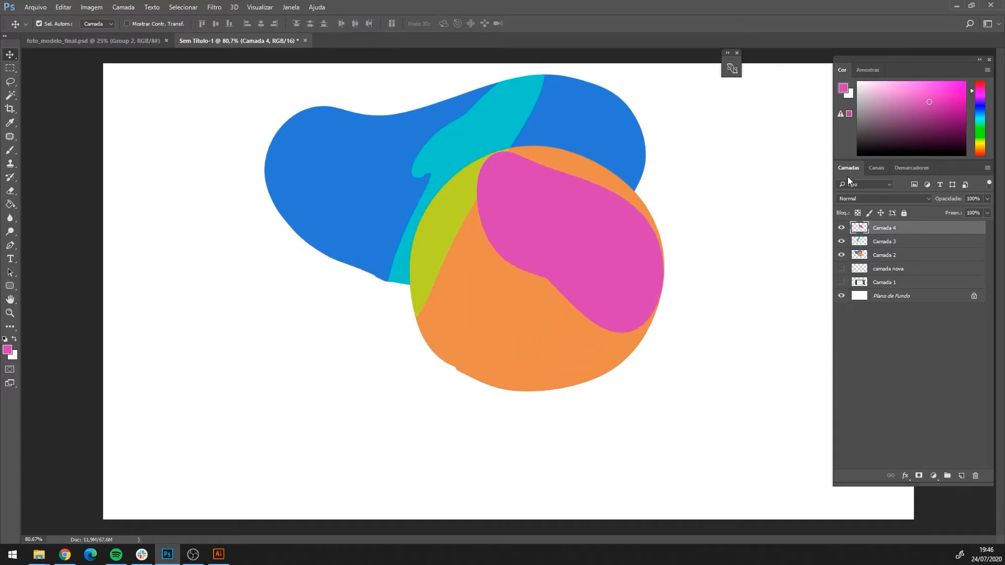
{"action": "left_click", "coordinate": [877, 199]}
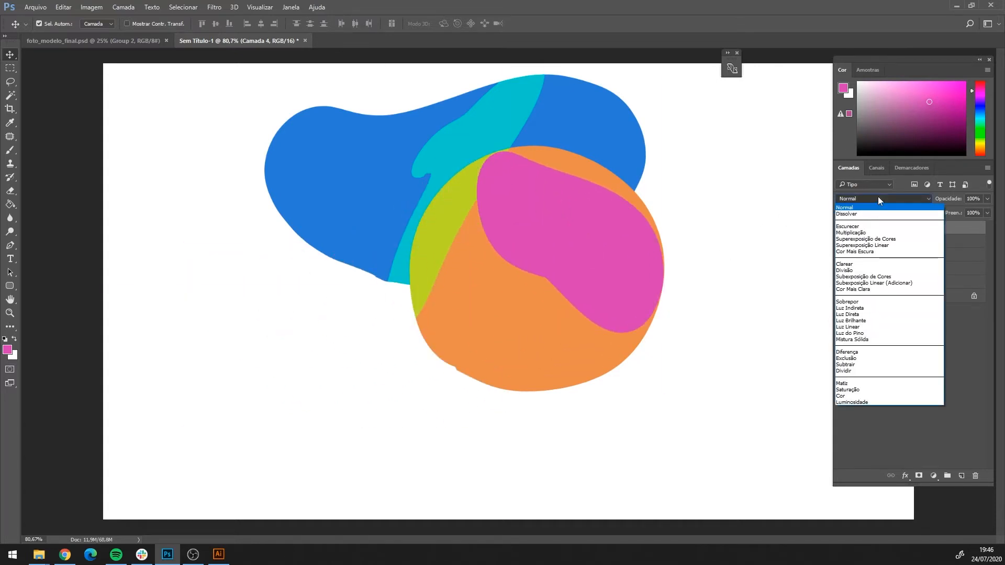
{"action": "left_click", "coordinate": [862, 233]}
{"action": "left_click_drag", "start_coordinate": [617, 256], "coordinate": [638, 361]}
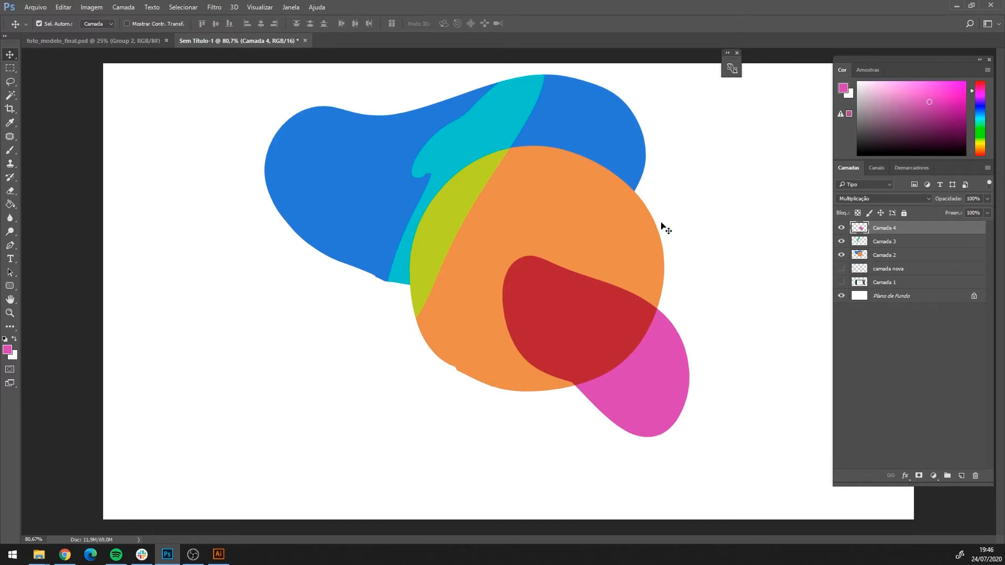
Nudge the Camada 2 shapes slightly to the right, then add a Matiz/Saturação adjustment layer above Camada 2 and clip it to that layer.
{"action": "left_click_drag", "start_coordinate": [576, 202], "coordinate": [581, 202]}
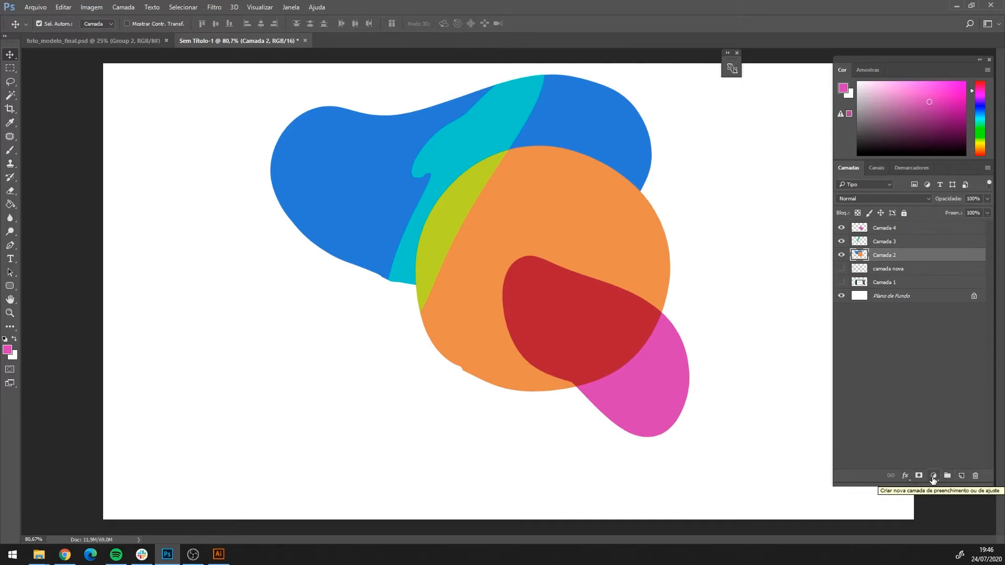
{"action": "left_click", "coordinate": [933, 478]}
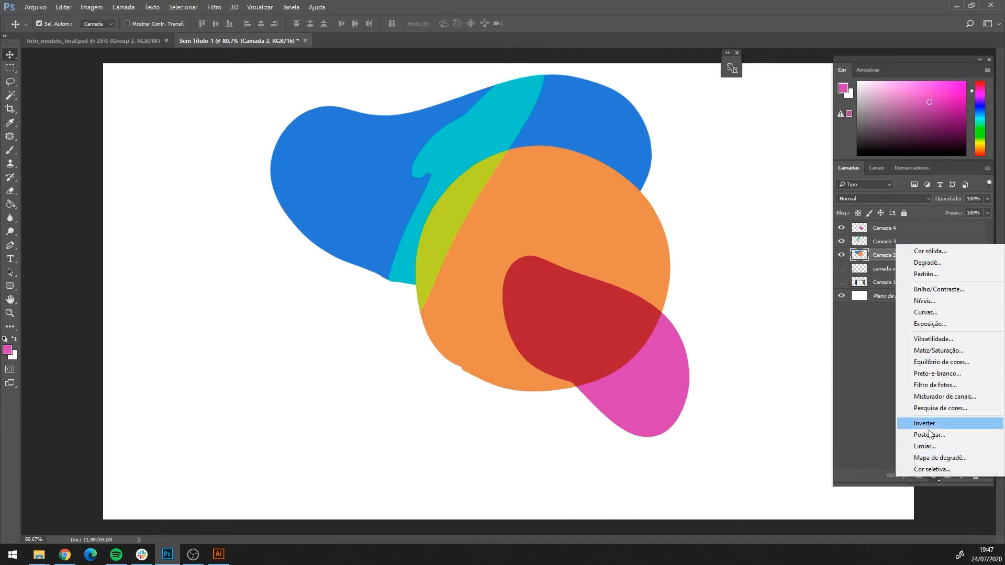
{"action": "left_click", "coordinate": [933, 350]}
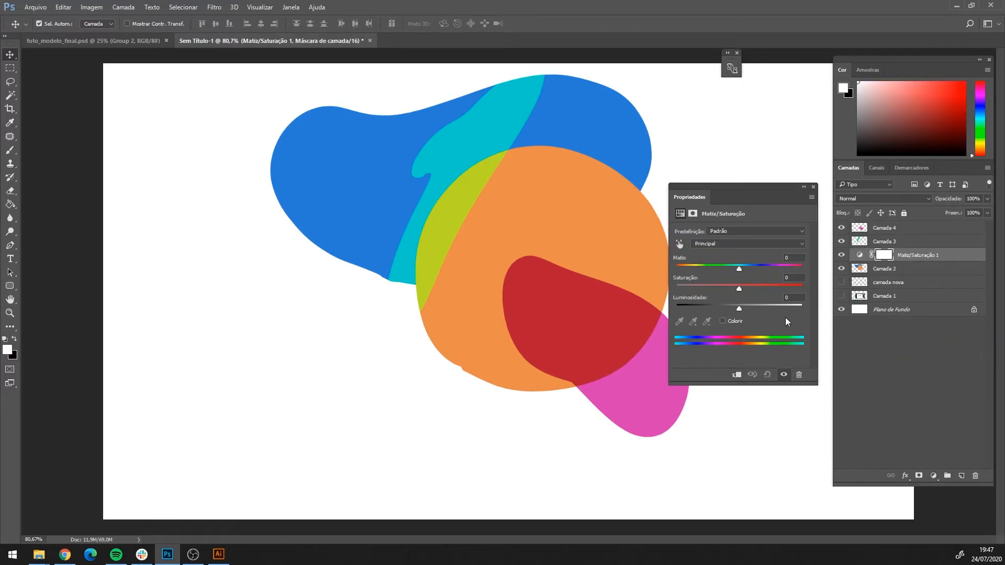
{"action": "left_click_drag", "start_coordinate": [748, 190], "coordinate": [753, 99]}
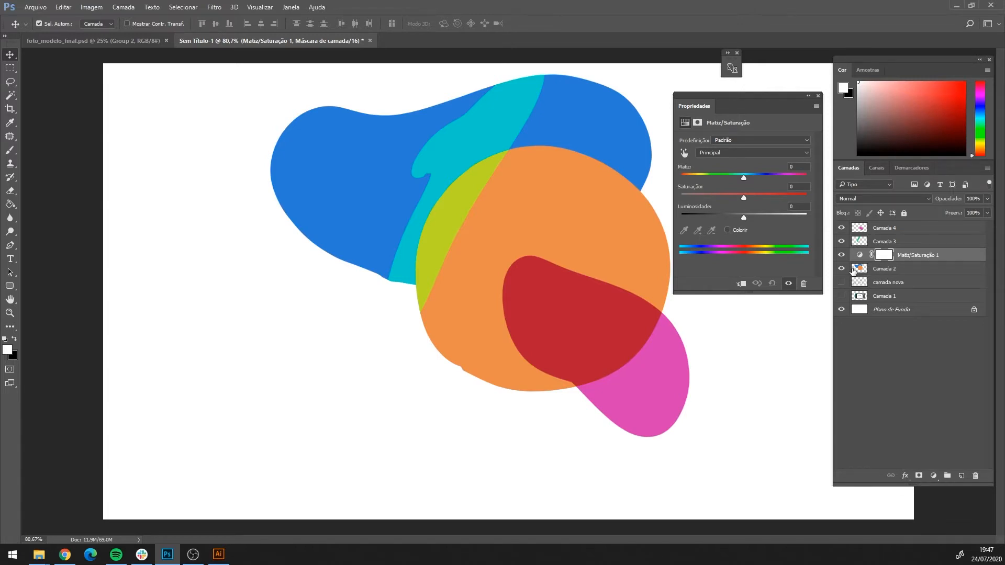
{"action": "left_click", "coordinate": [743, 286]}
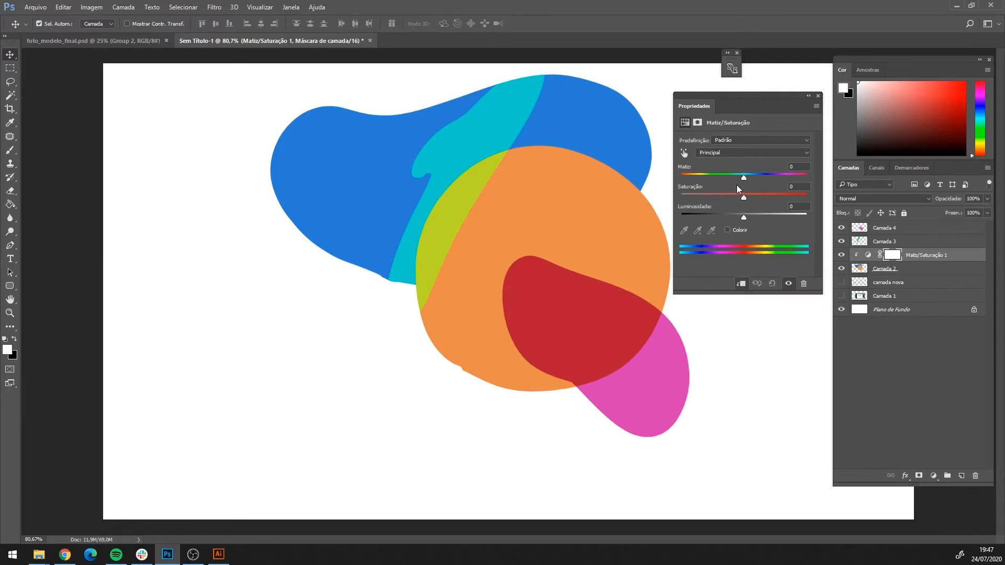
Set the adjustment's hue to about -49, adjust its saturation slightly, and close its properties.
{"action": "left_click_drag", "start_coordinate": [743, 178], "coordinate": [717, 186]}
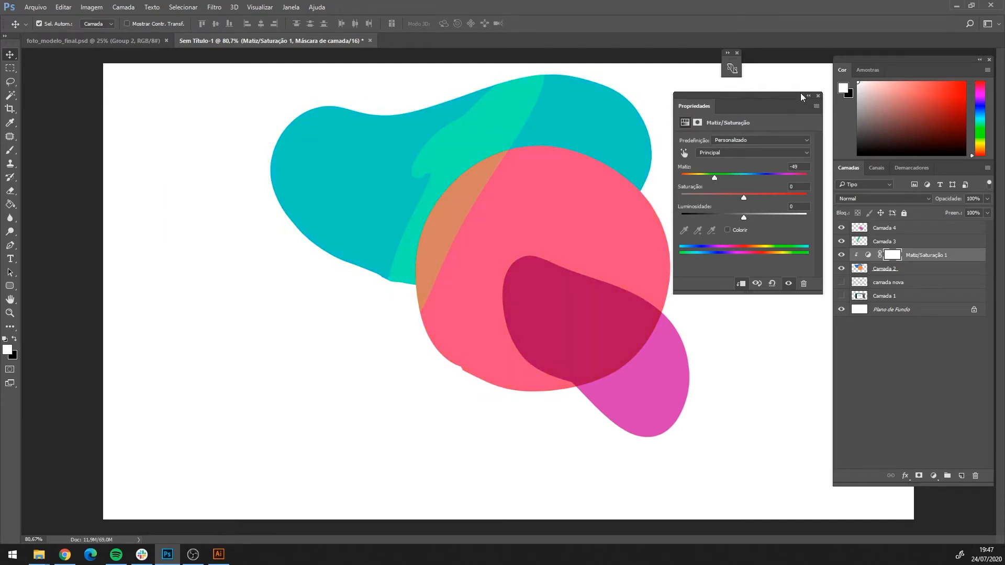
{"action": "mouse_move", "coordinate": [743, 197]}
{"action": "left_mouse_down"}
{"action": "mouse_move", "coordinate": [776, 199]}
{"action": "mouse_move", "coordinate": [664, 206]}
{"action": "mouse_move", "coordinate": [742, 200]}
{"action": "left_mouse_up"}
{"action": "left_click", "coordinate": [818, 96]}
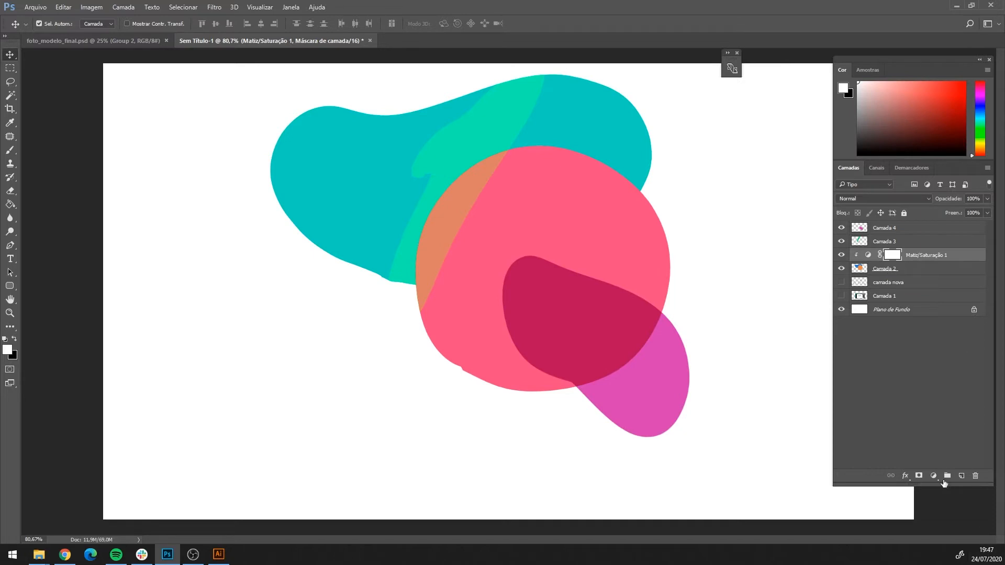
{"action": "left_click", "coordinate": [934, 476]}
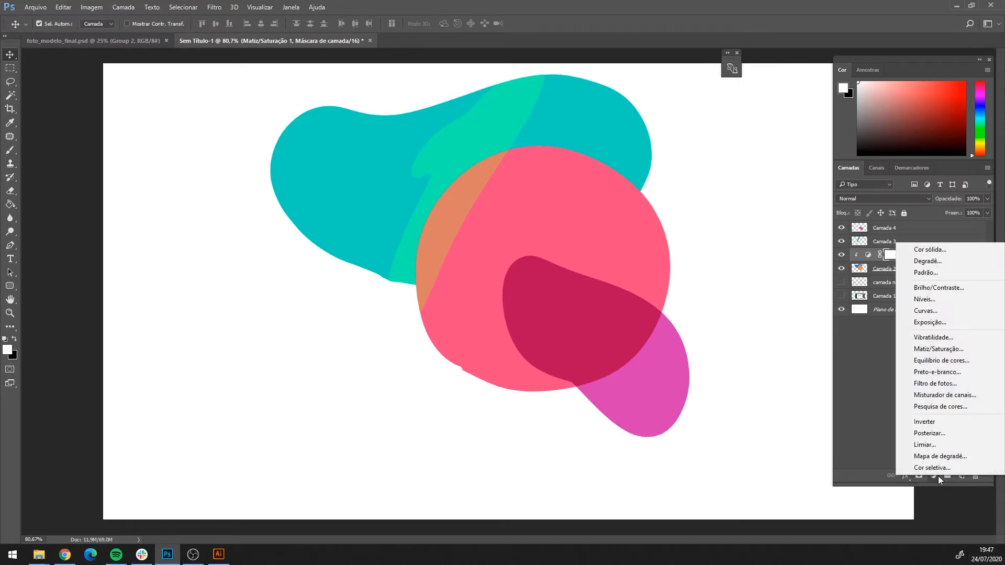
{"action": "left_click", "coordinate": [937, 476]}
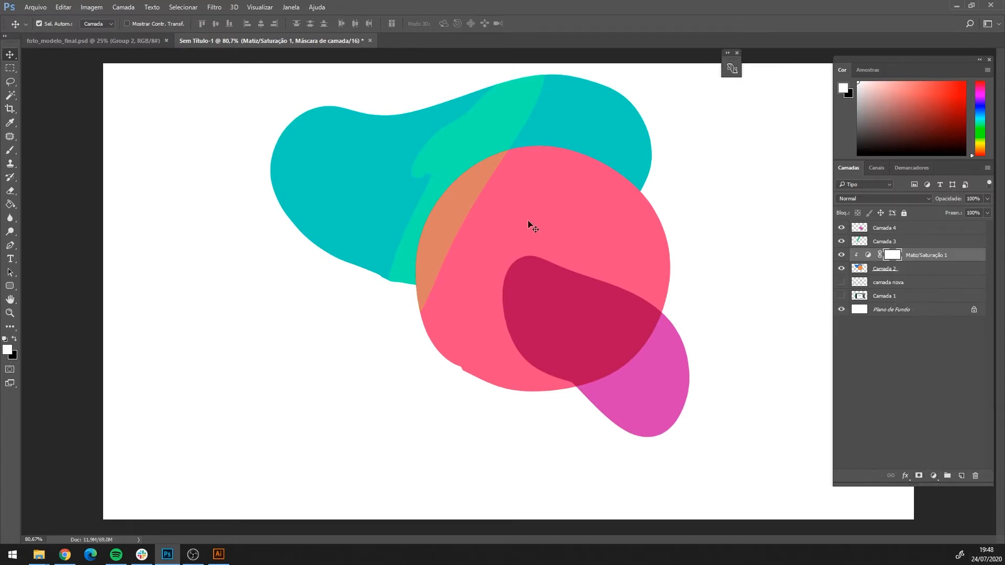
Select Camada 4 and shift the pink shape farther right and slightly up across the circle's edge.
{"action": "left_click", "coordinate": [901, 240]}
{"action": "left_click", "coordinate": [889, 229]}
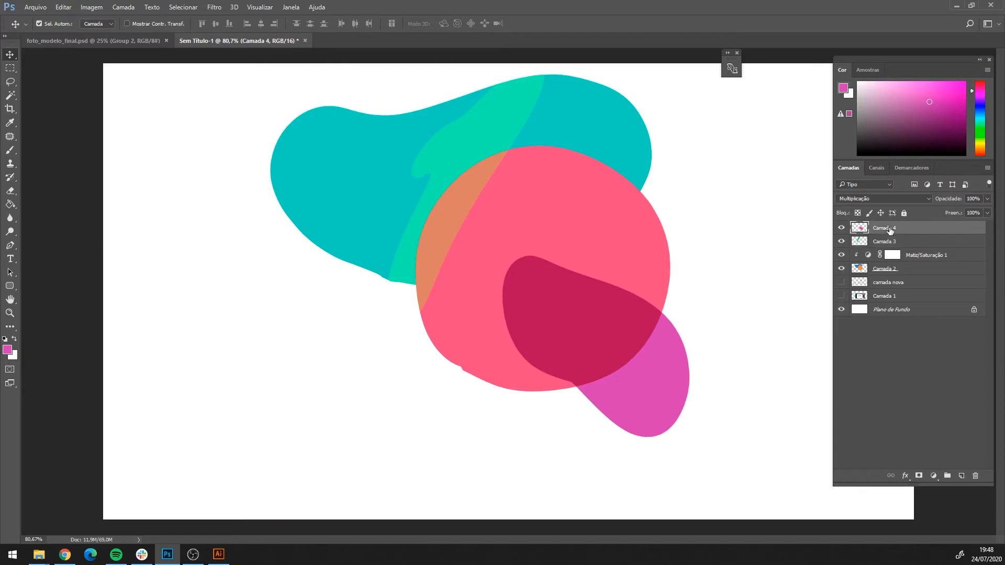
{"action": "left_click_drag", "start_coordinate": [576, 296], "coordinate": [618, 322]}
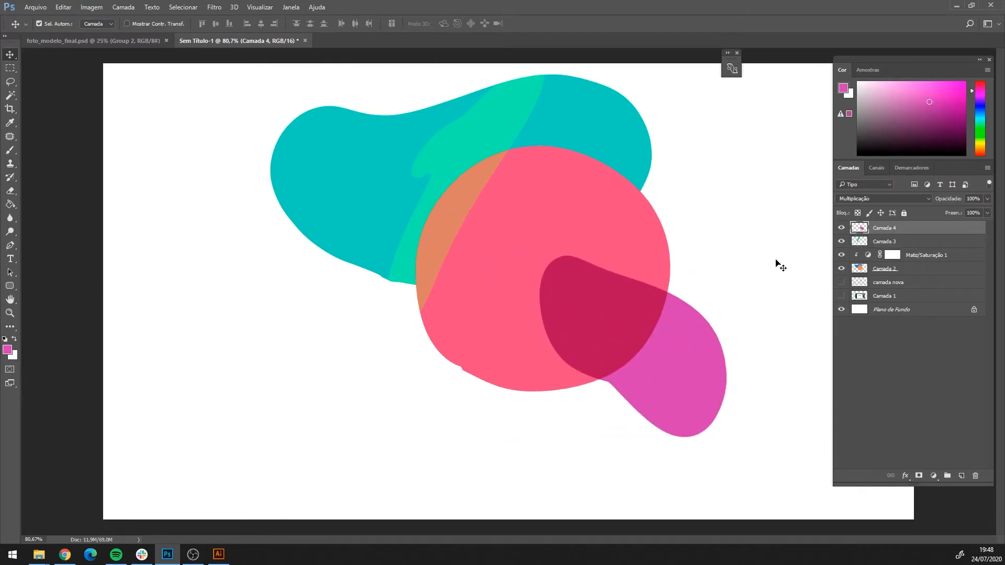
{"action": "left_click_drag", "start_coordinate": [651, 372], "coordinate": [688, 325]}
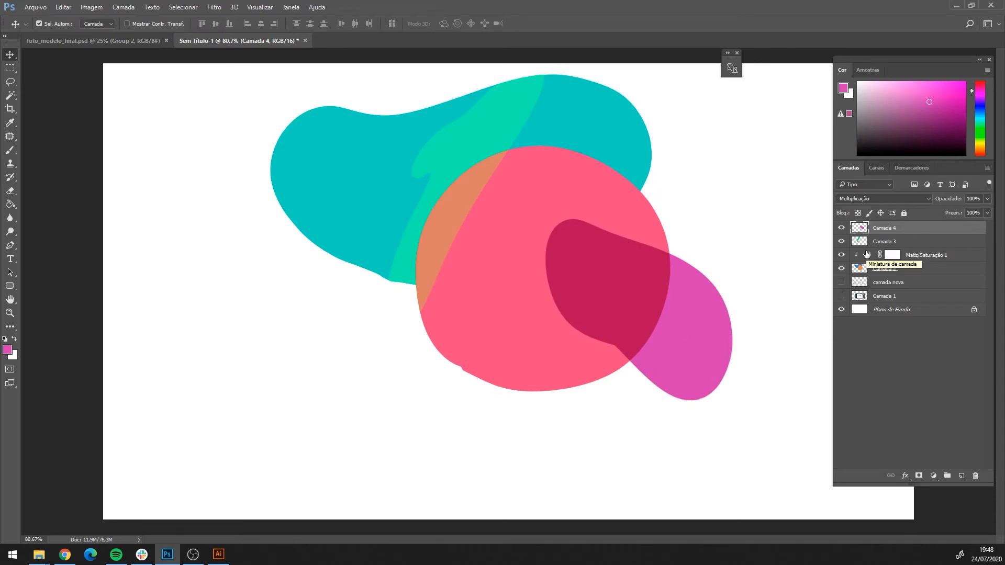
Reorder Camada 4 beneath Camada 3 and clip it to Camada 2 together with the Matiz/Saturação adjustment.
{"action": "left_click_drag", "start_coordinate": [893, 229], "coordinate": [876, 249]}
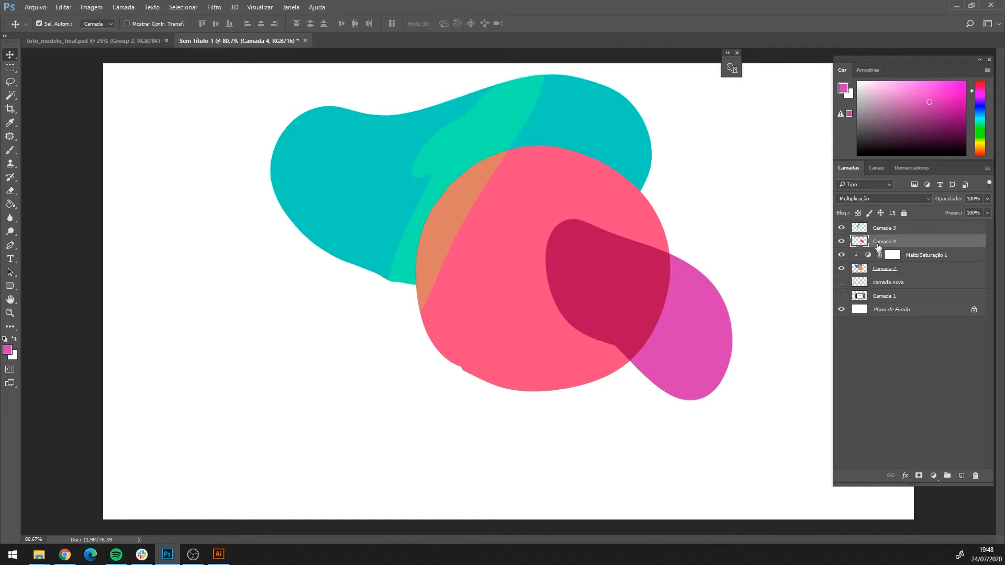
{"action": "mouse_move", "coordinate": [878, 247]}
{"action": "left_mouse_down"}
{"action": "mouse_move", "coordinate": [877, 257]}
{"action": "mouse_move", "coordinate": [873, 247]}
{"action": "left_mouse_up"}
{"action": "left_click", "coordinate": [877, 245], "text": "alt"}
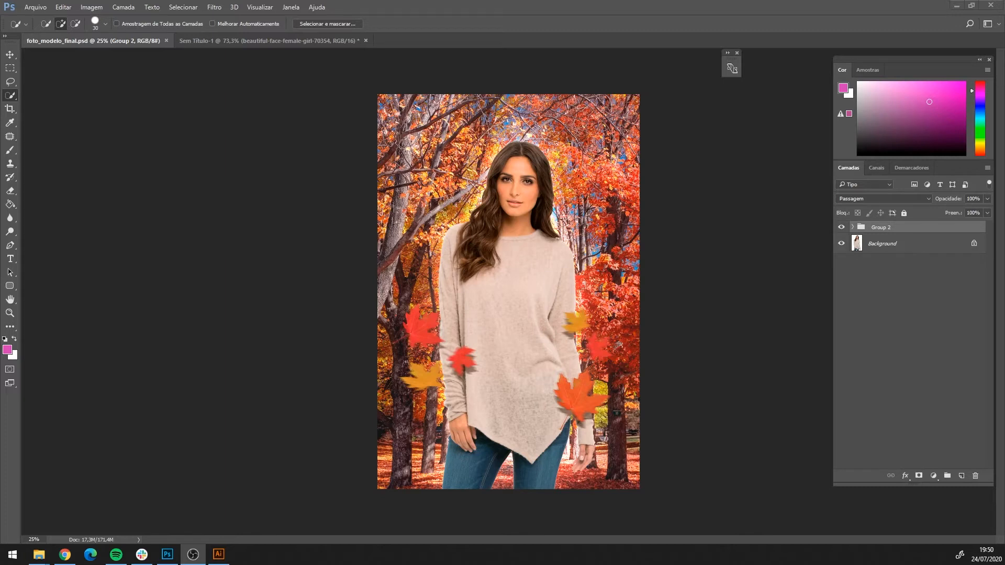
Switch to the Sem Título-1 document.
{"action": "left_click", "coordinate": [228, 40]}
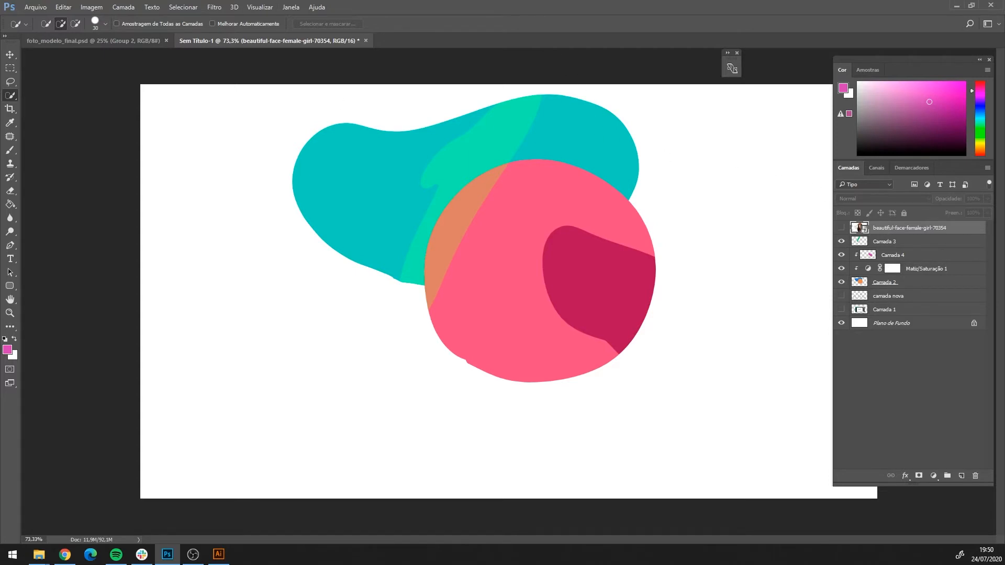
{"action": "left_click", "coordinate": [35, 8]}
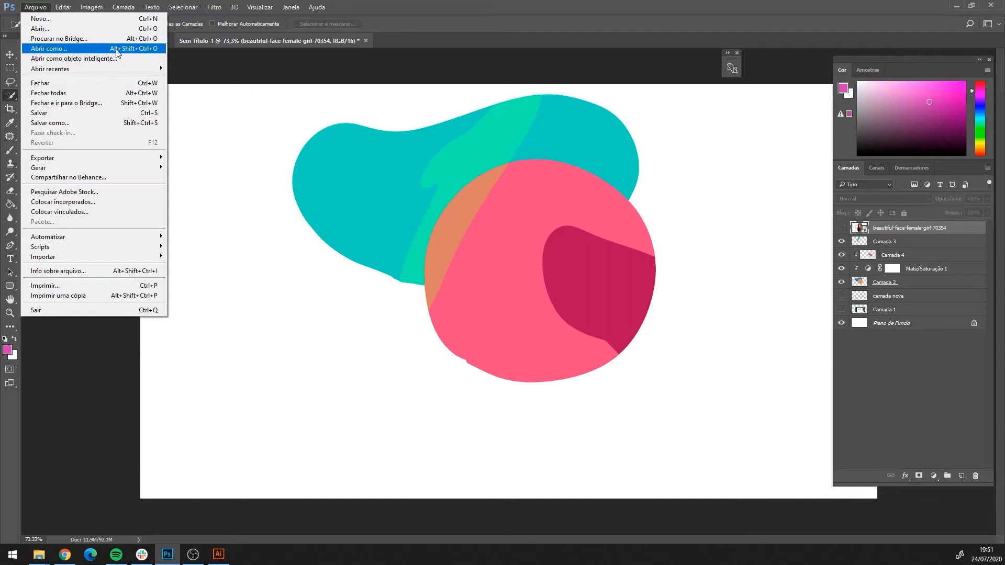
{"action": "key", "text": "Escape"}
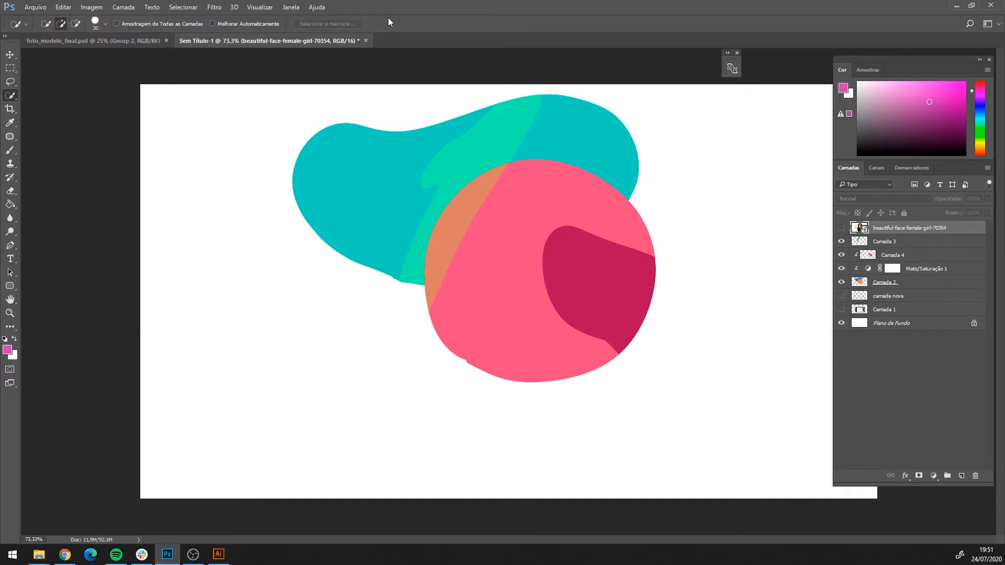
Show the beautiful-face-female-girl-70354 photo layer and rasterize it.
{"action": "left_click", "coordinate": [841, 227]}
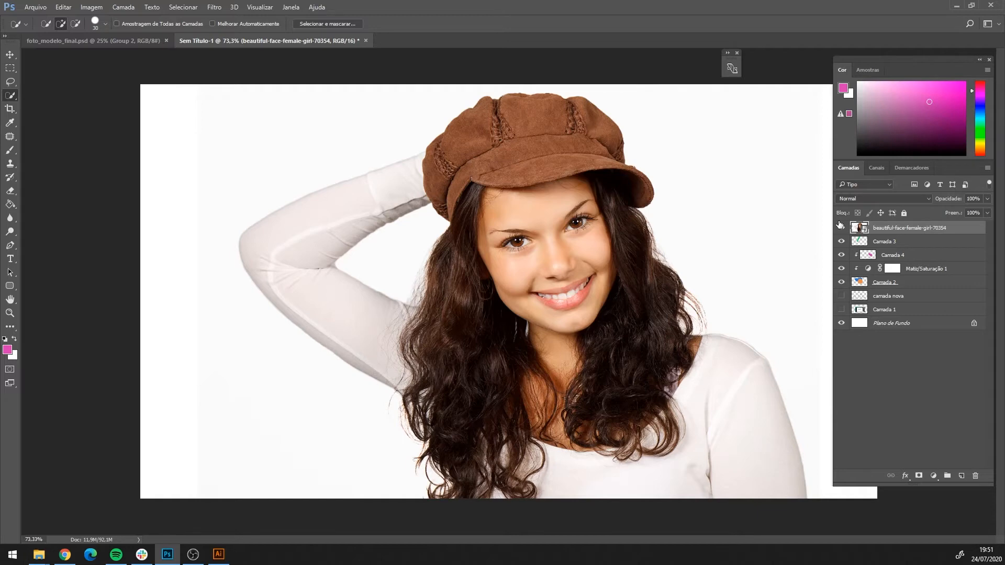
{"action": "left_click", "coordinate": [840, 226]}
{"action": "right_click", "coordinate": [880, 230]}
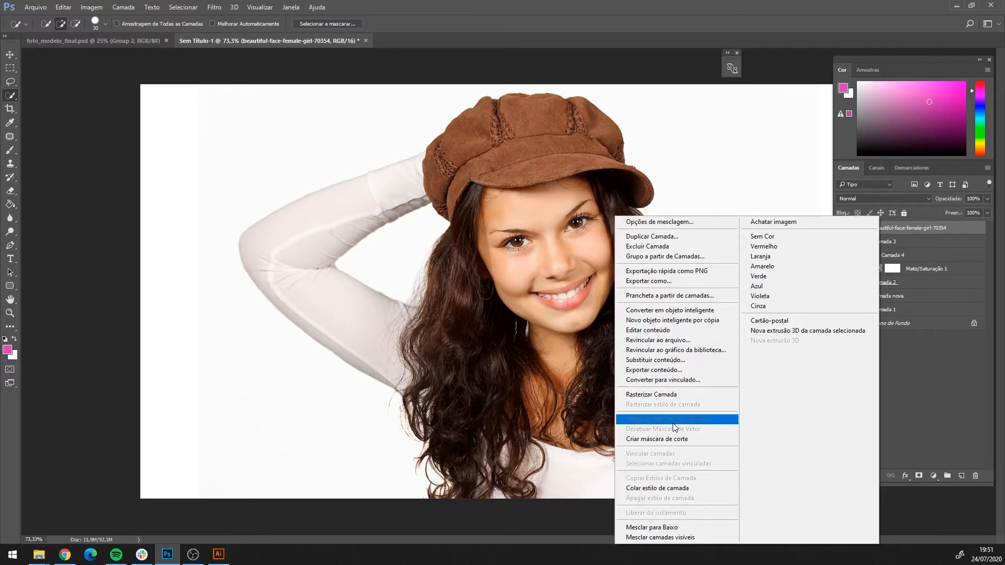
{"action": "left_click", "coordinate": [662, 399]}
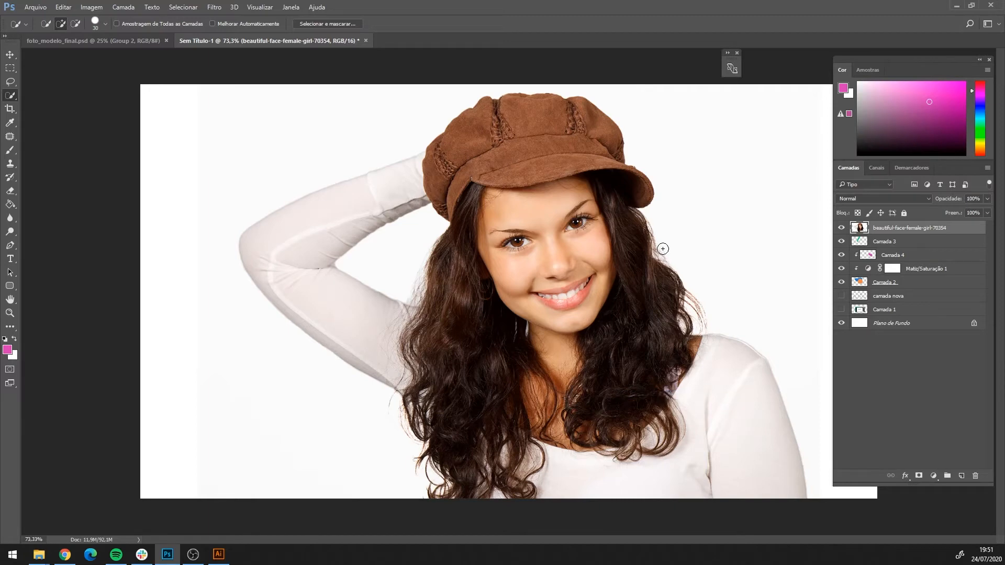
With the Lasso tool active, hide every layer except Plano de Fundo and add an empty layer above Camada 3.
{"action": "key", "text": "l"}
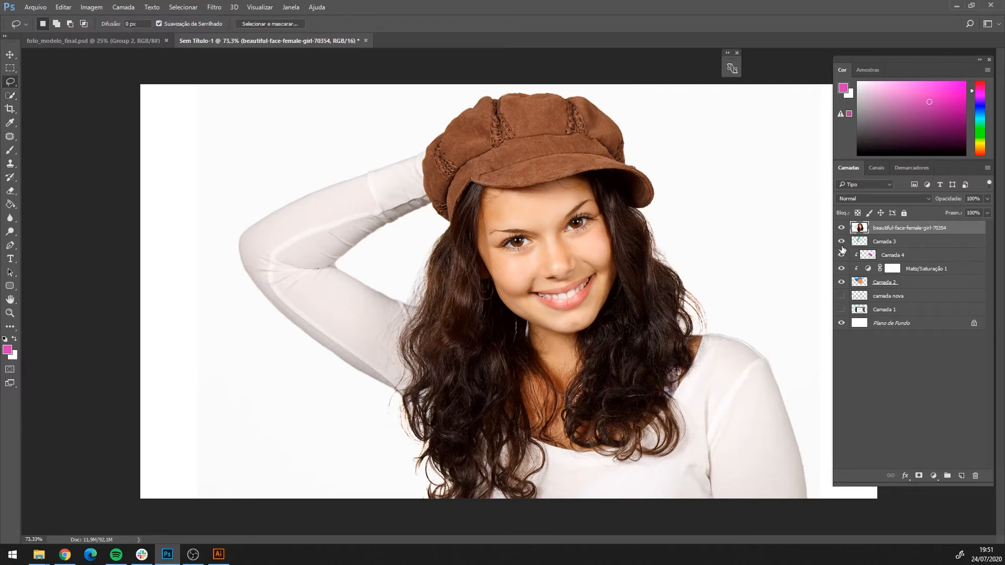
{"action": "left_click_drag", "start_coordinate": [841, 249], "coordinate": [841, 285]}
{"action": "left_click", "coordinate": [842, 228]}
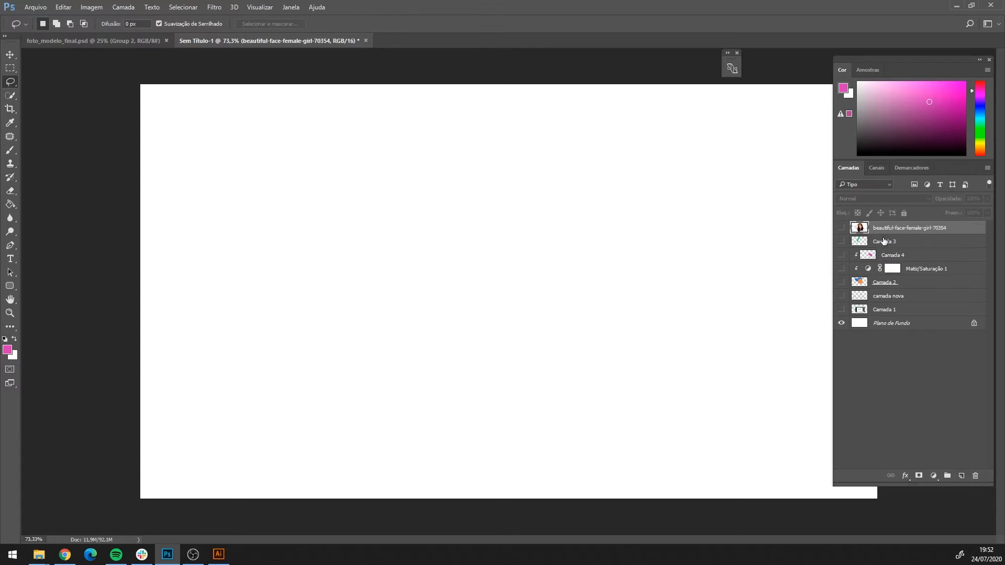
{"action": "left_click", "coordinate": [883, 241]}
{"action": "left_click", "coordinate": [961, 476]}
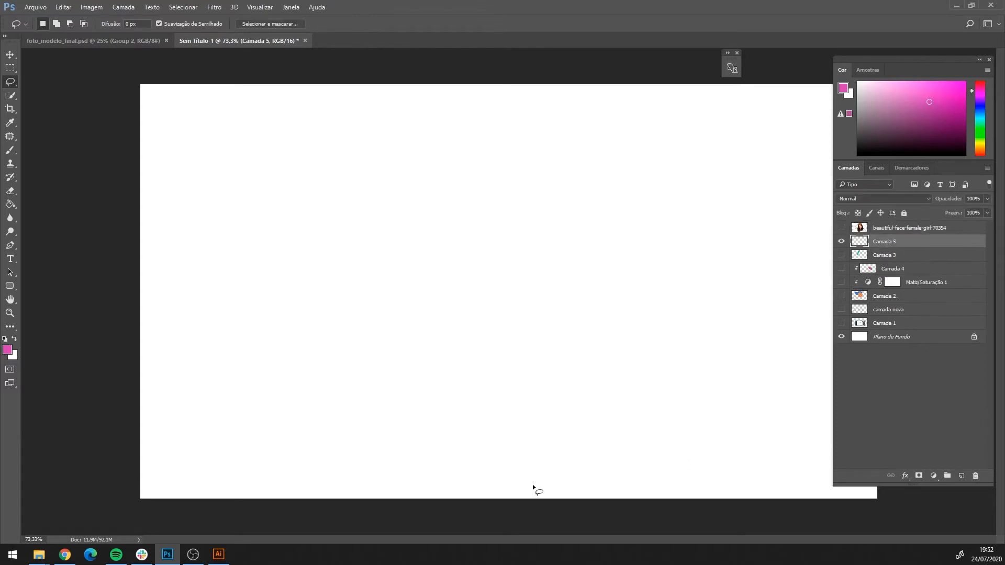
On Camada 5, make a rectangular marquee selection near the canvas's upper-left corner, fill it with pink and deselect.
{"action": "left_click", "coordinate": [12, 69]}
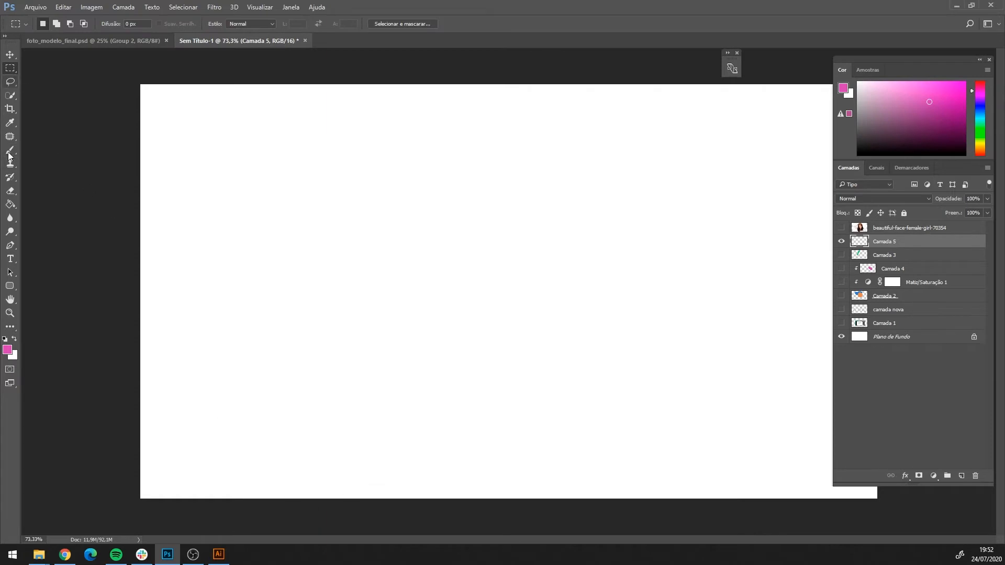
{"action": "right_click", "coordinate": [12, 68]}
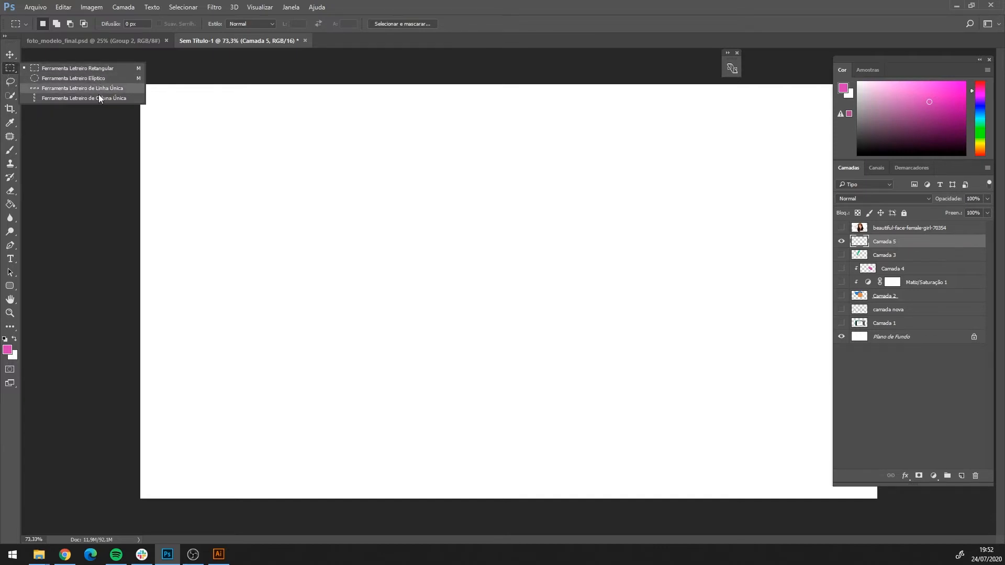
{"action": "left_click", "coordinate": [85, 165]}
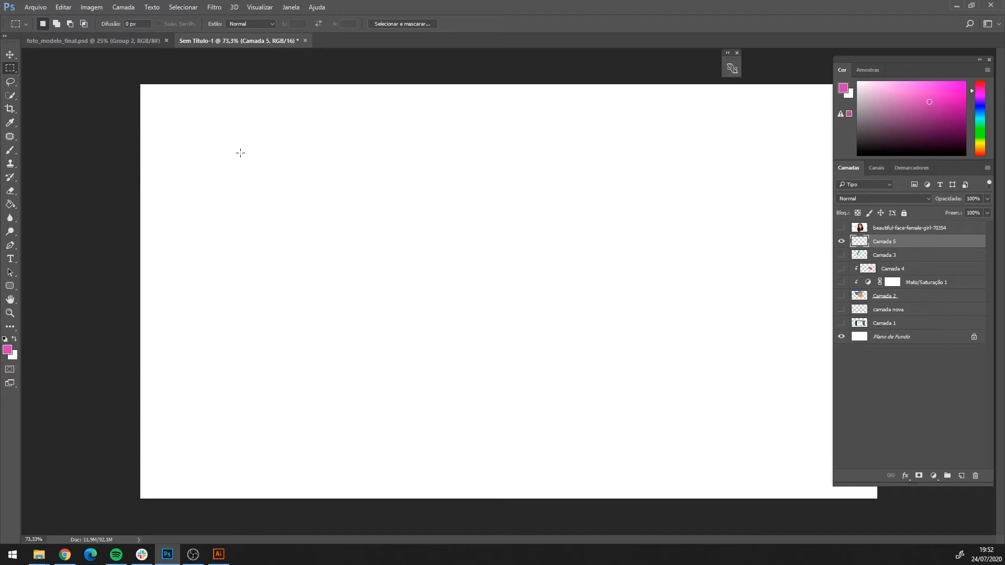
{"action": "left_click_drag", "start_coordinate": [203, 114], "coordinate": [353, 230]}
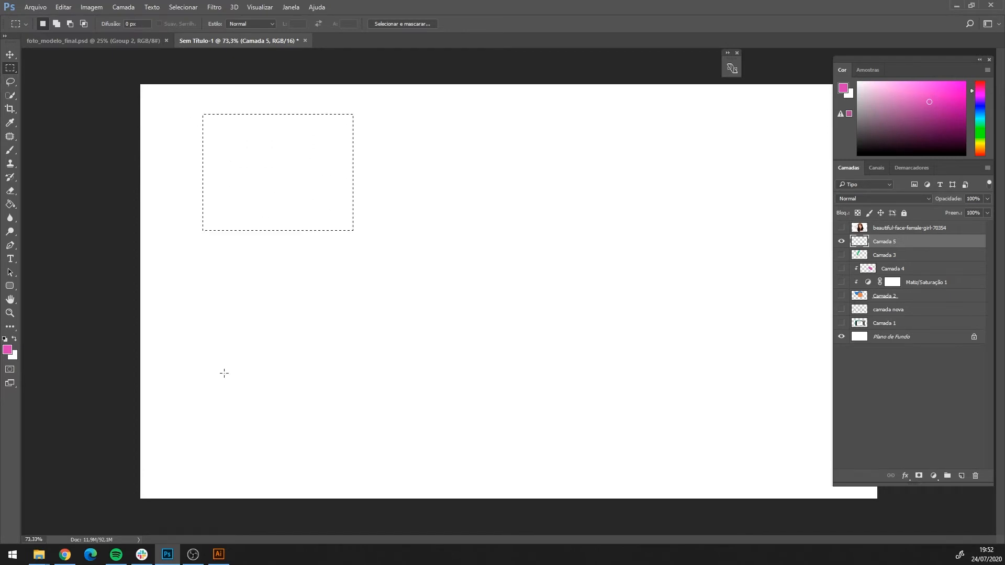
{"action": "left_click", "coordinate": [9, 204]}
{"action": "left_click", "coordinate": [294, 174]}
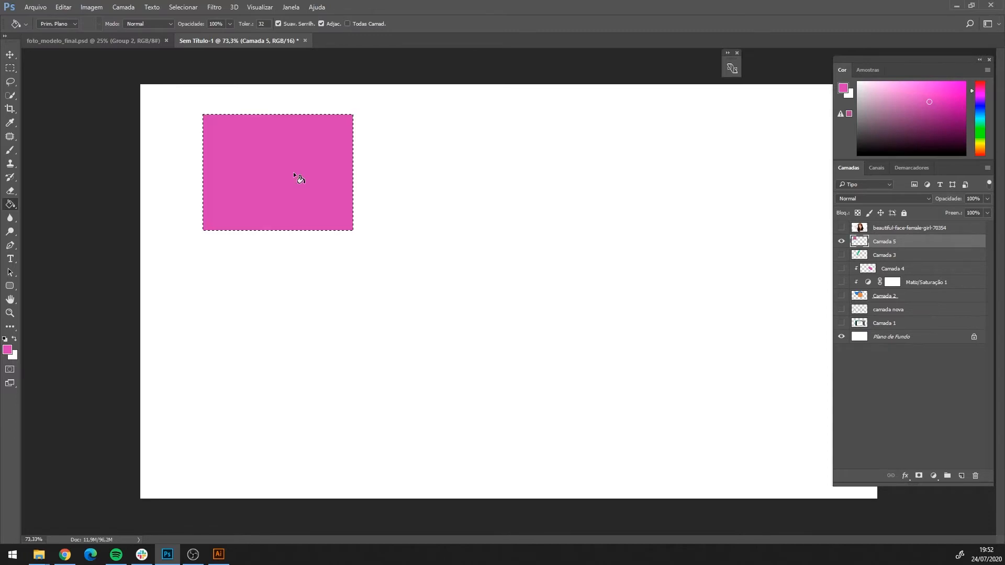
{"action": "left_click", "coordinate": [10, 68]}
{"action": "left_click", "coordinate": [397, 135]}
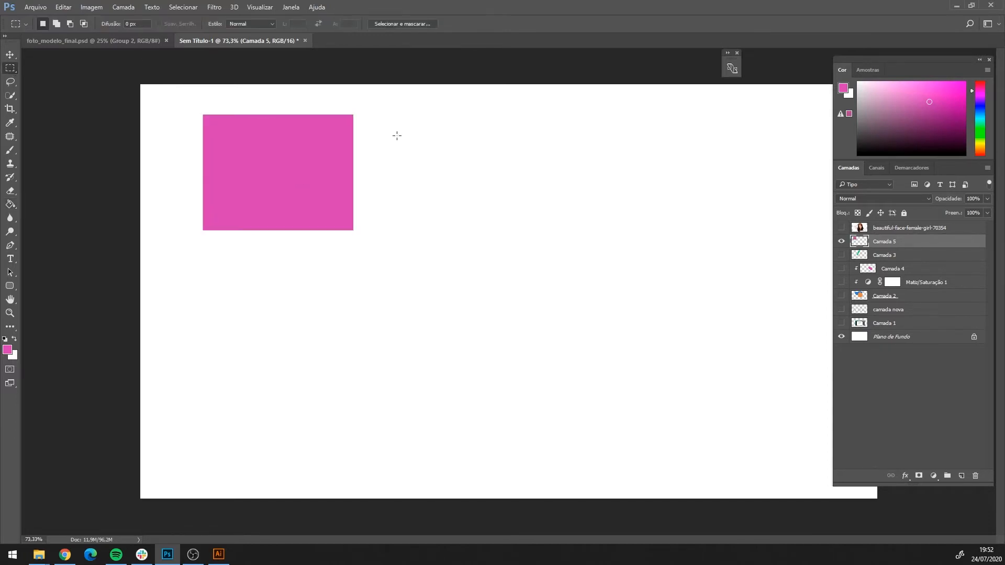
Add a pink-filled square beside the rectangle using a marquee selection, and deselect.
{"action": "left_click_drag", "start_coordinate": [373, 116], "coordinate": [468, 209]}
{"action": "key", "text": "alt+BackSpace"}
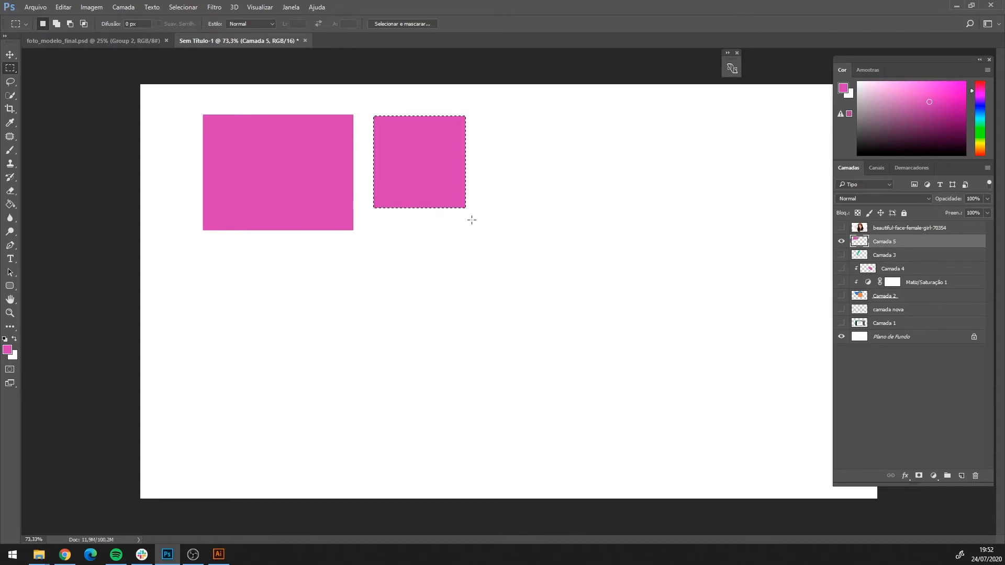
{"action": "left_click", "coordinate": [493, 193]}
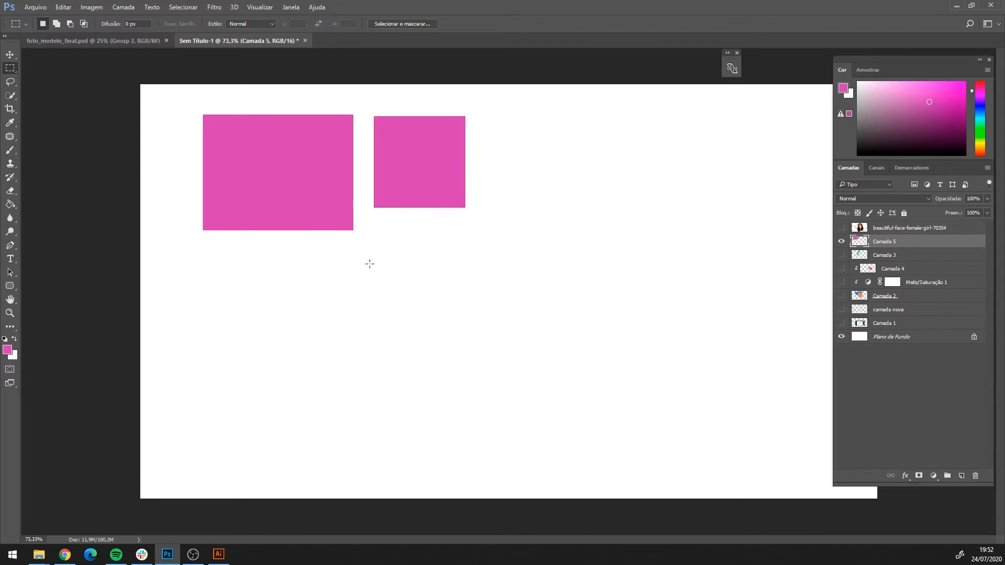
Set the foreground colour to yellow and fill a wide elliptical marquee selection beside the pink square, leaving nothing selected.
{"action": "right_click", "coordinate": [10, 68]}
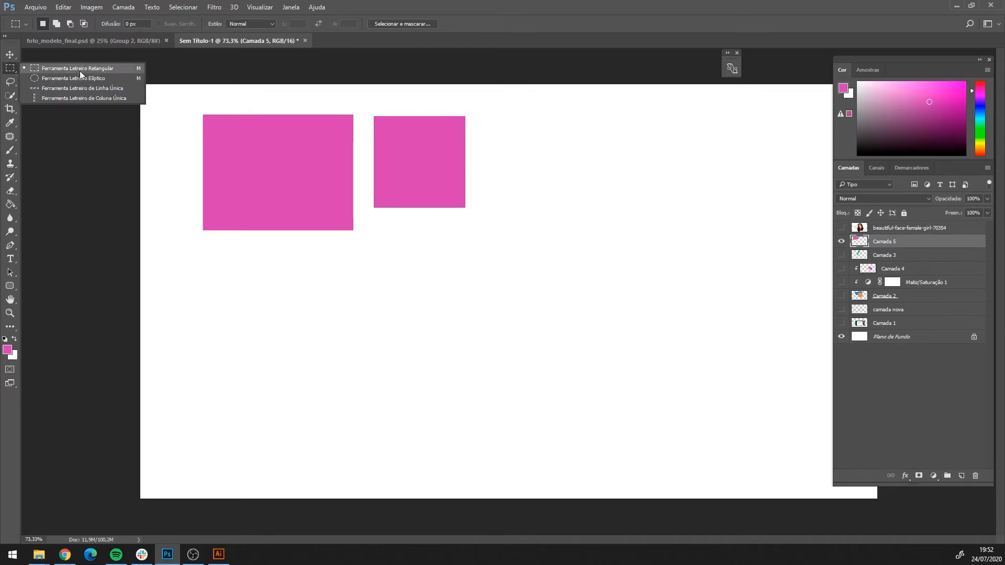
{"action": "left_click", "coordinate": [84, 78]}
{"action": "left_click", "coordinate": [980, 105]}
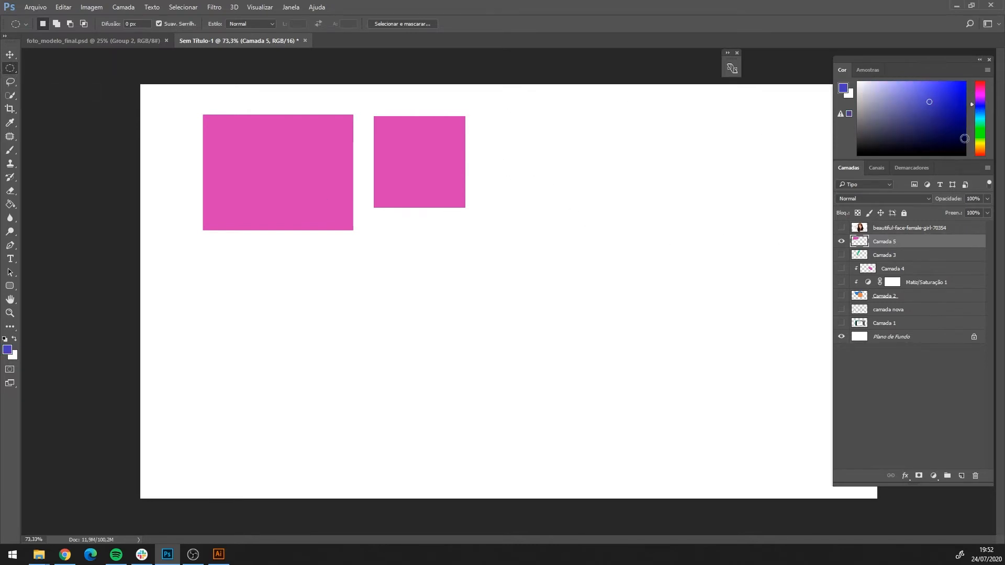
{"action": "left_click", "coordinate": [979, 146]}
{"action": "left_click_drag", "start_coordinate": [982, 155], "coordinate": [922, 74]}
{"action": "mouse_move", "coordinate": [489, 119]}
{"action": "left_mouse_down"}
{"action": "mouse_move", "coordinate": [596, 175]}
{"action": "mouse_move", "coordinate": [502, 229]}
{"action": "mouse_move", "coordinate": [632, 153]}
{"action": "mouse_move", "coordinate": [617, 185]}
{"action": "left_mouse_up"}
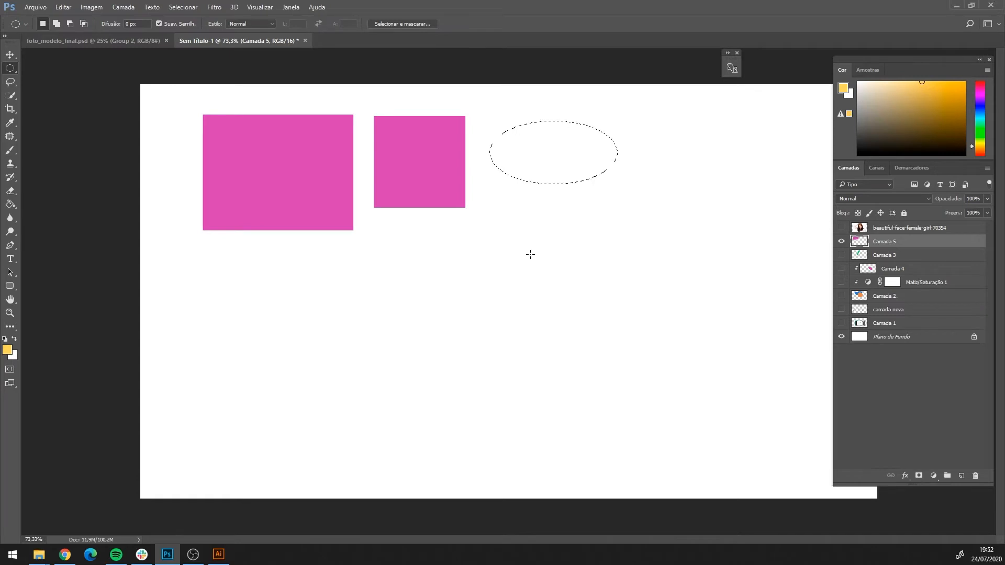
{"action": "key", "text": "alt+BackSpace"}
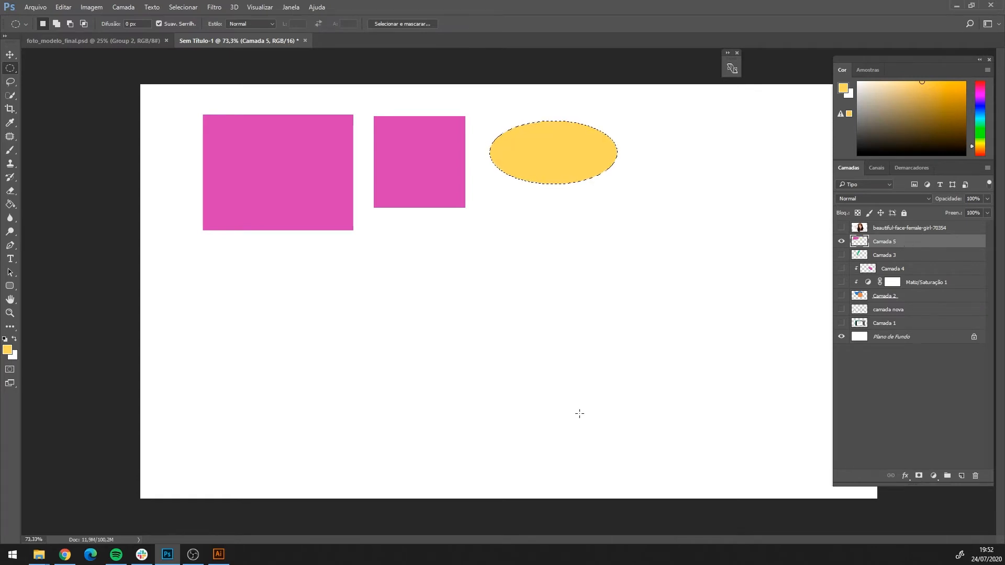
{"action": "key", "text": "ctrl+d"}
Add a yellow-filled perfect circle beside the ellipse using the Elliptical Marquee, and deselect.
{"action": "key", "text": "shift"}
{"action": "key", "text": "shift"}
{"action": "left_click_drag", "start_coordinate": [633, 113], "coordinate": [728, 187]}
{"action": "key", "text": "alt+BackSpace"}
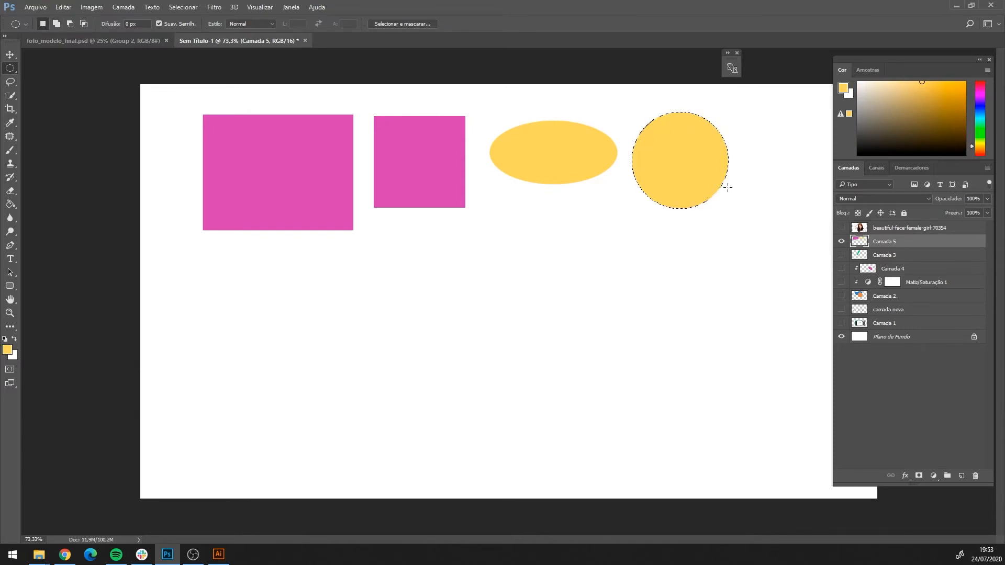
{"action": "key", "text": "ctrl+d"}
Draw a curved freehand Lasso selection below the pink rectangle and fill it with green.
{"action": "left_click", "coordinate": [13, 83]}
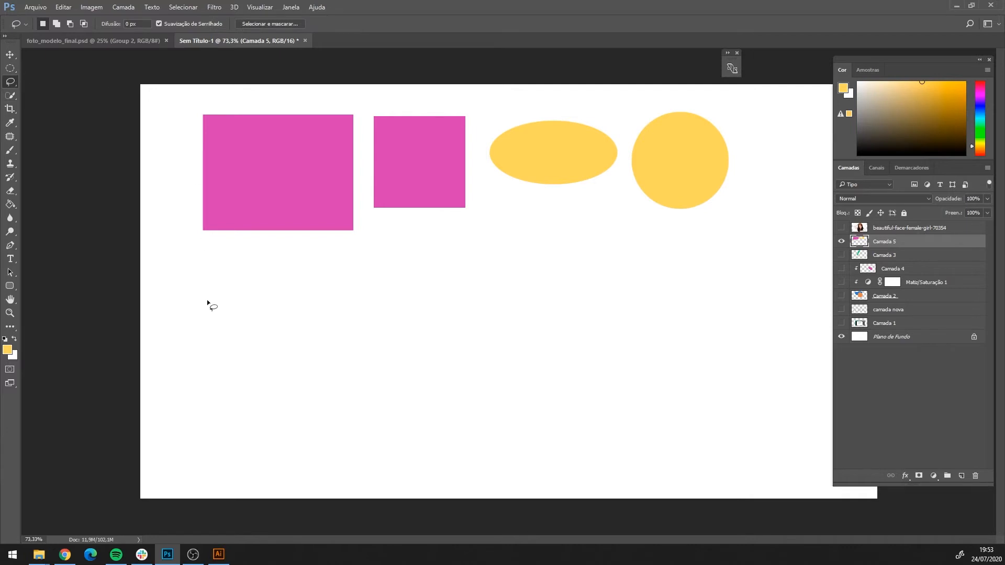
{"action": "mouse_move", "coordinate": [186, 325]}
{"action": "left_mouse_down"}
{"action": "mouse_move", "coordinate": [216, 292]}
{"action": "mouse_move", "coordinate": [209, 328]}
{"action": "left_mouse_up"}
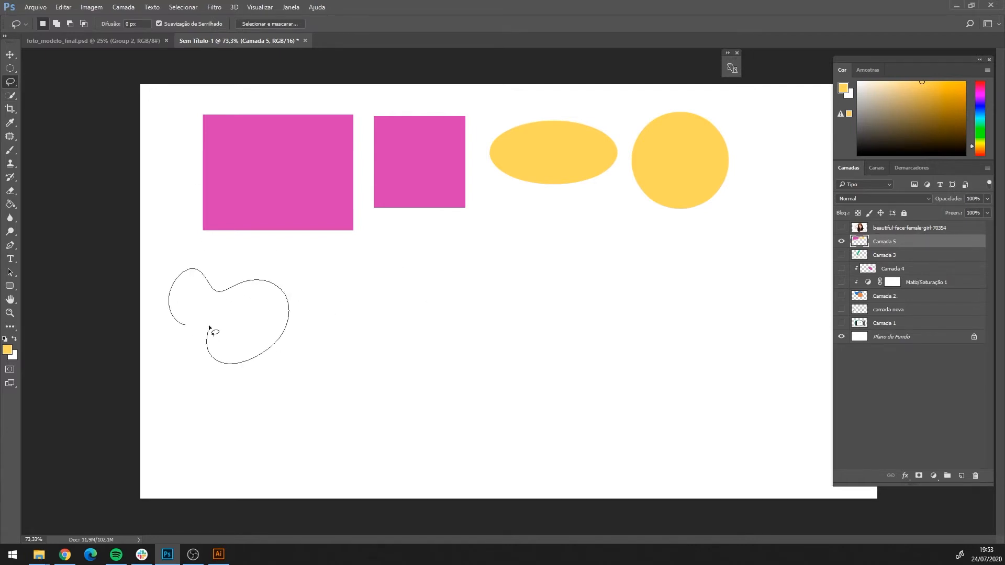
{"action": "left_click", "coordinate": [989, 130]}
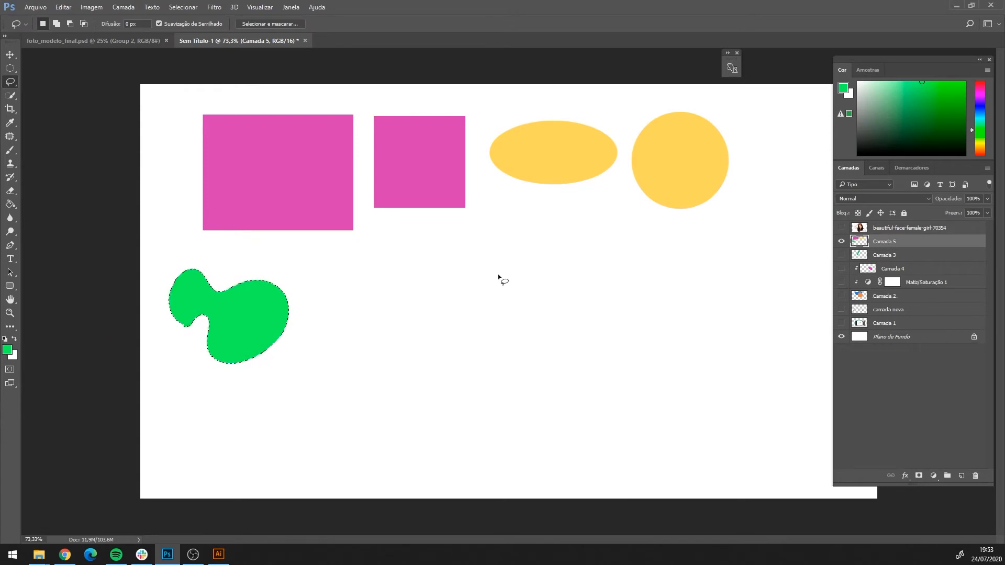
Draw a closed, straight-sided, six-to-seven-point selection beside the green shape with the Polygonal Lasso.
{"action": "left_click", "coordinate": [11, 82]}
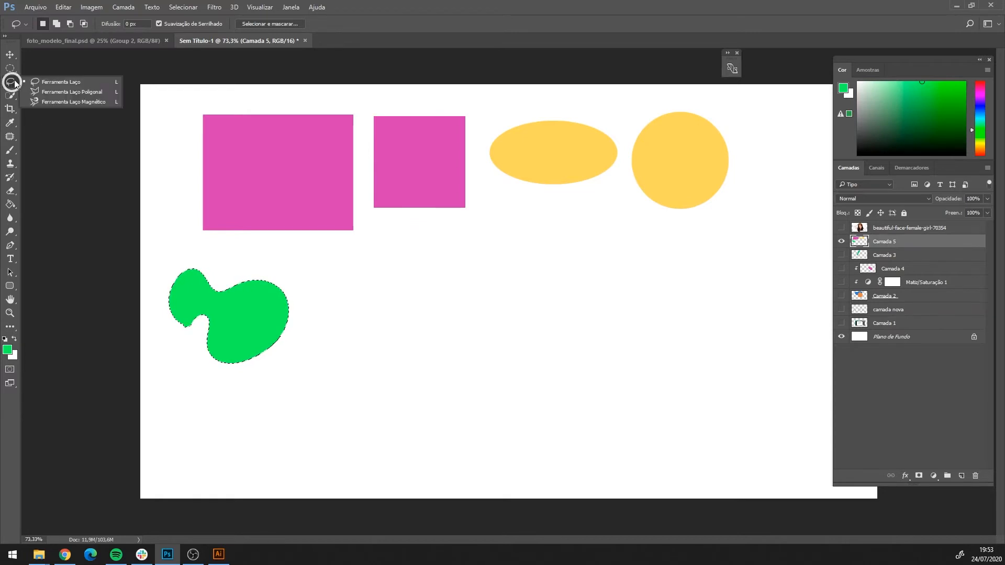
{"action": "left_click", "coordinate": [98, 94]}
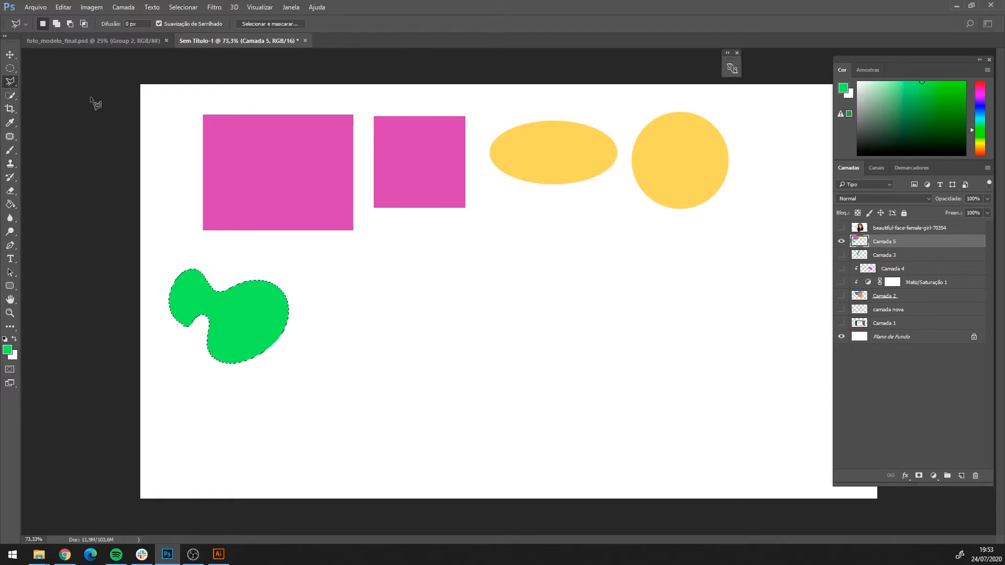
{"action": "left_click", "coordinate": [319, 283]}
{"action": "left_click", "coordinate": [370, 241]}
{"action": "left_click", "coordinate": [401, 289]}
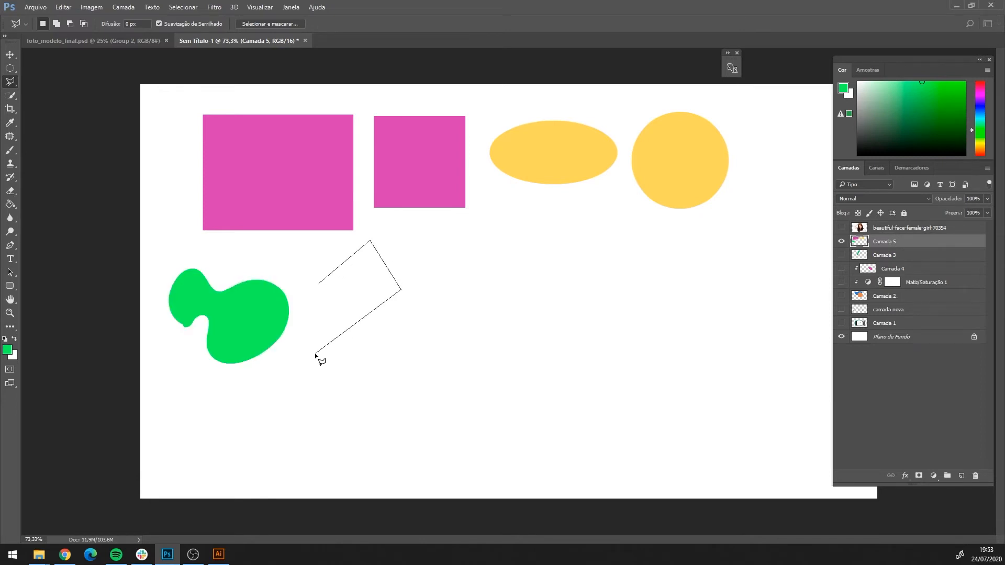
{"action": "left_click", "coordinate": [315, 353]}
{"action": "left_click", "coordinate": [345, 292]}
{"action": "left_click", "coordinate": [309, 300]}
{"action": "left_click", "coordinate": [319, 283]}
Change the foreground colour to cyan, fill the polygonal selection with it and deselect.
{"action": "left_click", "coordinate": [979, 115]}
{"action": "left_click", "coordinate": [947, 129]}
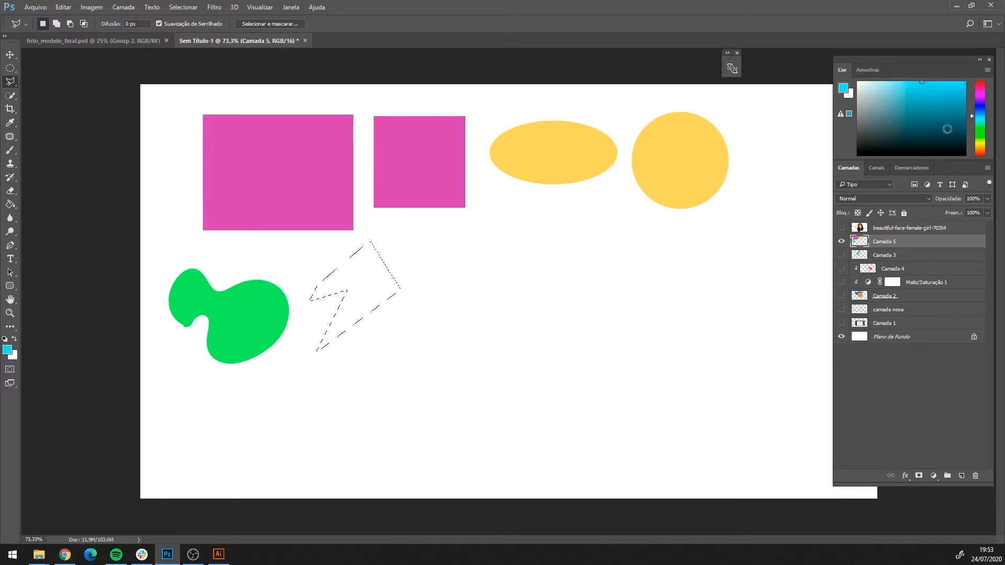
{"action": "key", "text": "alt+BackSpace"}
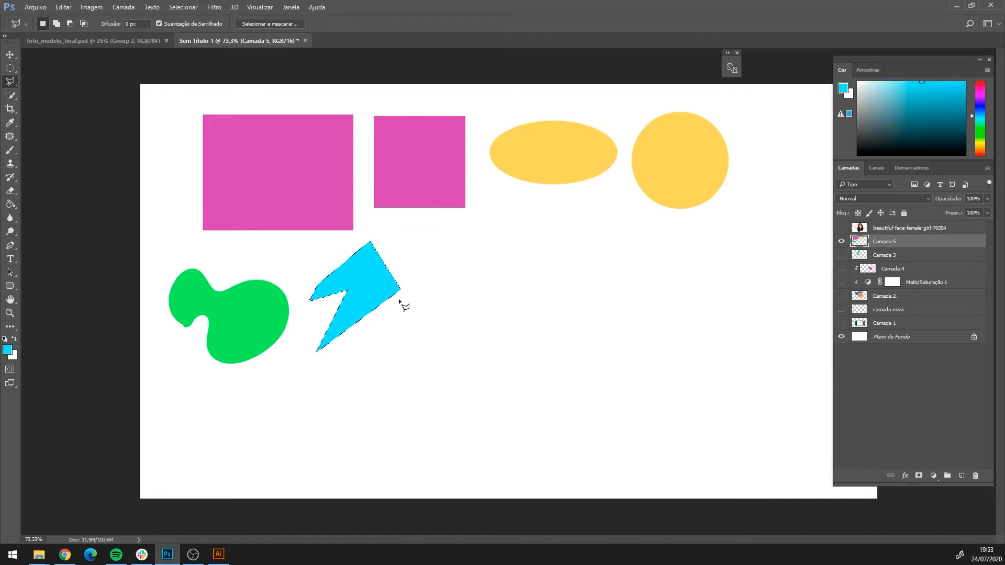
{"action": "key", "text": "ctrl+d"}
Try a small freehand Lasso selection beside the cyan shape, then discard it.
{"action": "mouse_move", "coordinate": [11, 89]}
{"action": "left_mouse_down"}
{"action": "mouse_move", "coordinate": [56, 92]}
{"action": "mouse_move", "coordinate": [58, 83]}
{"action": "left_mouse_up"}
{"action": "mouse_move", "coordinate": [435, 276]}
{"action": "left_mouse_down"}
{"action": "mouse_move", "coordinate": [464, 225]}
{"action": "mouse_move", "coordinate": [426, 256]}
{"action": "left_mouse_up"}
{"action": "left_click", "coordinate": [449, 300]}
Temporarily show the photo layer to try tracing the woman's outline with the Magnetic Lasso, discarding the selection.
{"action": "right_click", "coordinate": [11, 84]}
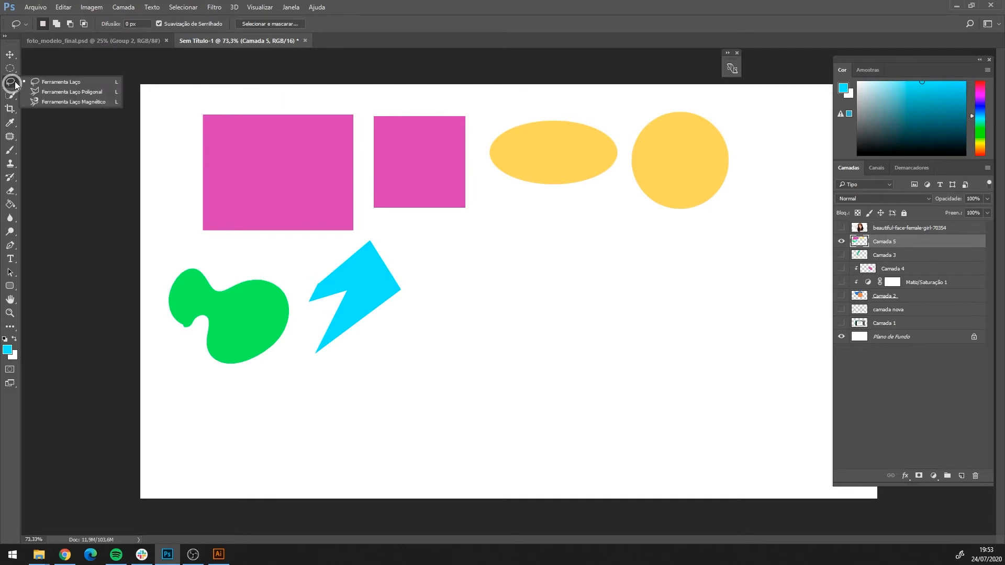
{"action": "left_click", "coordinate": [94, 105]}
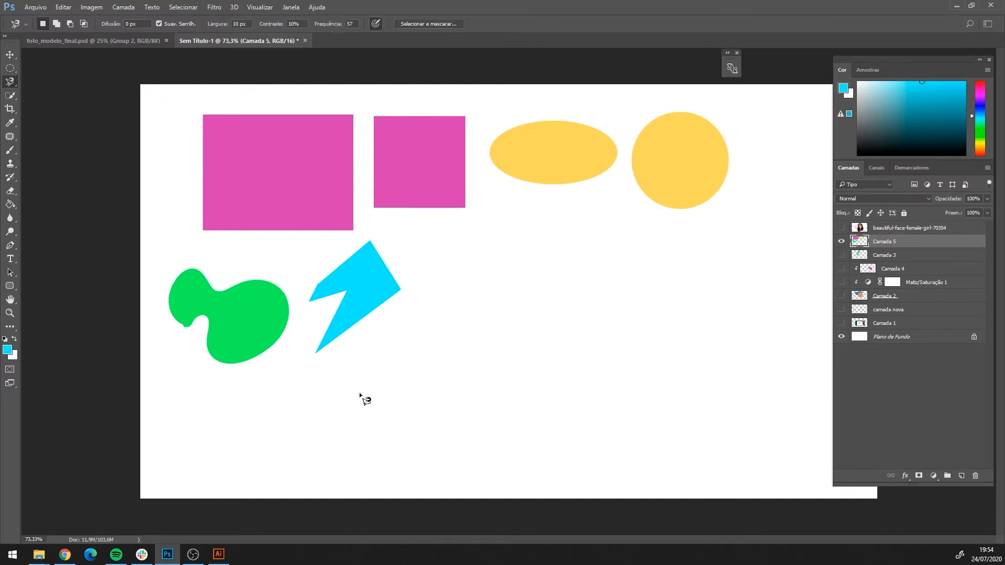
{"action": "left_click", "coordinate": [841, 228]}
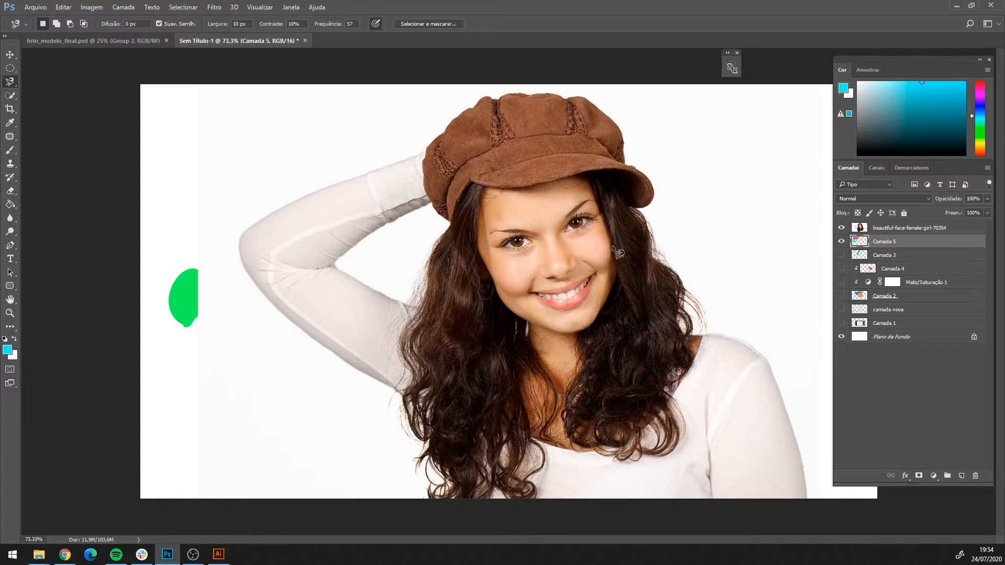
{"action": "left_click", "coordinate": [427, 148]}
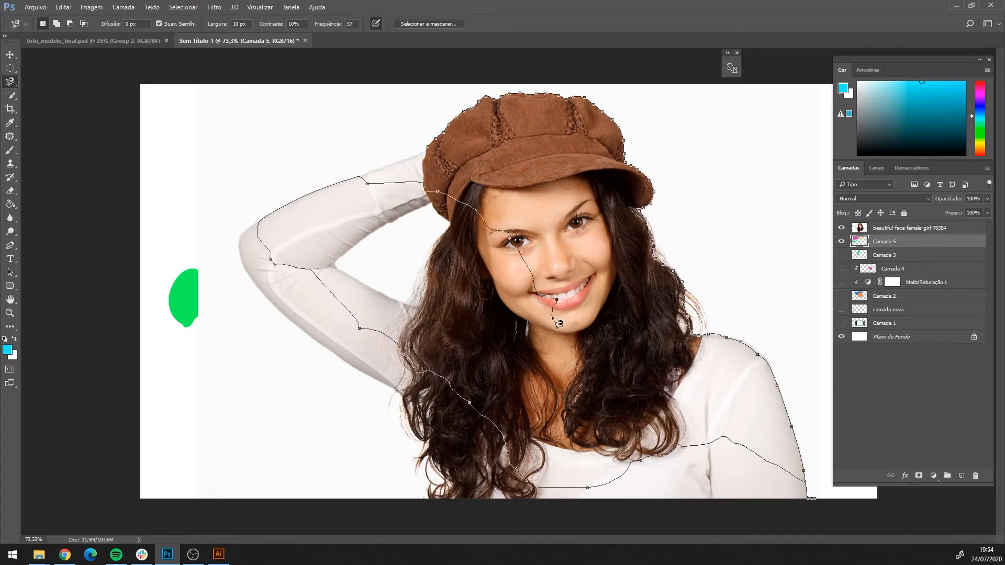
{"action": "left_click", "coordinate": [427, 144]}
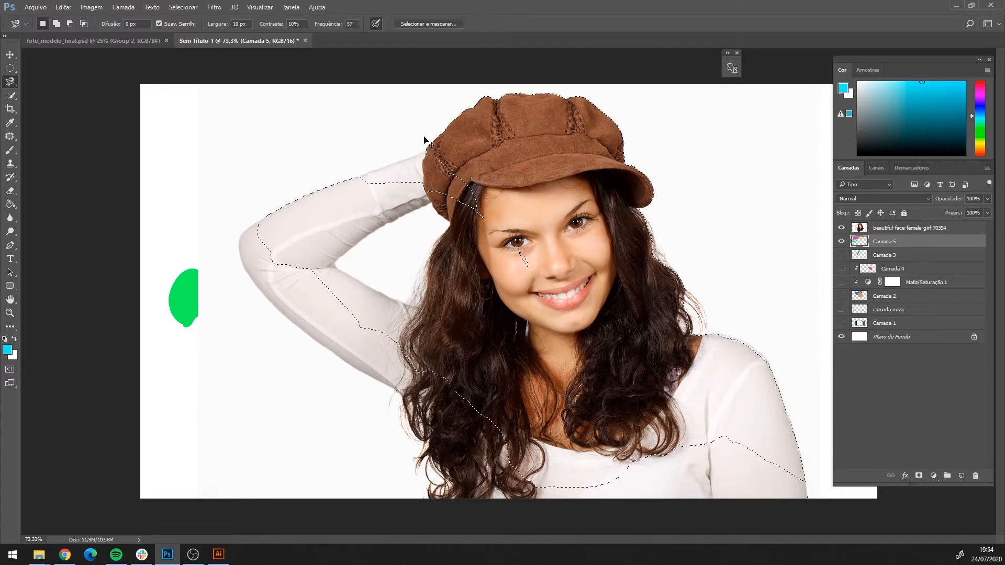
{"action": "key", "text": "ctrl+d"}
{"action": "left_click", "coordinate": [841, 228]}
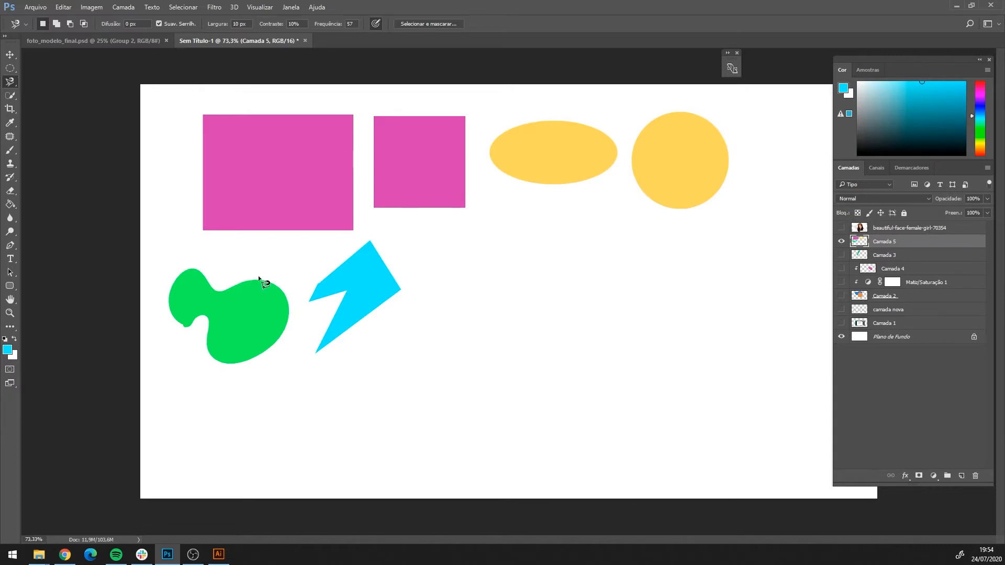
Activate the Quick Selection tool and make the beautiful-face-female-girl-70354 layer visible and active.
{"action": "right_click", "coordinate": [12, 83]}
{"action": "left_click", "coordinate": [52, 77]}
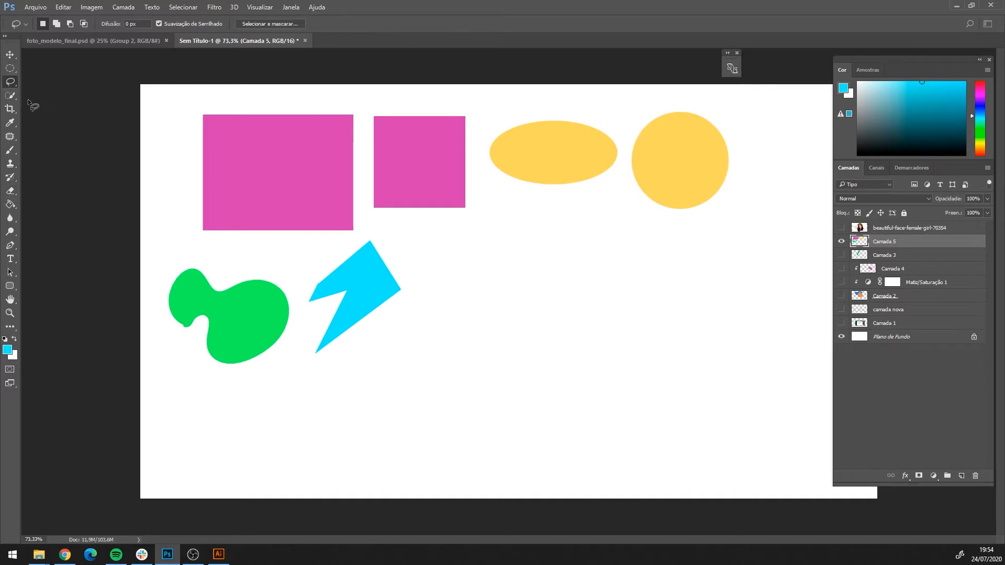
{"action": "left_click", "coordinate": [13, 100]}
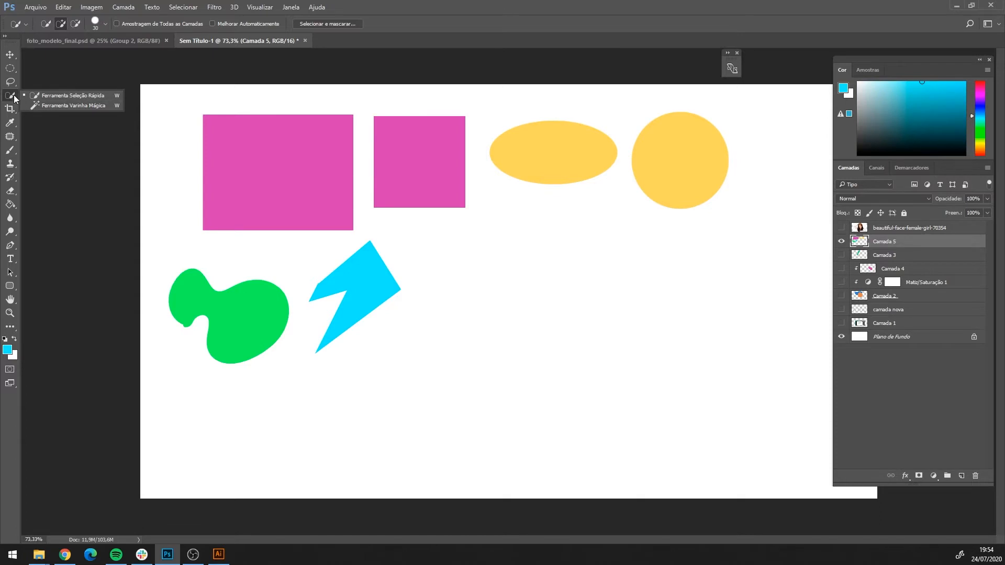
{"action": "left_click", "coordinate": [53, 94]}
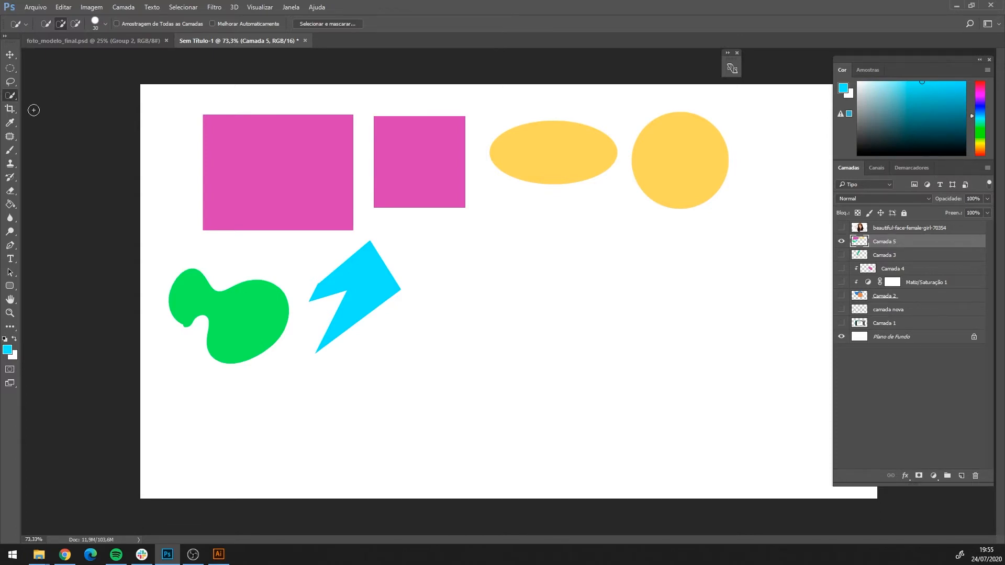
{"action": "left_click", "coordinate": [840, 228]}
{"action": "left_click", "coordinate": [892, 231]}
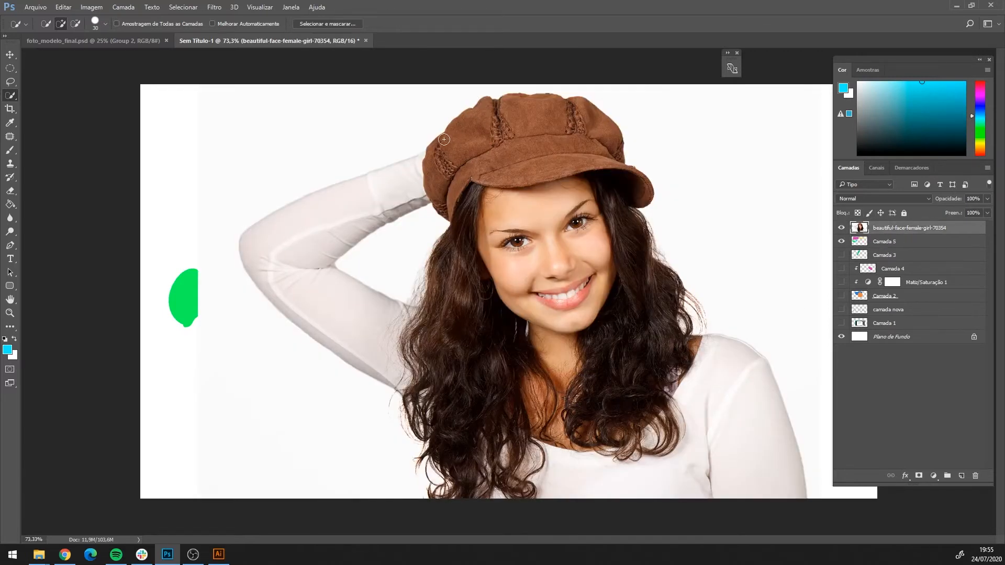
Select the whole woman with Quick Selection, covering her cap, face, hair, sweater and raised arm.
{"action": "mouse_move", "coordinate": [447, 138]}
{"action": "left_mouse_down"}
{"action": "mouse_move", "coordinate": [475, 119]}
{"action": "mouse_move", "coordinate": [516, 119]}
{"action": "mouse_move", "coordinate": [594, 133]}
{"action": "mouse_move", "coordinate": [604, 149]}
{"action": "left_mouse_up"}
{"action": "left_click_drag", "start_coordinate": [483, 177], "coordinate": [484, 252]}
{"action": "left_click_drag", "start_coordinate": [506, 202], "coordinate": [582, 211]}
{"action": "left_click_drag", "start_coordinate": [595, 174], "coordinate": [611, 213]}
{"action": "mouse_move", "coordinate": [482, 226]}
{"action": "left_mouse_down"}
{"action": "mouse_move", "coordinate": [461, 302]}
{"action": "mouse_move", "coordinate": [477, 404]}
{"action": "left_mouse_up"}
{"action": "mouse_move", "coordinate": [453, 307]}
{"action": "left_mouse_down"}
{"action": "mouse_move", "coordinate": [478, 437]}
{"action": "mouse_move", "coordinate": [526, 424]}
{"action": "left_mouse_up"}
{"action": "mouse_move", "coordinate": [562, 358]}
{"action": "left_mouse_down"}
{"action": "mouse_move", "coordinate": [645, 501]}
{"action": "mouse_move", "coordinate": [704, 459]}
{"action": "mouse_move", "coordinate": [663, 399]}
{"action": "mouse_move", "coordinate": [673, 371]}
{"action": "mouse_move", "coordinate": [735, 418]}
{"action": "mouse_move", "coordinate": [773, 509]}
{"action": "left_mouse_up"}
{"action": "mouse_move", "coordinate": [426, 352]}
{"action": "left_mouse_down"}
{"action": "mouse_move", "coordinate": [374, 326]}
{"action": "mouse_move", "coordinate": [322, 244]}
{"action": "mouse_move", "coordinate": [341, 238]}
{"action": "mouse_move", "coordinate": [290, 251]}
{"action": "mouse_move", "coordinate": [335, 194]}
{"action": "left_mouse_up"}
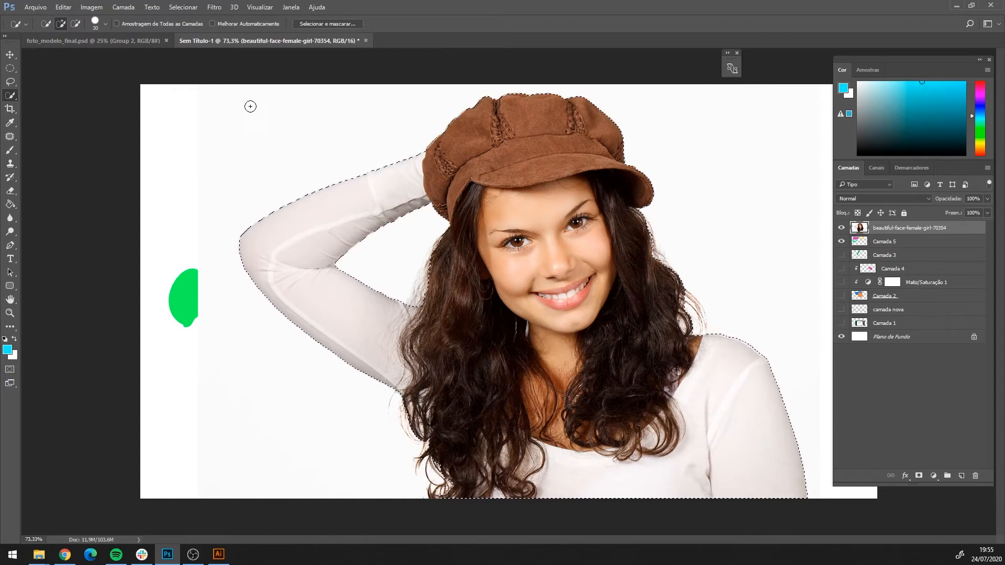
Open the woman's selection in Select and Mask with the Quick Selection tool active.
{"action": "left_click", "coordinate": [333, 24]}
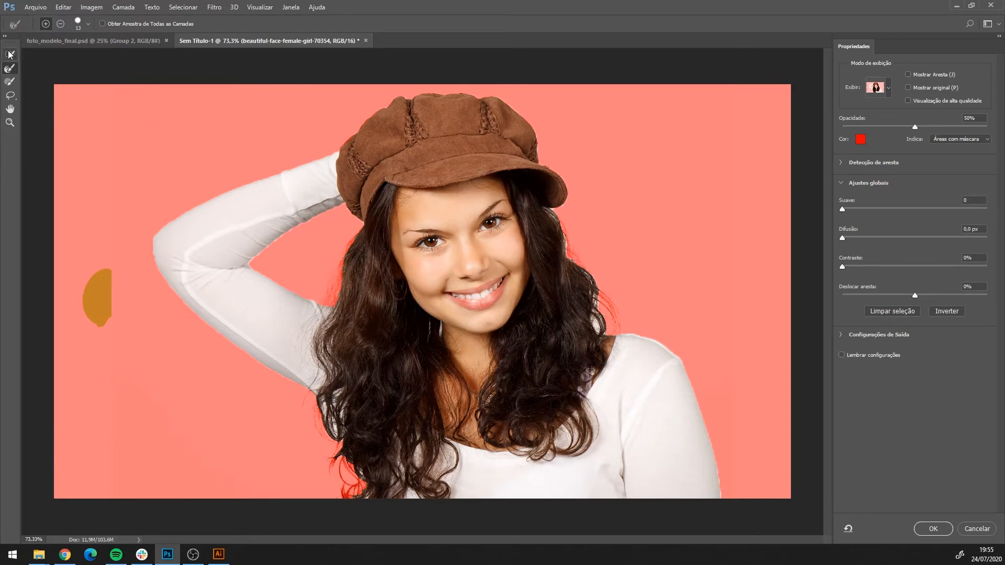
{"action": "left_click", "coordinate": [10, 82]}
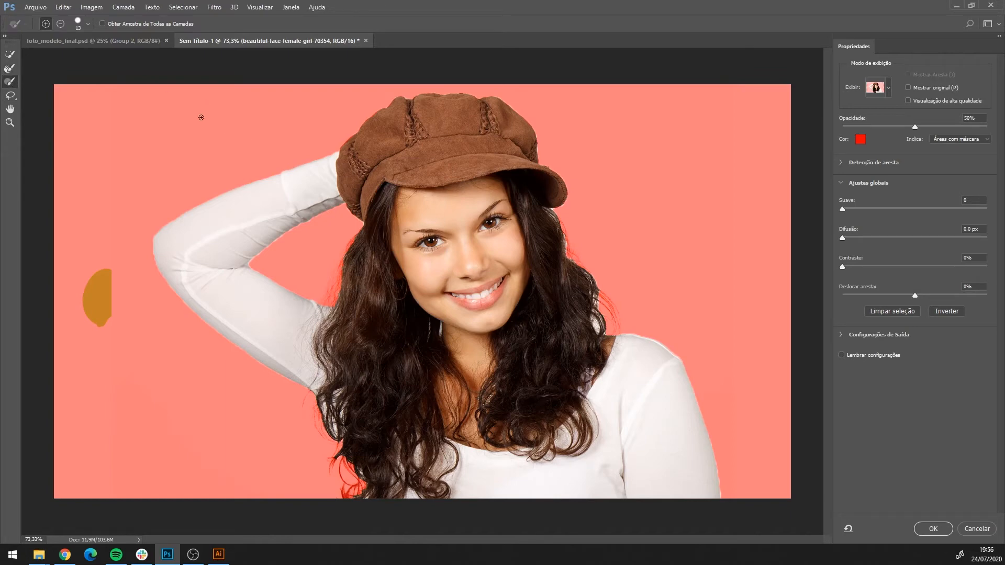
{"action": "left_click", "coordinate": [16, 55]}
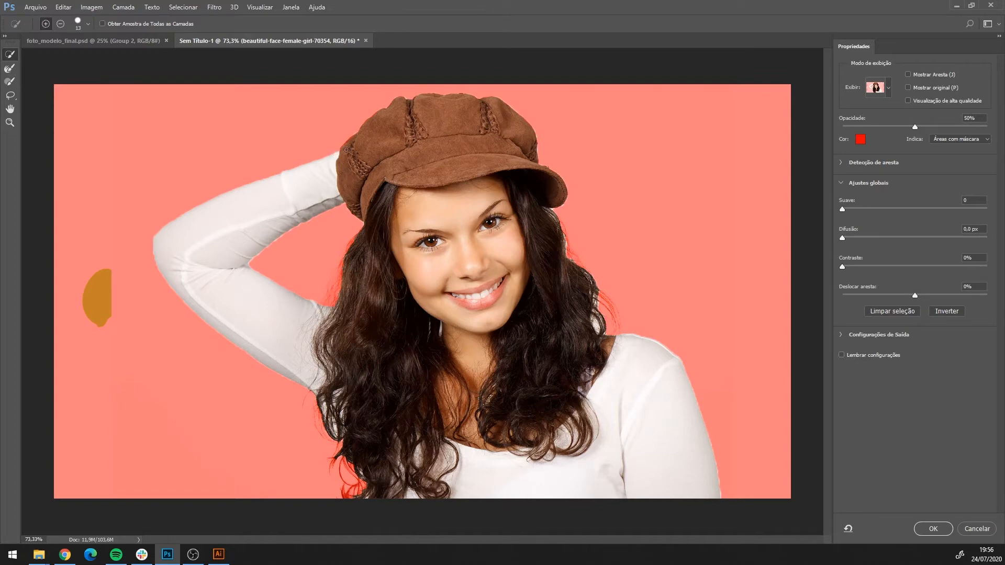
Refine the selection along both sides of the woman's hair with the Refine Edge Brush and accept the Select and Mask result.
{"action": "left_click", "coordinate": [10, 69]}
{"action": "left_click_drag", "start_coordinate": [583, 274], "coordinate": [616, 320]}
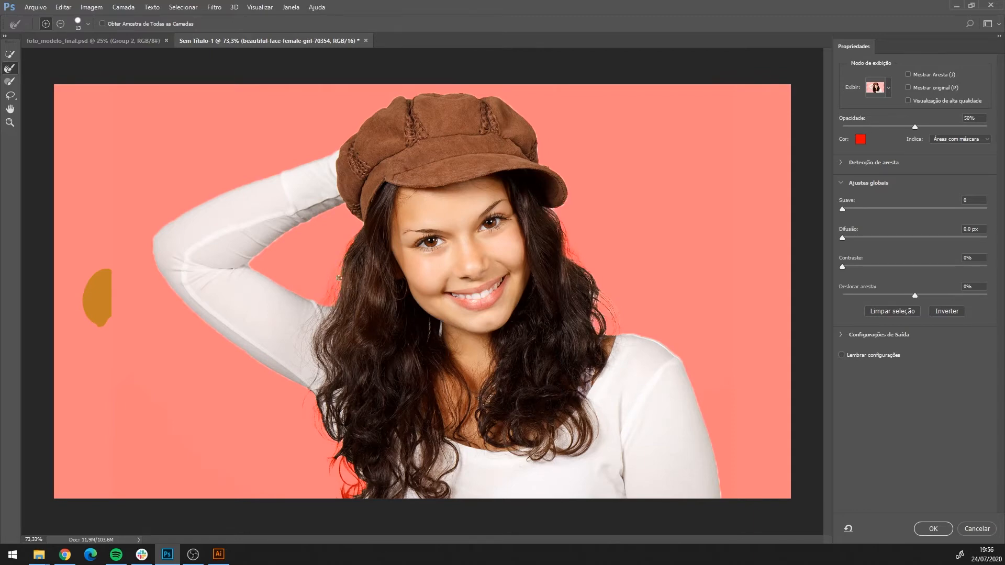
{"action": "left_click_drag", "start_coordinate": [338, 278], "coordinate": [331, 336]}
{"action": "left_click", "coordinate": [933, 529]}
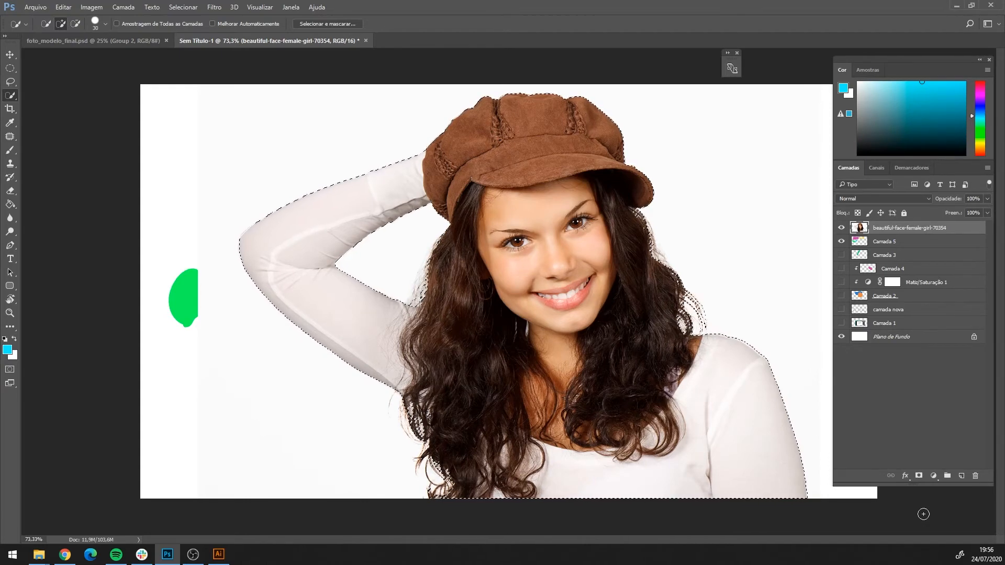
Copy the selected woman onto a new layer and, with the original photo hidden, move the cutout slightly down and left.
{"action": "key", "text": "ctrl+j"}
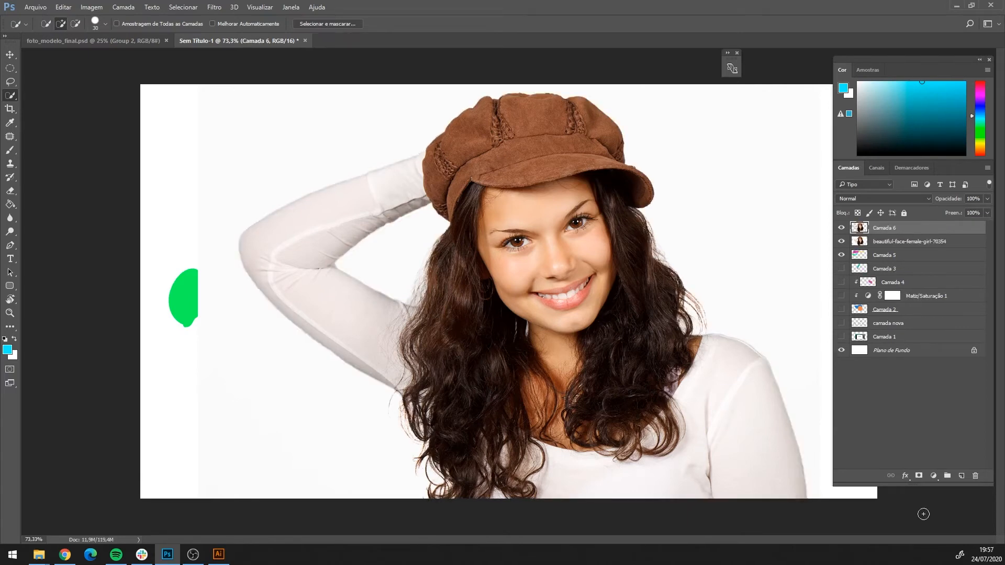
{"action": "left_click", "coordinate": [841, 241]}
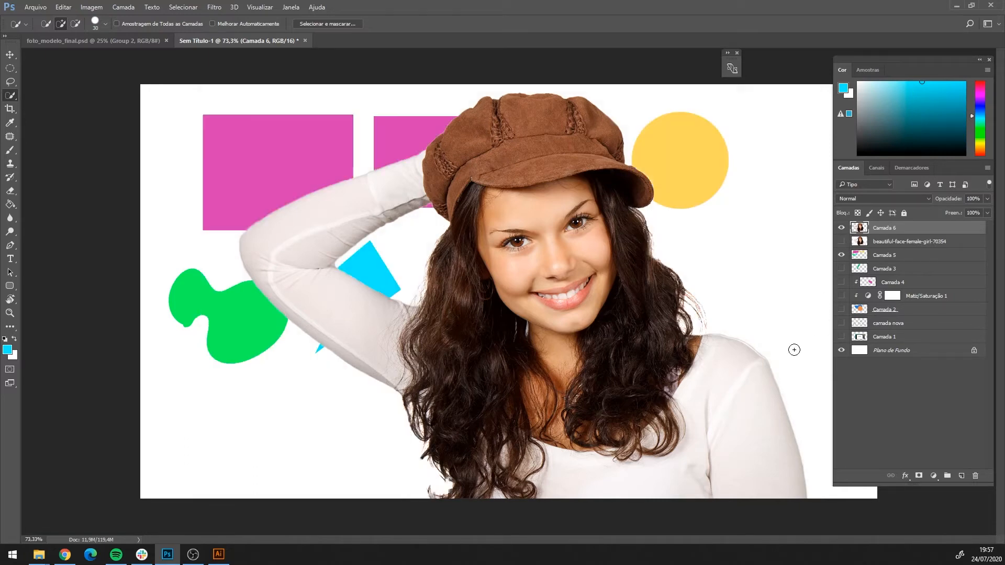
{"action": "left_click", "coordinate": [10, 54]}
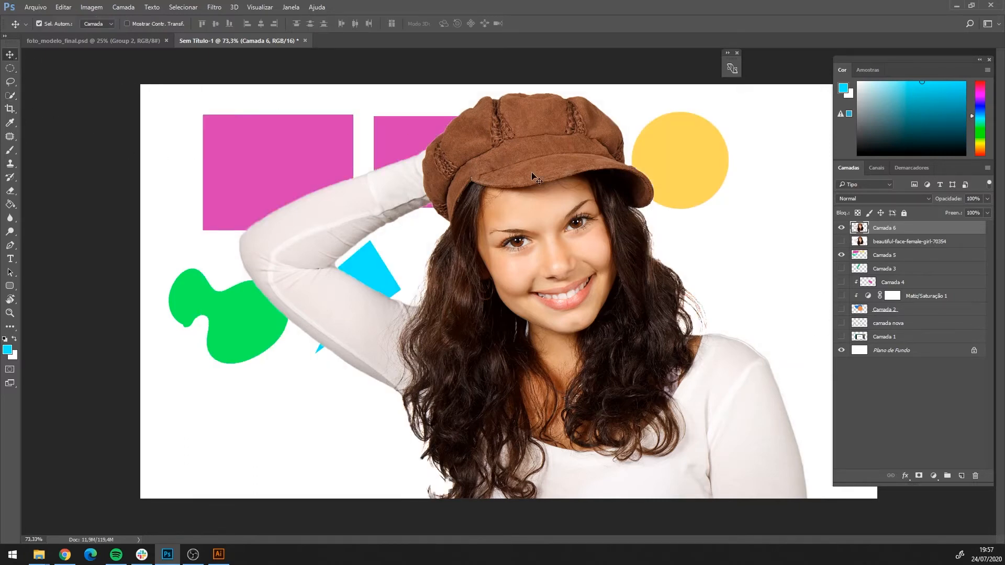
{"action": "left_click_drag", "start_coordinate": [532, 172], "coordinate": [481, 198]}
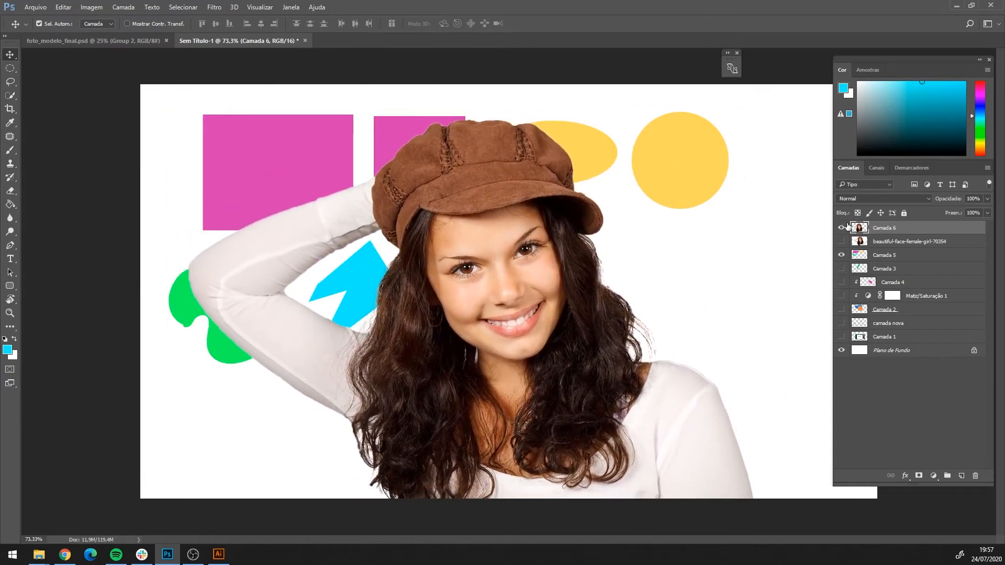
Compare moving the original photo layer with moving the Camada 6 cutout, leaving only the cutout visible and shifted right on the canvas.
{"action": "left_click", "coordinate": [842, 228]}
{"action": "left_click", "coordinate": [842, 241]}
{"action": "left_click_drag", "start_coordinate": [593, 250], "coordinate": [567, 246]}
{"action": "left_click", "coordinate": [841, 241]}
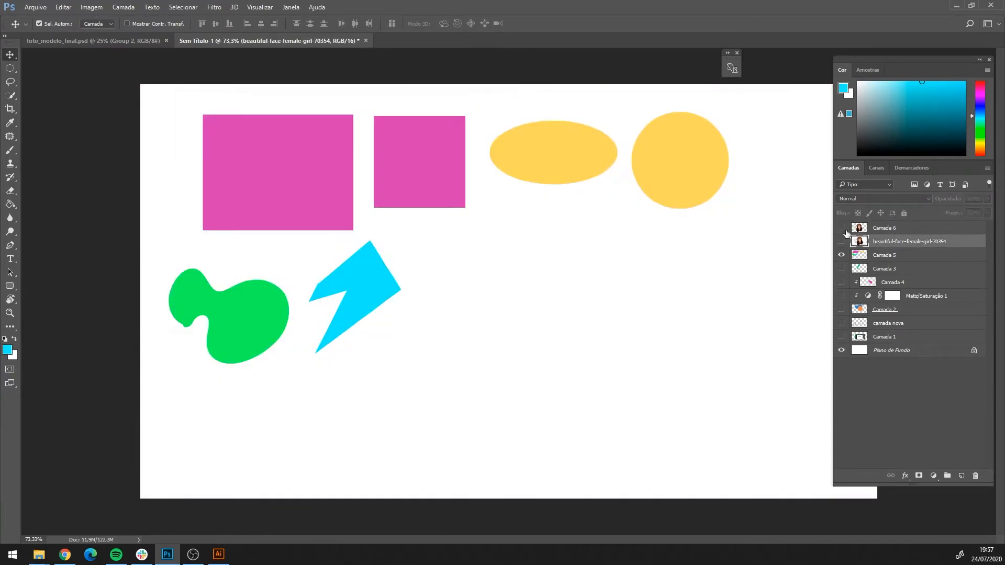
{"action": "left_click", "coordinate": [842, 227]}
{"action": "left_click_drag", "start_coordinate": [512, 318], "coordinate": [615, 285]}
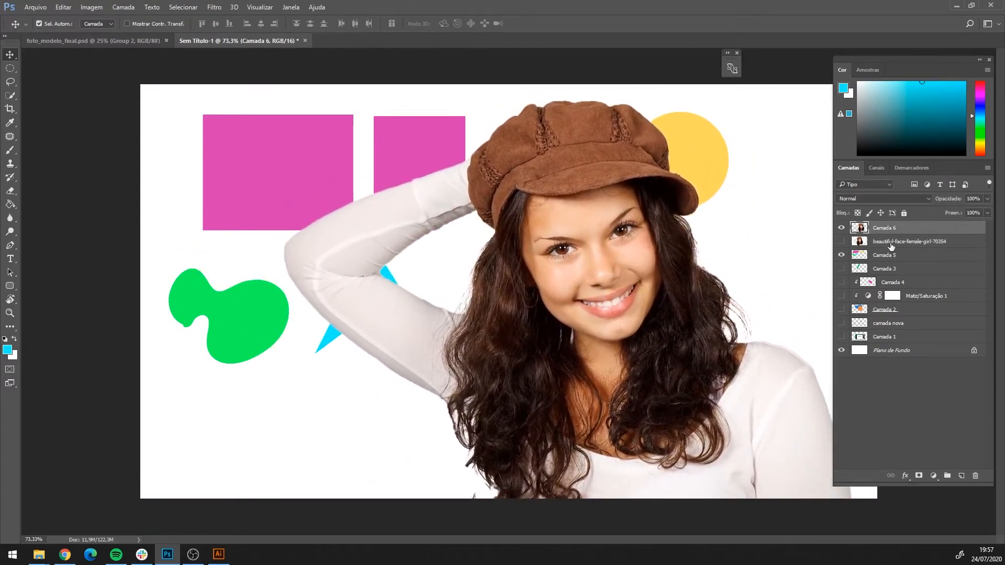
Add a new layer between the cutout and the original photo layer and fill it with the cyan foreground color.
{"action": "left_click", "coordinate": [891, 243]}
{"action": "left_click", "coordinate": [961, 475]}
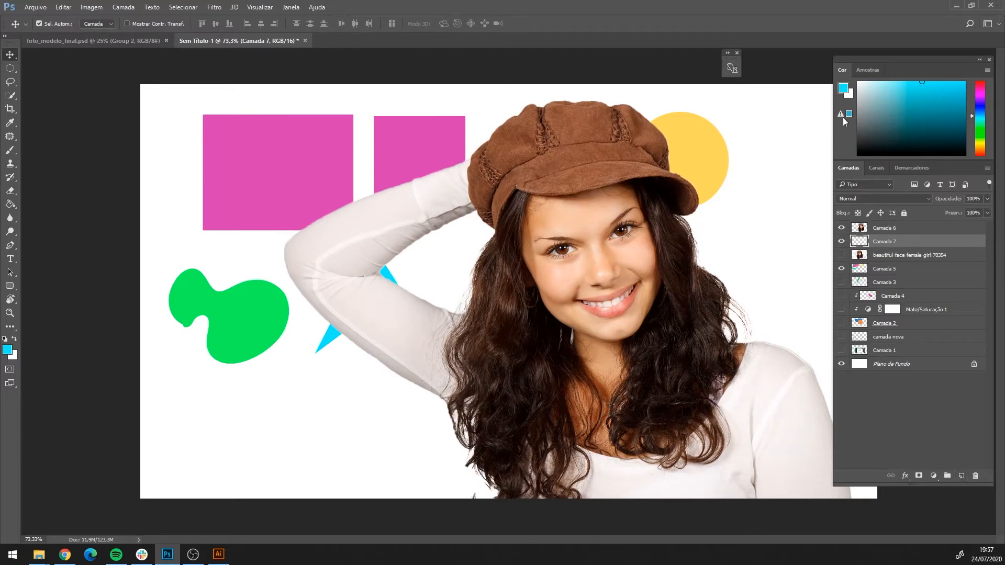
{"action": "key", "text": "alt+BackSpace"}
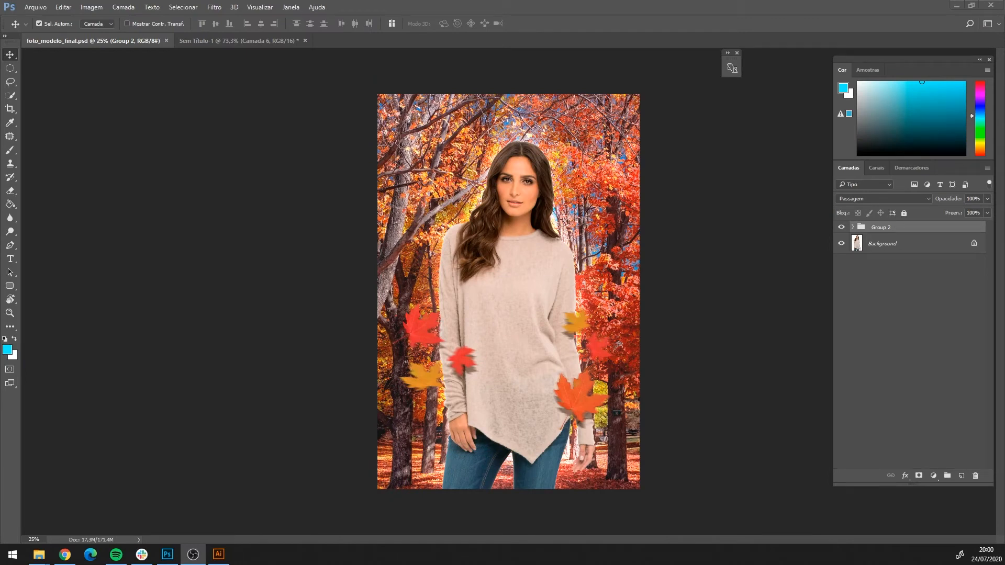
In the Sem Título-1 document, briefly preview Camada 6 and Camada 7, and add a new empty layer above Camada 6.
{"action": "left_click", "coordinate": [254, 40]}
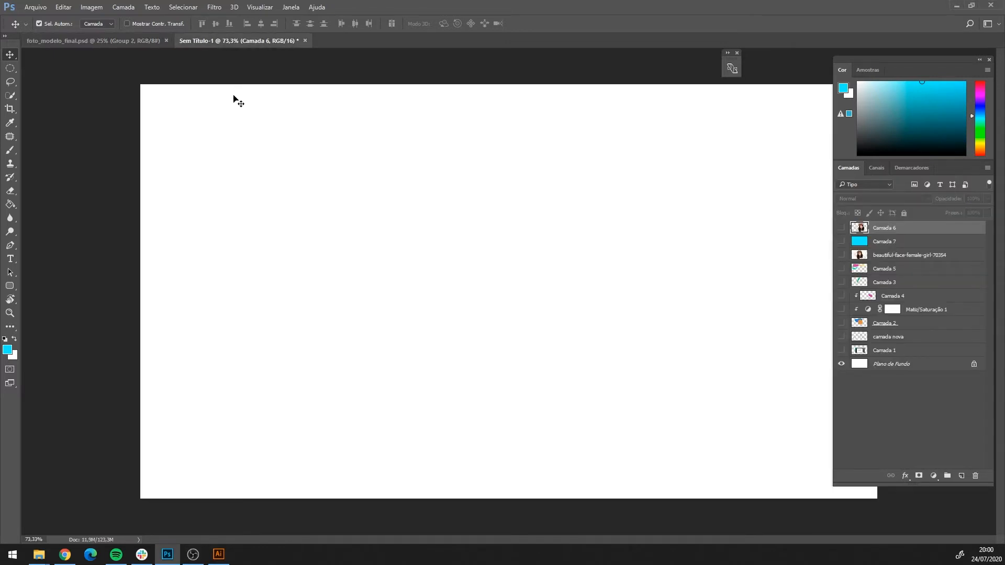
{"action": "left_click", "coordinate": [841, 227]}
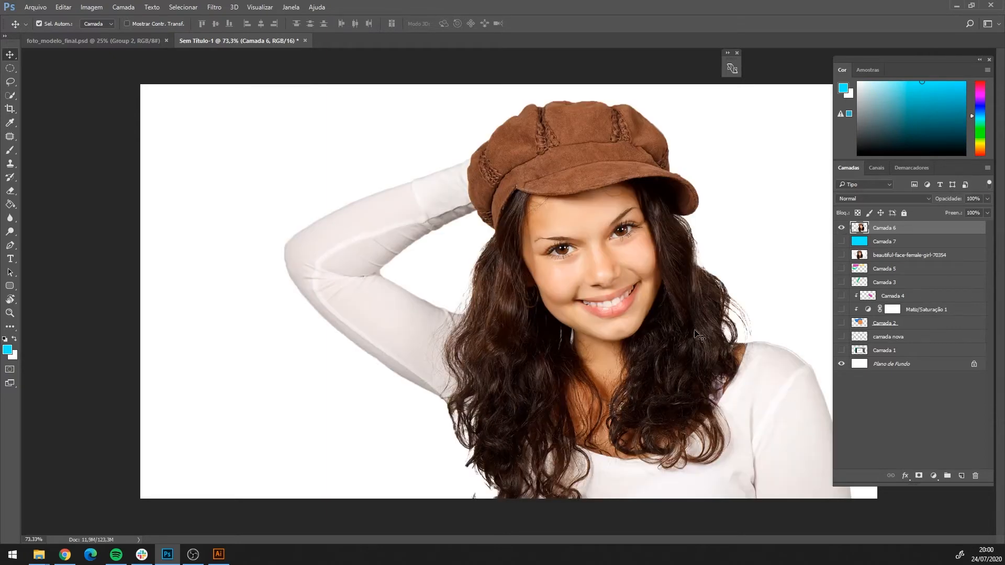
{"action": "left_click", "coordinate": [840, 241]}
{"action": "left_click", "coordinate": [840, 241]}
{"action": "left_click", "coordinate": [841, 228]}
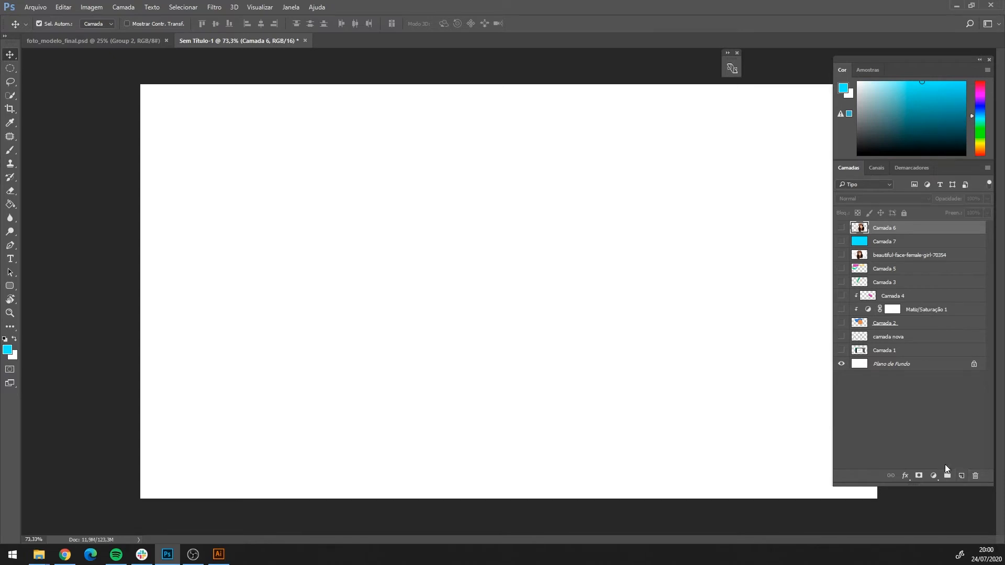
{"action": "key", "text": "ctrl+shift+alt+n"}
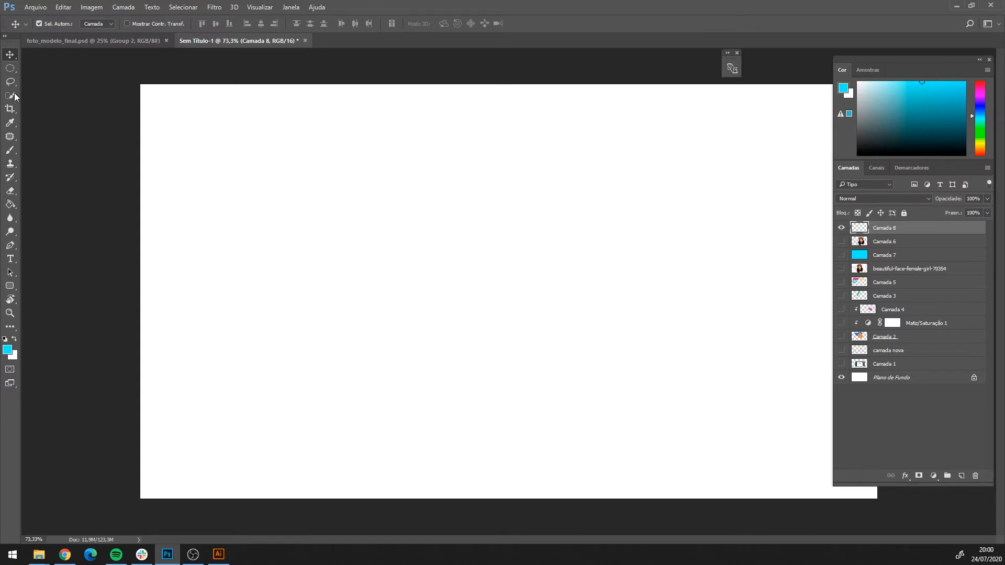
Try narrowing the canvas with the Crop tool by pulling in the crop frame's side, and restore the frame's full width.
{"action": "left_click", "coordinate": [10, 108]}
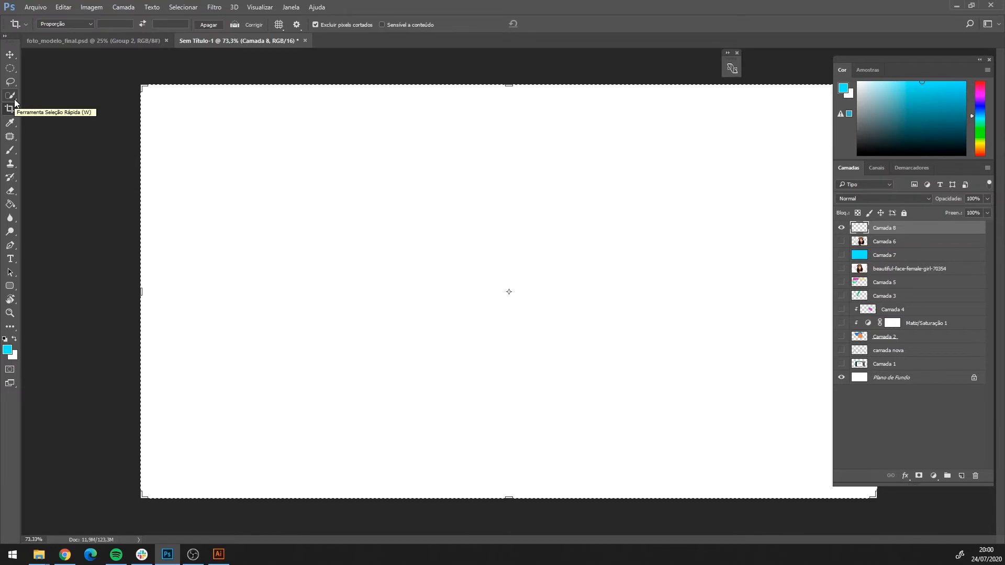
{"action": "scroll", "coordinate": [275, 234], "scroll_direction": "down", "scroll_amount": 3}
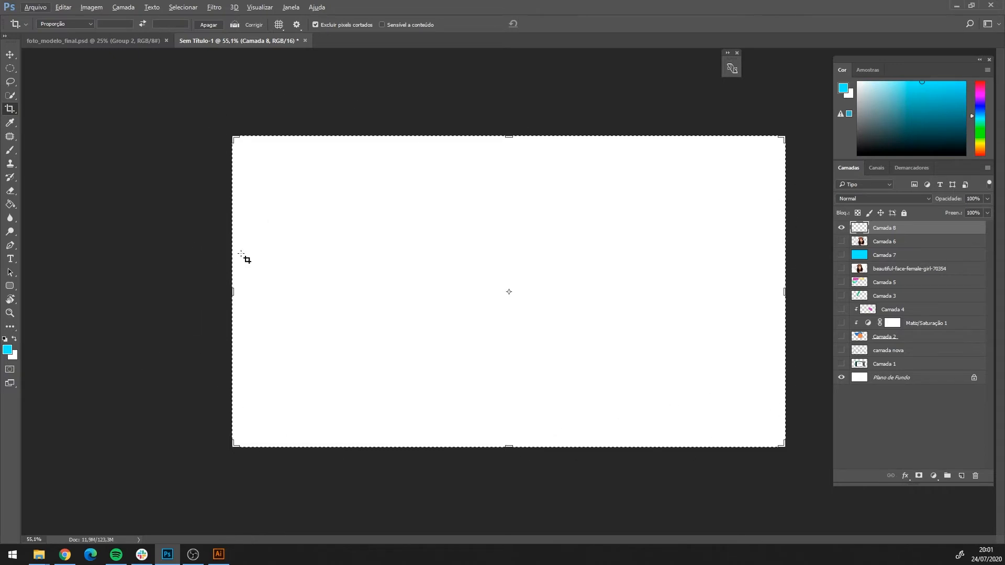
{"action": "left_click_drag", "start_coordinate": [232, 292], "coordinate": [286, 291]}
{"action": "mouse_move", "coordinate": [508, 138]}
{"action": "left_mouse_down"}
{"action": "mouse_move", "coordinate": [525, 171]}
{"action": "mouse_move", "coordinate": [523, 126]}
{"action": "mouse_move", "coordinate": [525, 138]}
{"action": "left_mouse_up"}
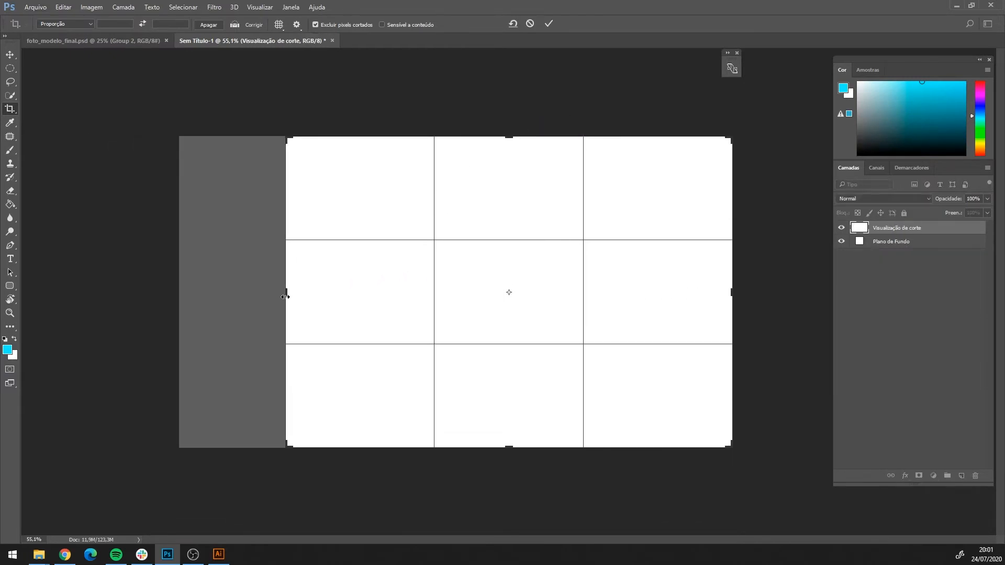
{"action": "left_click_drag", "start_coordinate": [285, 296], "coordinate": [233, 318]}
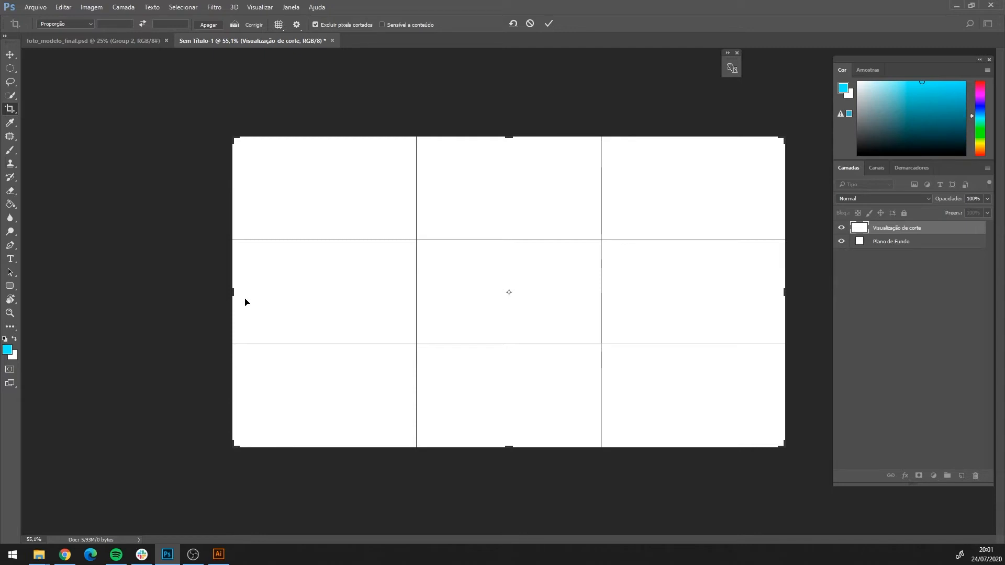
Try extending the crop frame beyond the canvas height, undo the extension, and leave the Crop tool without cropping.
{"action": "left_click_drag", "start_coordinate": [511, 132], "coordinate": [512, 87]}
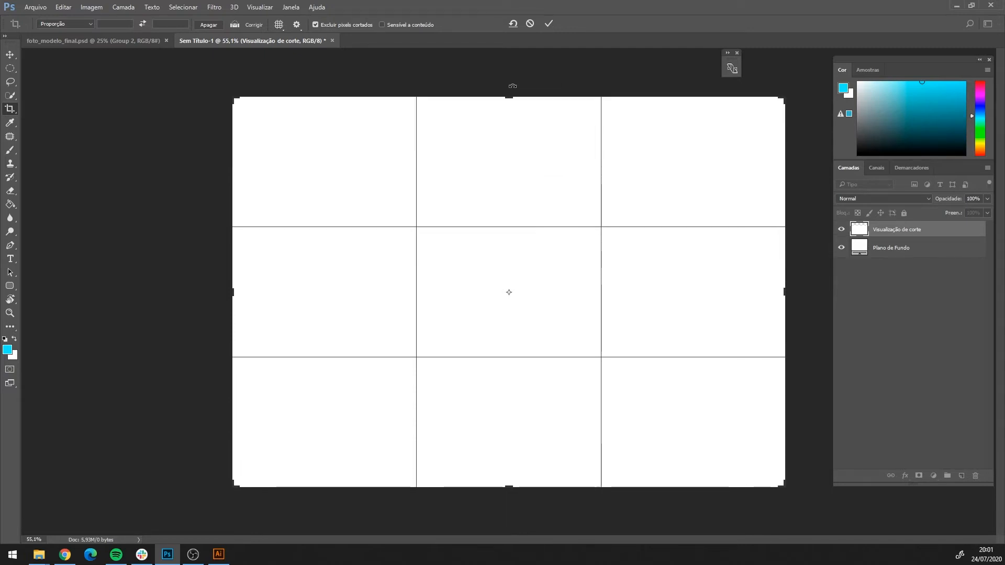
{"action": "key", "text": "ctrl+z"}
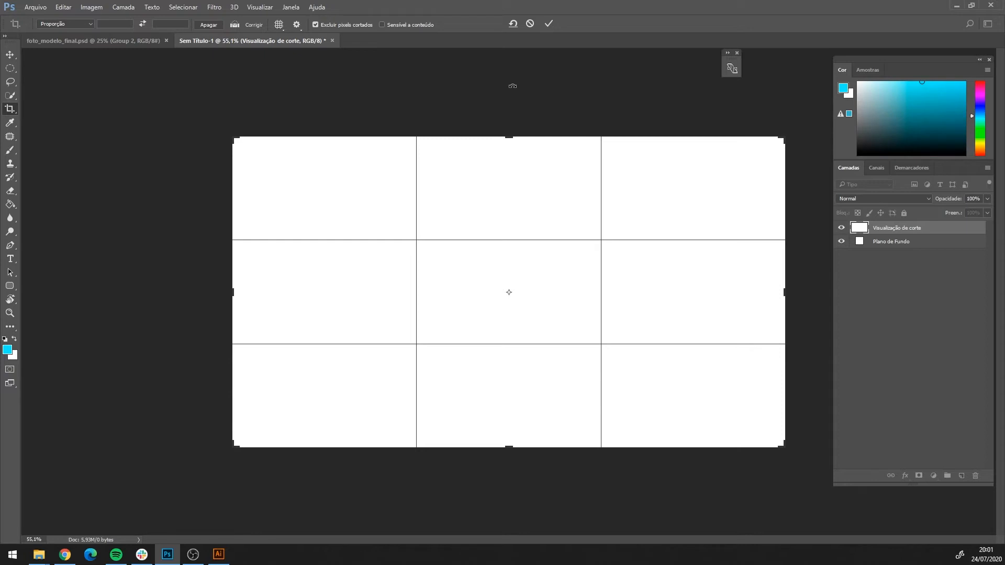
{"action": "left_click", "coordinate": [10, 55]}
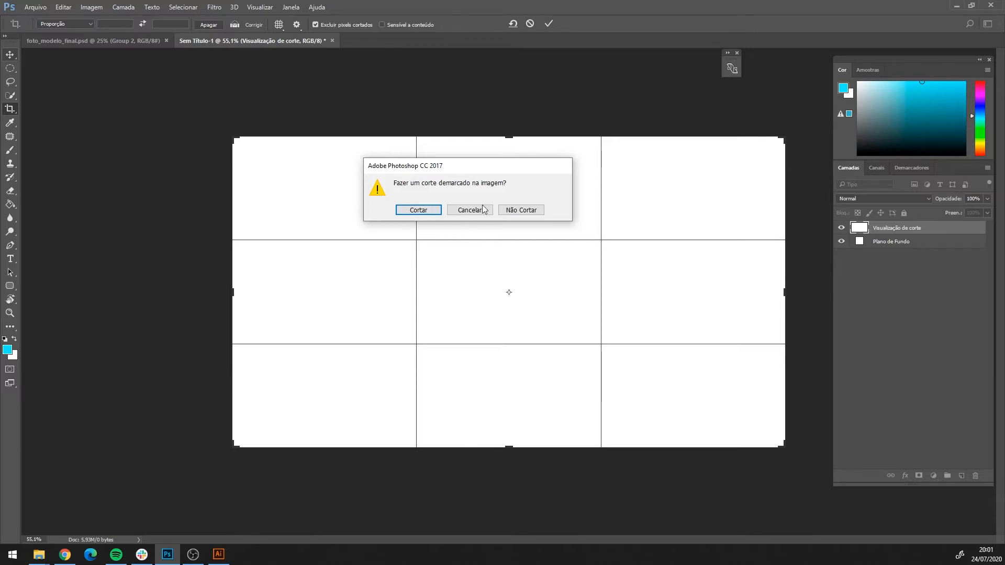
{"action": "left_click", "coordinate": [514, 212]}
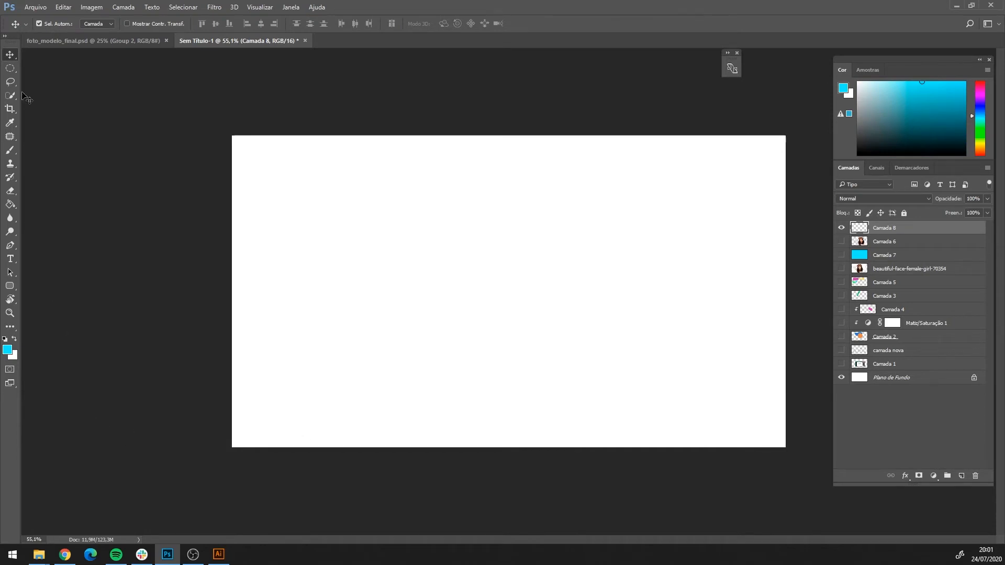
Show the colored shapes layer Camada 5 and keep the empty layer Camada 8 active.
{"action": "left_click", "coordinate": [841, 282]}
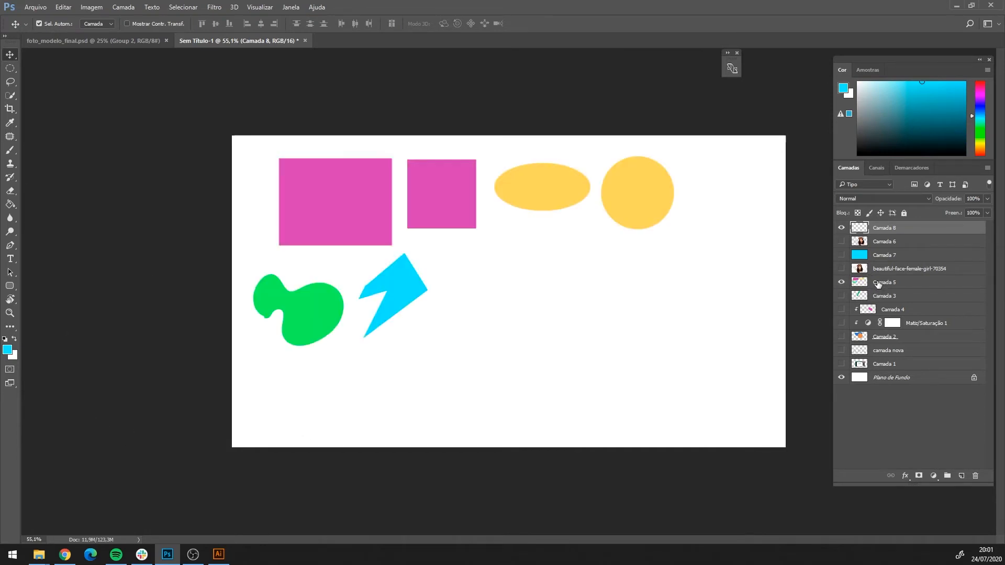
{"action": "left_click", "coordinate": [896, 286]}
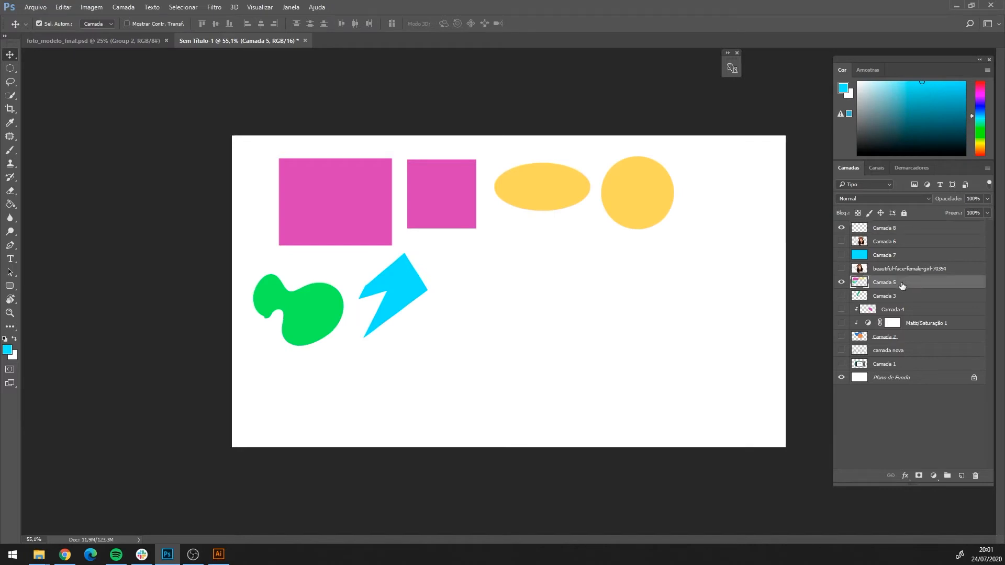
{"action": "left_click", "coordinate": [895, 231]}
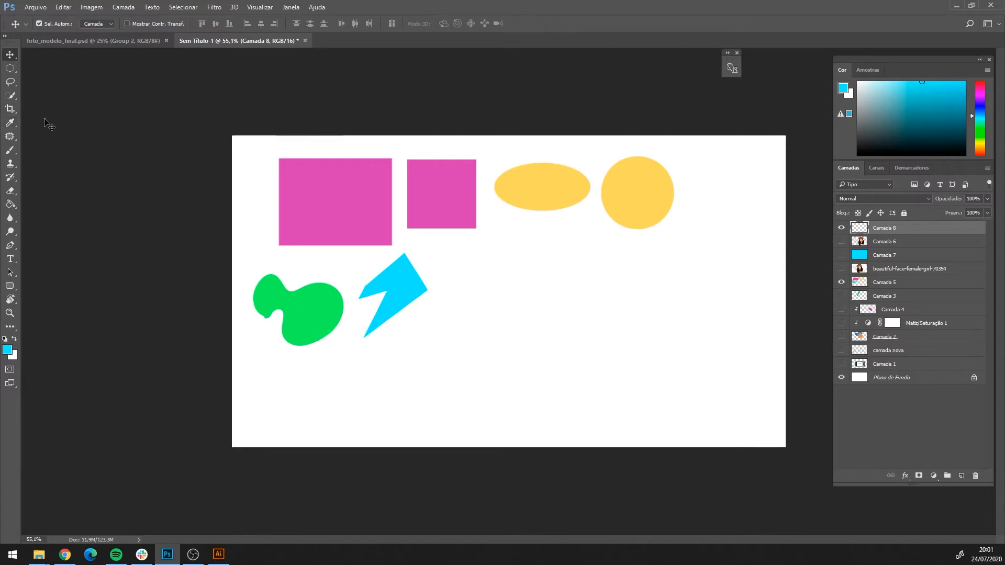
Draw a rounded lasso selection below the yellow ellipse, fill it with green sampled from the blob by the Eyedropper, and deselect.
{"action": "left_click", "coordinate": [10, 82]}
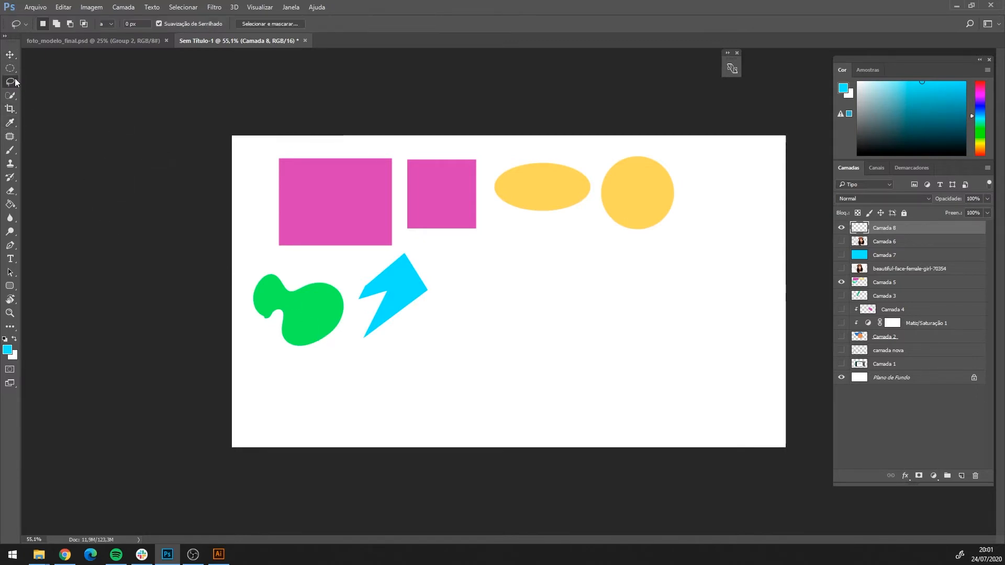
{"action": "mouse_move", "coordinate": [496, 288]}
{"action": "left_mouse_down"}
{"action": "mouse_move", "coordinate": [582, 250]}
{"action": "mouse_move", "coordinate": [559, 341]}
{"action": "mouse_move", "coordinate": [494, 290]}
{"action": "left_mouse_up"}
{"action": "left_click", "coordinate": [14, 127]}
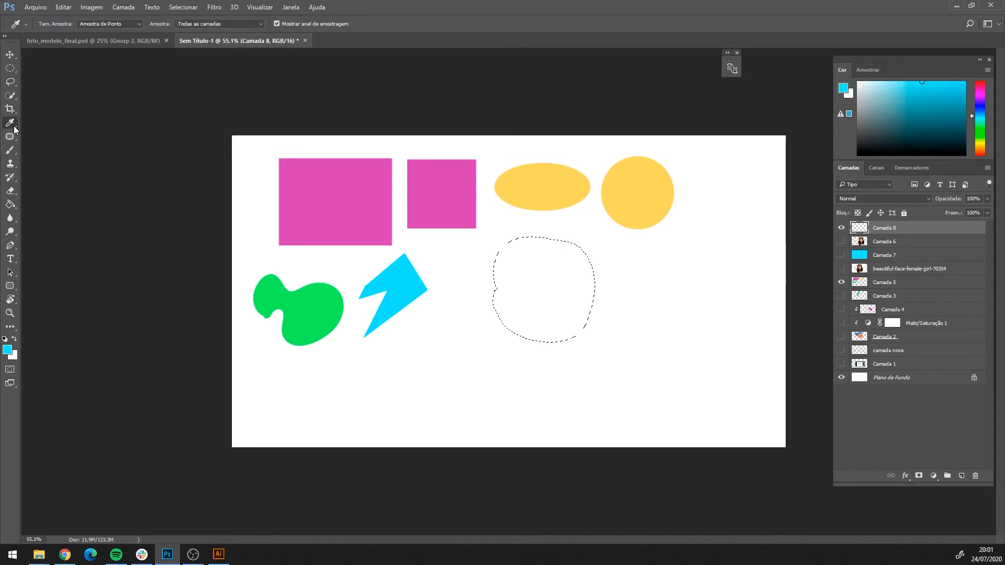
{"action": "left_click", "coordinate": [320, 299]}
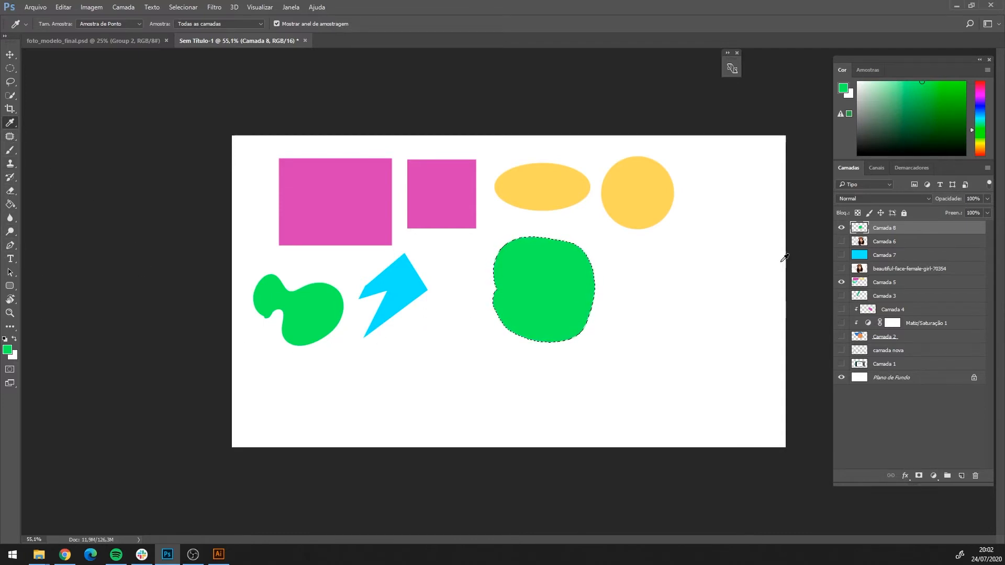
{"action": "key", "text": "ctrl+d"}
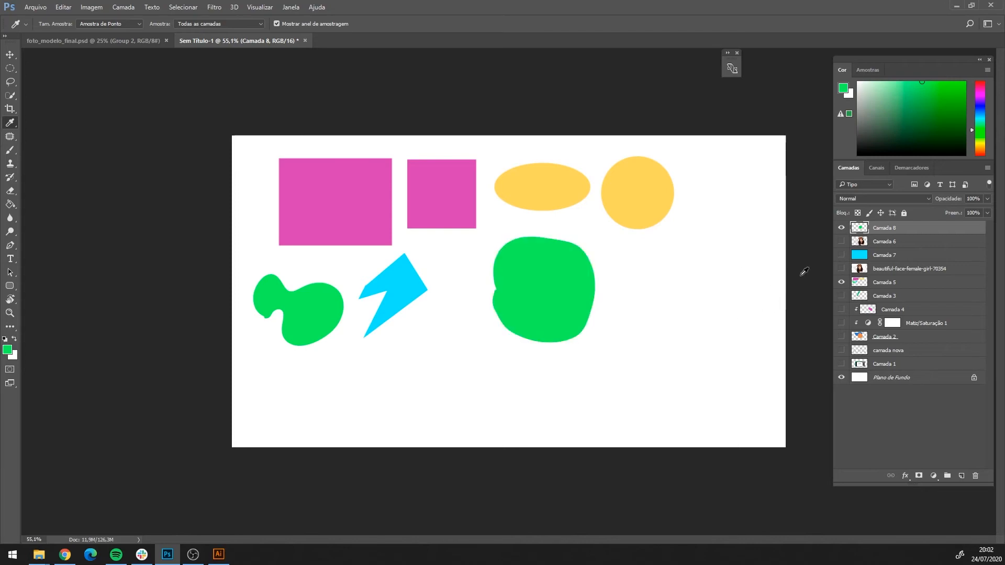
Hide Camada 8 and make the woman cutout layer Camada 6 visible and active for close work on her face.
{"action": "left_click", "coordinate": [841, 241]}
{"action": "left_click", "coordinate": [841, 227]}
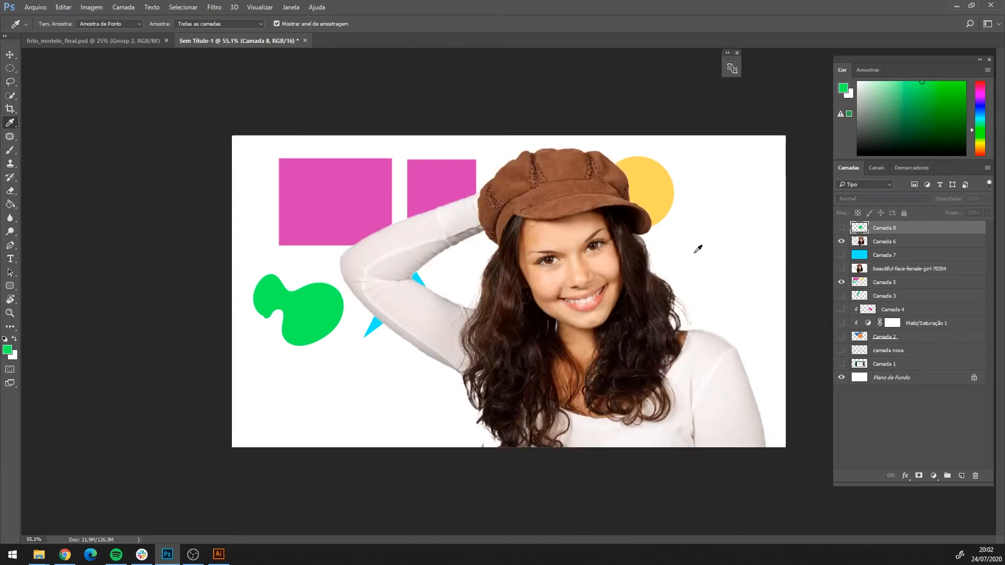
{"action": "scroll", "coordinate": [573, 257], "scroll_direction": "up", "scroll_amount": 6}
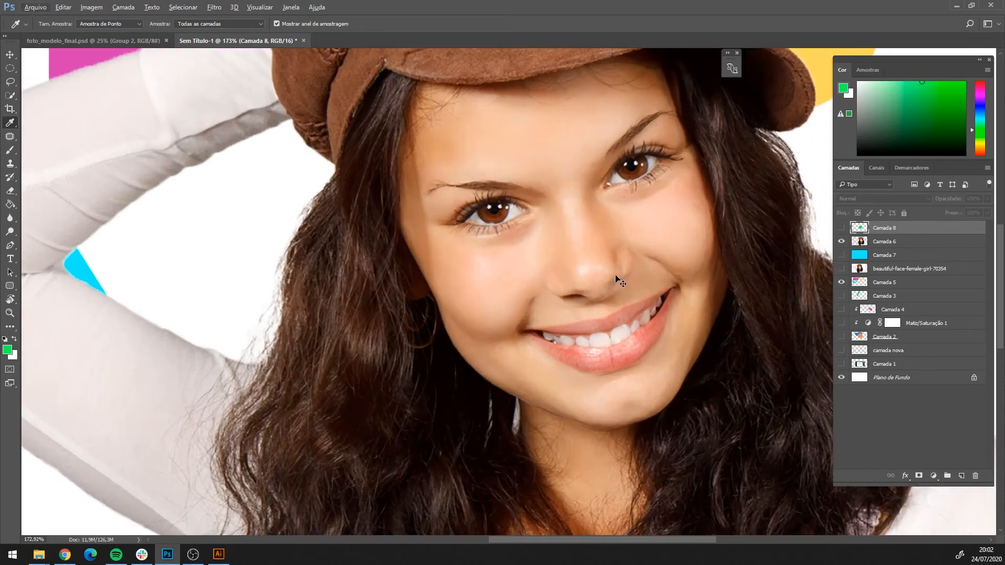
{"action": "scroll", "coordinate": [470, 213], "scroll_direction": "up", "scroll_amount": 2}
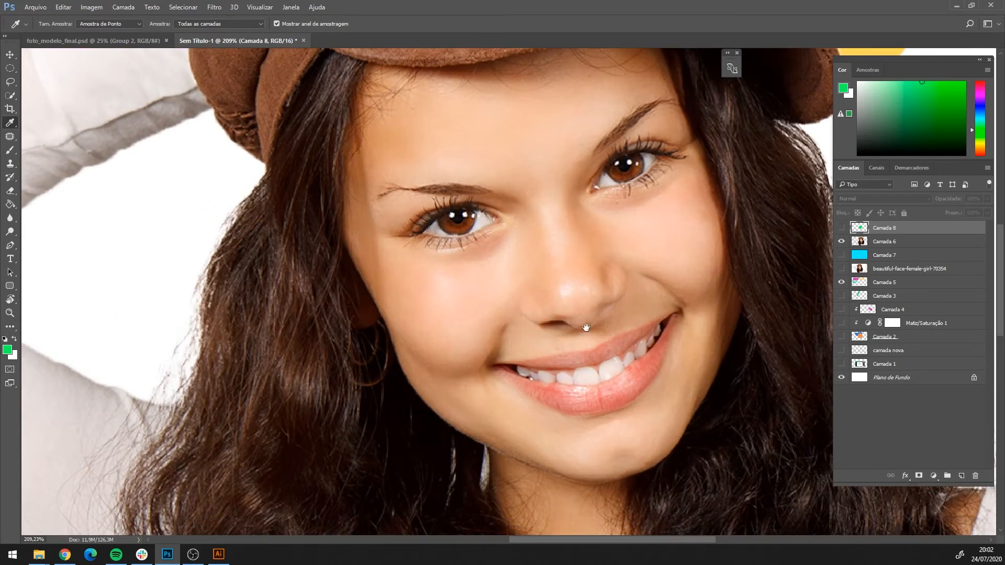
{"action": "scroll", "coordinate": [597, 335], "scroll_direction": "up", "scroll_amount": 3}
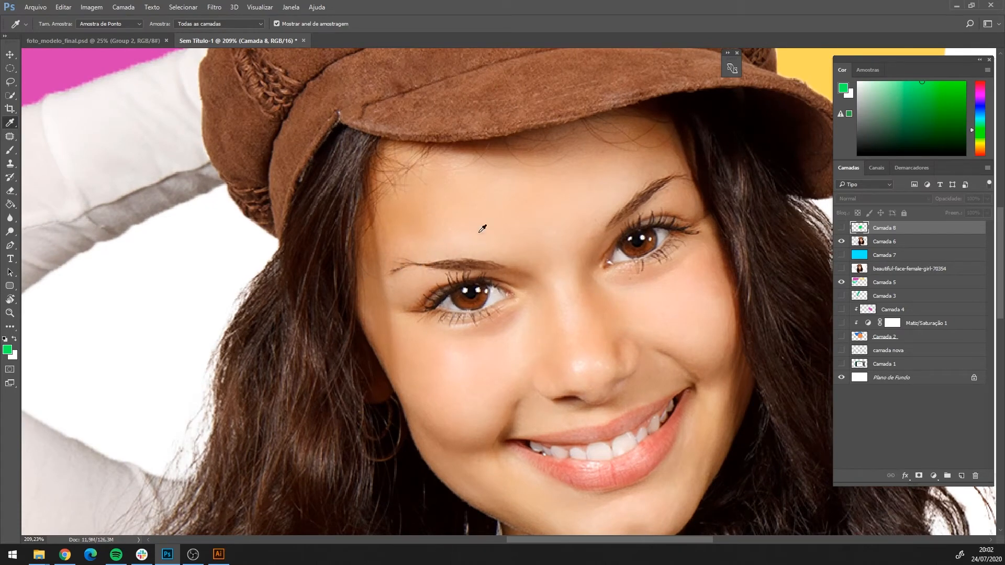
{"action": "left_click", "coordinate": [884, 243]}
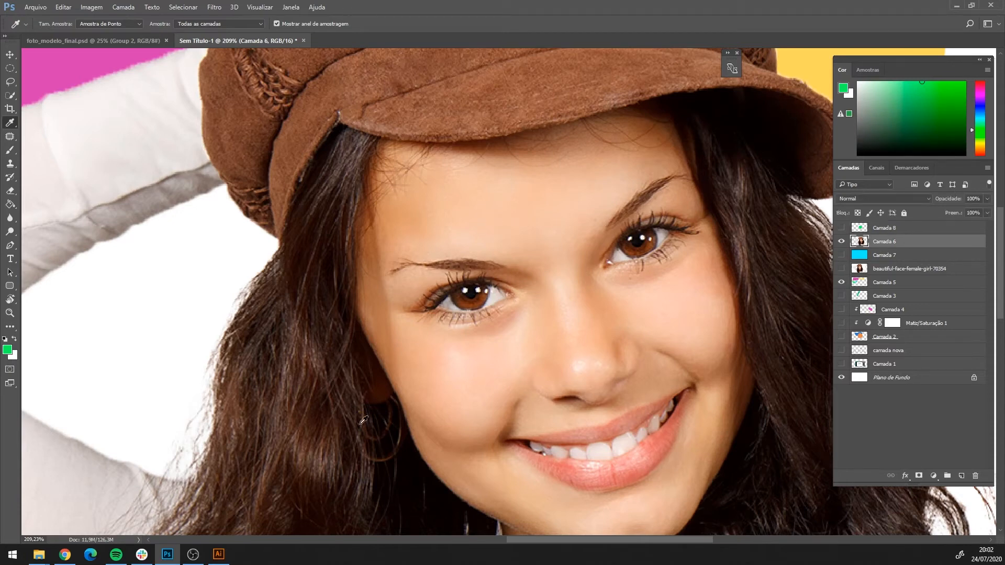
Patch away the outer end of the eyebrow on the image's left side with clean forehead skin using the Patch tool, and deselect.
{"action": "left_click", "coordinate": [11, 138]}
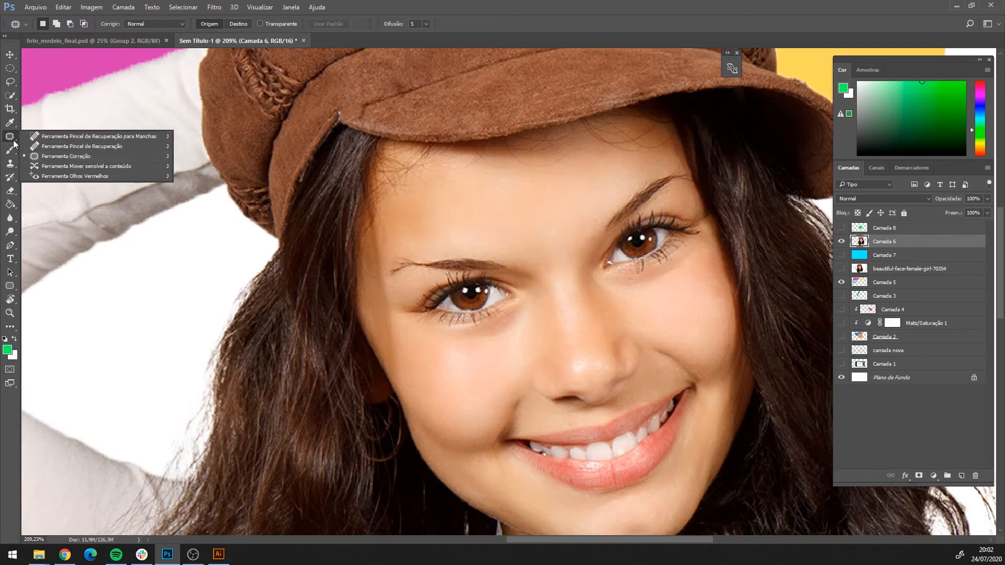
{"action": "left_click", "coordinate": [96, 156]}
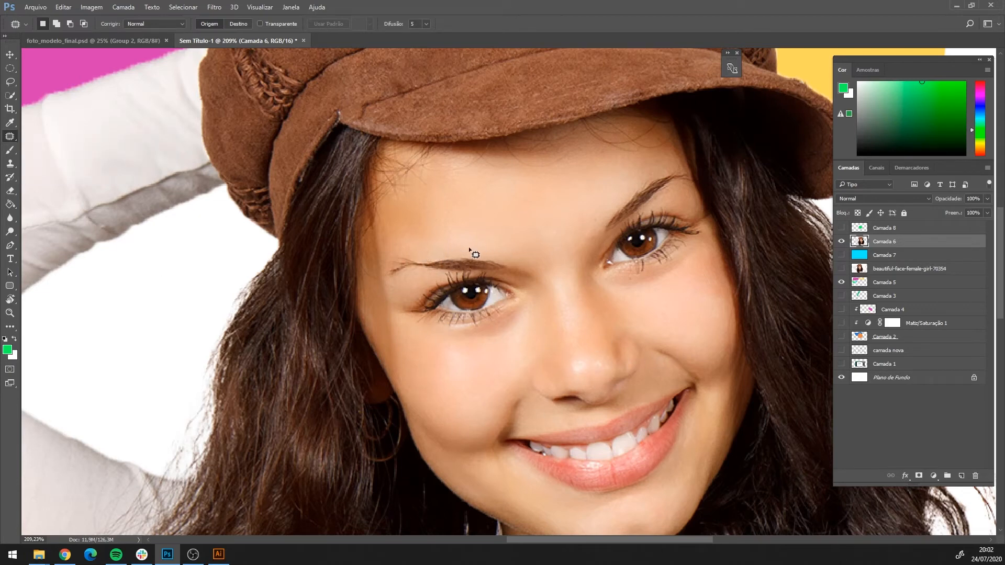
{"action": "mouse_move", "coordinate": [414, 246]}
{"action": "left_mouse_down"}
{"action": "mouse_move", "coordinate": [396, 258]}
{"action": "mouse_move", "coordinate": [396, 289]}
{"action": "mouse_move", "coordinate": [427, 280]}
{"action": "mouse_move", "coordinate": [424, 248]}
{"action": "left_mouse_up"}
{"action": "left_click_drag", "start_coordinate": [424, 254], "coordinate": [455, 207]}
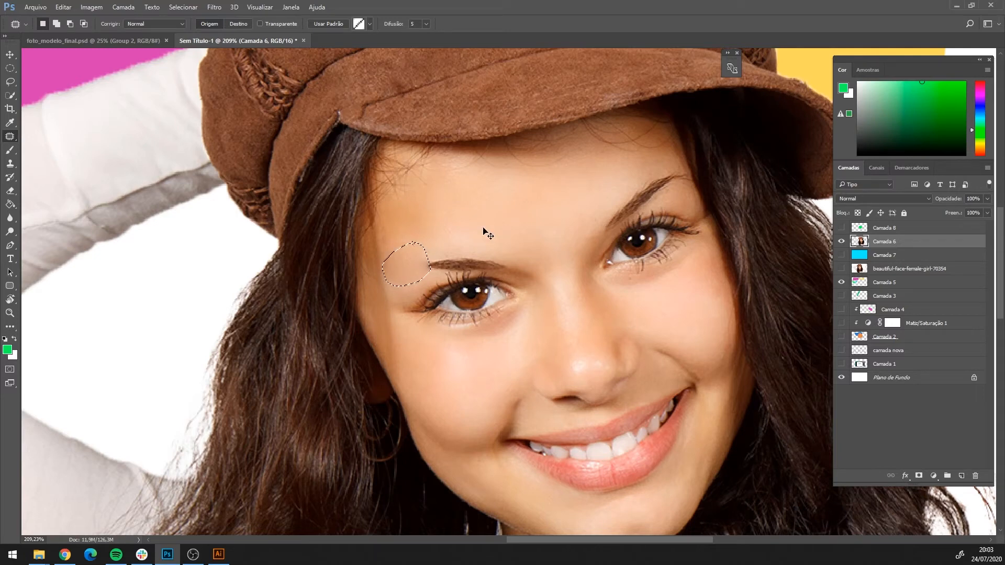
{"action": "key", "text": "ctrl+d"}
{"action": "scroll", "coordinate": [482, 227], "scroll_direction": "down", "scroll_amount": 1}
{"action": "scroll", "coordinate": [485, 246], "scroll_direction": "down", "scroll_amount": 2}
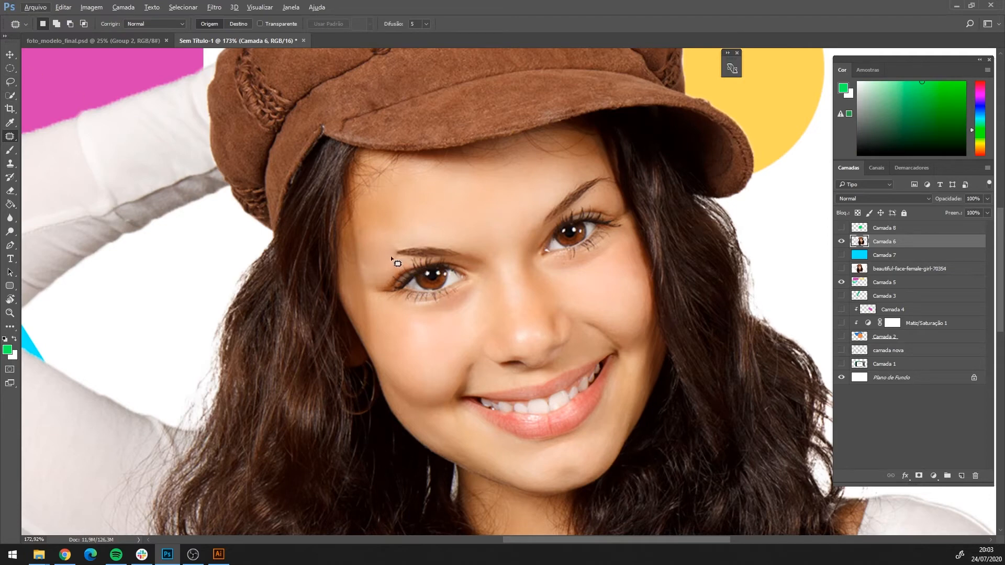
Patch the remaining part of that eyebrow with forehead skin and deselect.
{"action": "mouse_move", "coordinate": [429, 258]}
{"action": "left_mouse_down"}
{"action": "mouse_move", "coordinate": [479, 263]}
{"action": "mouse_move", "coordinate": [486, 250]}
{"action": "mouse_move", "coordinate": [457, 226]}
{"action": "mouse_move", "coordinate": [404, 236]}
{"action": "mouse_move", "coordinate": [450, 214]}
{"action": "mouse_move", "coordinate": [454, 180]}
{"action": "left_mouse_up"}
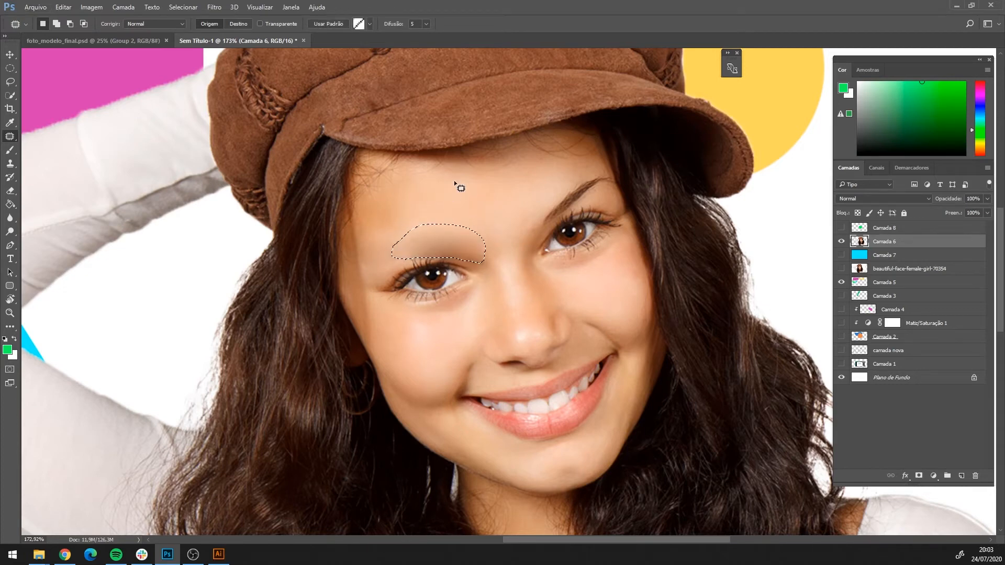
{"action": "key", "text": "ctrl+d"}
{"action": "scroll", "coordinate": [567, 291], "scroll_direction": "down", "scroll_amount": 2}
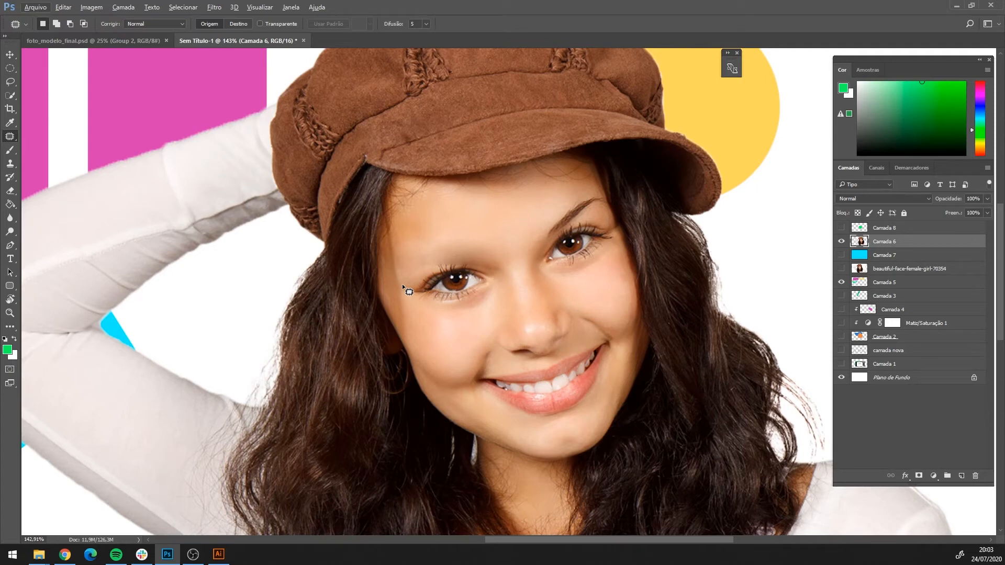
{"action": "scroll", "coordinate": [590, 314], "scroll_direction": "up", "scroll_amount": 2}
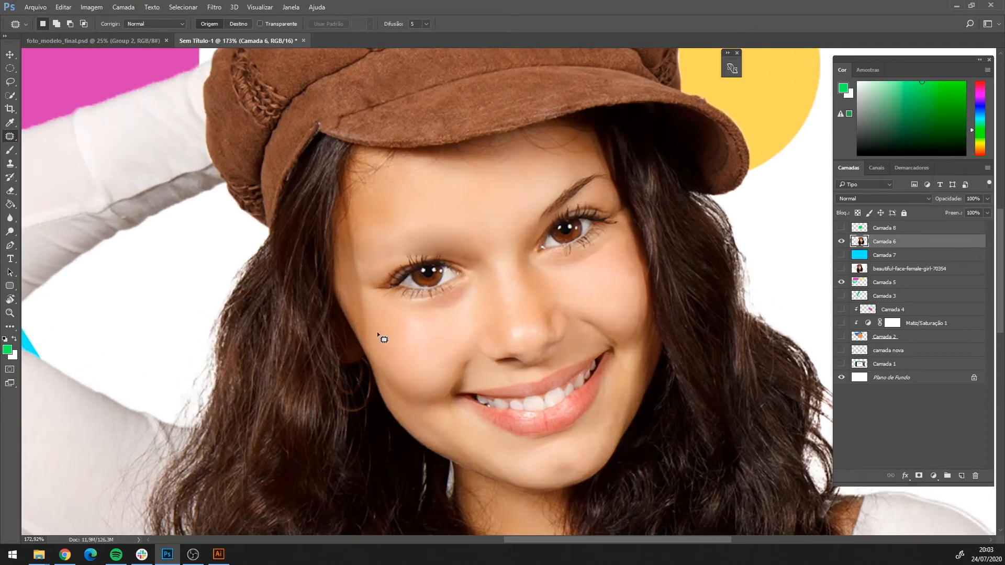
{"action": "scroll", "coordinate": [206, 280], "scroll_direction": "down", "scroll_amount": 2}
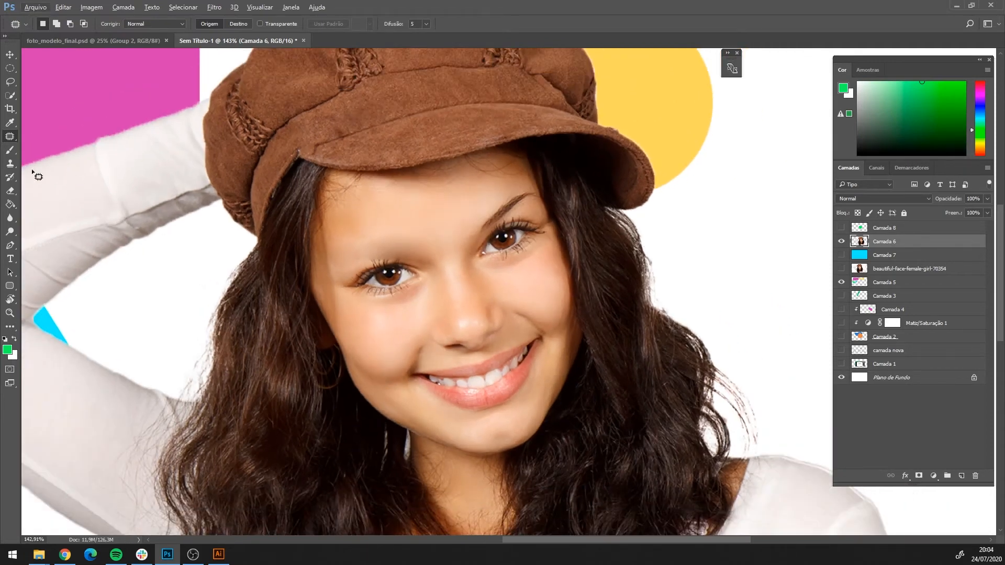
Hide Camada 6 and Camada 5, and create a new empty layer above Camada 8.
{"action": "left_click", "coordinate": [842, 242]}
{"action": "left_click", "coordinate": [905, 231]}
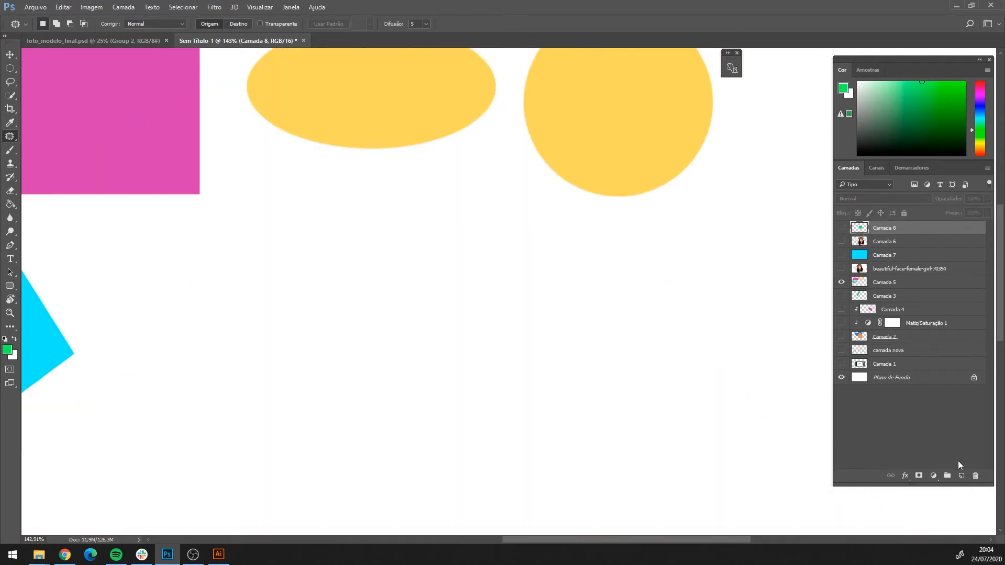
{"action": "left_click", "coordinate": [960, 476]}
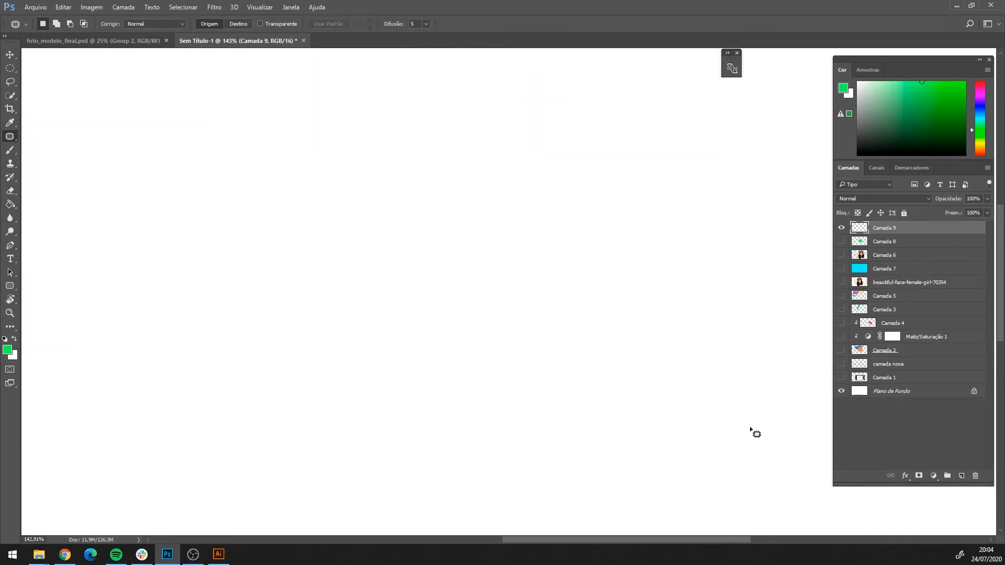
{"action": "scroll", "coordinate": [204, 352], "scroll_direction": "down", "scroll_amount": 2}
{"action": "scroll", "coordinate": [147, 269], "scroll_direction": "down", "scroll_amount": 2}
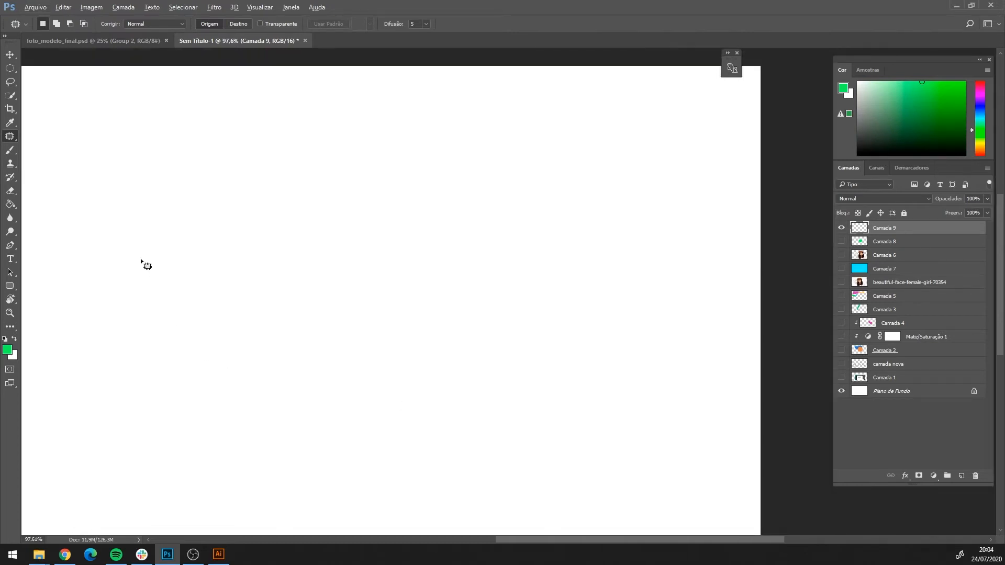
{"action": "scroll", "coordinate": [372, 251], "scroll_direction": "up", "scroll_amount": 1}
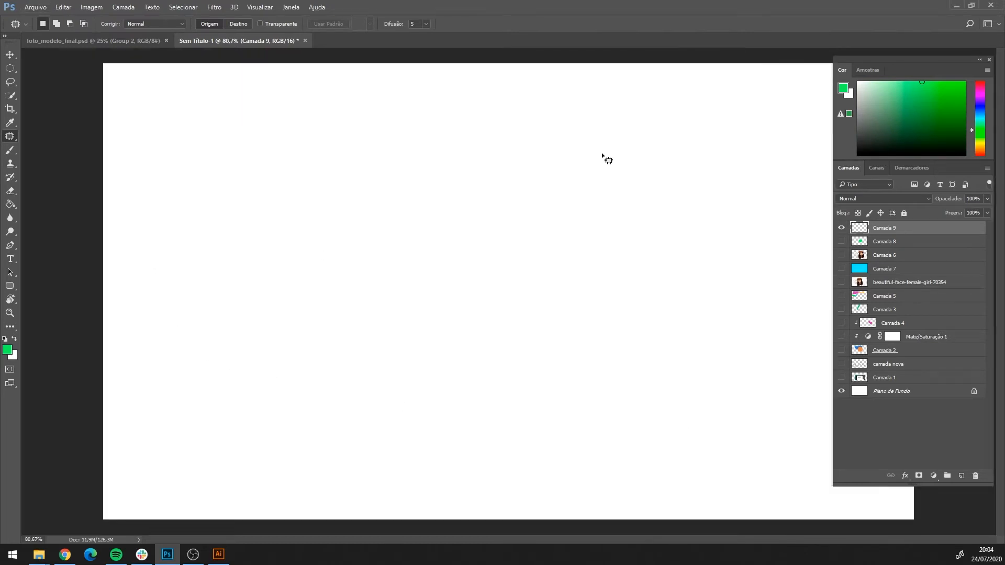
Choose a darker green for the Brush and paint several thin freehand curves across the upper-left area of the canvas.
{"action": "left_click", "coordinate": [10, 150]}
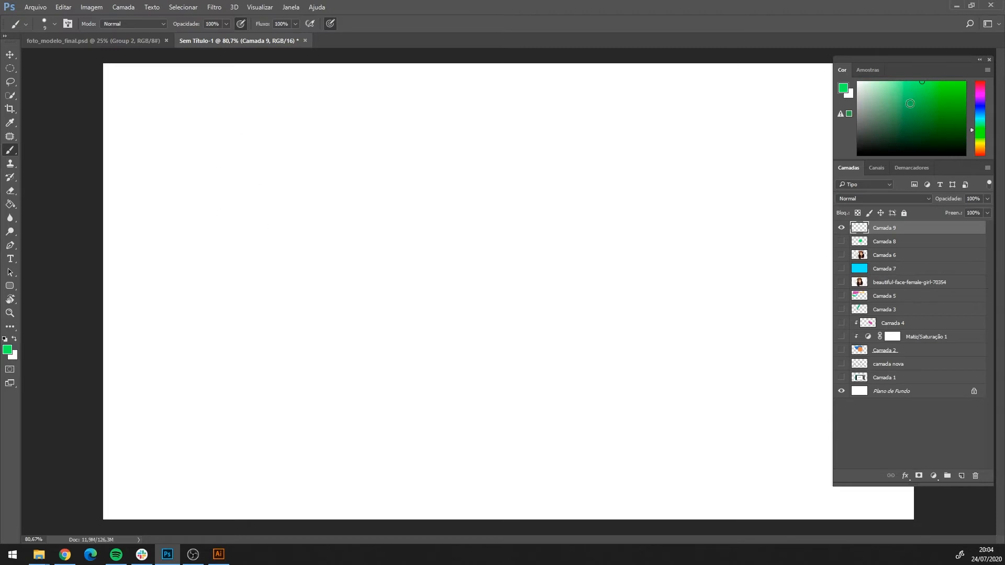
{"action": "left_click_drag", "start_coordinate": [910, 104], "coordinate": [917, 103]}
{"action": "mouse_move", "coordinate": [187, 213]}
{"action": "left_mouse_down"}
{"action": "mouse_move", "coordinate": [223, 282]}
{"action": "mouse_move", "coordinate": [389, 180]}
{"action": "left_mouse_up"}
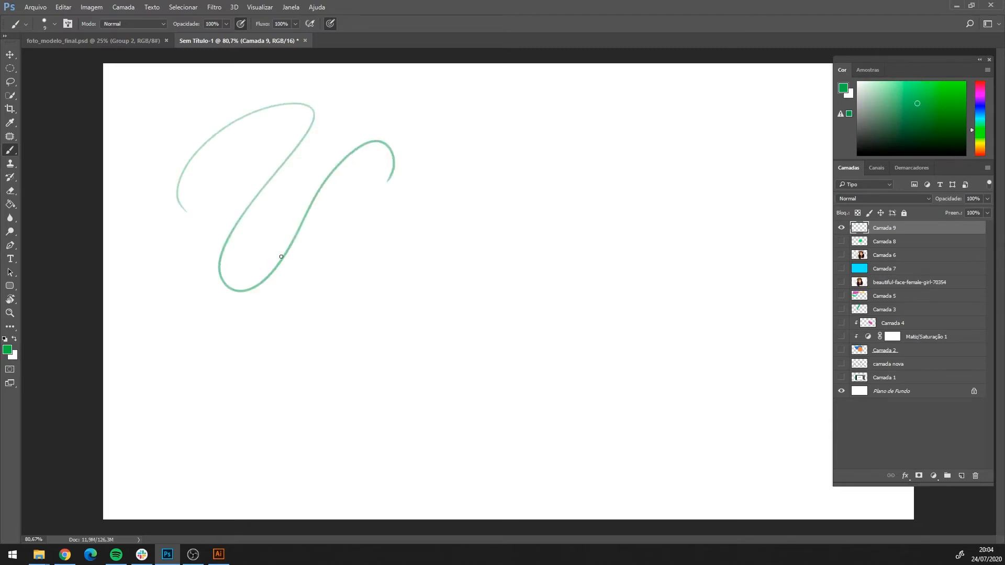
{"action": "left_click_drag", "start_coordinate": [248, 140], "coordinate": [340, 292]}
{"action": "mouse_move", "coordinate": [151, 214]}
{"action": "left_mouse_down"}
{"action": "mouse_move", "coordinate": [155, 354]}
{"action": "mouse_move", "coordinate": [274, 398]}
{"action": "left_mouse_up"}
{"action": "mouse_move", "coordinate": [370, 70]}
{"action": "left_mouse_down"}
{"action": "mouse_move", "coordinate": [422, 93]}
{"action": "mouse_move", "coordinate": [378, 297]}
{"action": "left_mouse_up"}
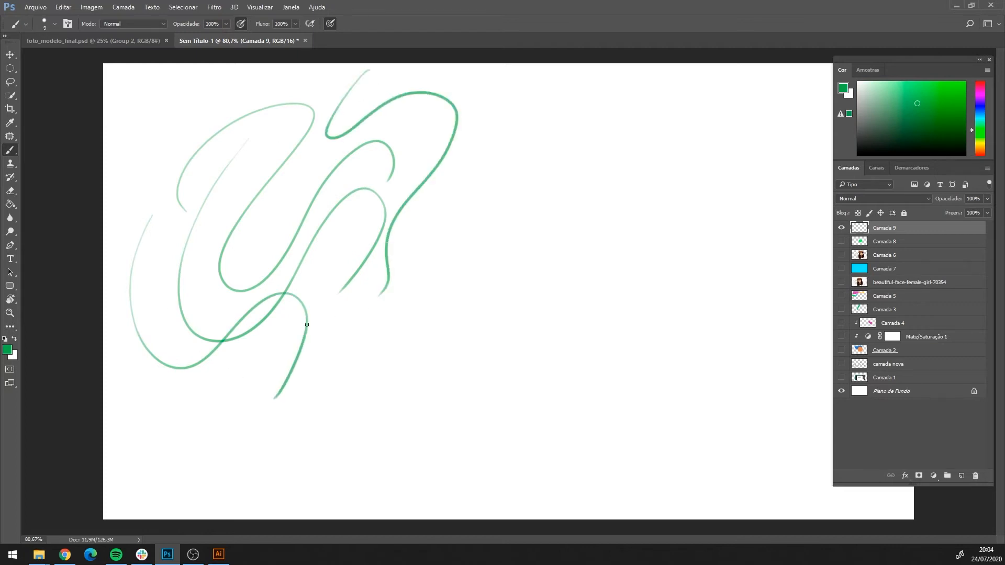
{"action": "mouse_move", "coordinate": [163, 393]}
{"action": "left_mouse_down"}
{"action": "mouse_move", "coordinate": [344, 286]}
{"action": "mouse_move", "coordinate": [342, 333]}
{"action": "left_mouse_up"}
{"action": "mouse_move", "coordinate": [461, 158]}
{"action": "left_mouse_down"}
{"action": "mouse_move", "coordinate": [372, 131]}
{"action": "mouse_move", "coordinate": [330, 145]}
{"action": "left_mouse_up"}
{"action": "left_click_drag", "start_coordinate": [213, 80], "coordinate": [208, 188]}
{"action": "mouse_move", "coordinate": [457, 119]}
{"action": "left_mouse_down"}
{"action": "mouse_move", "coordinate": [415, 142]}
{"action": "mouse_move", "coordinate": [403, 178]}
{"action": "left_mouse_up"}
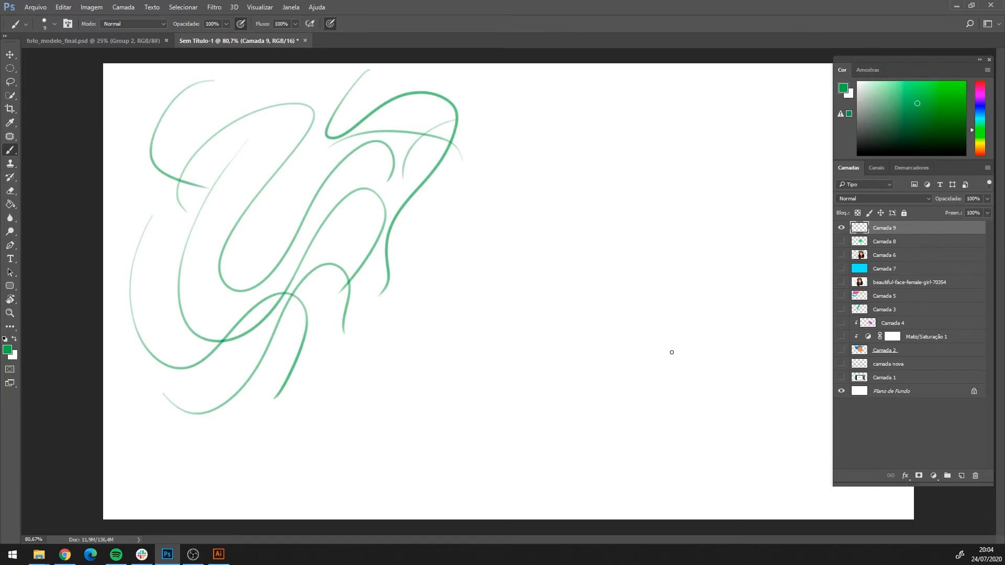
Enlarge the brush to about 101 px and paint broad curved strokes over the thin green lines.
{"action": "left_click", "coordinate": [54, 24]}
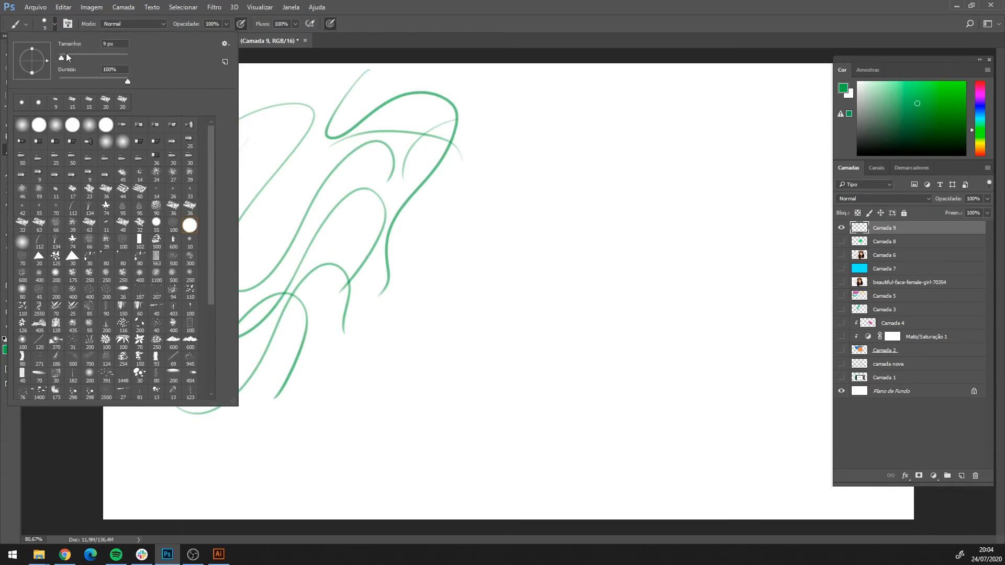
{"action": "left_click_drag", "start_coordinate": [75, 56], "coordinate": [93, 56]}
{"action": "left_click_drag", "start_coordinate": [539, 137], "coordinate": [461, 264]}
{"action": "mouse_move", "coordinate": [610, 126]}
{"action": "left_mouse_down"}
{"action": "mouse_move", "coordinate": [516, 94]}
{"action": "mouse_move", "coordinate": [342, 266]}
{"action": "mouse_move", "coordinate": [233, 285]}
{"action": "left_mouse_up"}
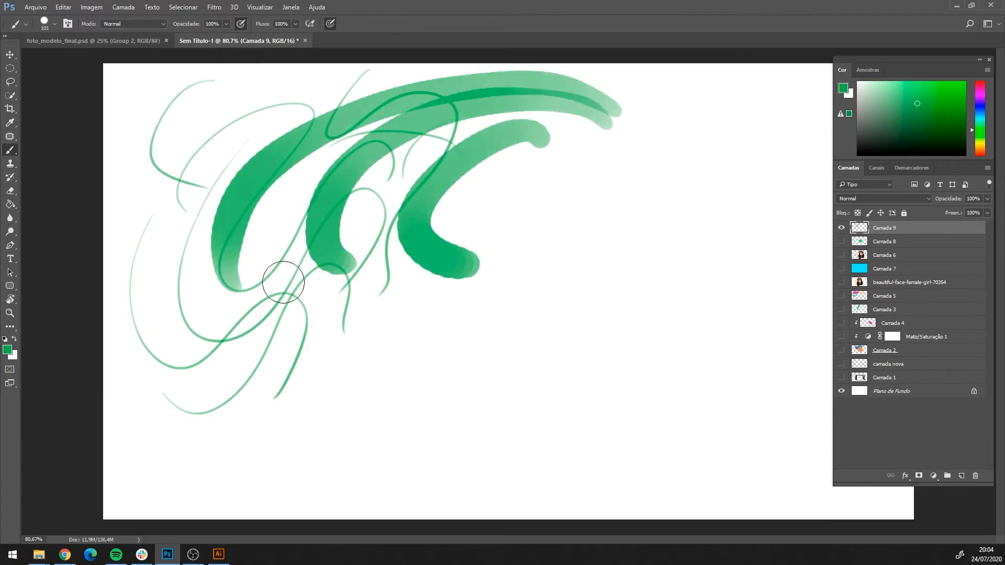
Examine the brush's advanced settings and close them without changes.
{"action": "left_click", "coordinate": [68, 24]}
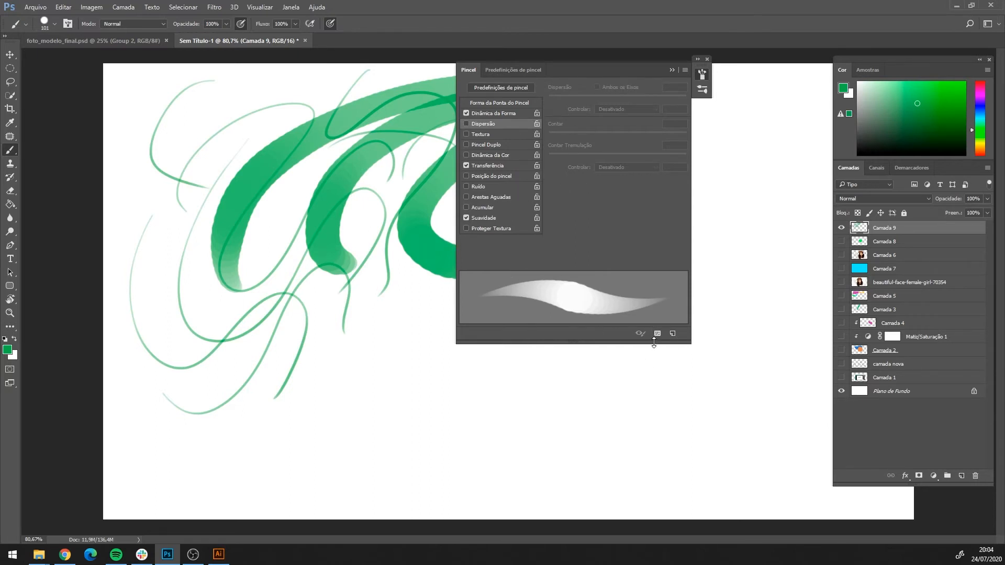
{"action": "left_click", "coordinate": [672, 69]}
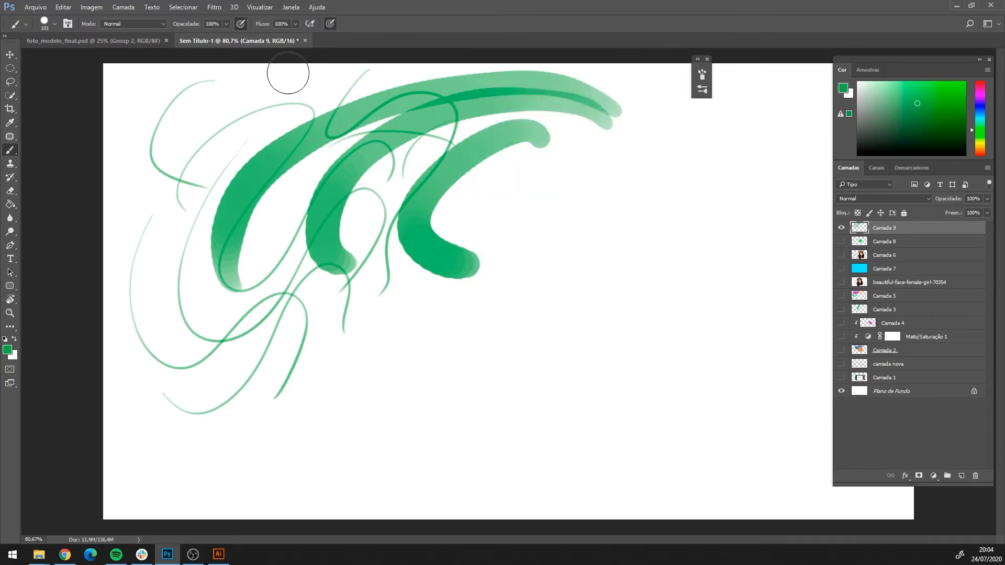
{"action": "left_click", "coordinate": [707, 58]}
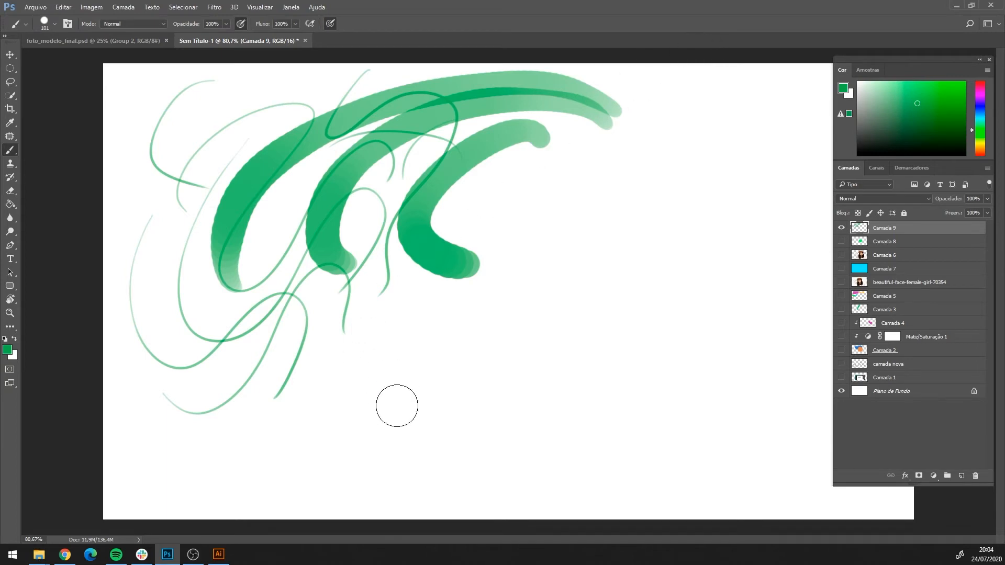
Delete the painted layer Camada 9 and add a new empty layer in its place.
{"action": "left_click", "coordinate": [975, 475]}
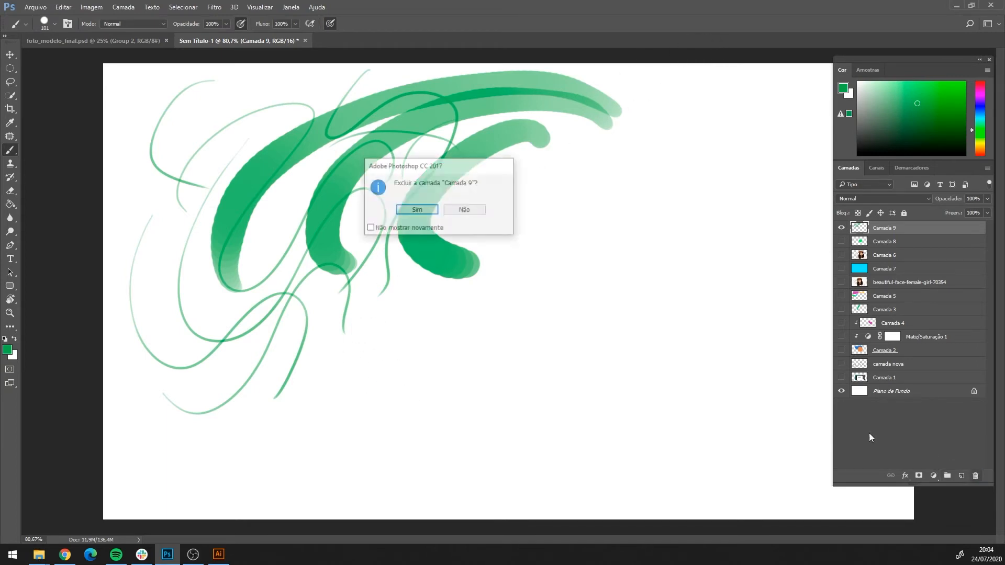
{"action": "left_click", "coordinate": [405, 210]}
{"action": "left_click", "coordinate": [961, 475]}
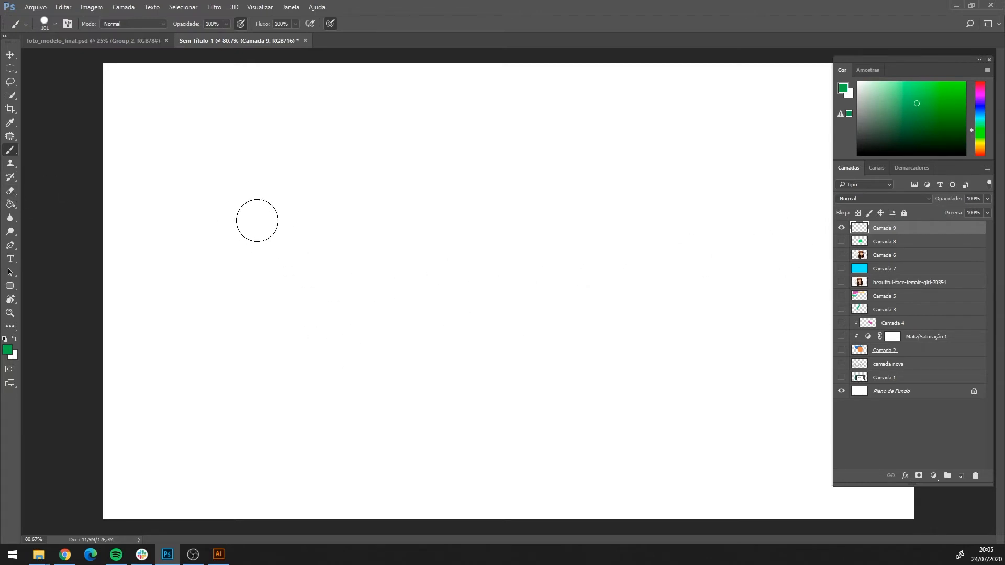
Paint three broad green arcs one below another in the upper-left area of the canvas.
{"action": "left_click_drag", "start_coordinate": [183, 214], "coordinate": [325, 171]}
{"action": "left_click_drag", "start_coordinate": [189, 280], "coordinate": [311, 227]}
{"action": "left_click_drag", "start_coordinate": [188, 337], "coordinate": [298, 282]}
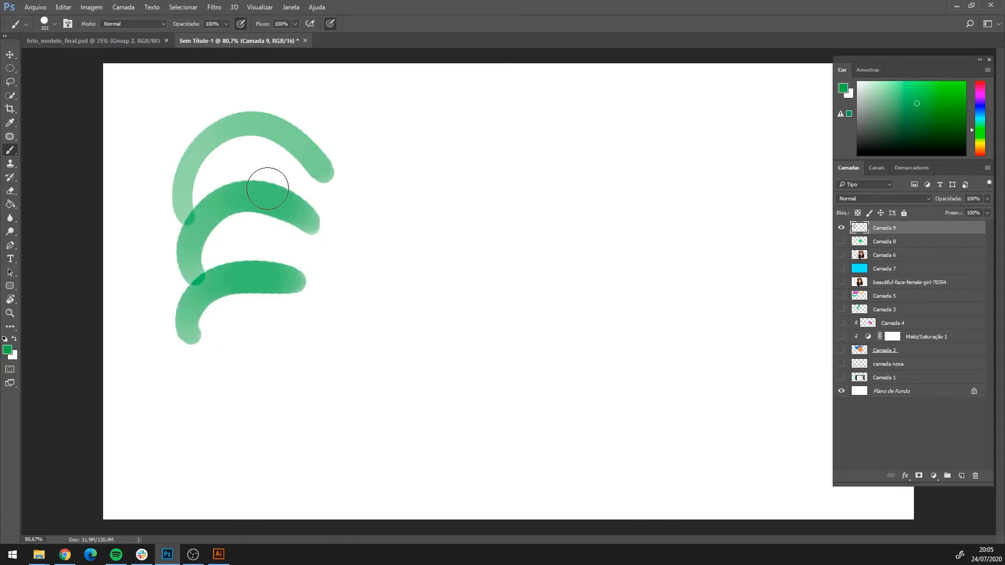
Enlarge the Eraser to 60 px and erase several crossing strips through the three green arcs.
{"action": "left_click", "coordinate": [12, 191]}
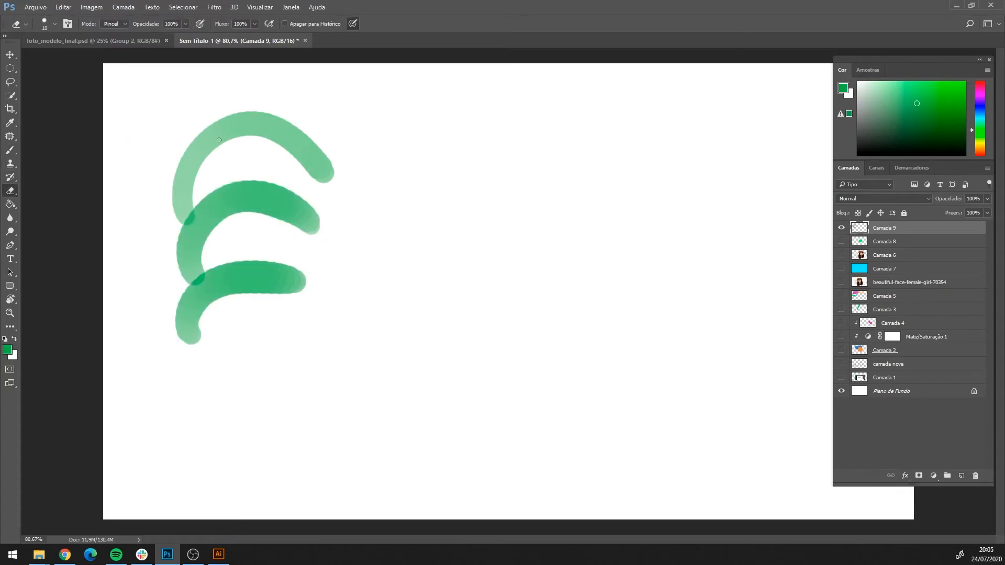
{"action": "key", "text": "bracketright"}
{"action": "key", "text": "bracketright"}
{"action": "key", "text": "bracketright"}
{"action": "key", "text": "bracketright"}
{"action": "key", "text": "bracketright"}
{"action": "left_click_drag", "start_coordinate": [221, 87], "coordinate": [220, 201]}
{"action": "left_click_drag", "start_coordinate": [260, 87], "coordinate": [250, 204]}
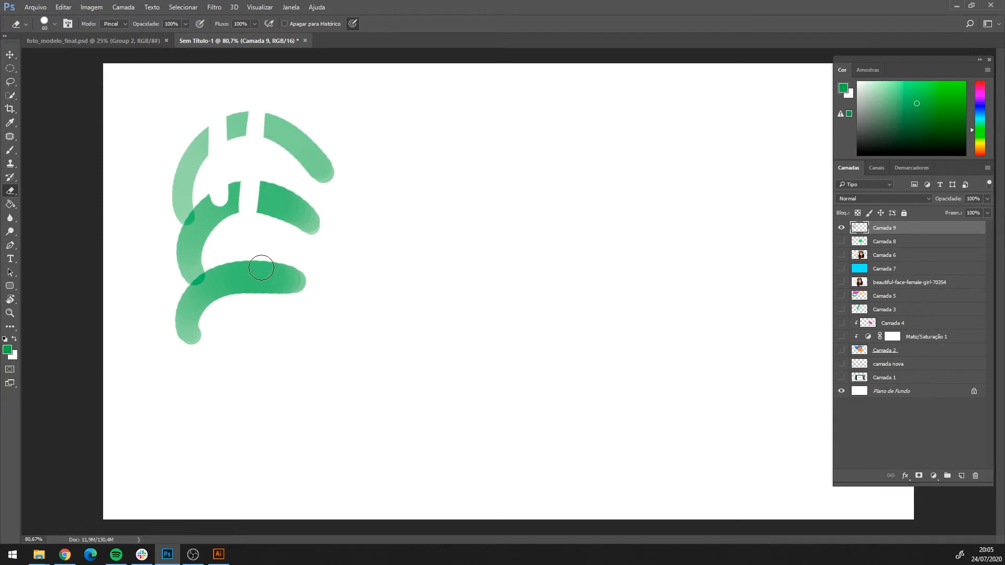
{"action": "mouse_move", "coordinate": [184, 214]}
{"action": "left_mouse_down"}
{"action": "mouse_move", "coordinate": [226, 329]}
{"action": "mouse_move", "coordinate": [258, 175]}
{"action": "left_mouse_up"}
{"action": "left_click_drag", "start_coordinate": [253, 309], "coordinate": [333, 137]}
{"action": "left_click_drag", "start_coordinate": [256, 327], "coordinate": [330, 130]}
{"action": "left_click_drag", "start_coordinate": [198, 116], "coordinate": [197, 302]}
{"action": "left_click_drag", "start_coordinate": [216, 208], "coordinate": [266, 199]}
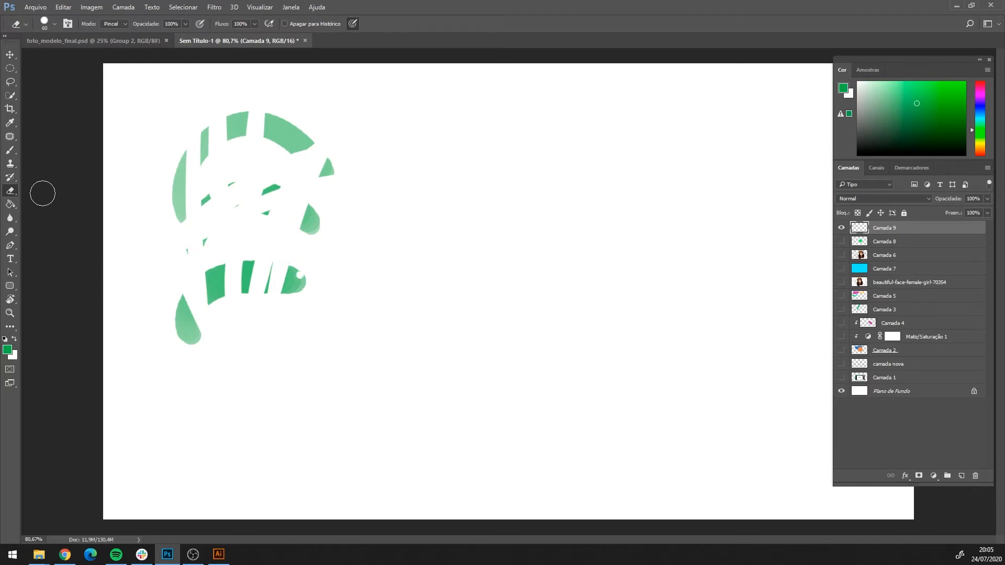
Flood the empty area around the erased arcs with green using the Paint Bucket.
{"action": "left_click", "coordinate": [10, 204]}
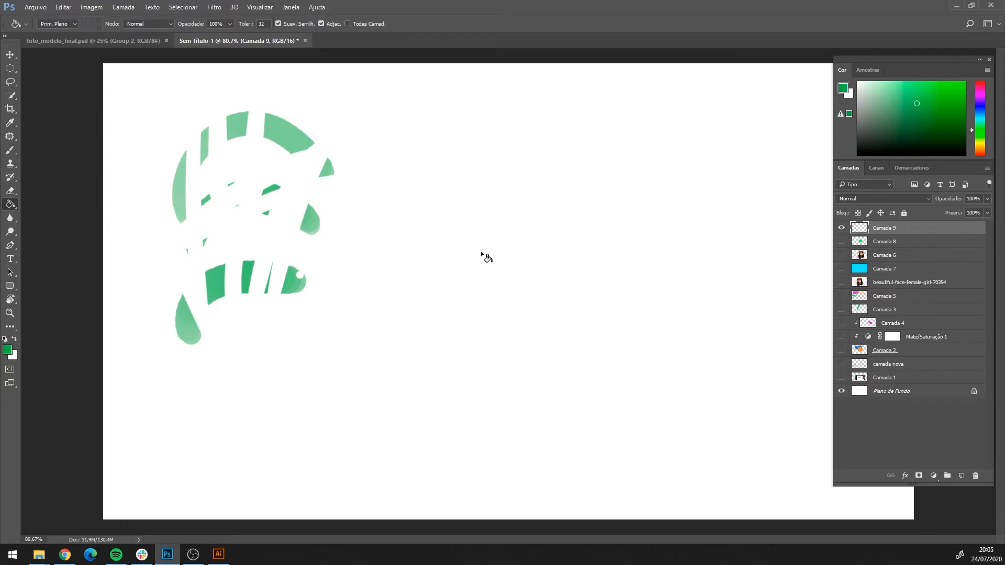
{"action": "left_click", "coordinate": [460, 254]}
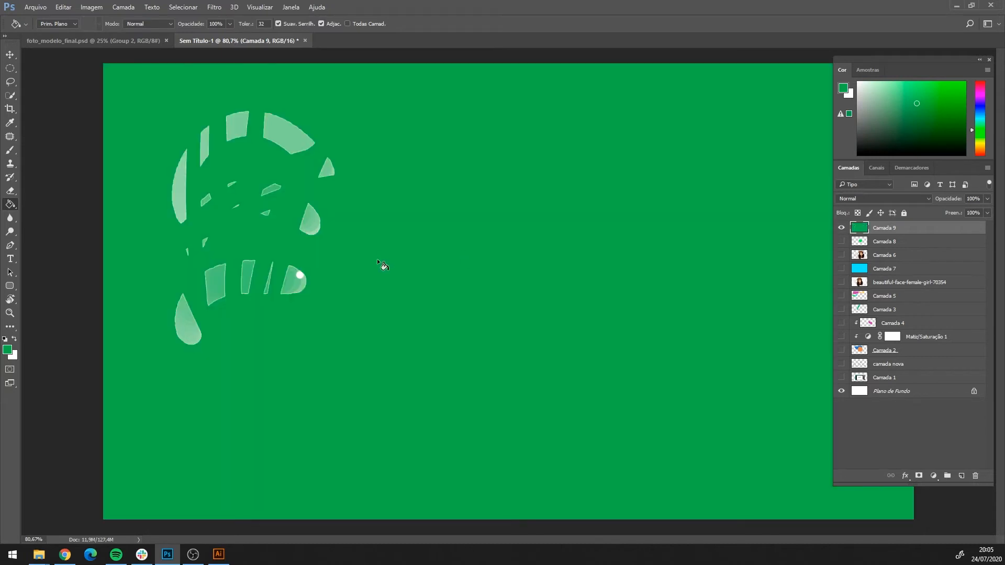
Delete the layer with the erased arcs and create a fresh empty layer above Camada 8.
{"action": "left_click", "coordinate": [974, 475]}
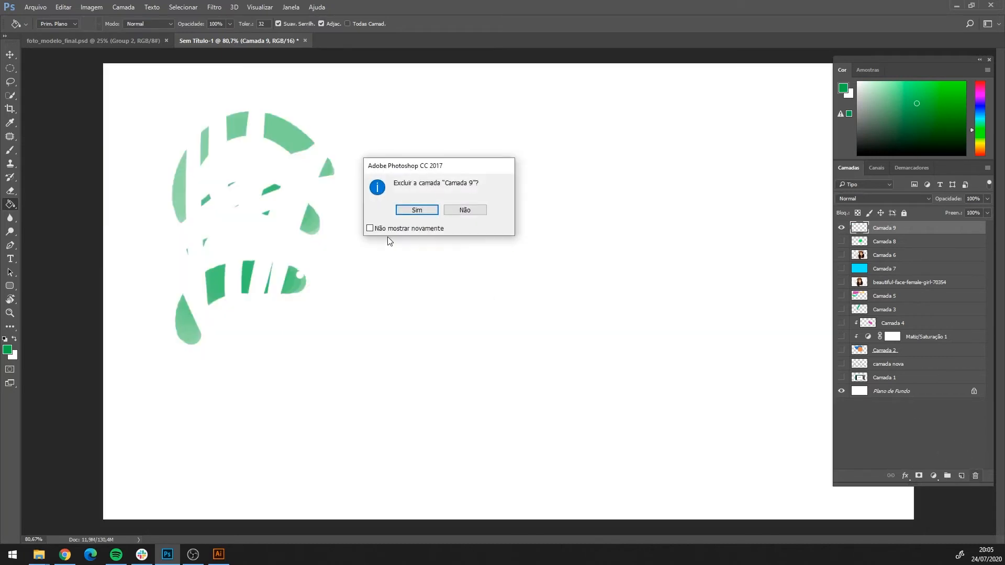
{"action": "left_click", "coordinate": [408, 210]}
{"action": "left_click", "coordinate": [960, 474]}
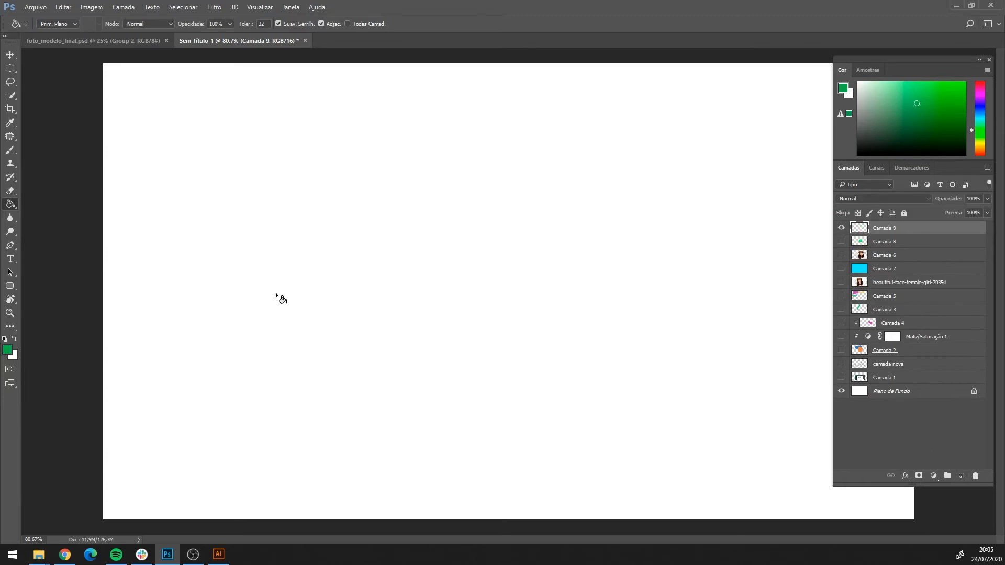
Draw a rounded lasso selection in the upper-left area of the canvas and fill it with green using the Paint Bucket.
{"action": "left_click", "coordinate": [10, 82]}
{"action": "mouse_move", "coordinate": [207, 106]}
{"action": "left_mouse_down"}
{"action": "mouse_move", "coordinate": [258, 197]}
{"action": "mouse_move", "coordinate": [206, 120]}
{"action": "left_mouse_up"}
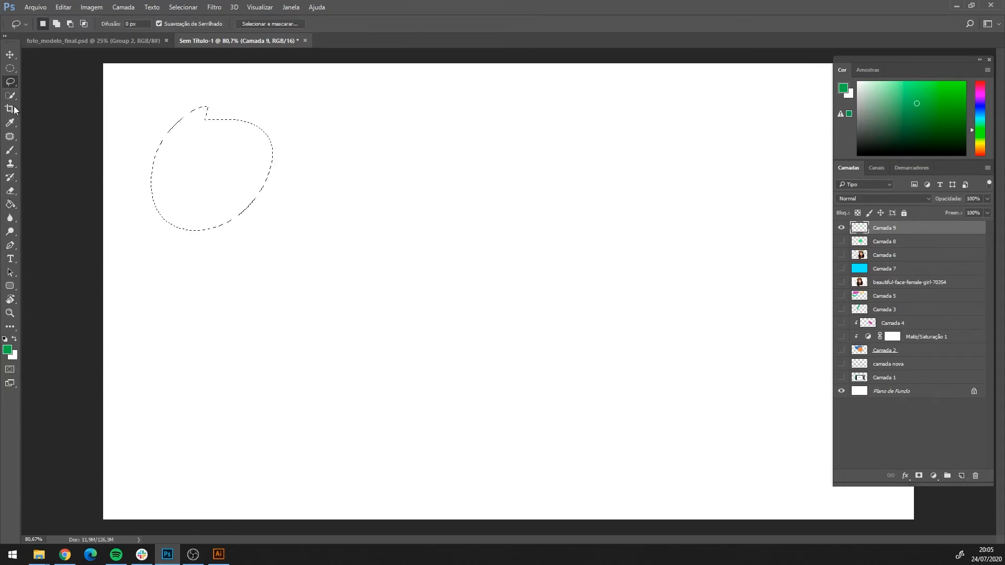
{"action": "left_click", "coordinate": [12, 204]}
{"action": "left_click", "coordinate": [235, 155]}
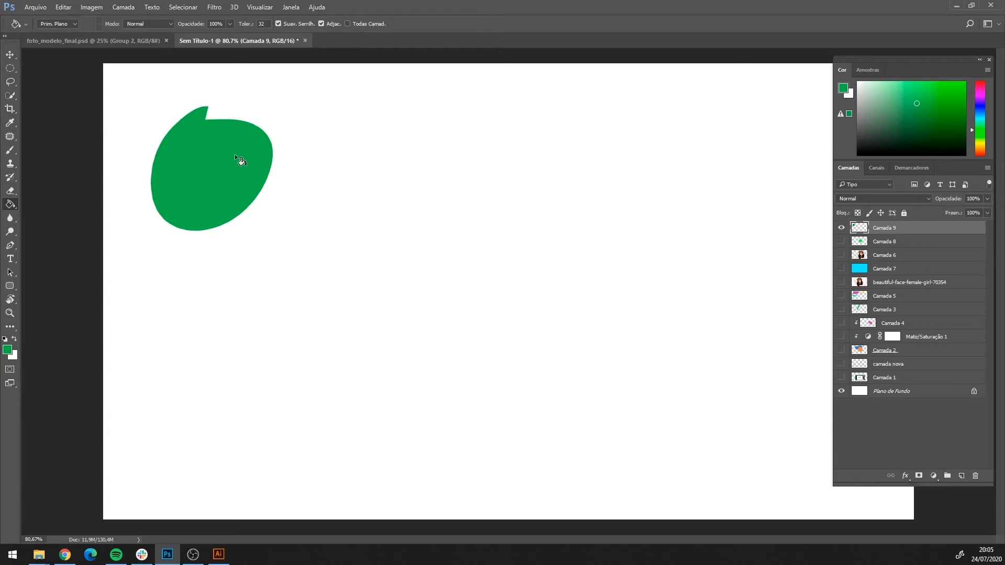
Try a green-to-transparent linear gradient across Camada 9 with the Gradient tool and undo it.
{"action": "right_click", "coordinate": [12, 209]}
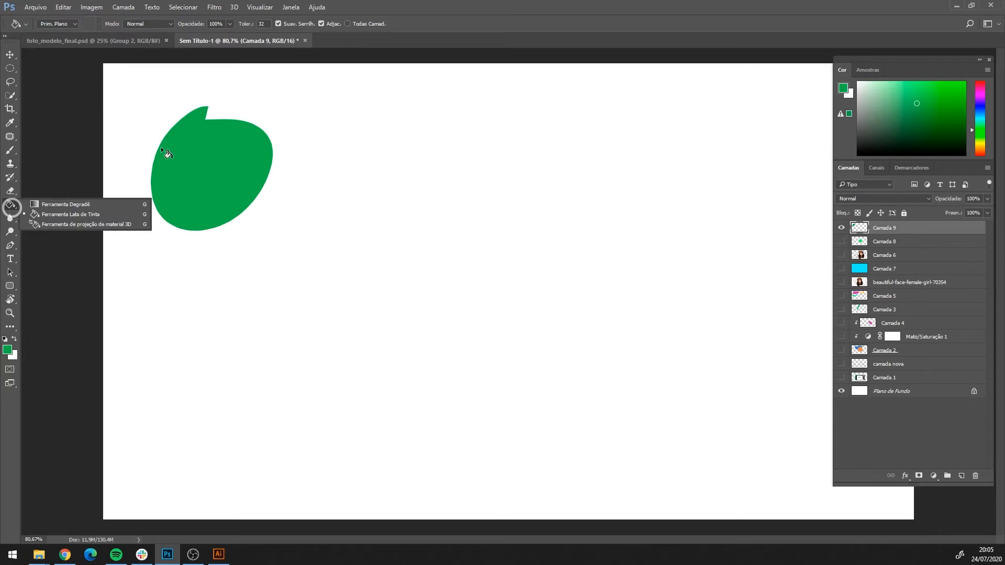
{"action": "left_click", "coordinate": [80, 205]}
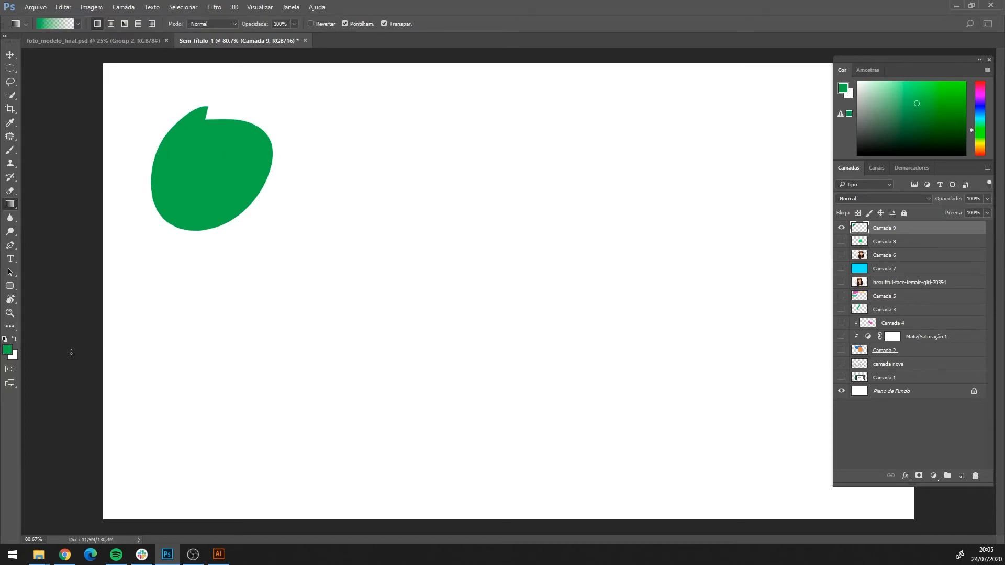
{"action": "left_click_drag", "start_coordinate": [67, 370], "coordinate": [575, 218]}
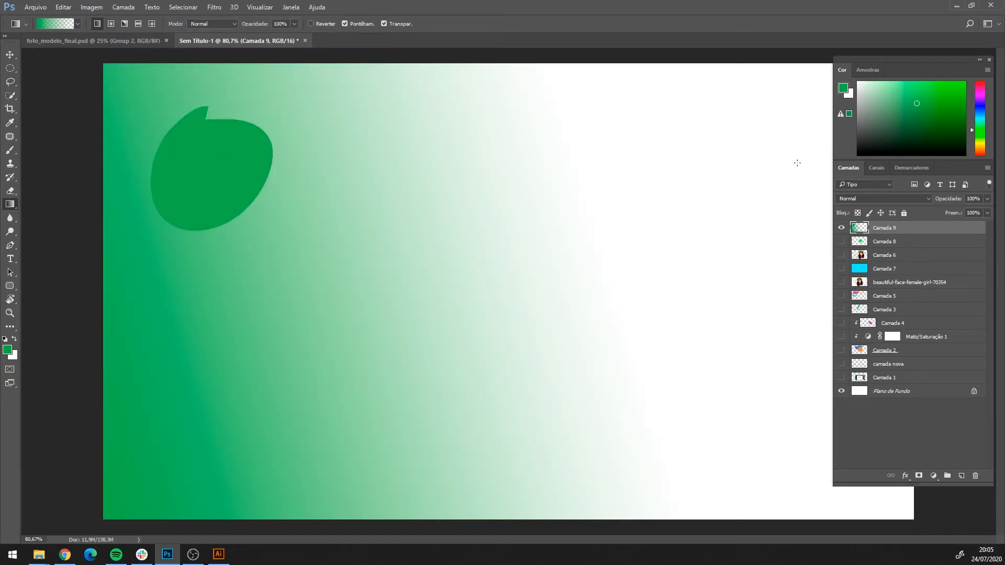
{"action": "key", "text": "ctrl+z"}
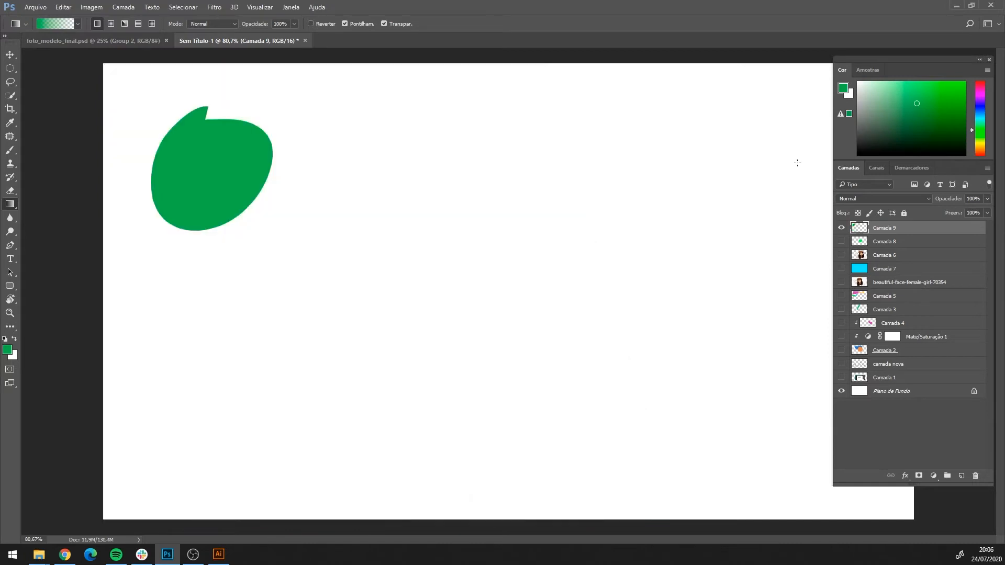
Edit the foreground-to-transparent gradient preset and recolour its end stop light orange.
{"action": "left_click", "coordinate": [60, 22]}
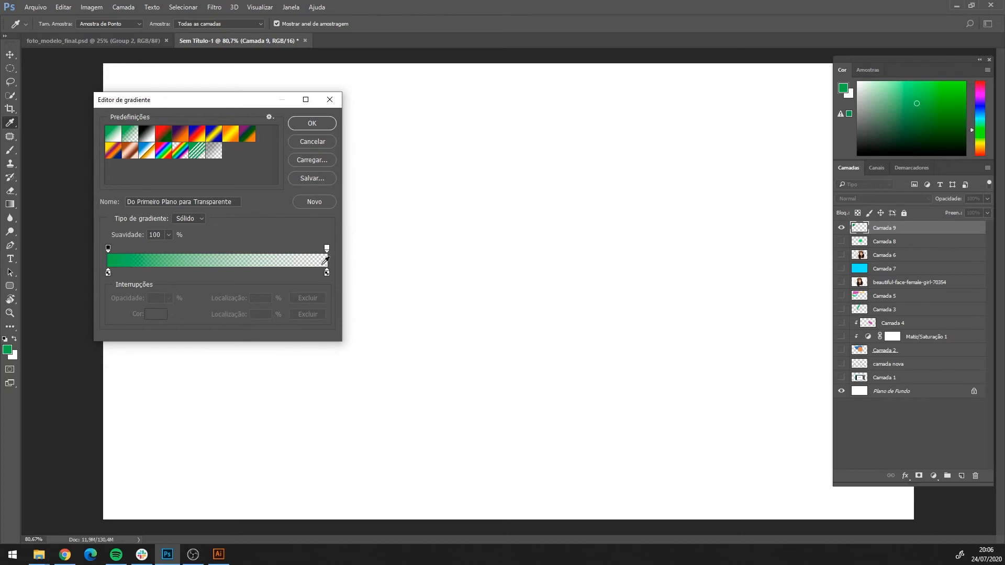
{"action": "left_click", "coordinate": [113, 134]}
{"action": "left_click", "coordinate": [130, 134]}
{"action": "double_click", "coordinate": [326, 273]}
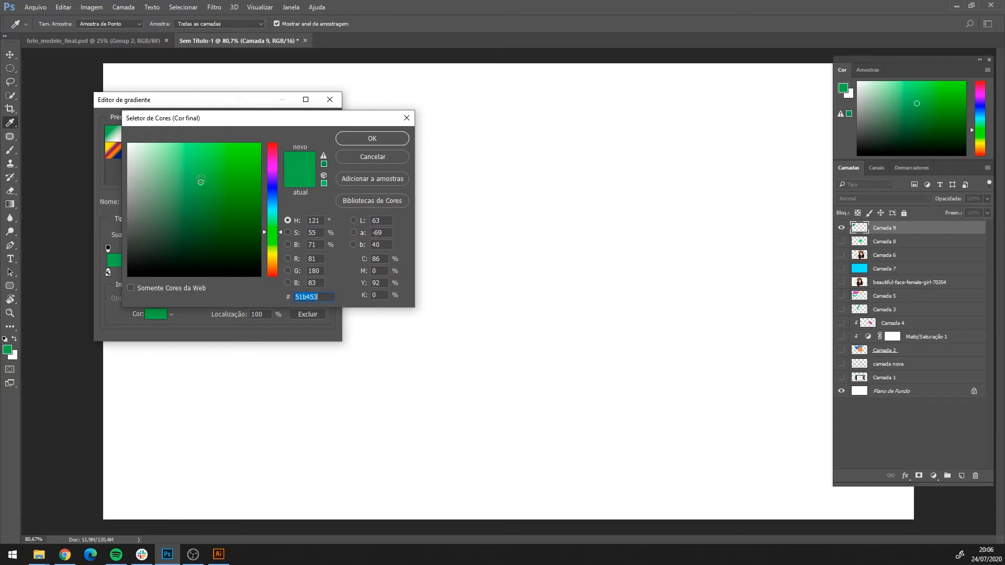
{"action": "left_click", "coordinate": [272, 262]}
{"action": "left_click_drag", "start_coordinate": [222, 171], "coordinate": [232, 127]}
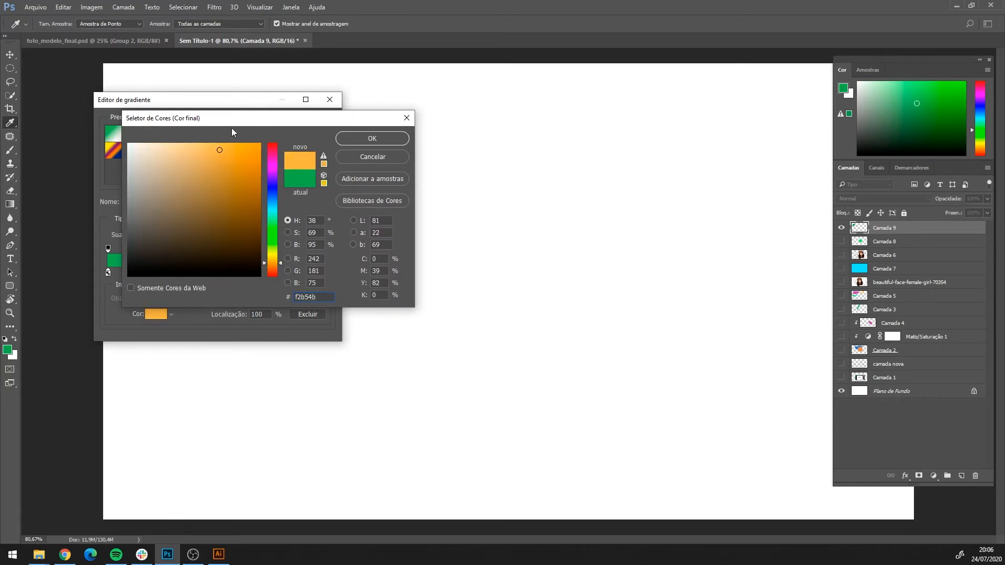
{"action": "left_click", "coordinate": [381, 139]}
Choose the foreground-to-background gradient preset and set its starting colour stop to yellow-orange.
{"action": "left_click", "coordinate": [111, 137]}
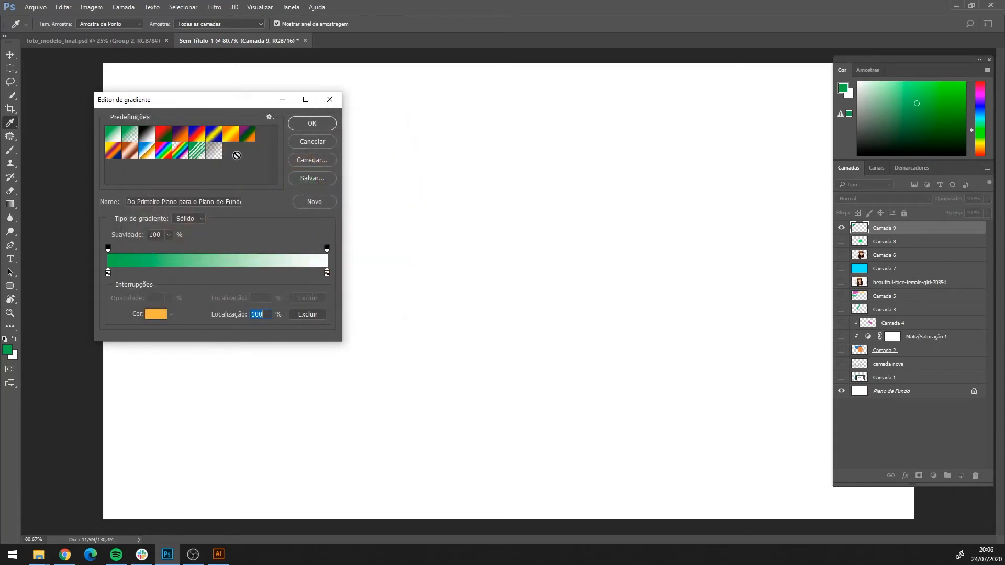
{"action": "double_click", "coordinate": [108, 272]}
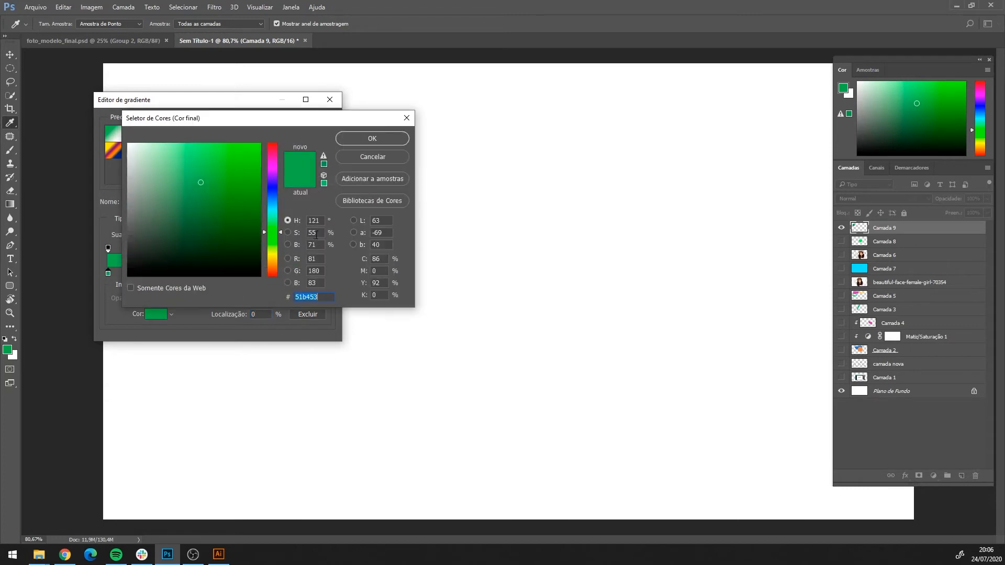
{"action": "left_click", "coordinate": [273, 263]}
{"action": "left_click_drag", "start_coordinate": [222, 175], "coordinate": [227, 148]}
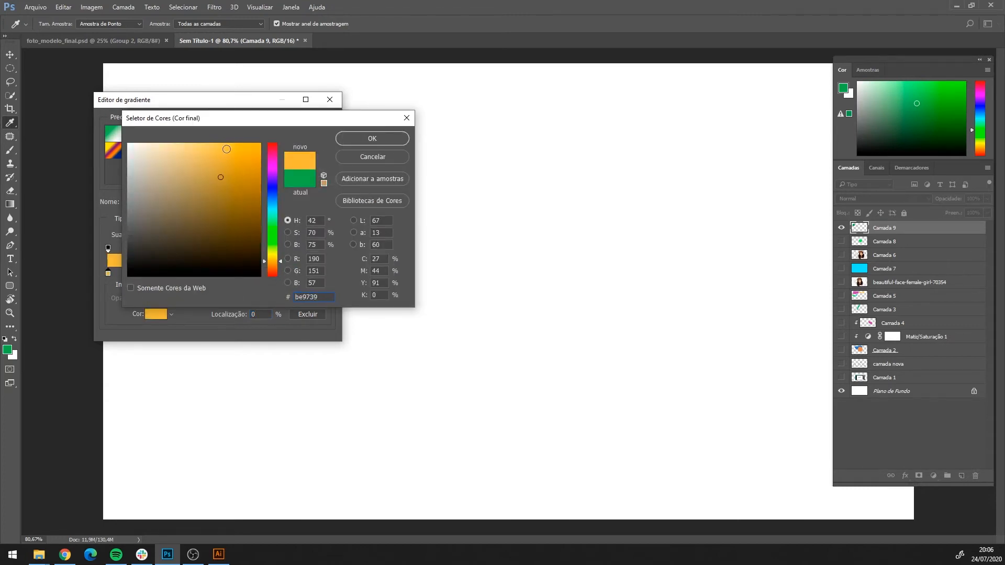
{"action": "left_click", "coordinate": [369, 139]}
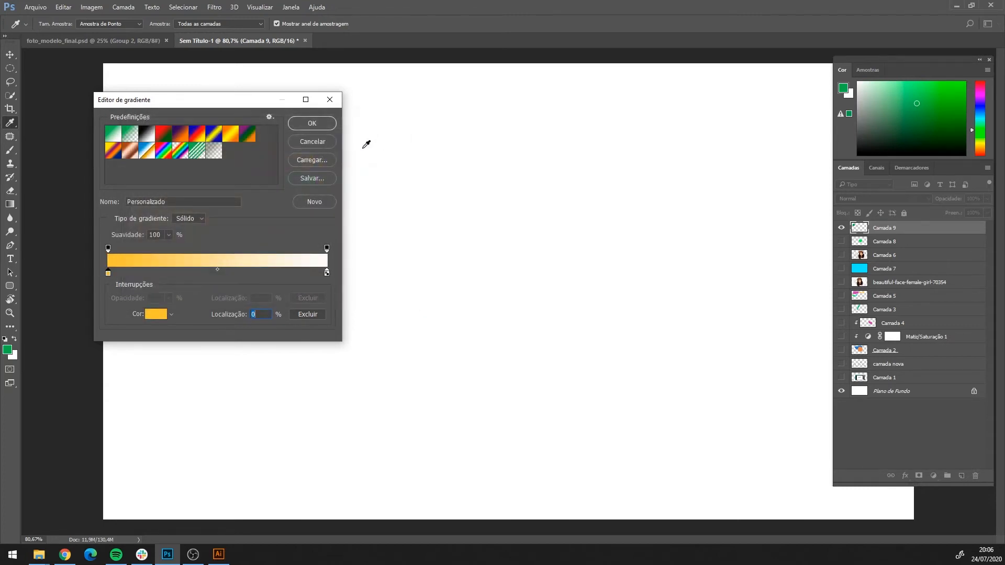
Set the gradient's end colour stop to saturated blue and apply the orange-to-blue gradient horizontally across Camada 9.
{"action": "double_click", "coordinate": [326, 273]}
{"action": "left_click", "coordinate": [272, 190]}
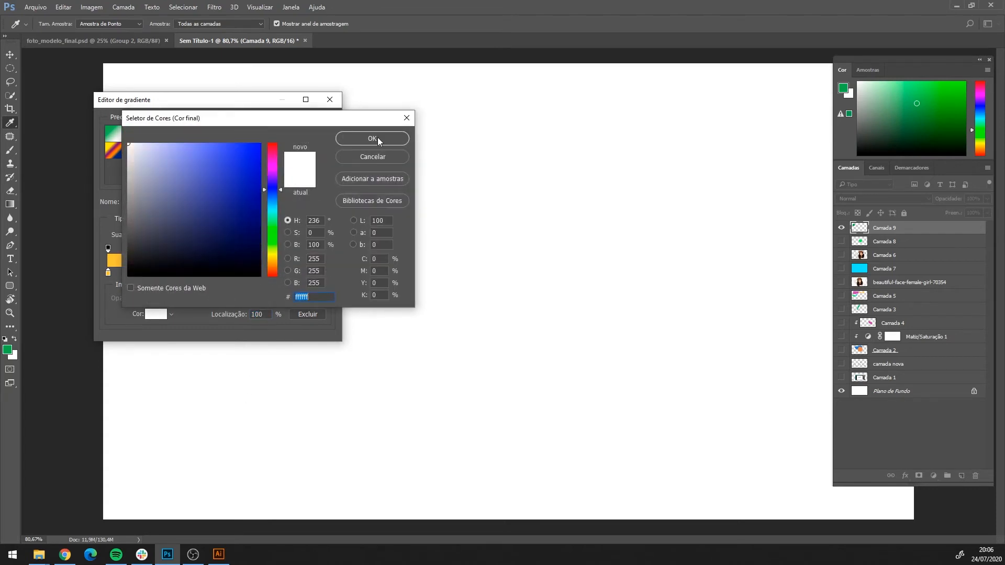
{"action": "left_click", "coordinate": [254, 159]}
{"action": "left_click", "coordinate": [382, 139]}
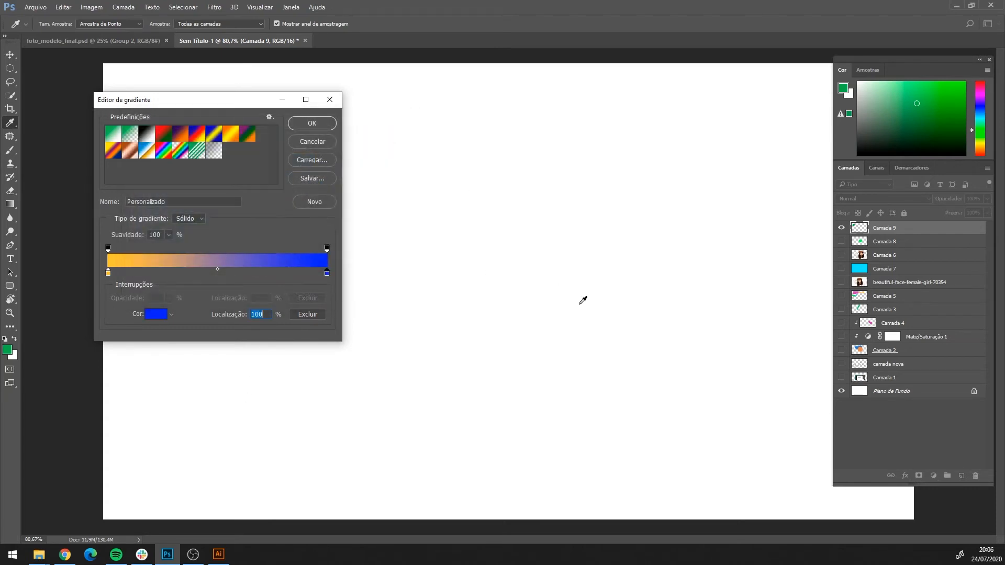
{"action": "left_click", "coordinate": [312, 124]}
{"action": "left_click_drag", "start_coordinate": [82, 264], "coordinate": [786, 267]}
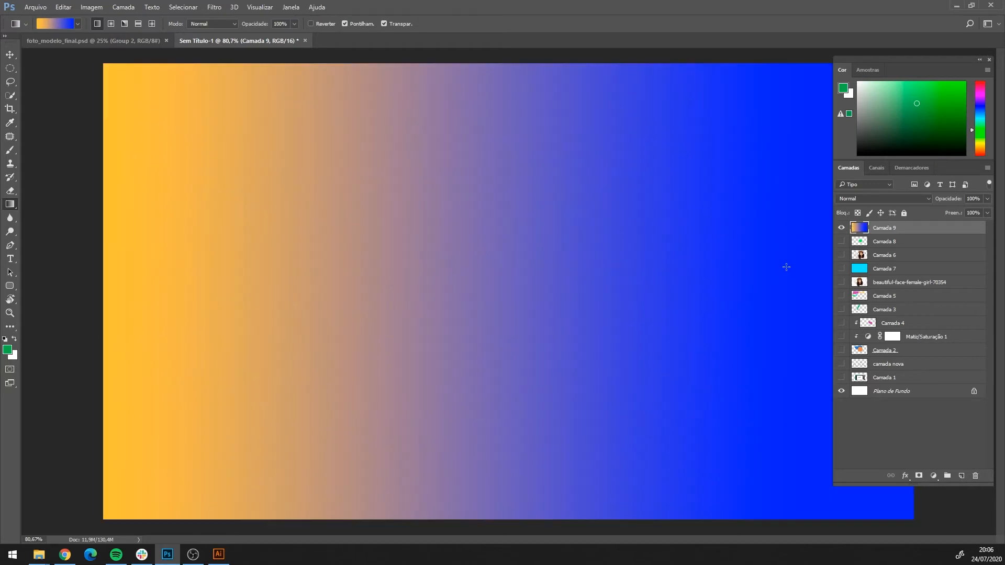
Hide the gradient layer Camada 9 and create a new empty layer above it.
{"action": "scroll", "coordinate": [637, 263], "scroll_direction": "down", "scroll_amount": 3}
{"action": "scroll", "coordinate": [666, 267], "scroll_direction": "up", "scroll_amount": 3}
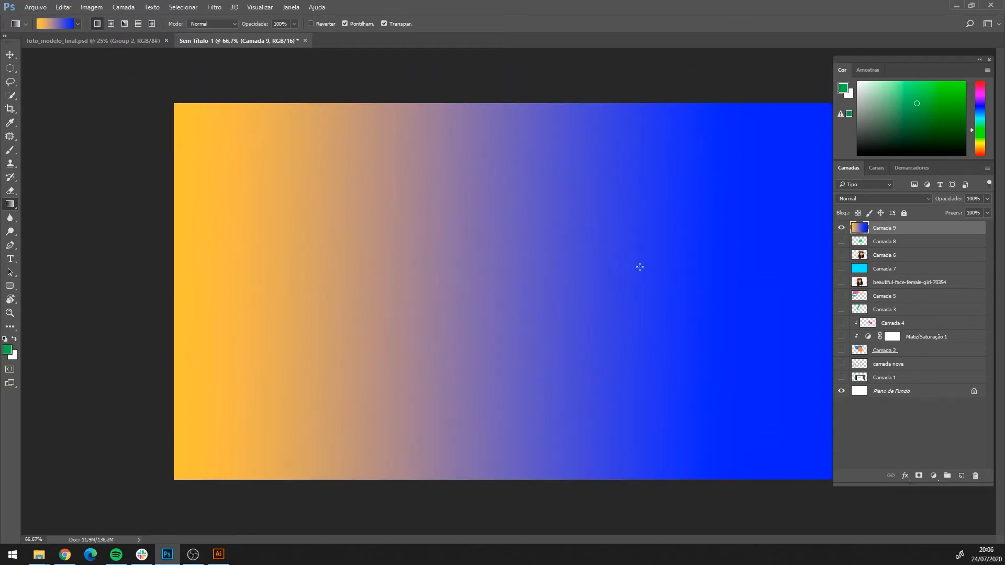
{"action": "scroll", "coordinate": [639, 267], "scroll_direction": "down", "scroll_amount": 1}
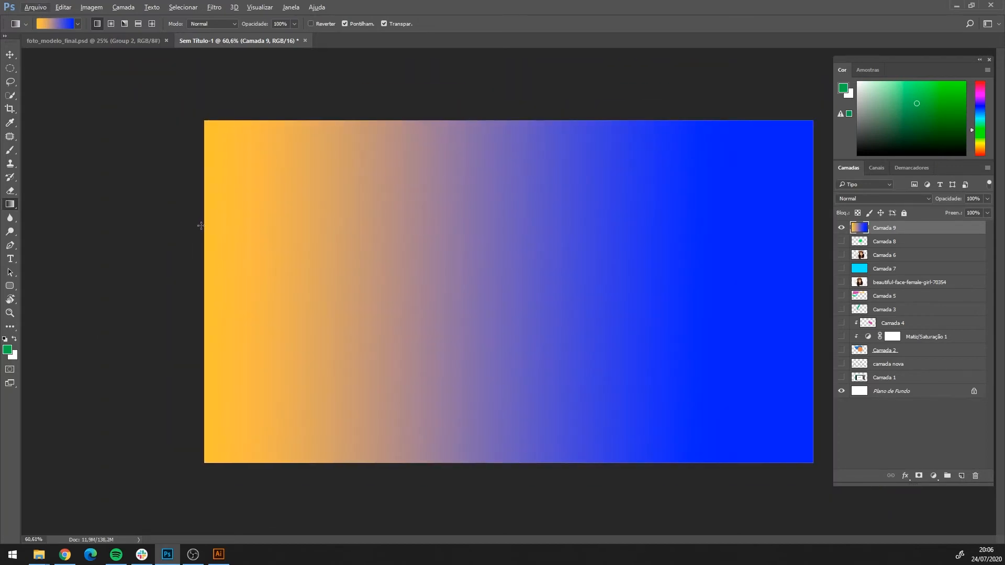
{"action": "left_click", "coordinate": [841, 228]}
{"action": "left_click", "coordinate": [962, 476]}
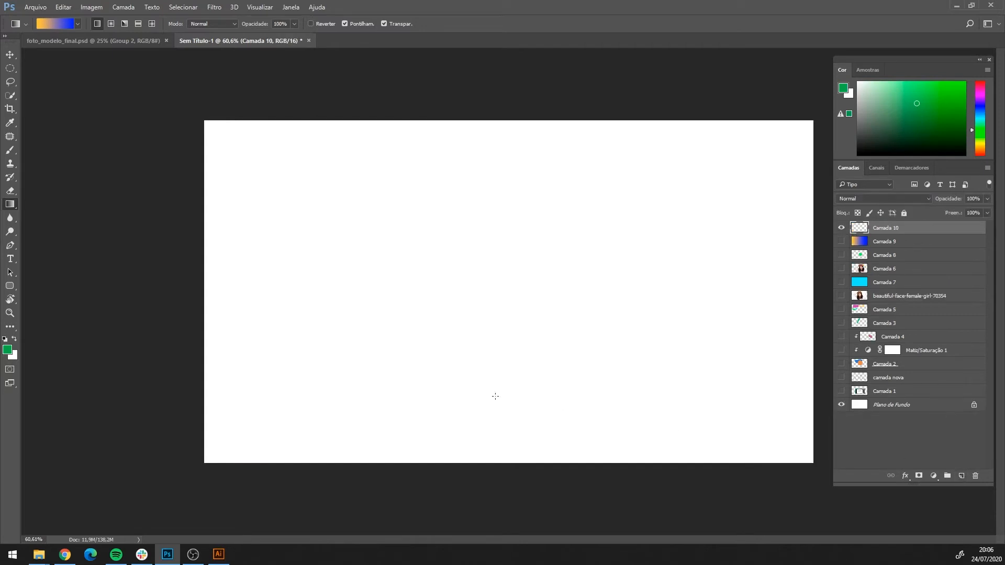
Draw a closed, curved hook-shaped path with the Pen tool in the upper-left area of the canvas.
{"action": "key", "text": "ctrl+plus"}
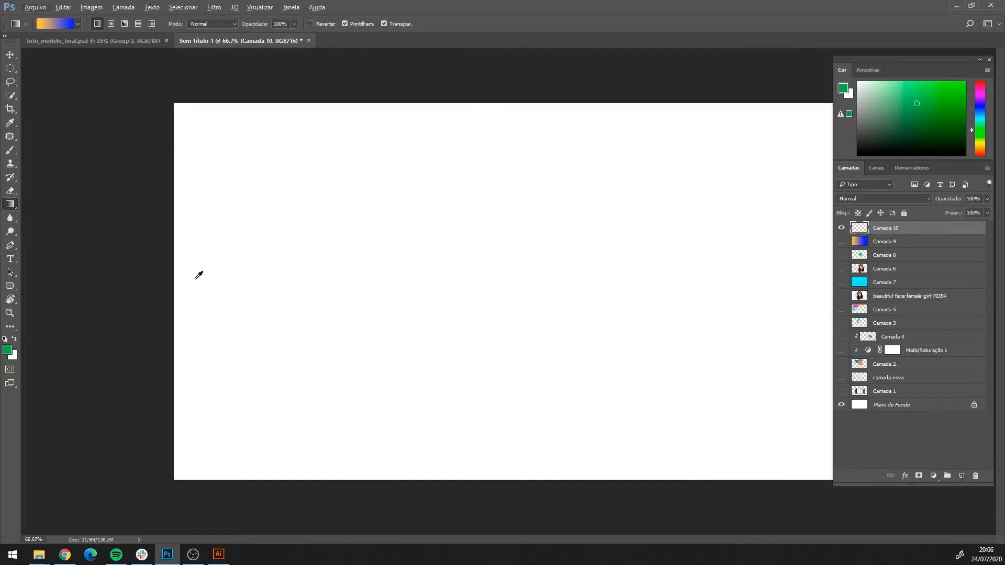
{"action": "left_click", "coordinate": [10, 246]}
{"action": "left_click", "coordinate": [236, 211]}
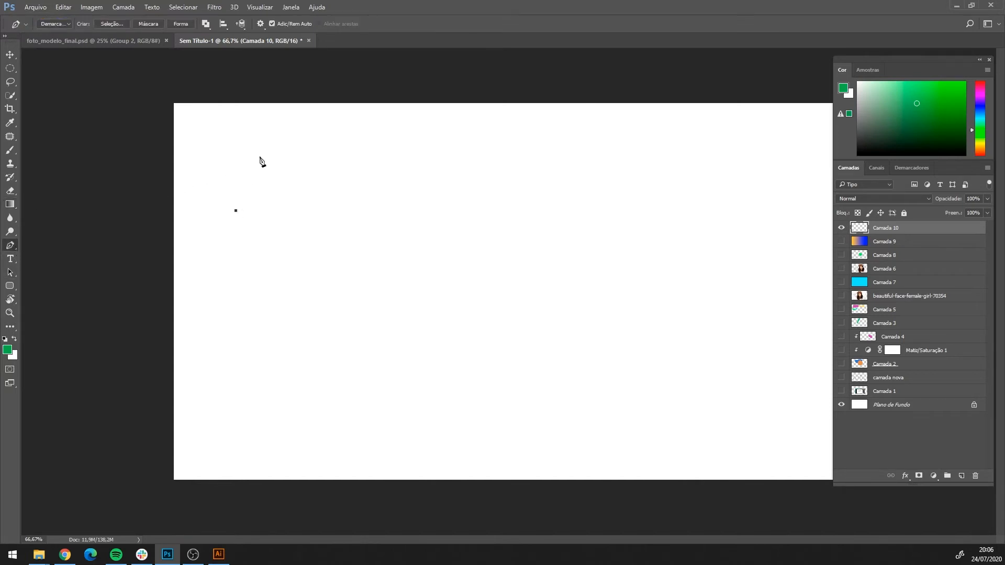
{"action": "left_click_drag", "start_coordinate": [260, 156], "coordinate": [312, 136]}
{"action": "left_click_drag", "start_coordinate": [359, 165], "coordinate": [371, 219]}
{"action": "left_click_drag", "start_coordinate": [307, 276], "coordinate": [278, 262]}
{"action": "left_click_drag", "start_coordinate": [289, 209], "coordinate": [292, 180]}
{"action": "left_click_drag", "start_coordinate": [261, 189], "coordinate": [252, 202]}
{"action": "left_click", "coordinate": [237, 210]}
Convert the closed path into a new anti-aliased selection with a 0-pixel feather and deselect it.
{"action": "left_click", "coordinate": [114, 25]}
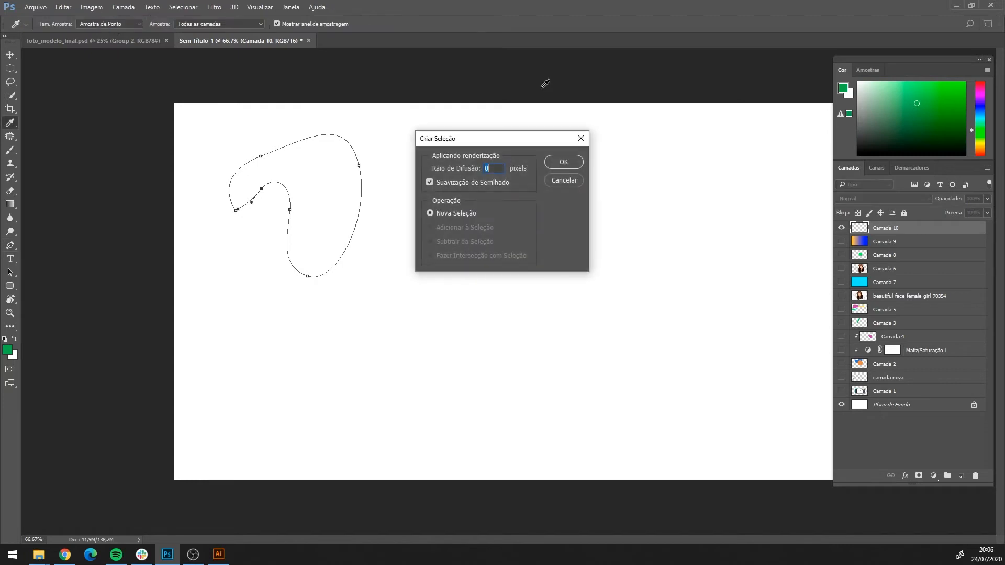
{"action": "left_click", "coordinate": [561, 161]}
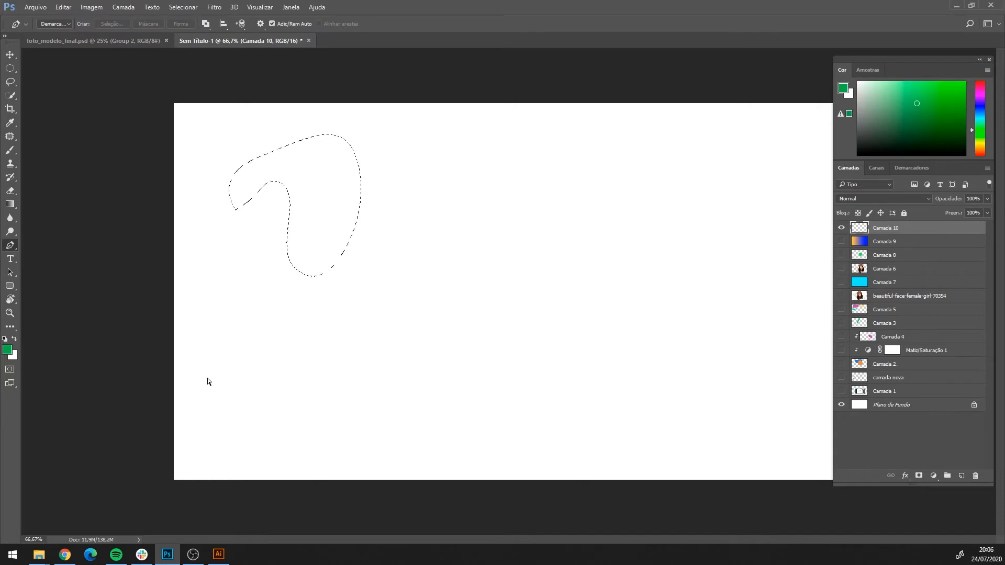
{"action": "key", "text": "ctrl+d"}
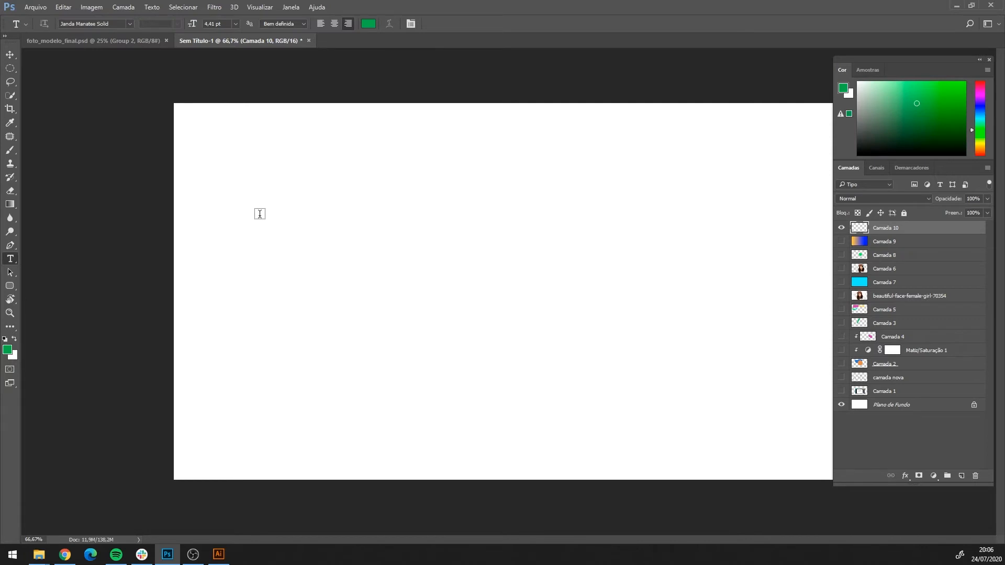
Add the green text "O QUE EU QUISER" at 30 pt in Janda Manatee Solid, left of the canvas centre.
{"action": "left_click", "coordinate": [235, 24]}
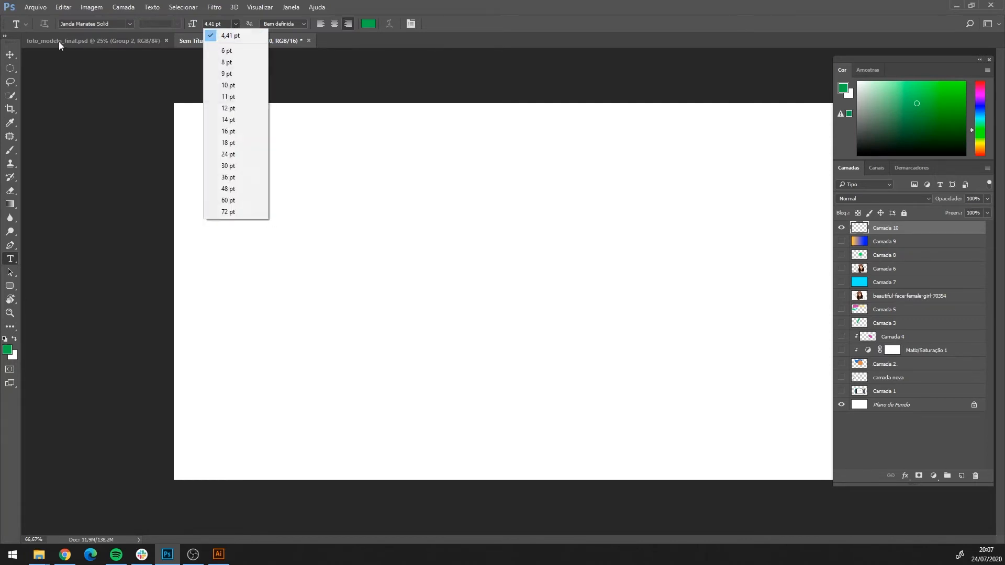
{"action": "left_click", "coordinate": [237, 165]}
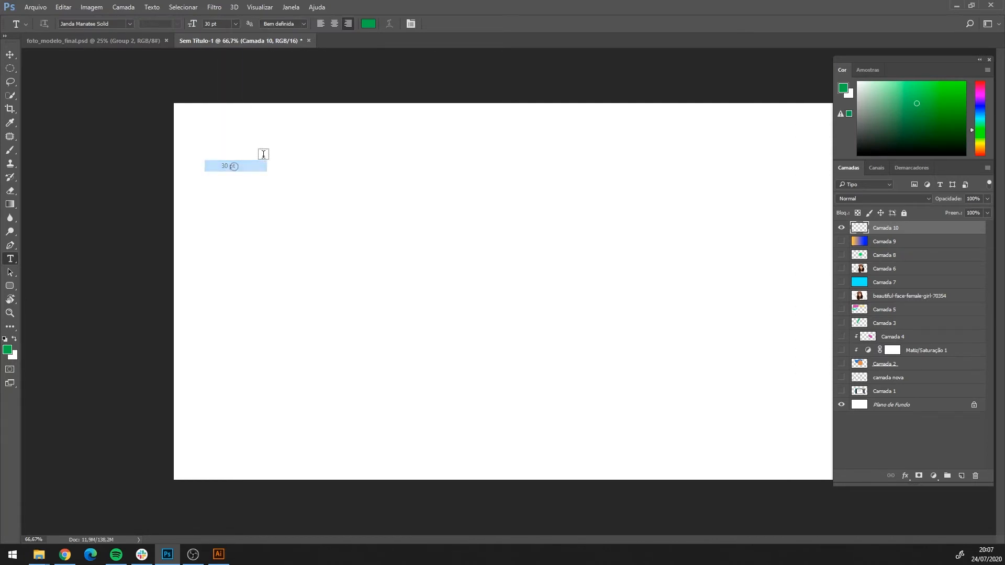
{"action": "left_click", "coordinate": [336, 239]}
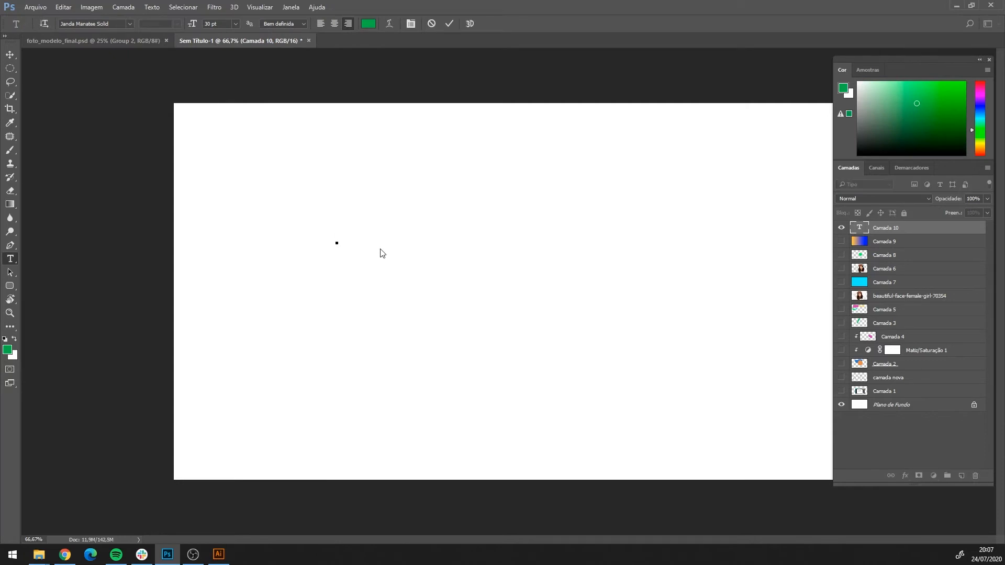
{"action": "type", "text": "O QUE EU QUISER"}
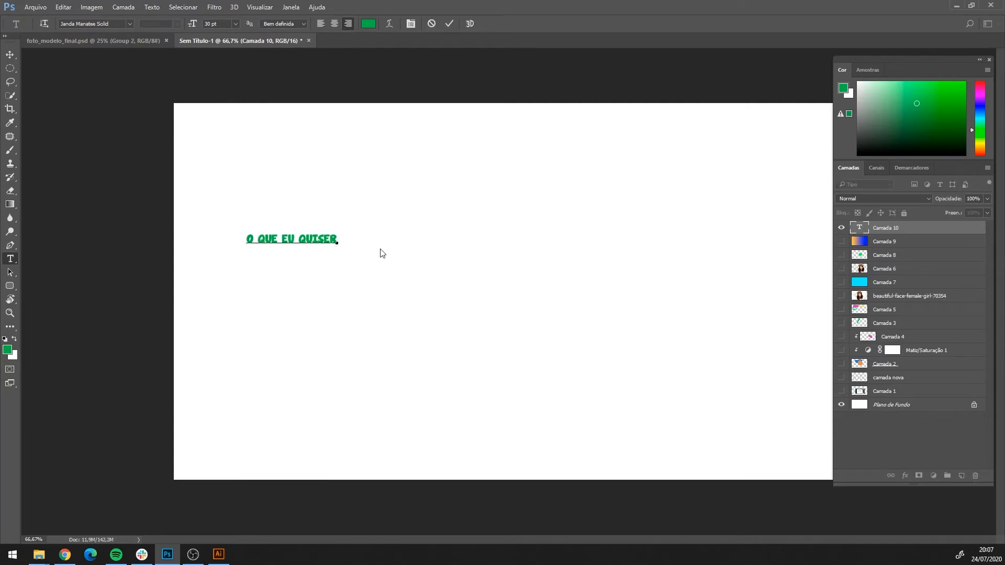
{"action": "left_click", "coordinate": [10, 54]}
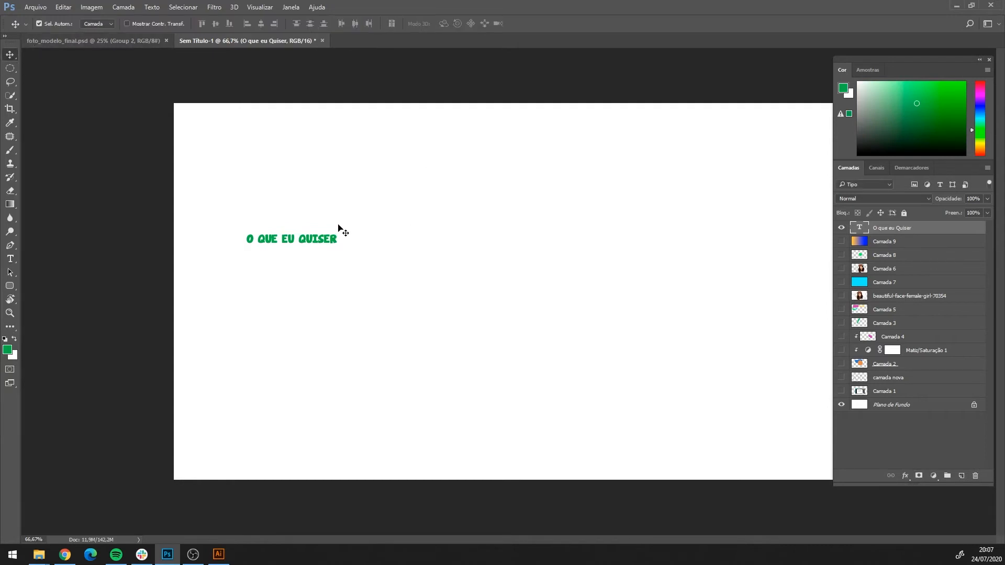
Scale the text up proportionally with Free Transform to about 124 pt.
{"action": "key", "text": "ctrl"}
{"action": "key", "text": "ctrl+t"}
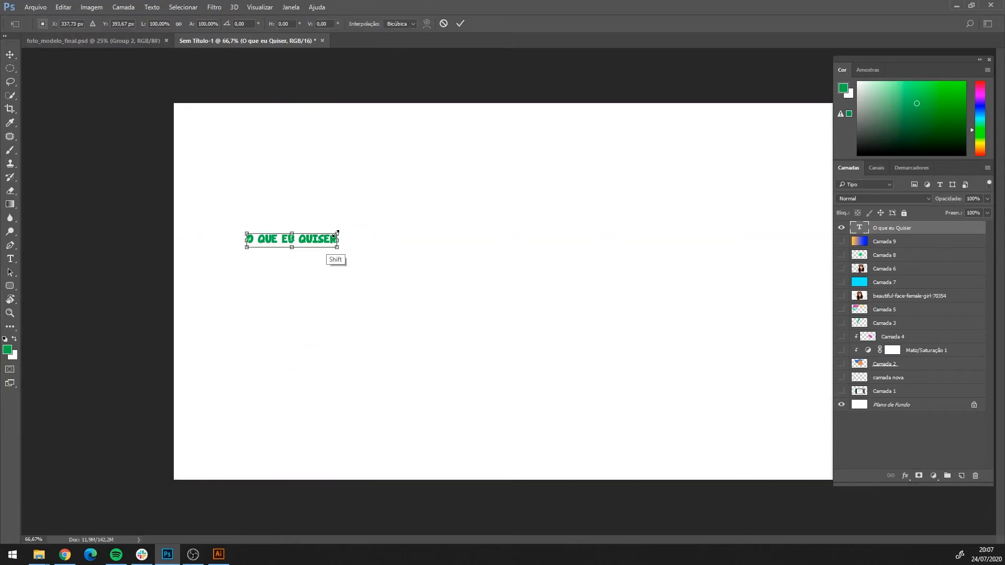
{"action": "left_click_drag", "start_coordinate": [338, 234], "coordinate": [623, 86]}
{"action": "key", "text": "Return"}
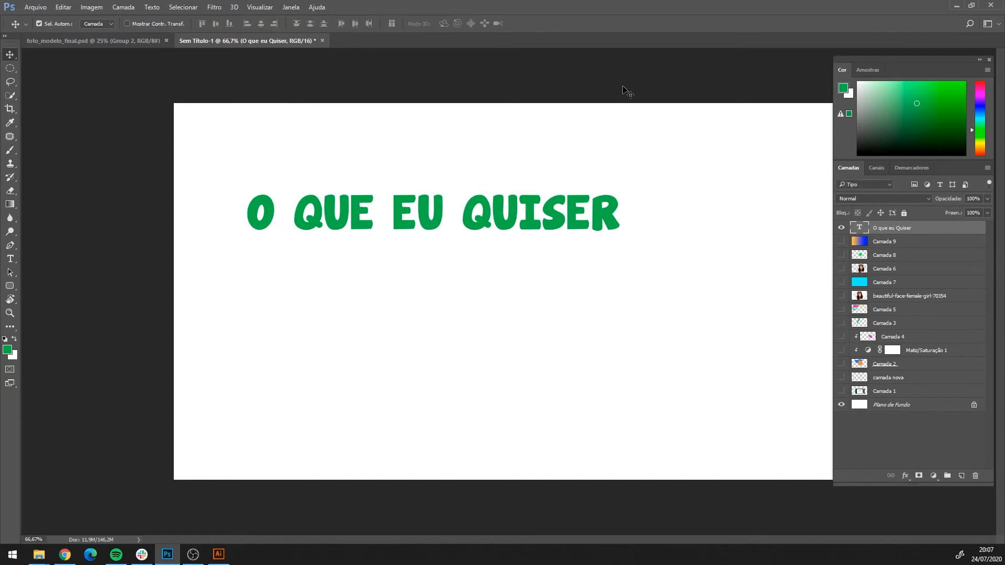
Change the font of the whole "O QUE EU QUISER" text to Arial and set its size to 30 pt.
{"action": "left_click", "coordinate": [10, 259]}
{"action": "left_click_drag", "start_coordinate": [619, 219], "coordinate": [168, 254]}
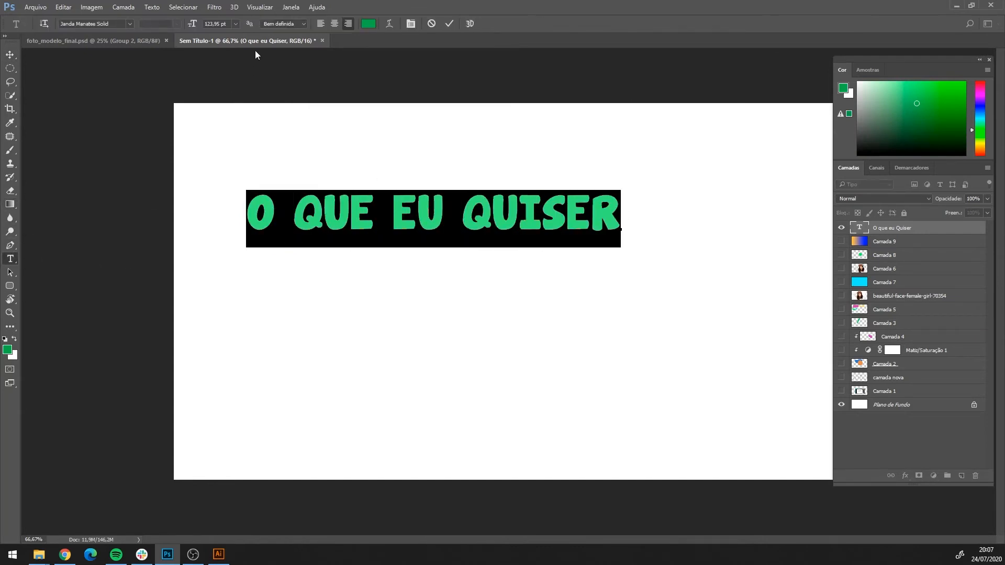
{"action": "left_click", "coordinate": [127, 24]}
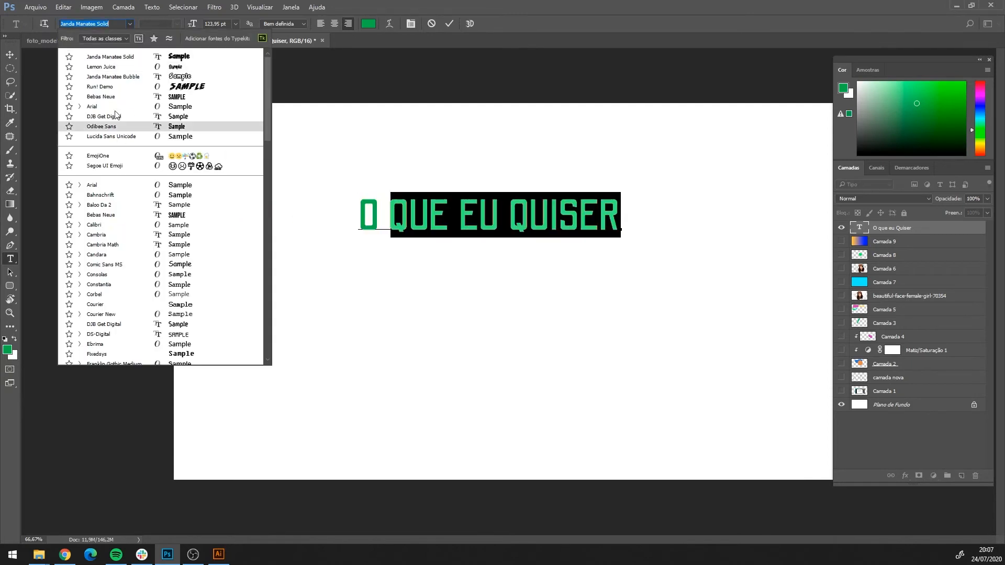
{"action": "left_click", "coordinate": [158, 76]}
{"action": "left_click", "coordinate": [235, 24]}
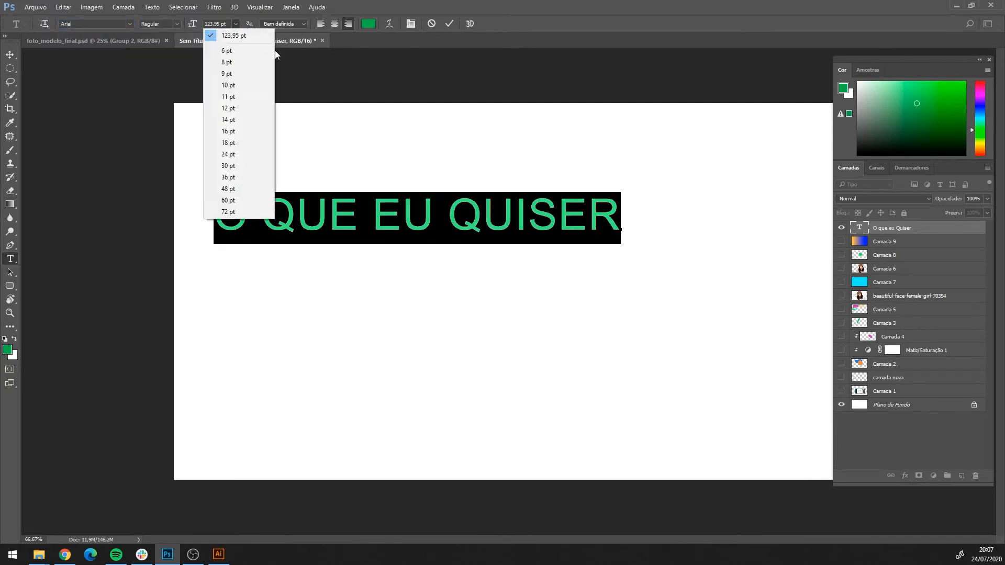
{"action": "left_click", "coordinate": [233, 167]}
{"action": "left_click", "coordinate": [10, 54]}
{"action": "left_click", "coordinate": [332, 251]}
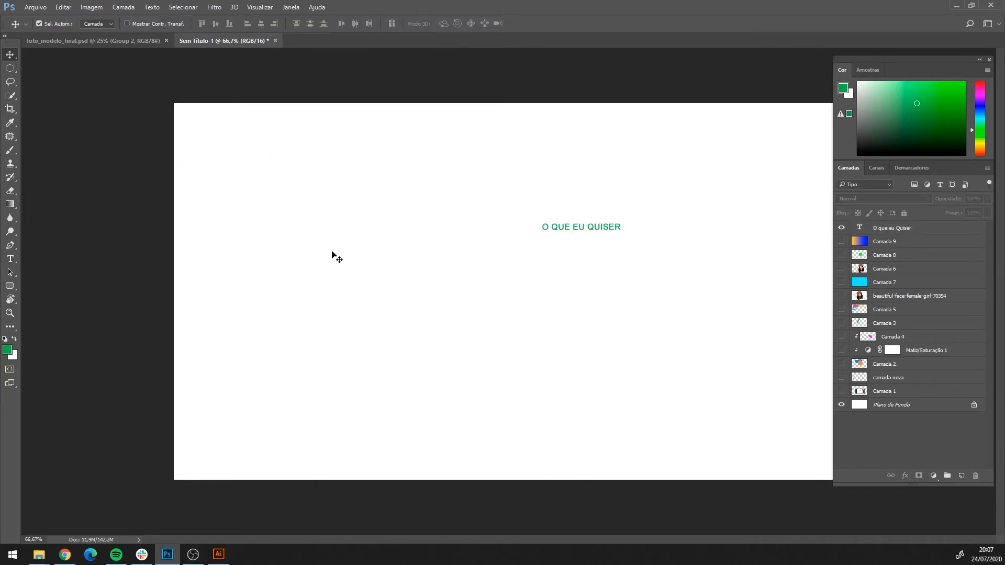
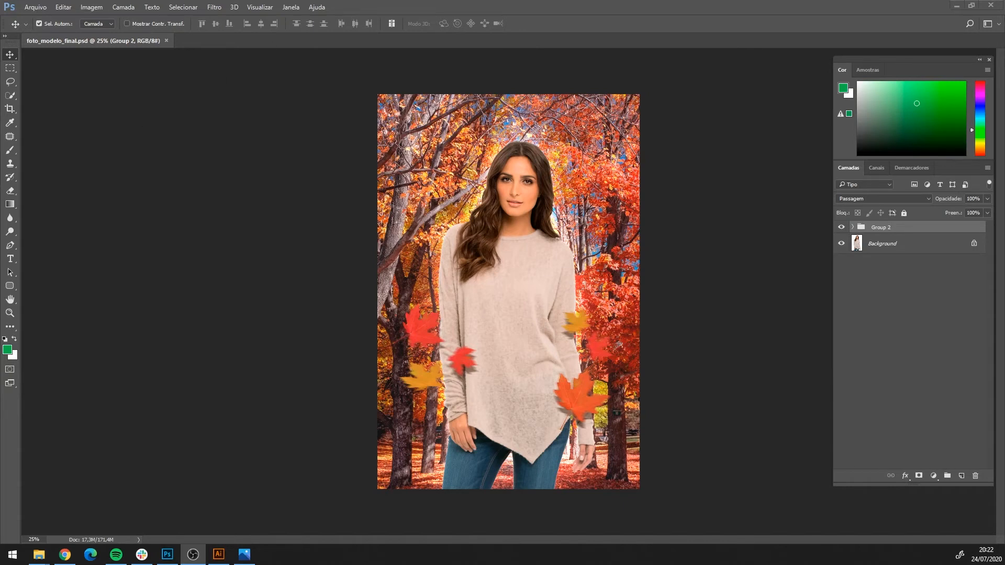
View the autumn forest and foto_modelo.jpg source photos side by side in Fotos, and close the forest photo.
{"action": "key", "text": "alt+Tab"}
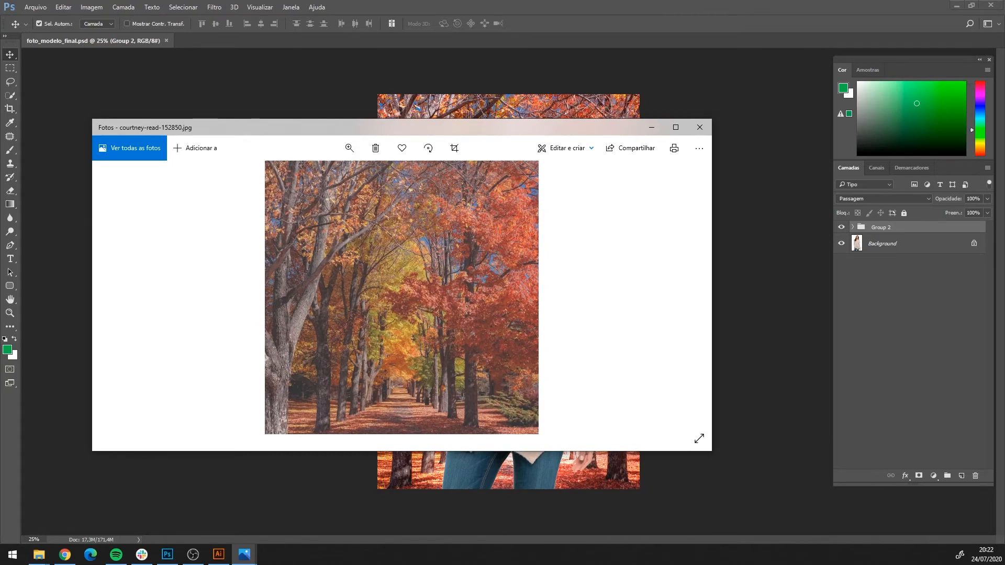
{"action": "left_click", "coordinate": [39, 554]}
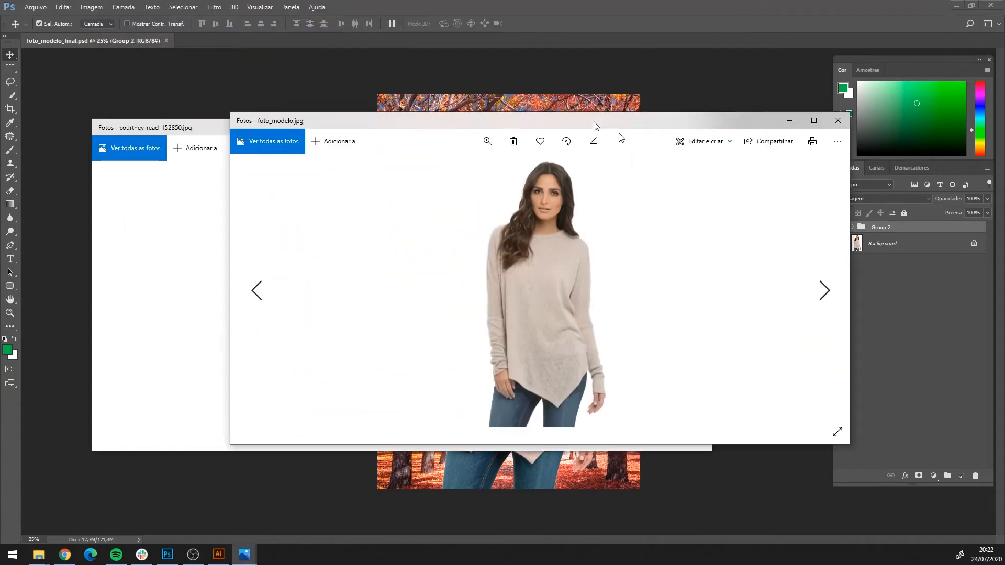
{"action": "left_click_drag", "start_coordinate": [587, 118], "coordinate": [818, 67]}
{"action": "left_click_drag", "start_coordinate": [338, 132], "coordinate": [178, 77]}
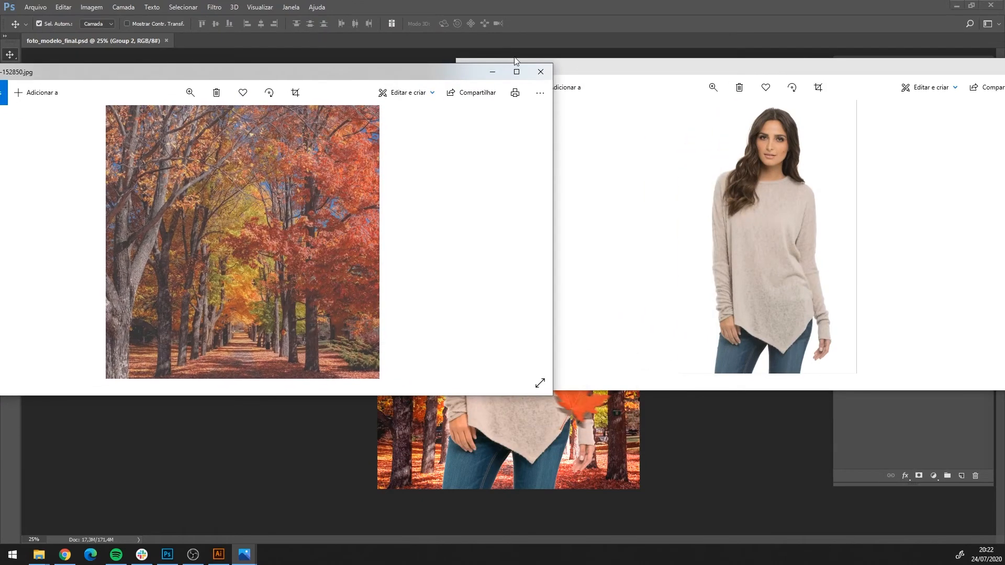
{"action": "left_click", "coordinate": [540, 71]}
{"action": "left_click_drag", "start_coordinate": [882, 69], "coordinate": [547, 67]}
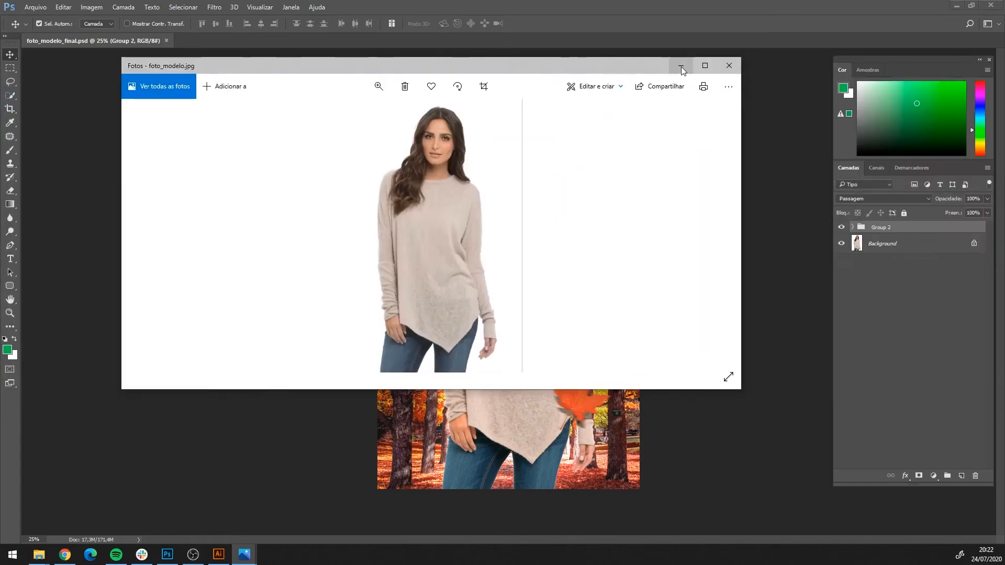
Close the model photo preview and create a new document 2000 pixels wide and 3000 pixels high.
{"action": "left_click", "coordinate": [729, 63]}
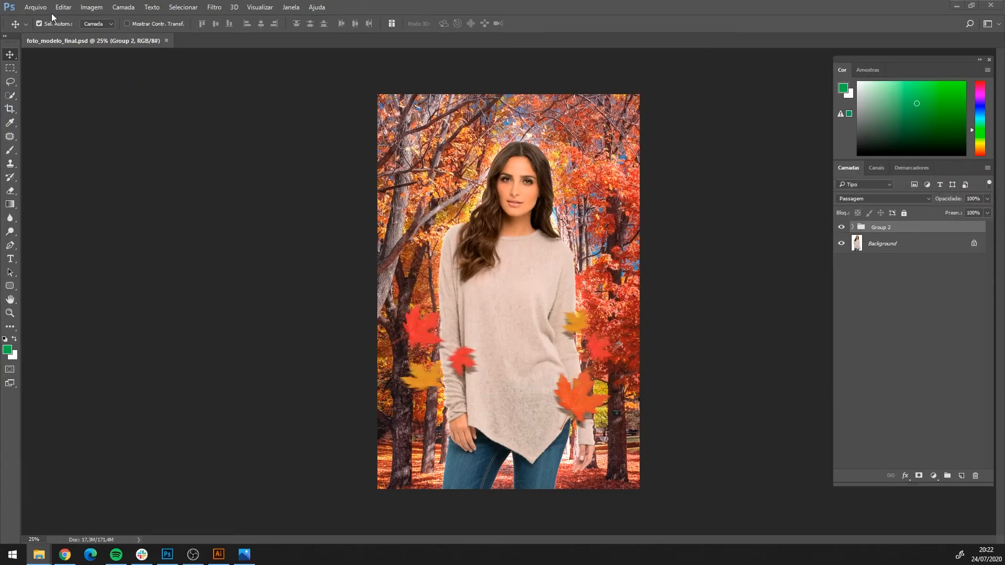
{"action": "left_click", "coordinate": [32, 6]}
{"action": "left_click", "coordinate": [36, 16]}
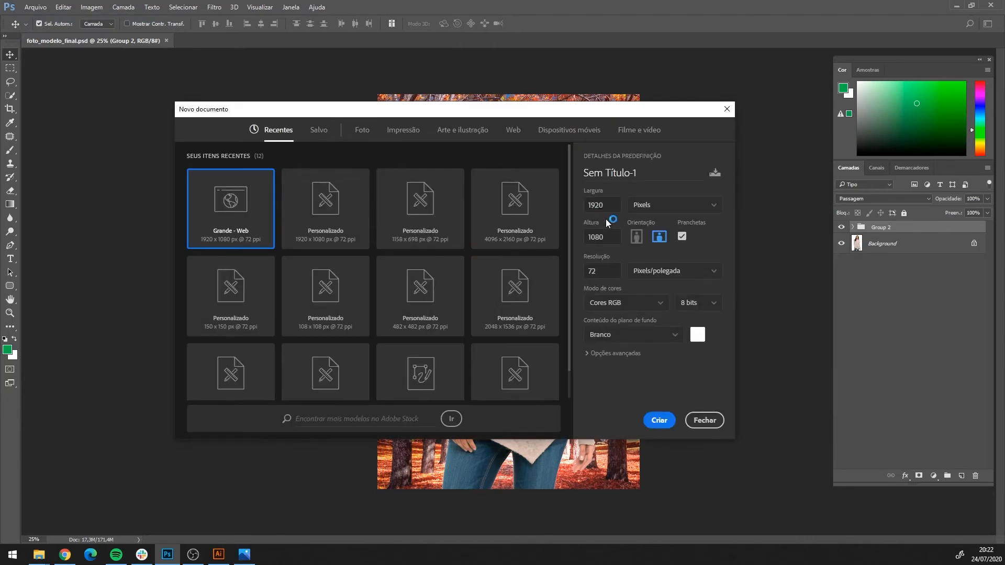
{"action": "double_click", "coordinate": [593, 206]}
{"action": "type", "text": "2"}
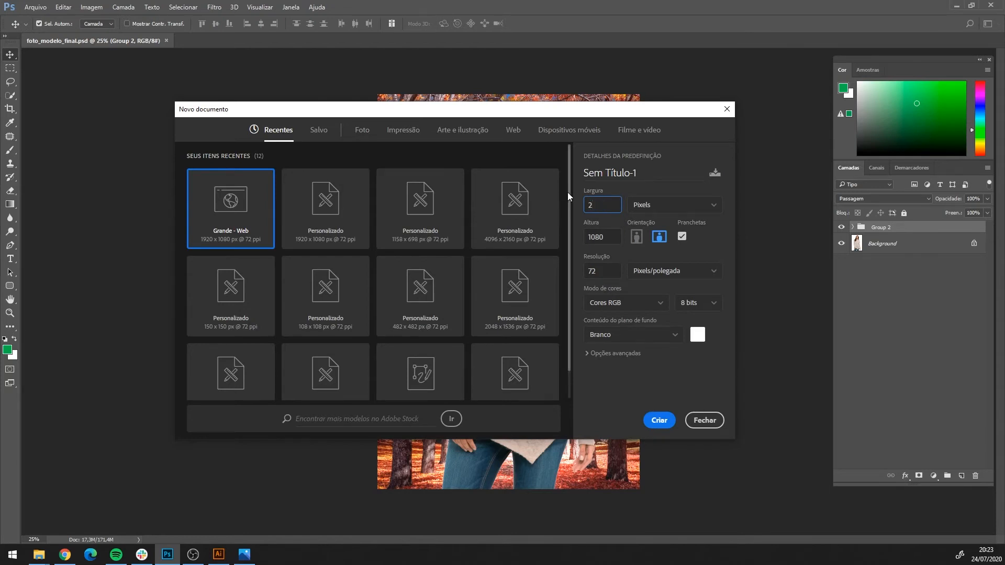
{"action": "type", "text": "000"}
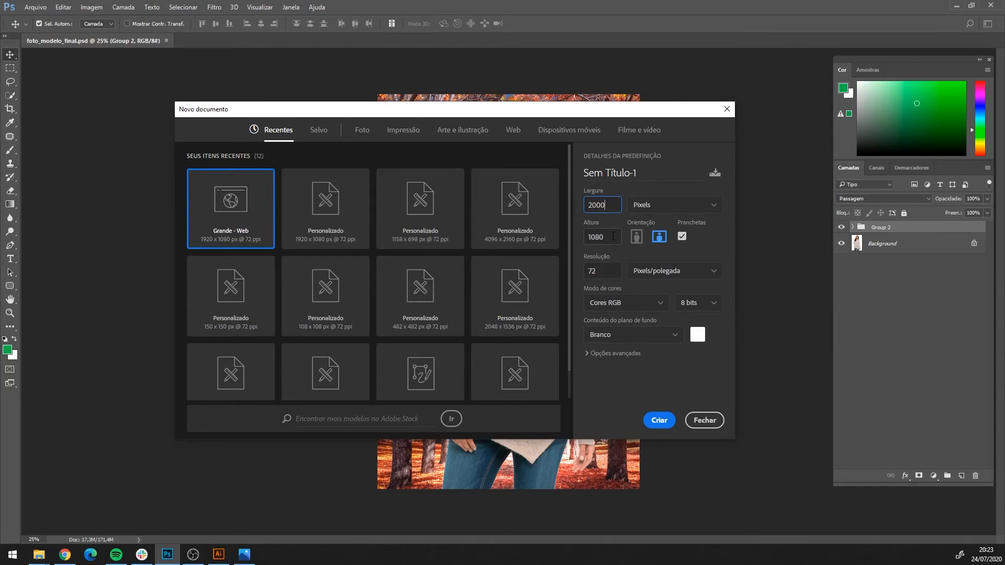
{"action": "key", "text": "Tab"}
{"action": "type", "text": "3000"}
{"action": "left_click", "coordinate": [660, 421]}
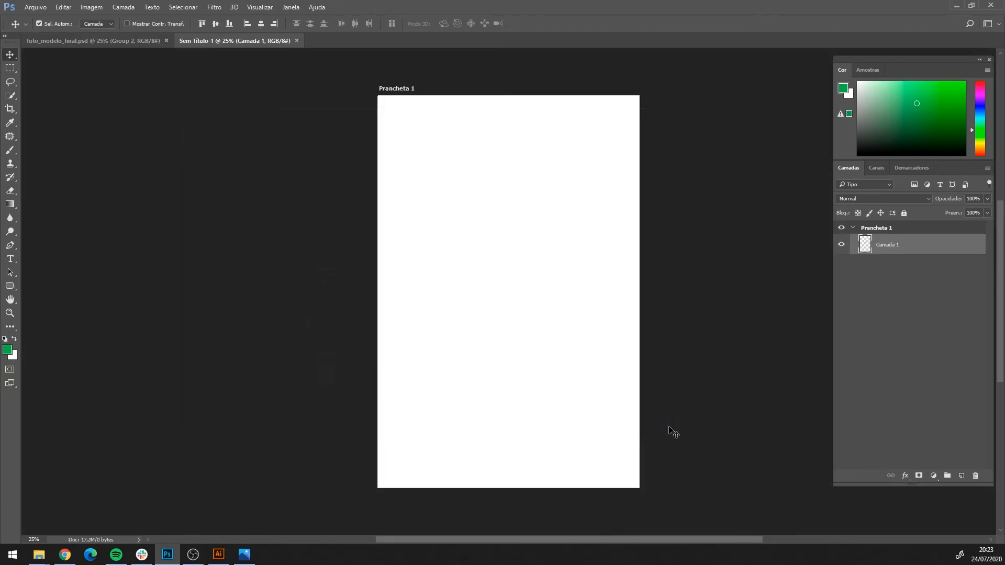
Discard the blank artboard document and create a new 2000 × 3000 pixel one with artboards turned off.
{"action": "left_click", "coordinate": [296, 41]}
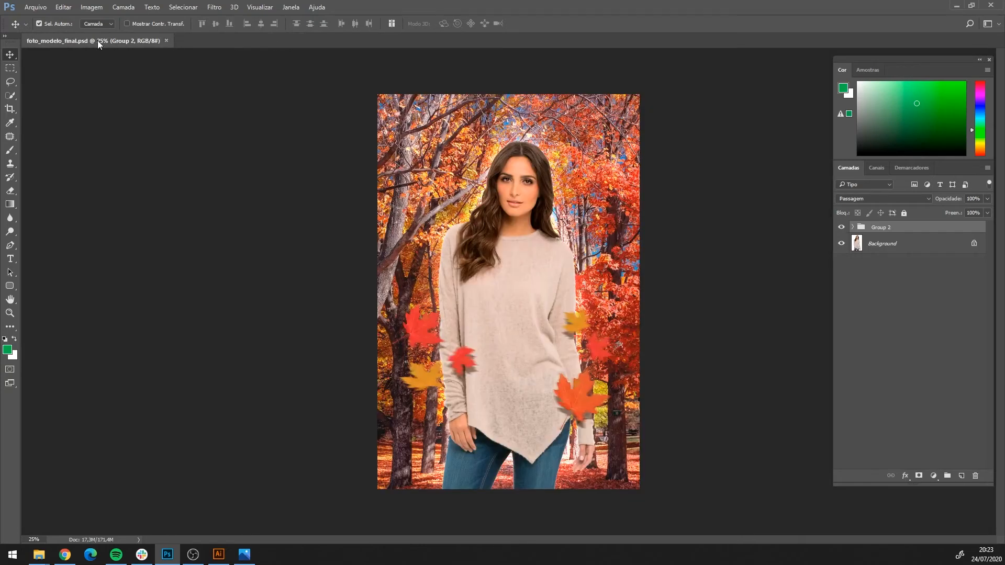
{"action": "left_click", "coordinate": [35, 8]}
{"action": "left_click", "coordinate": [41, 18]}
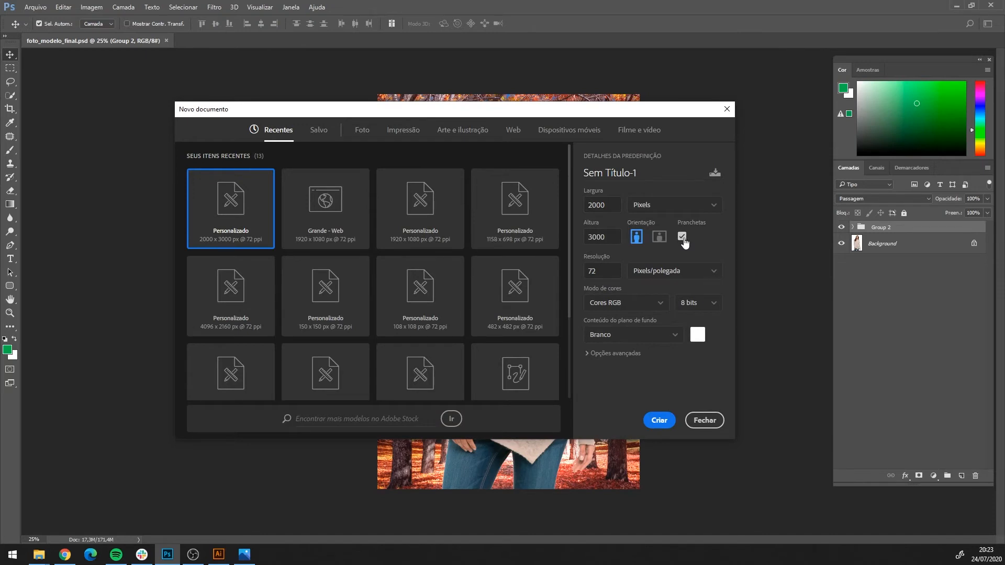
{"action": "left_click", "coordinate": [682, 237]}
{"action": "left_click", "coordinate": [655, 420]}
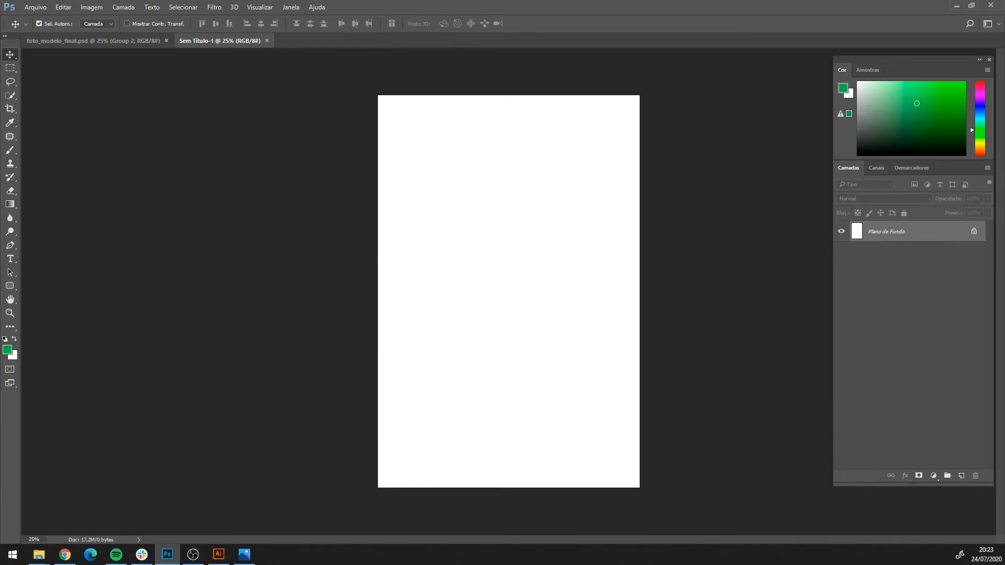
Place the autumn forest image courtney-read-152850 into the blank document at the canvas width.
{"action": "key", "text": "super+e"}
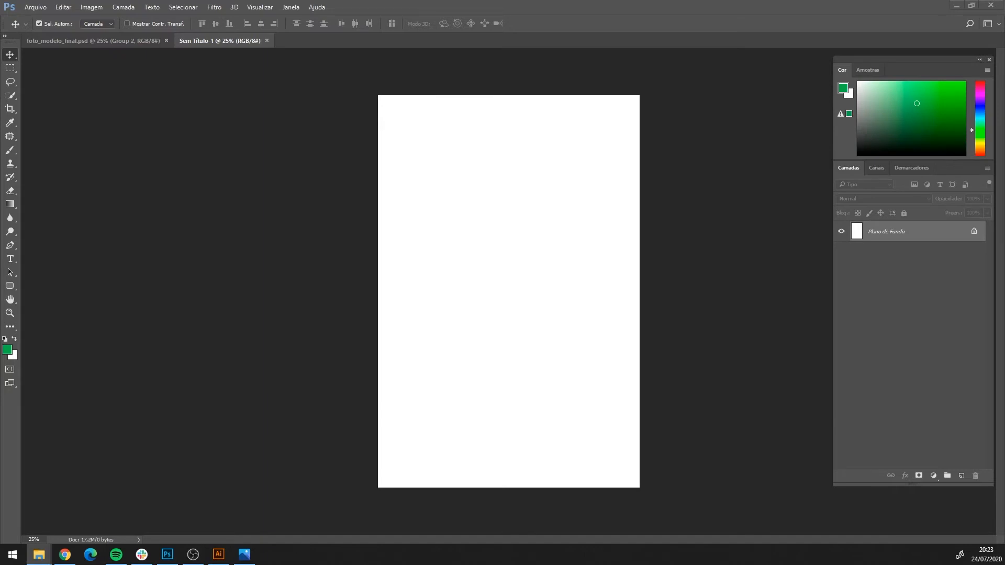
{"action": "left_click_drag", "start_coordinate": [495, 284], "coordinate": [510, 333]}
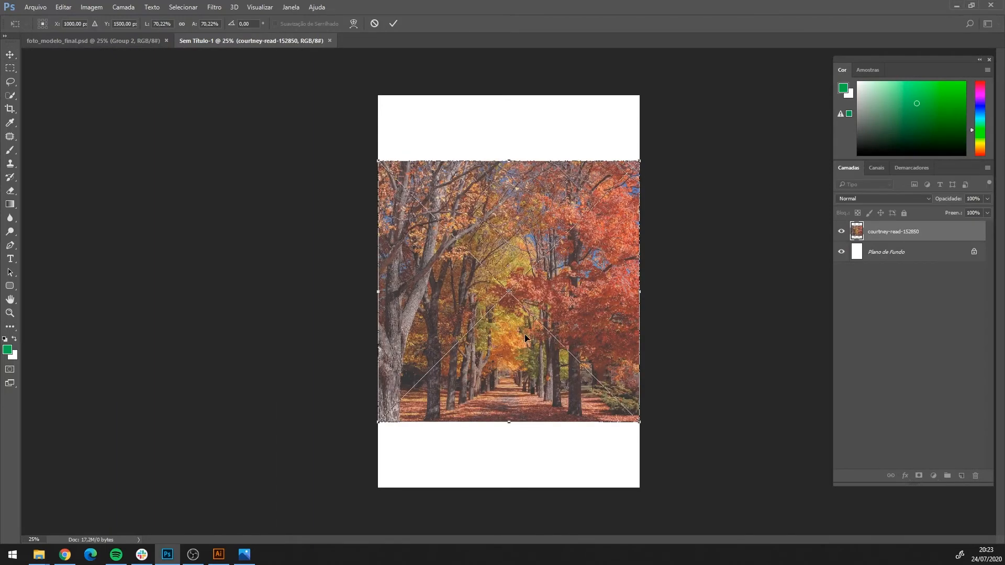
{"action": "key", "text": "Return"}
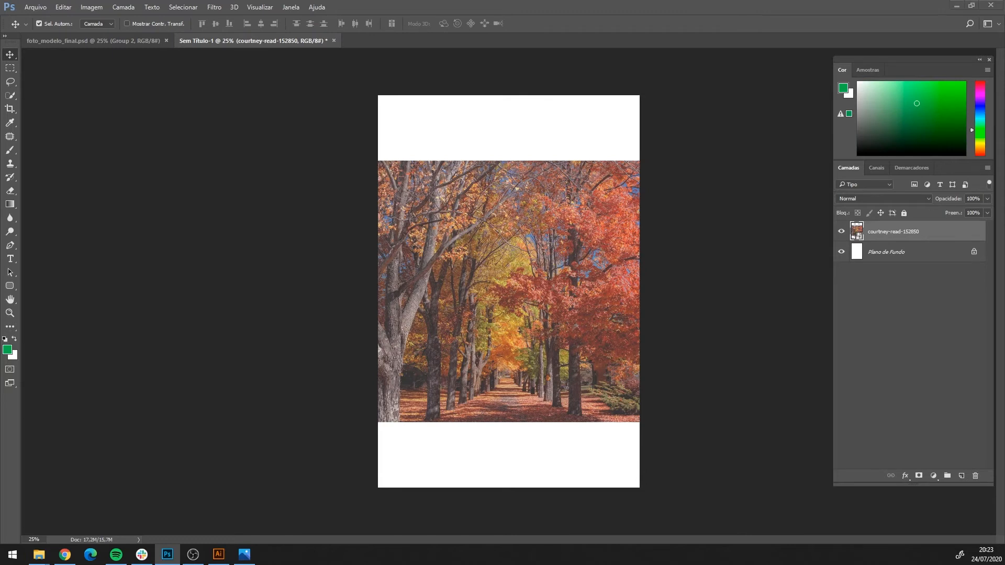
Place the foto_modelo image over the forest, scaled to about 315% and positioned slightly below the canvas centre.
{"action": "key", "text": "alt+Tab"}
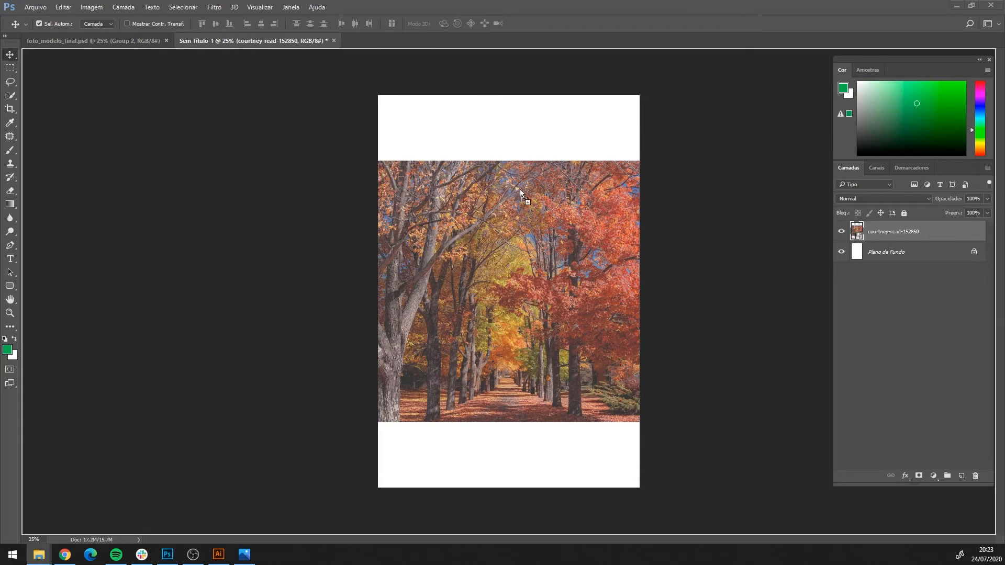
{"action": "left_click_drag", "start_coordinate": [519, 190], "coordinate": [520, 294]}
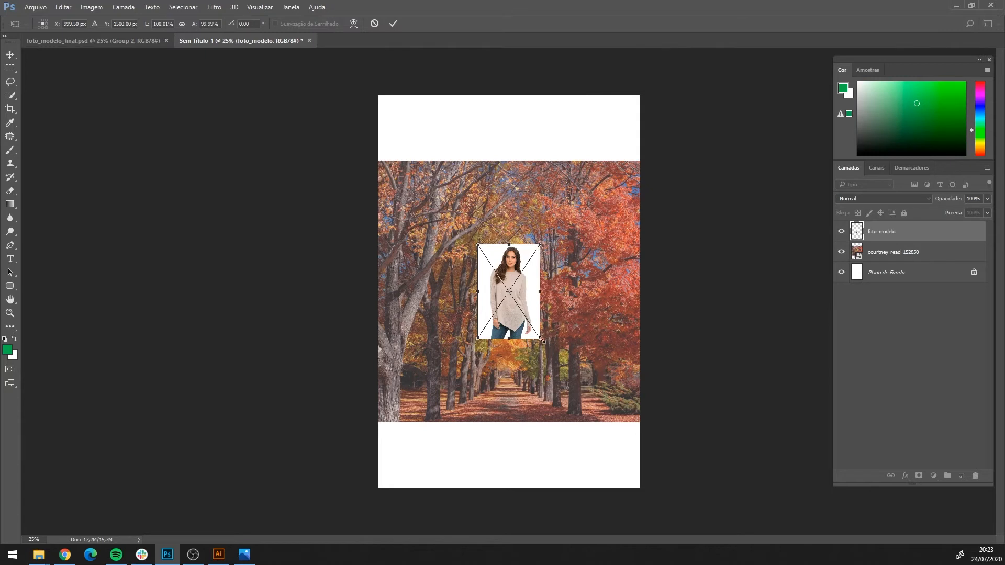
{"action": "left_click_drag", "start_coordinate": [539, 338], "coordinate": [607, 435]}
{"action": "left_click_drag", "start_coordinate": [571, 350], "coordinate": [576, 376]}
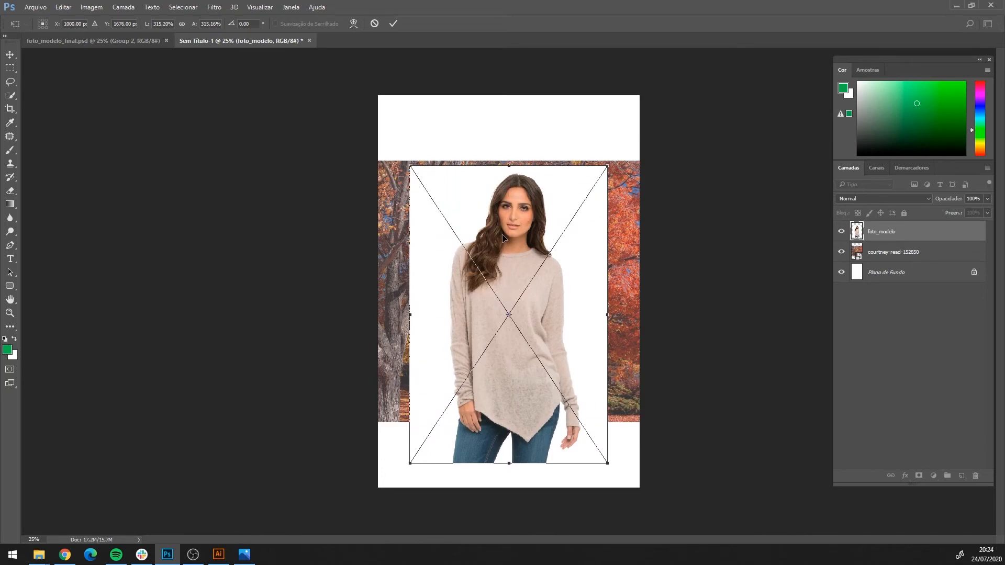
{"action": "scroll", "coordinate": [576, 265], "scroll_direction": "up", "scroll_amount": 3}
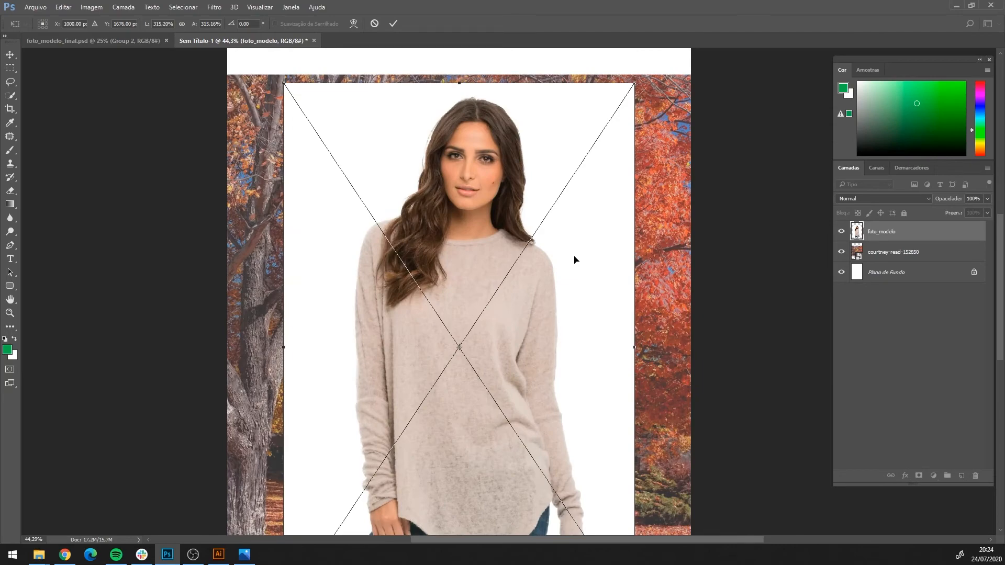
{"action": "scroll", "coordinate": [574, 259], "scroll_direction": "up", "scroll_amount": 3}
{"action": "scroll", "coordinate": [515, 205], "scroll_direction": "down", "scroll_amount": 1}
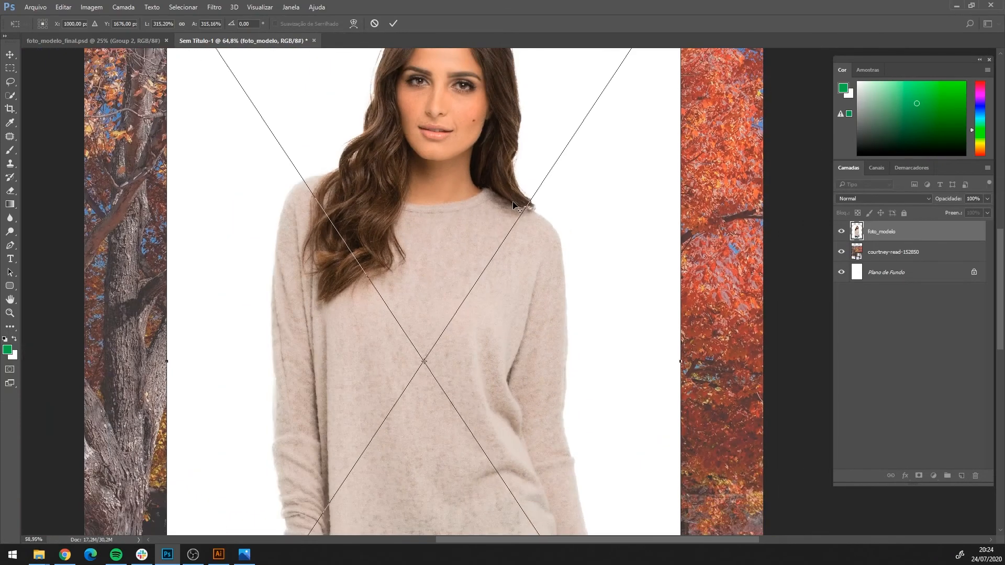
{"action": "scroll", "coordinate": [556, 216], "scroll_direction": "down", "scroll_amount": 4}
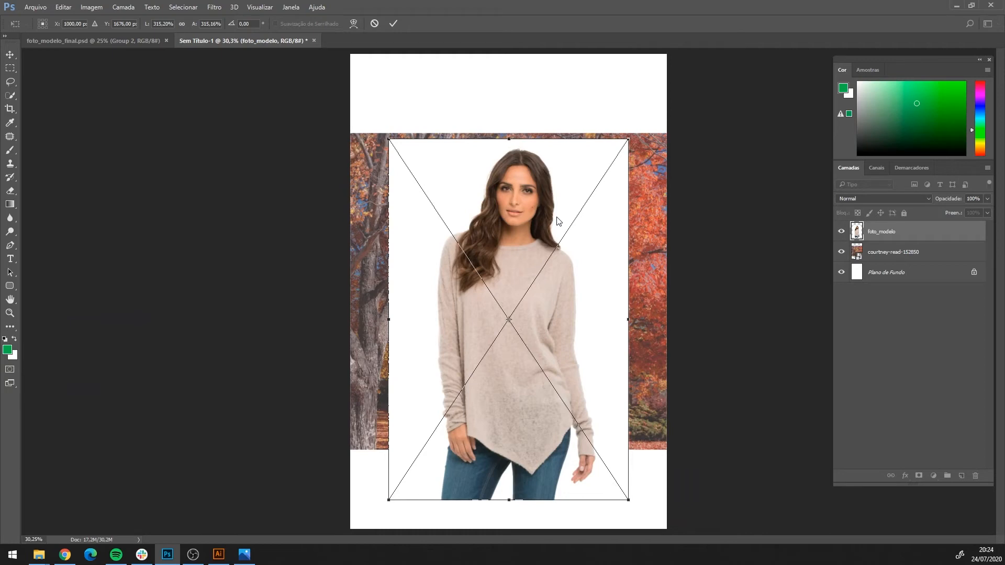
{"action": "key", "text": "Return"}
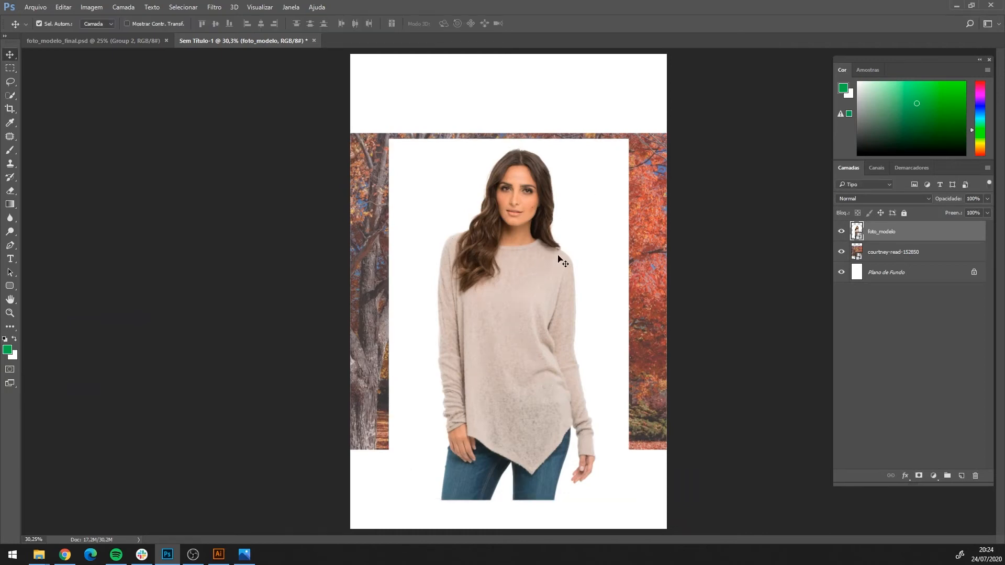
Shift the forest photo slightly upward and reposition the model photo over it, near the middle of the canvas.
{"action": "scroll", "coordinate": [592, 243], "scroll_direction": "down", "scroll_amount": 2}
{"action": "scroll", "coordinate": [582, 262], "scroll_direction": "up", "scroll_amount": 3}
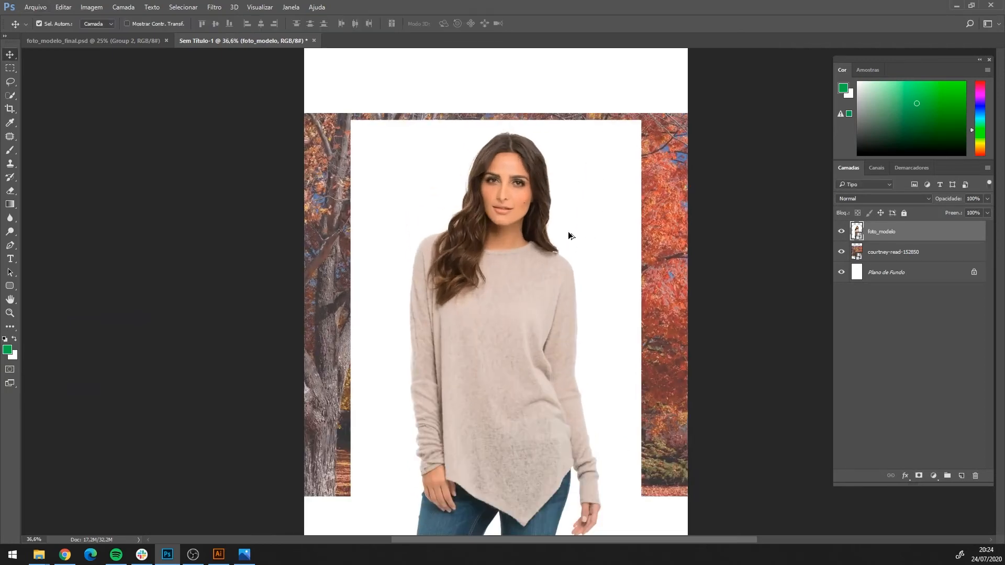
{"action": "left_click_drag", "start_coordinate": [477, 313], "coordinate": [547, 342]}
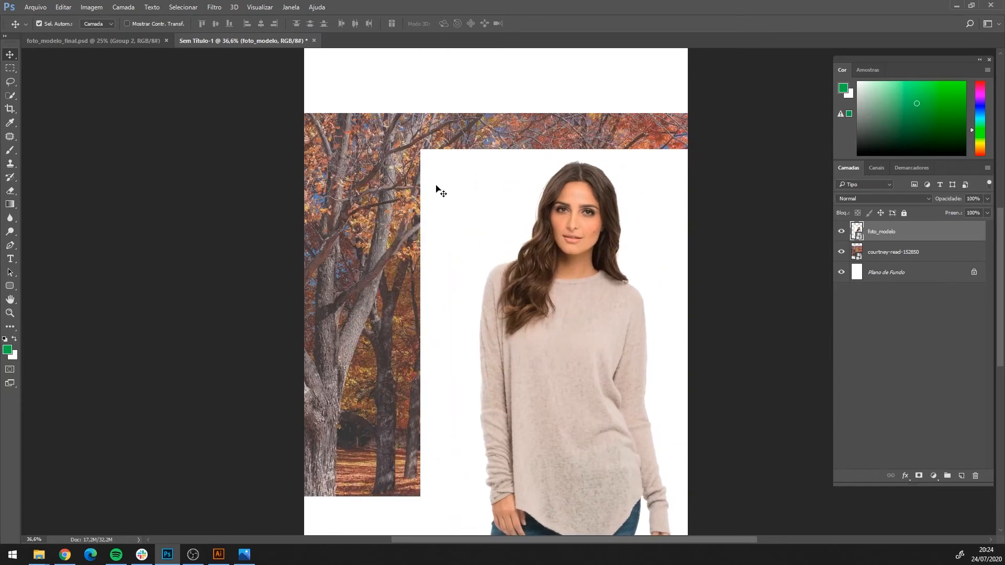
{"action": "left_click_drag", "start_coordinate": [392, 215], "coordinate": [388, 176]}
{"action": "left_click_drag", "start_coordinate": [549, 270], "coordinate": [491, 228]}
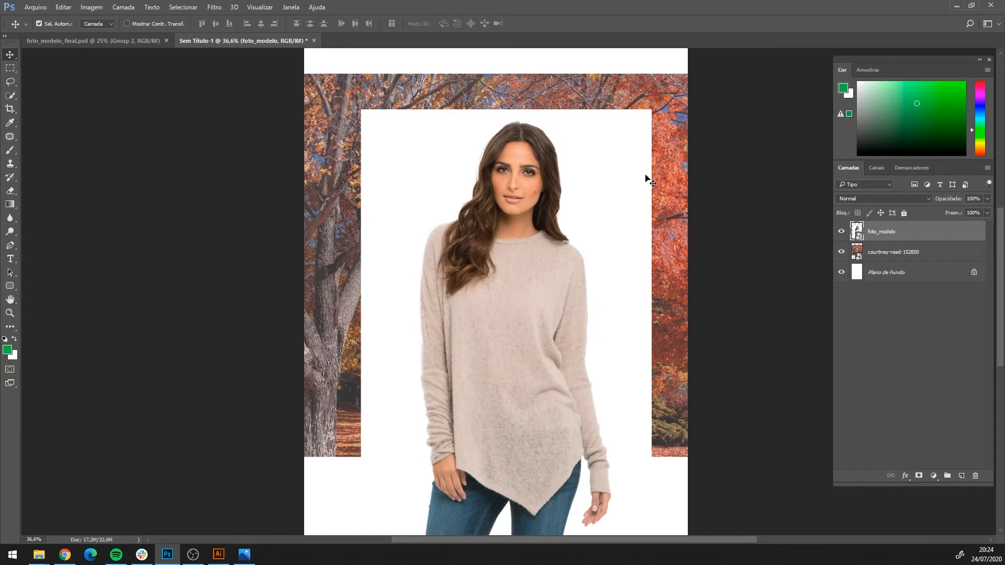
Rasterize the foto_modelo layer.
{"action": "scroll", "coordinate": [566, 231], "scroll_direction": "up", "scroll_amount": 3}
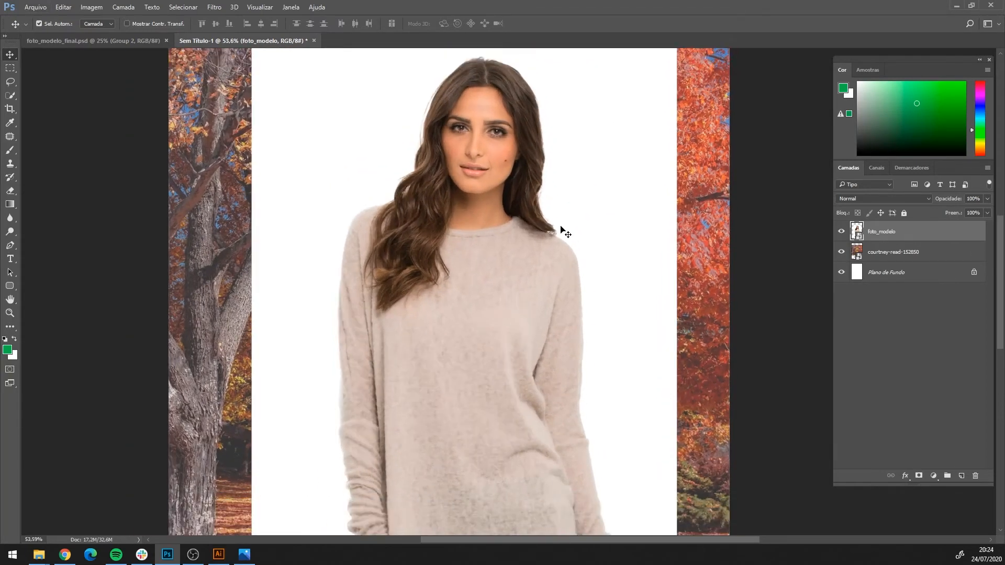
{"action": "scroll", "coordinate": [566, 231], "scroll_direction": "down", "scroll_amount": 1}
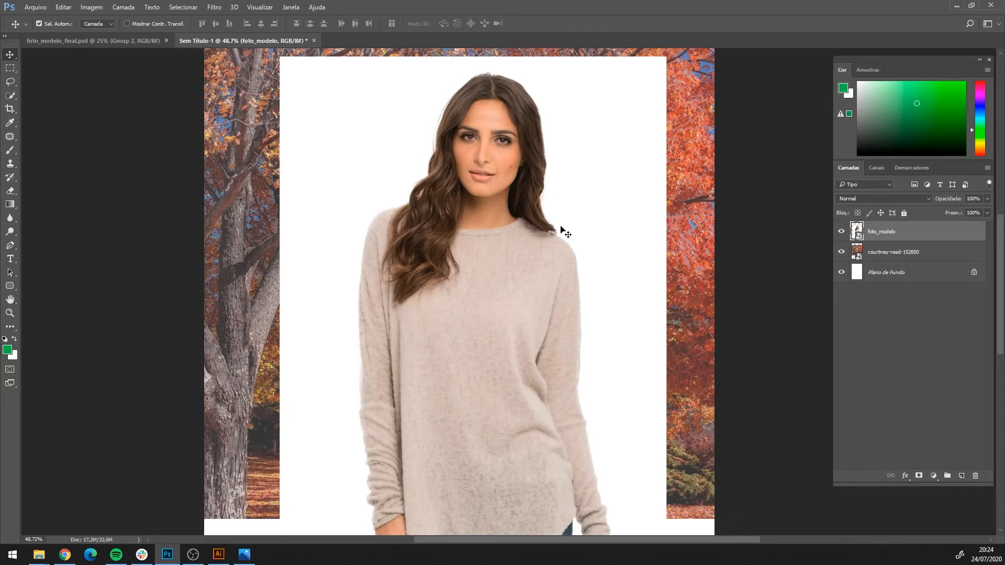
{"action": "right_click", "coordinate": [896, 230]}
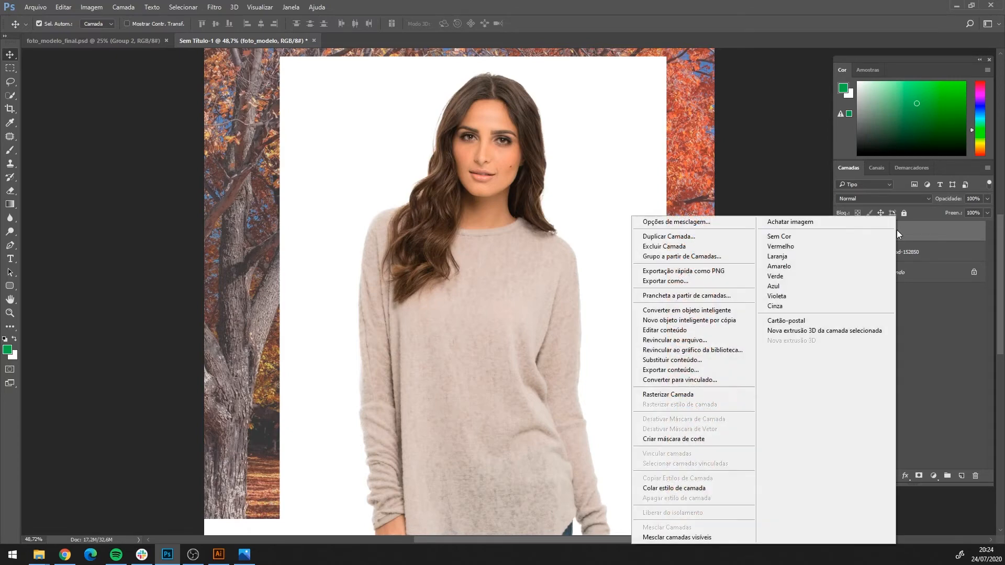
{"action": "left_click", "coordinate": [727, 398]}
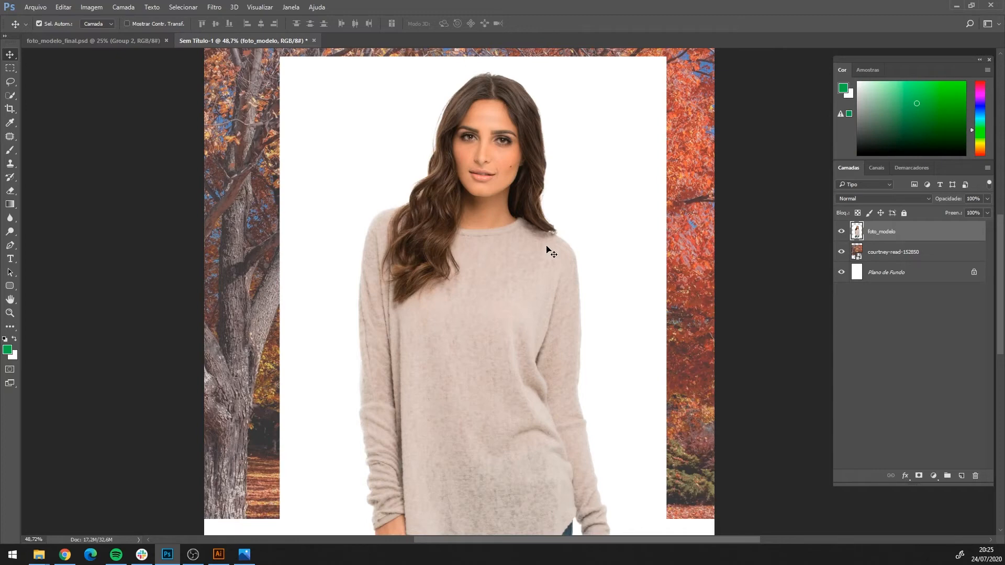
Select the model's hair and face on the foto_modelo layer with the Quick Selection tool.
{"action": "scroll", "coordinate": [543, 245], "scroll_direction": "down", "scroll_amount": 1}
{"action": "scroll", "coordinate": [573, 288], "scroll_direction": "down", "scroll_amount": 2}
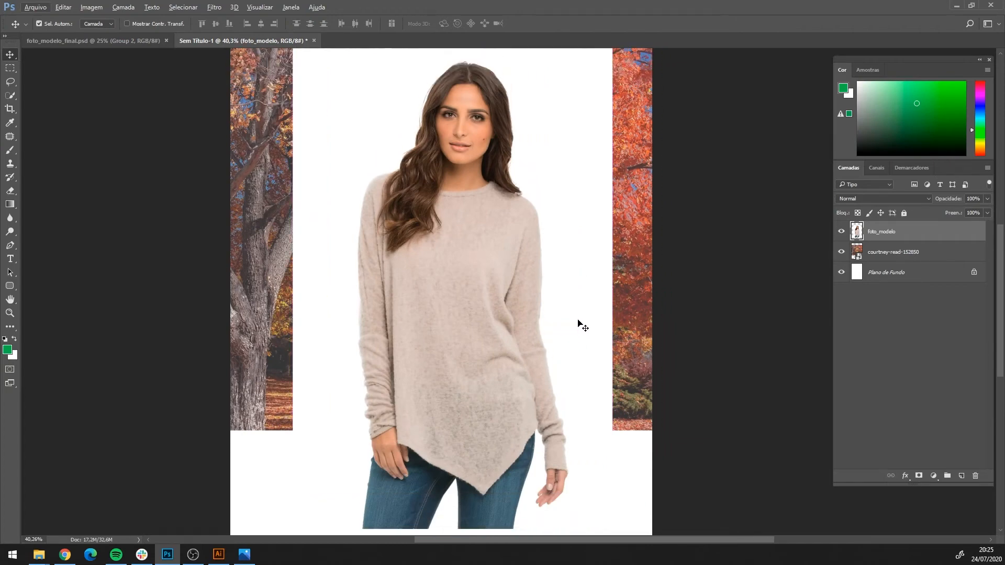
{"action": "scroll", "coordinate": [578, 323], "scroll_direction": "down", "scroll_amount": 1}
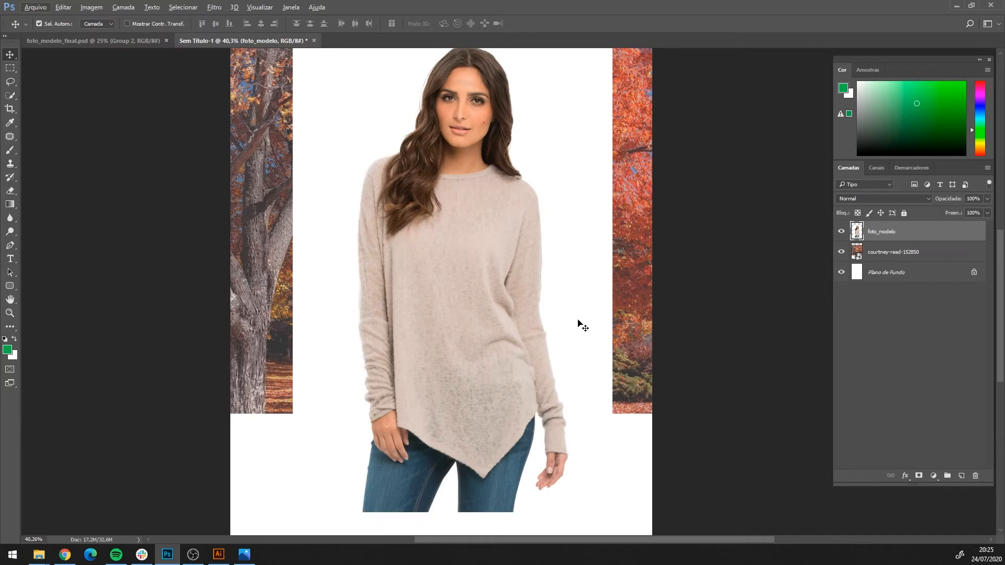
{"action": "left_click", "coordinate": [11, 96]}
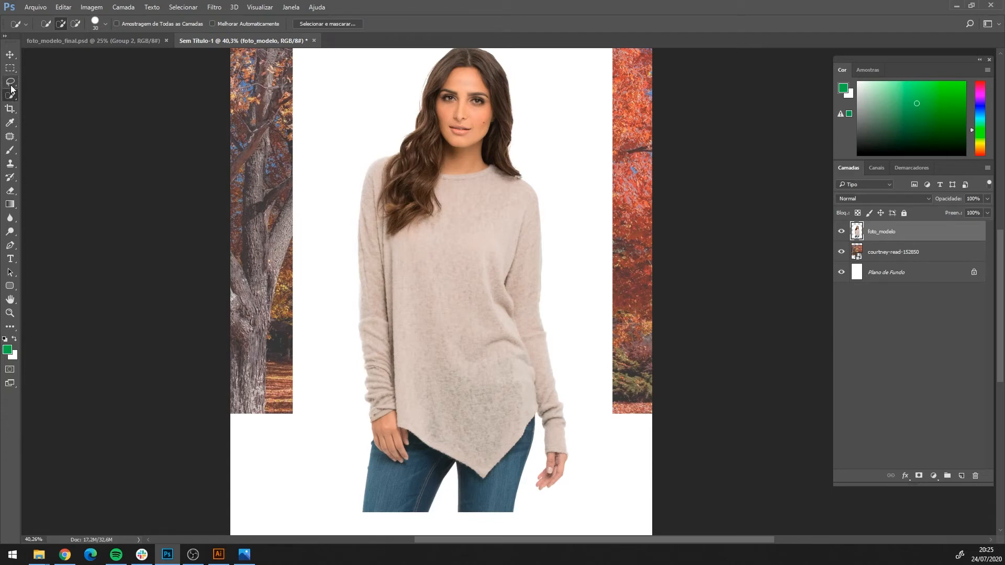
{"action": "scroll", "coordinate": [601, 268], "scroll_direction": "up", "scroll_amount": 2}
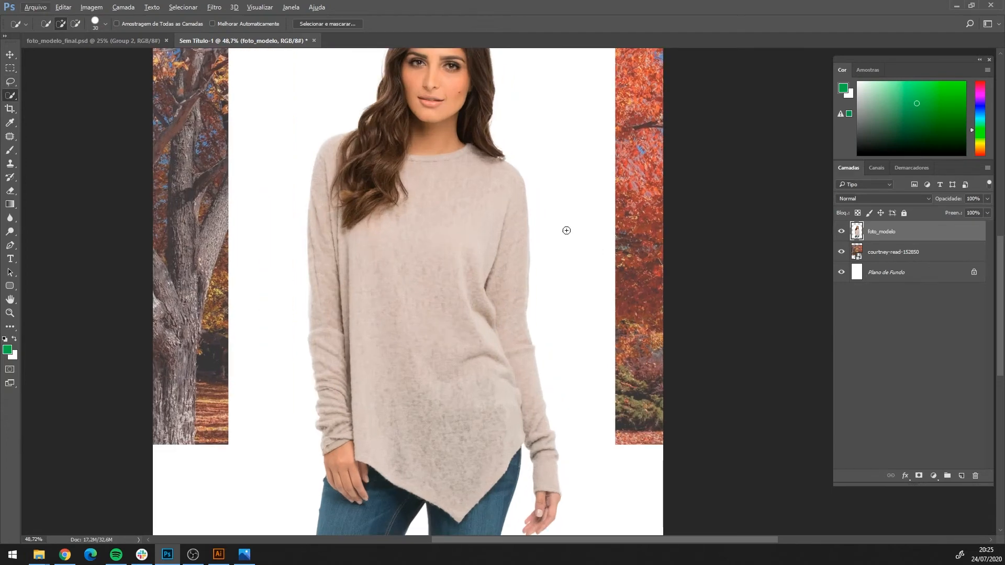
{"action": "scroll", "coordinate": [539, 246], "scroll_direction": "down", "scroll_amount": 3}
{"action": "scroll", "coordinate": [536, 255], "scroll_direction": "up", "scroll_amount": 1}
{"action": "scroll", "coordinate": [535, 254], "scroll_direction": "up", "scroll_amount": 1}
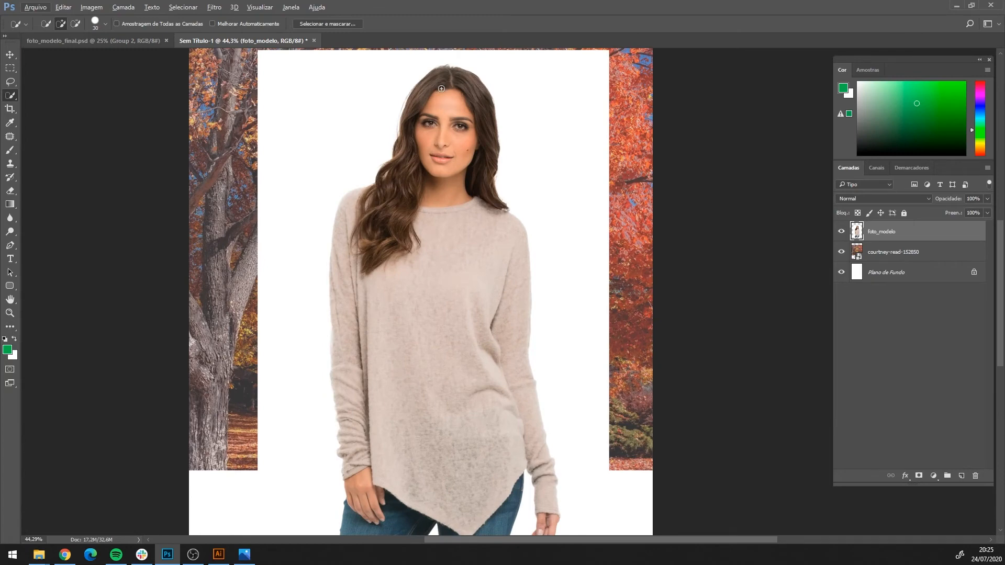
{"action": "mouse_move", "coordinate": [441, 89]}
{"action": "left_mouse_down"}
{"action": "mouse_move", "coordinate": [434, 139]}
{"action": "mouse_move", "coordinate": [385, 259]}
{"action": "left_mouse_up"}
Extend the Quick Selection on the foto_modelo layer over the model's sweater and both sleeves.
{"action": "left_click_drag", "start_coordinate": [539, 355], "coordinate": [522, 328]}
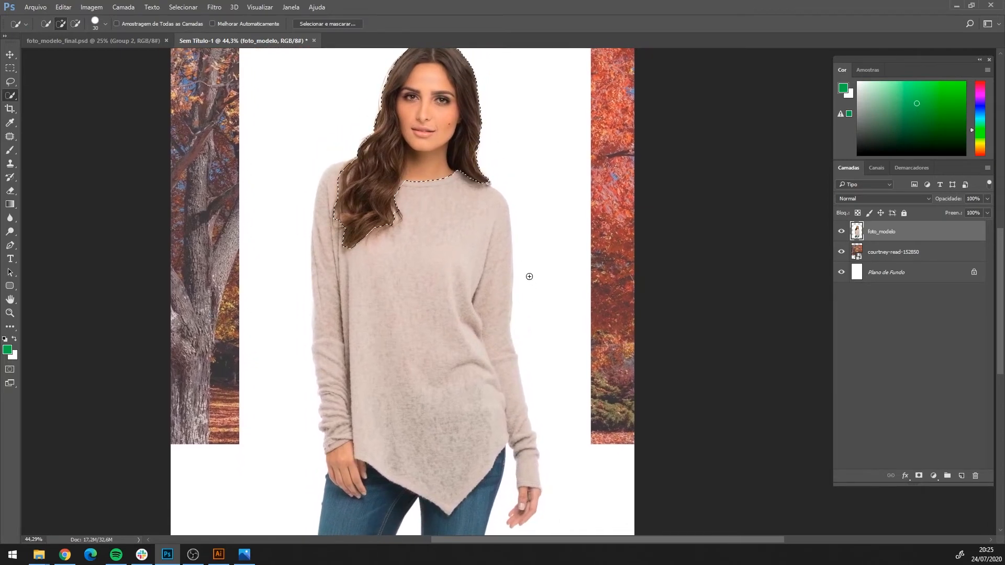
{"action": "mouse_move", "coordinate": [478, 295]}
{"action": "left_mouse_down"}
{"action": "mouse_move", "coordinate": [491, 276]}
{"action": "mouse_move", "coordinate": [521, 298]}
{"action": "mouse_move", "coordinate": [521, 317]}
{"action": "left_mouse_up"}
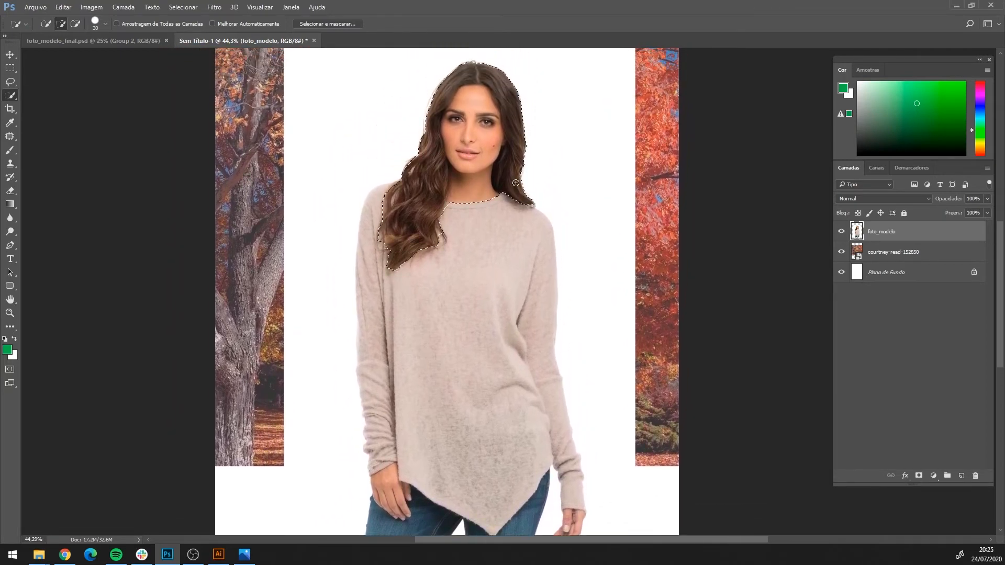
{"action": "left_click_drag", "start_coordinate": [501, 260], "coordinate": [510, 294]}
{"action": "left_click_drag", "start_coordinate": [375, 311], "coordinate": [291, 351]}
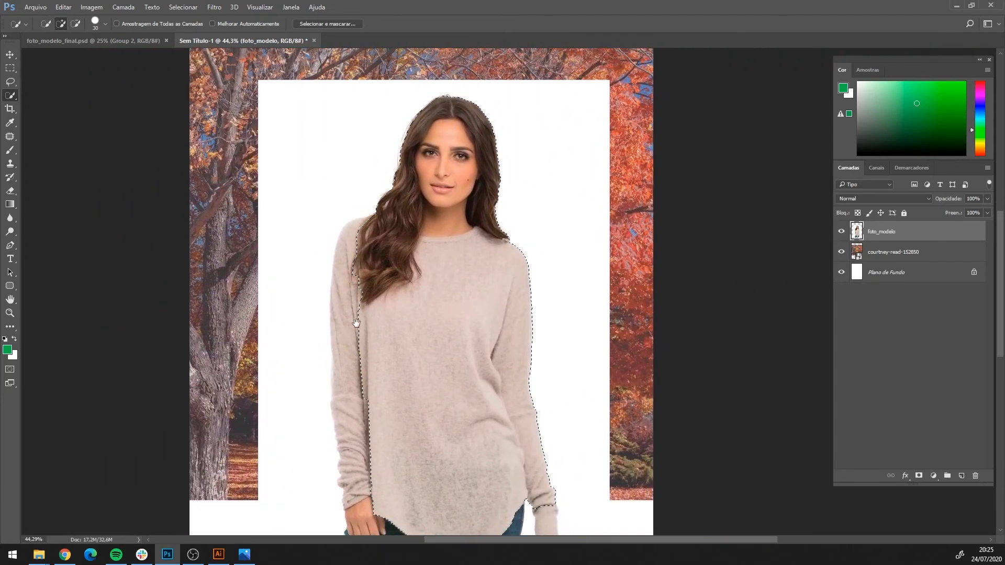
{"action": "left_click_drag", "start_coordinate": [458, 305], "coordinate": [397, 284]}
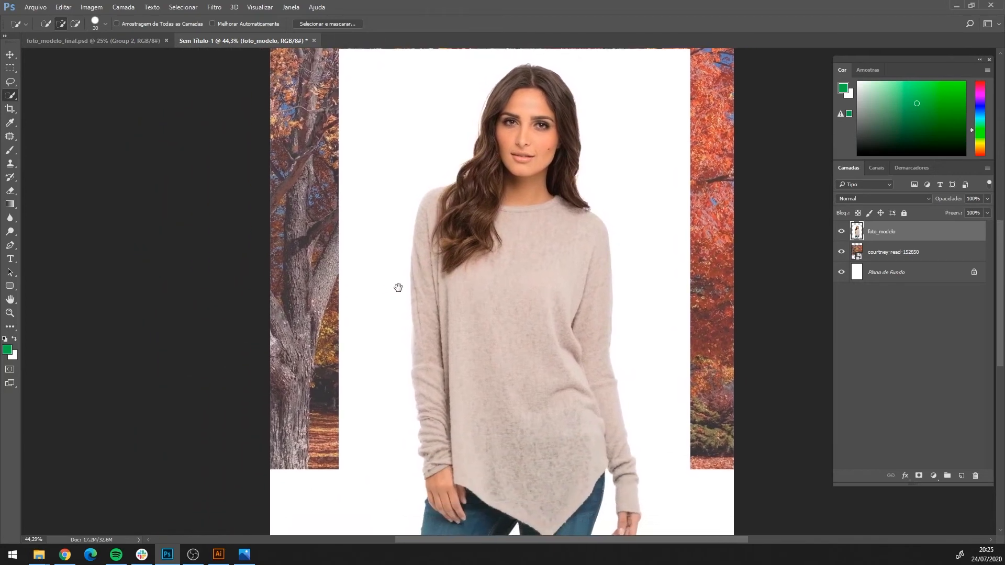
{"action": "left_click_drag", "start_coordinate": [547, 316], "coordinate": [441, 285]}
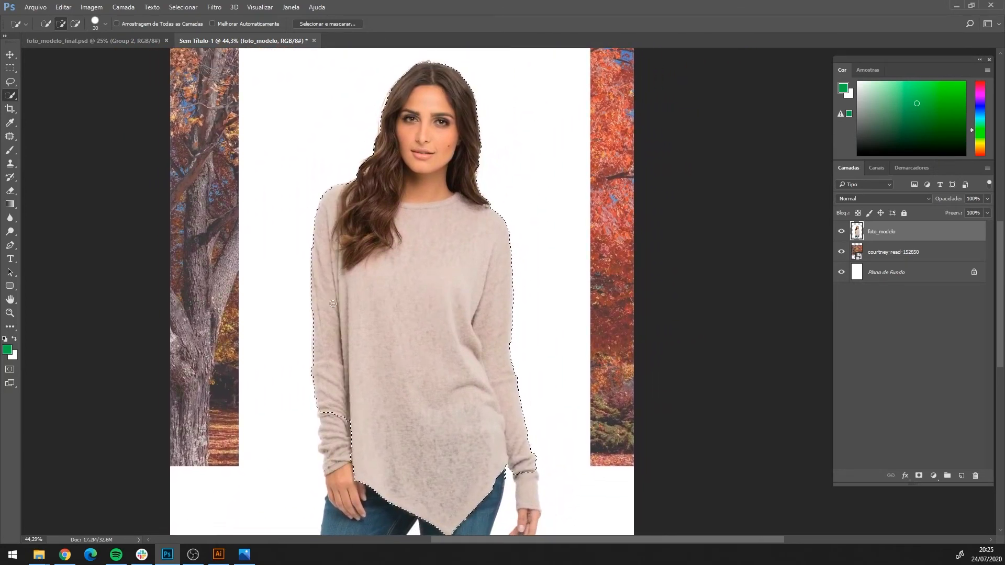
Add both hands, the remaining cuffs and the jeans to the selection, leaving out the white gap between the legs.
{"action": "left_click_drag", "start_coordinate": [476, 414], "coordinate": [466, 318]}
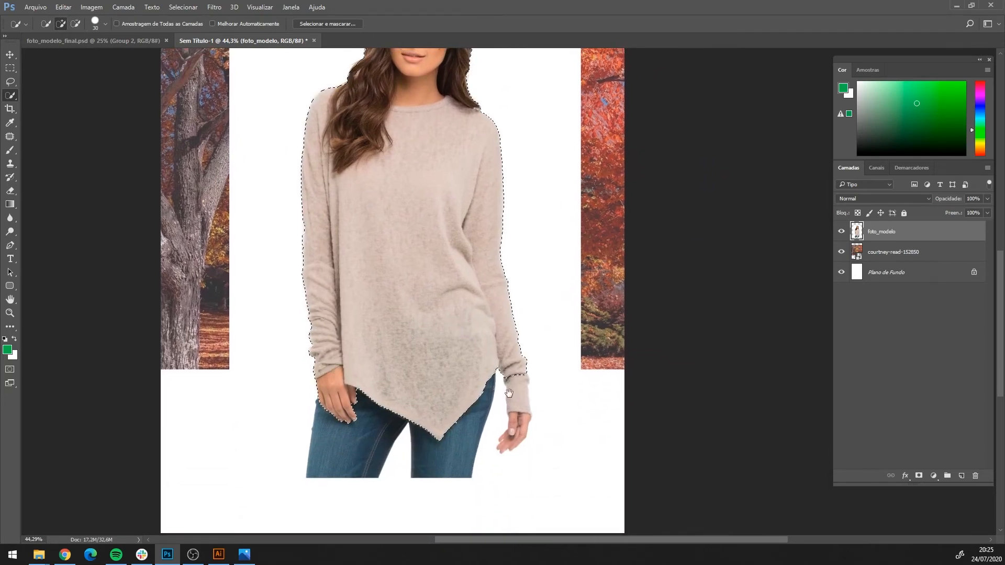
{"action": "left_click_drag", "start_coordinate": [444, 429], "coordinate": [399, 393]}
{"action": "mouse_move", "coordinate": [473, 347]}
{"action": "left_mouse_down"}
{"action": "mouse_move", "coordinate": [471, 391]}
{"action": "mouse_move", "coordinate": [455, 412]}
{"action": "left_mouse_up"}
{"action": "left_click_drag", "start_coordinate": [314, 355], "coordinate": [303, 390]}
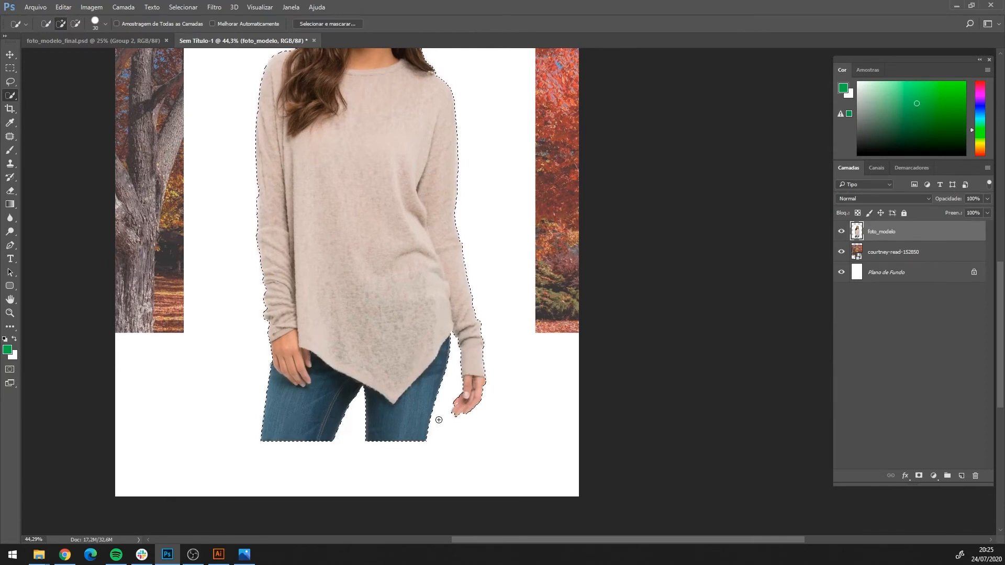
{"action": "mouse_move", "coordinate": [418, 421]}
{"action": "left_mouse_down"}
{"action": "mouse_move", "coordinate": [406, 292]}
{"action": "mouse_move", "coordinate": [469, 459]}
{"action": "left_mouse_up"}
Open the full-figure selection of the model in Select and Mask.
{"action": "mouse_move", "coordinate": [481, 268]}
{"action": "left_mouse_down"}
{"action": "mouse_move", "coordinate": [507, 345]}
{"action": "mouse_move", "coordinate": [449, 330]}
{"action": "mouse_move", "coordinate": [448, 338]}
{"action": "left_mouse_up"}
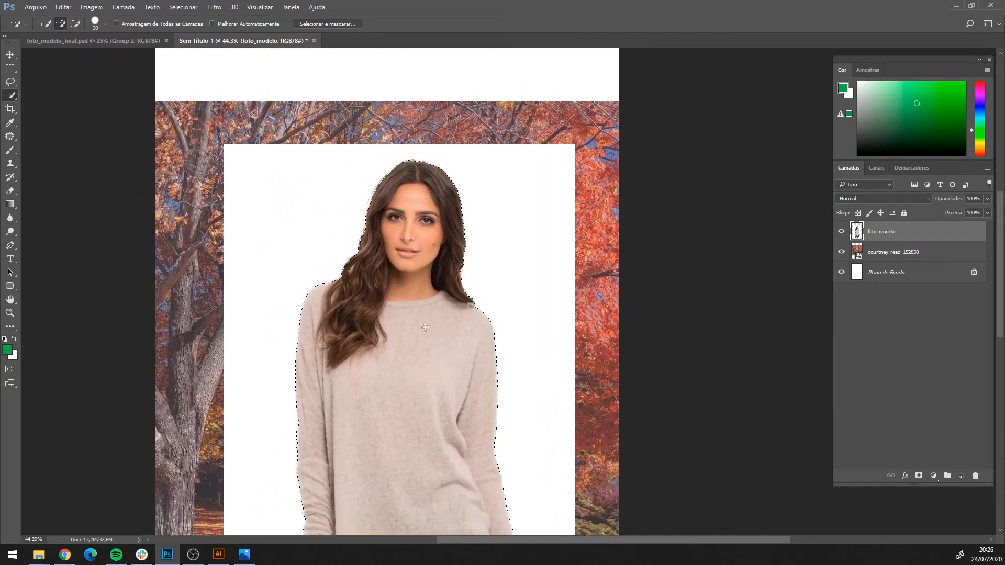
{"action": "left_click_drag", "start_coordinate": [422, 394], "coordinate": [409, 337]}
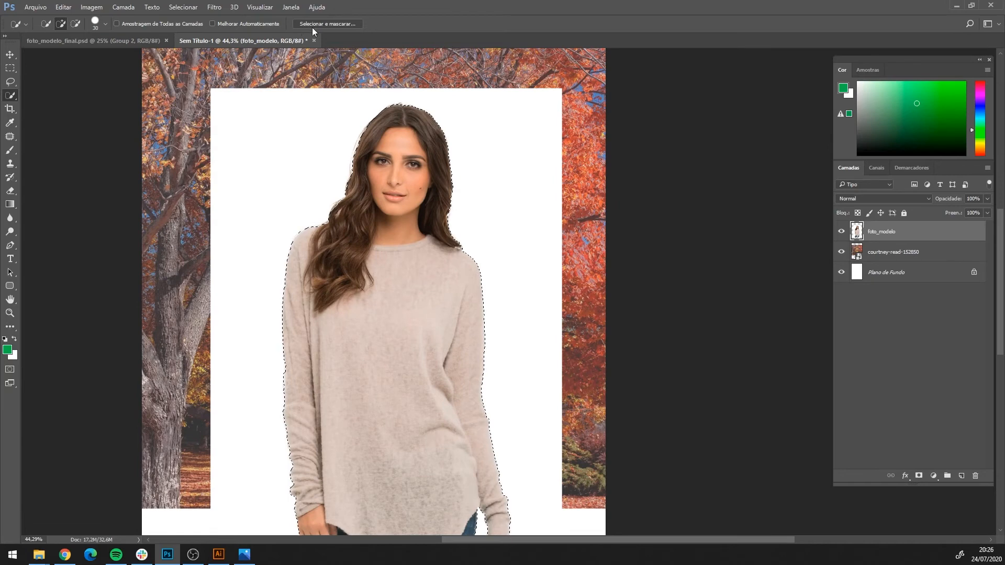
{"action": "left_click", "coordinate": [332, 24]}
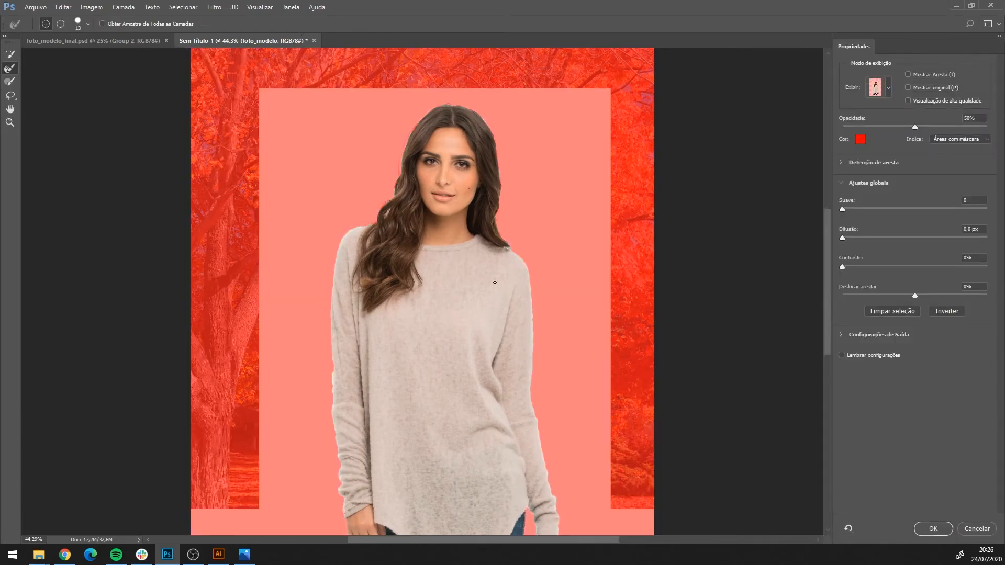
Refine the selection around the loose hair at the crown of the head with the Refine Edge brush.
{"action": "scroll", "coordinate": [494, 281], "scroll_direction": "up", "scroll_amount": 5}
{"action": "scroll", "coordinate": [472, 204], "scroll_direction": "down", "scroll_amount": 1}
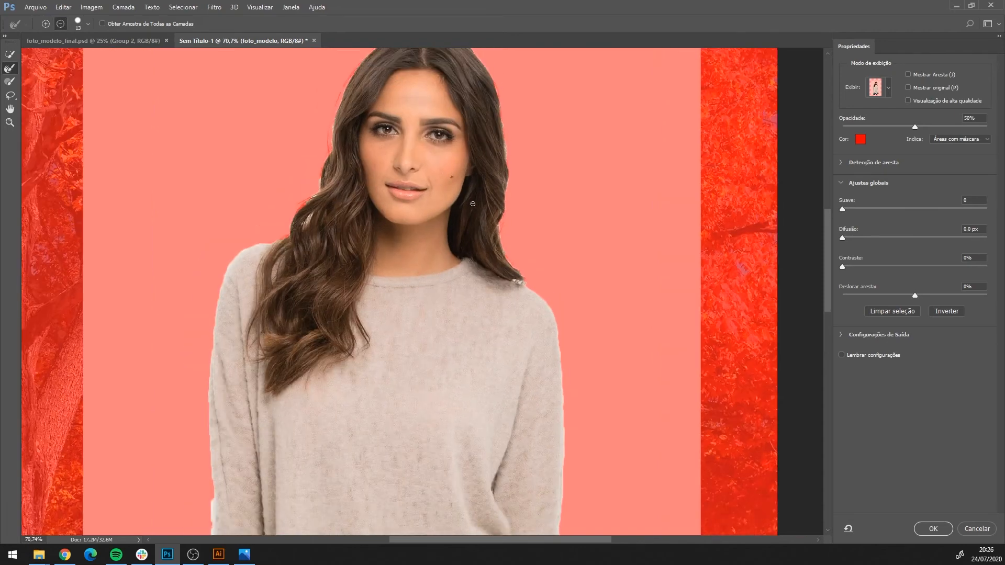
{"action": "scroll", "coordinate": [472, 203], "scroll_direction": "down", "scroll_amount": 1}
{"action": "scroll", "coordinate": [421, 189], "scroll_direction": "up", "scroll_amount": 4}
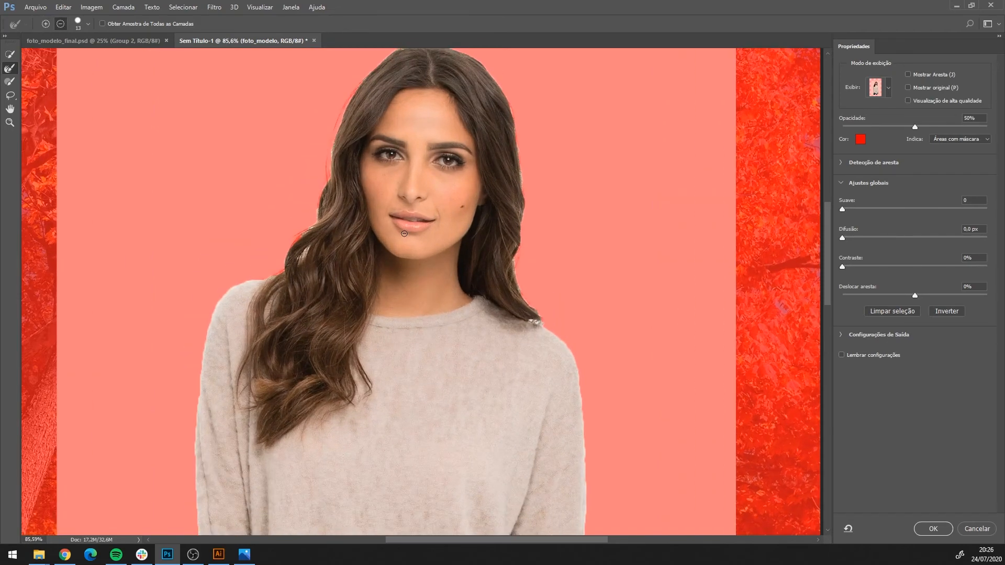
{"action": "scroll", "coordinate": [405, 234], "scroll_direction": "up", "scroll_amount": 3}
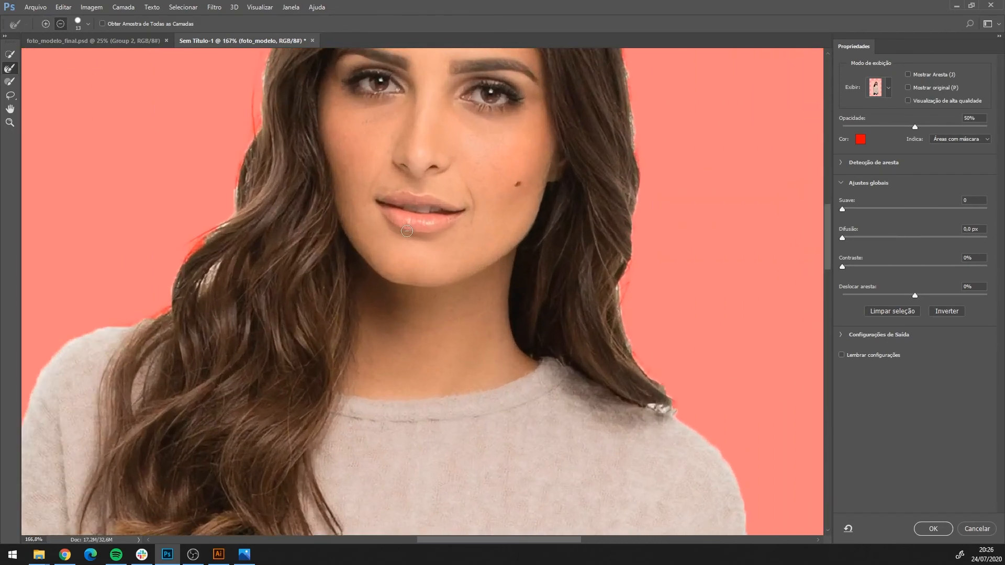
{"action": "scroll", "coordinate": [367, 209], "scroll_direction": "down", "scroll_amount": 2}
{"action": "scroll", "coordinate": [346, 192], "scroll_direction": "up", "scroll_amount": 1}
{"action": "scroll", "coordinate": [346, 192], "scroll_direction": "up", "scroll_amount": 1}
{"action": "scroll", "coordinate": [386, 139], "scroll_direction": "up", "scroll_amount": 4}
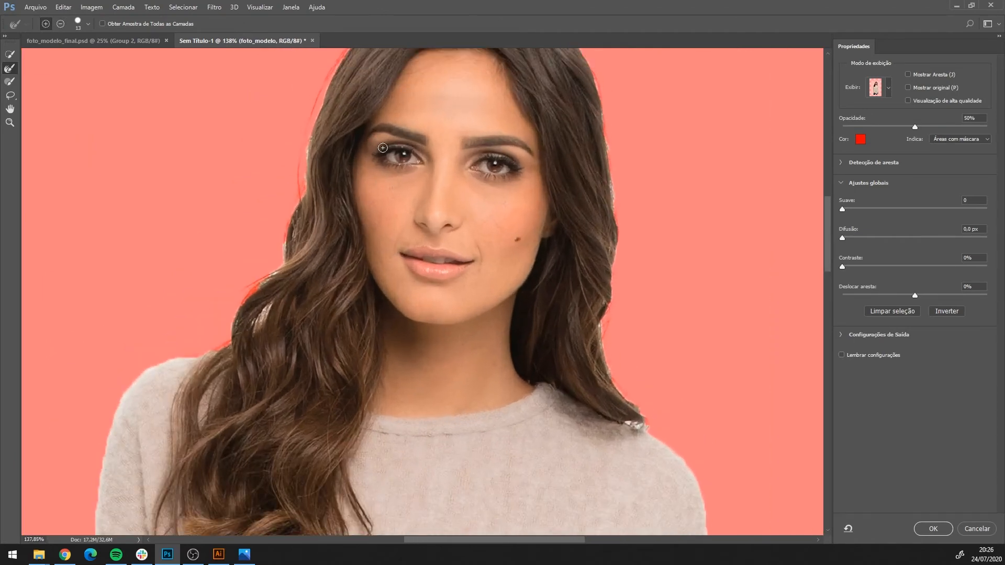
{"action": "scroll", "coordinate": [387, 139], "scroll_direction": "up", "scroll_amount": 3}
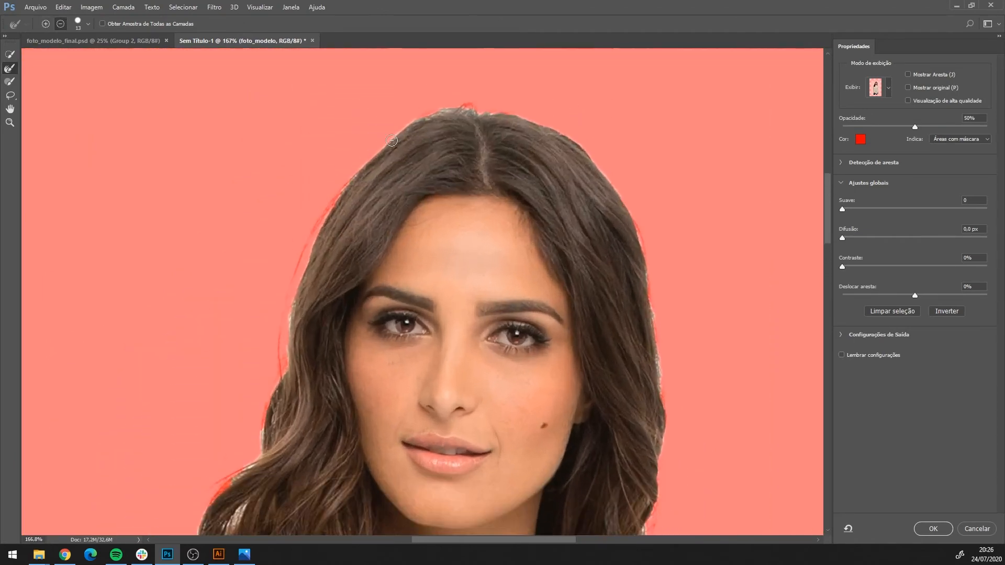
{"action": "key", "text": "alt"}
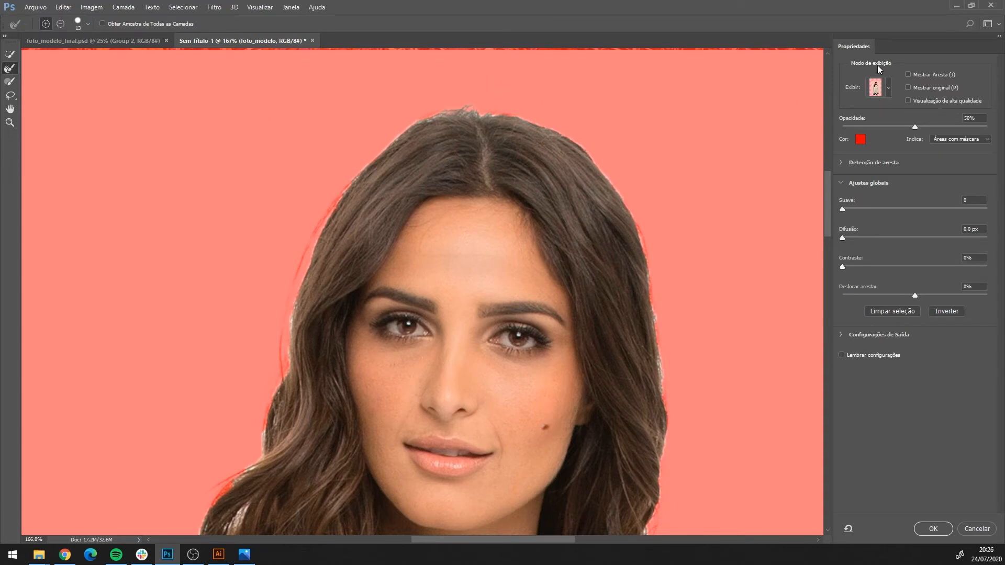
{"action": "left_click", "coordinate": [887, 89]}
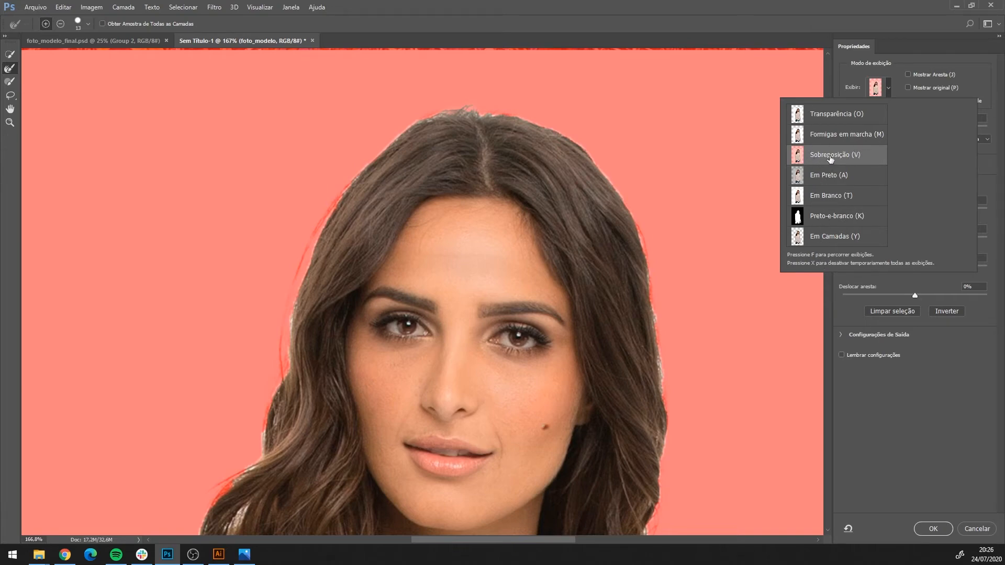
{"action": "left_click", "coordinate": [860, 69]}
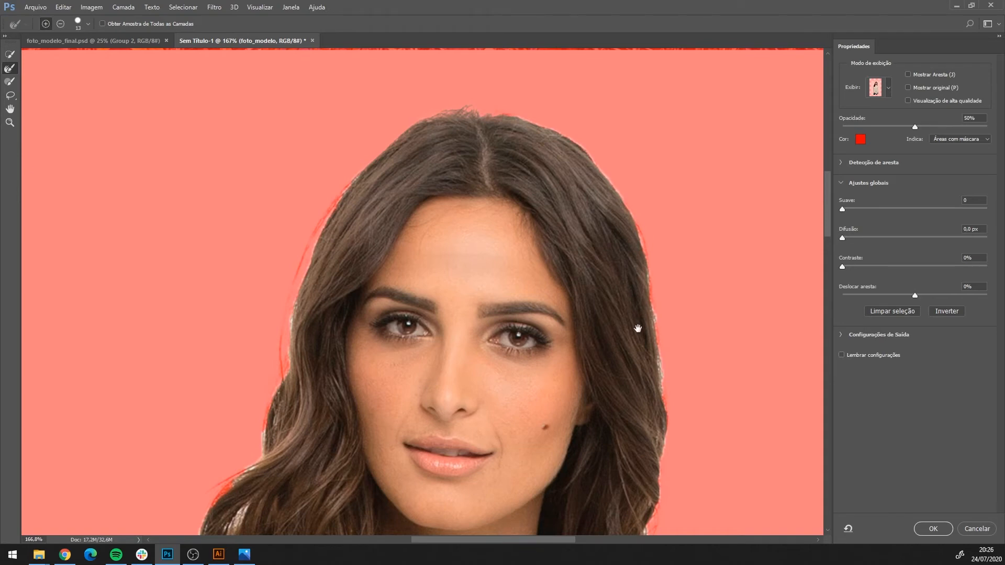
Refine the selection edge along the upper hair on both sides of the face with the Refine Edge brush.
{"action": "left_click_drag", "start_coordinate": [637, 328], "coordinate": [552, 284]}
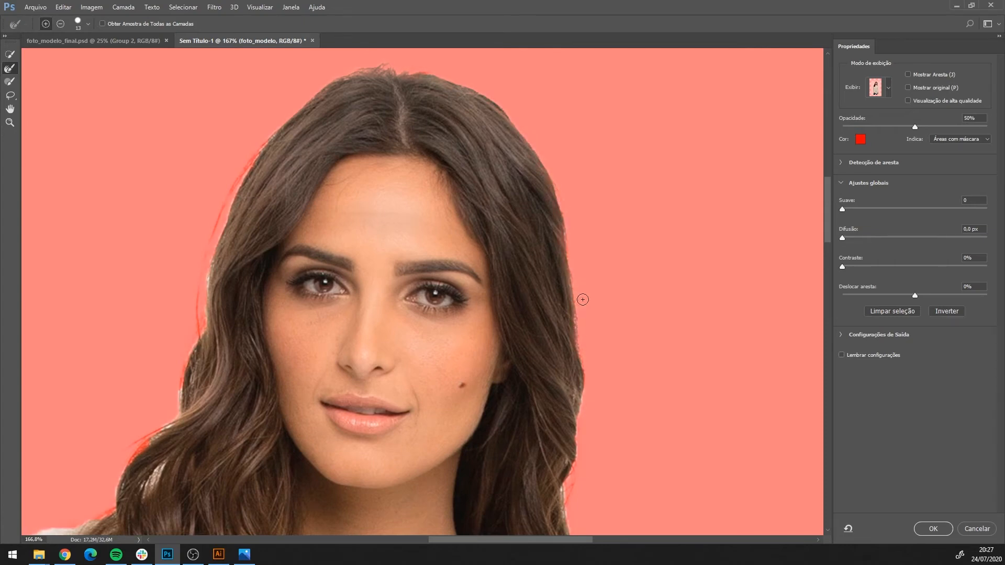
{"action": "scroll", "coordinate": [650, 298], "scroll_direction": "left", "scroll_amount": 3}
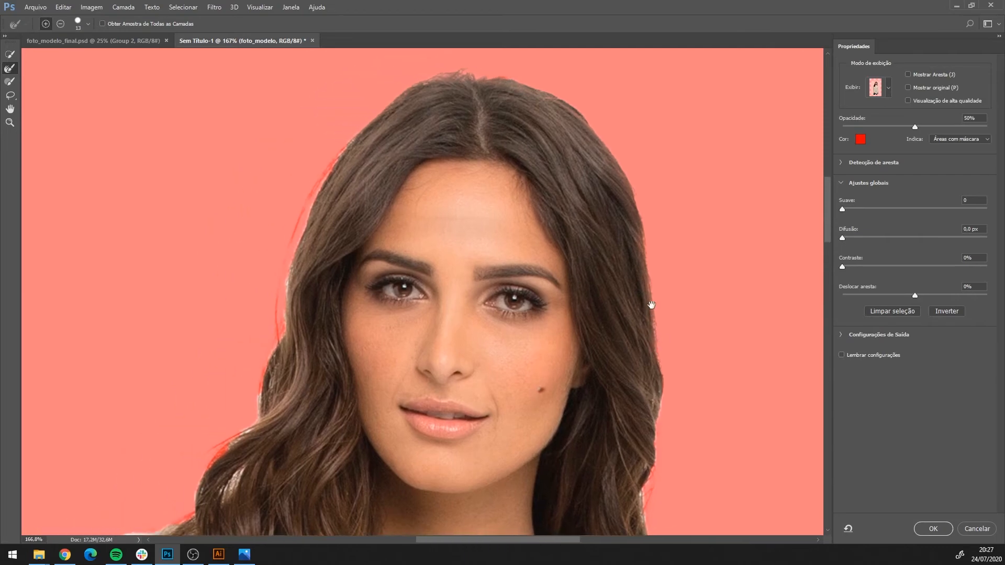
{"action": "mouse_move", "coordinate": [322, 196]}
{"action": "left_mouse_down"}
{"action": "mouse_move", "coordinate": [353, 149]}
{"action": "mouse_move", "coordinate": [320, 203]}
{"action": "mouse_move", "coordinate": [289, 307]}
{"action": "mouse_move", "coordinate": [325, 191]}
{"action": "mouse_move", "coordinate": [310, 229]}
{"action": "mouse_move", "coordinate": [287, 323]}
{"action": "mouse_move", "coordinate": [312, 231]}
{"action": "mouse_move", "coordinate": [288, 312]}
{"action": "mouse_move", "coordinate": [290, 380]}
{"action": "mouse_move", "coordinate": [286, 296]}
{"action": "mouse_move", "coordinate": [286, 351]}
{"action": "mouse_move", "coordinate": [304, 237]}
{"action": "left_mouse_up"}
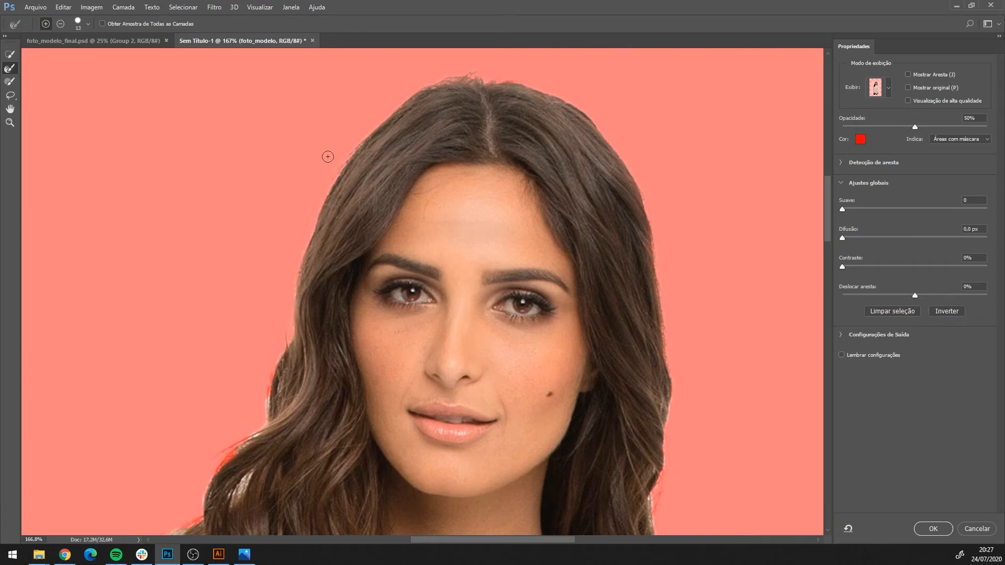
Refine the edge of the long wavy hair on the image's left side, including the white gap between strands above the shoulder.
{"action": "left_click_drag", "start_coordinate": [568, 401], "coordinate": [550, 309]}
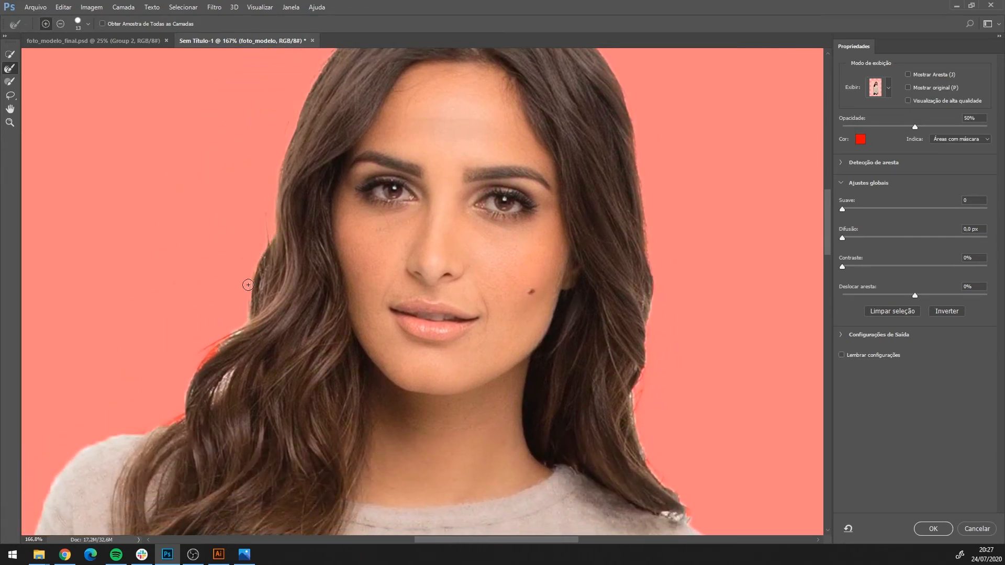
{"action": "left_click_drag", "start_coordinate": [478, 384], "coordinate": [570, 333]}
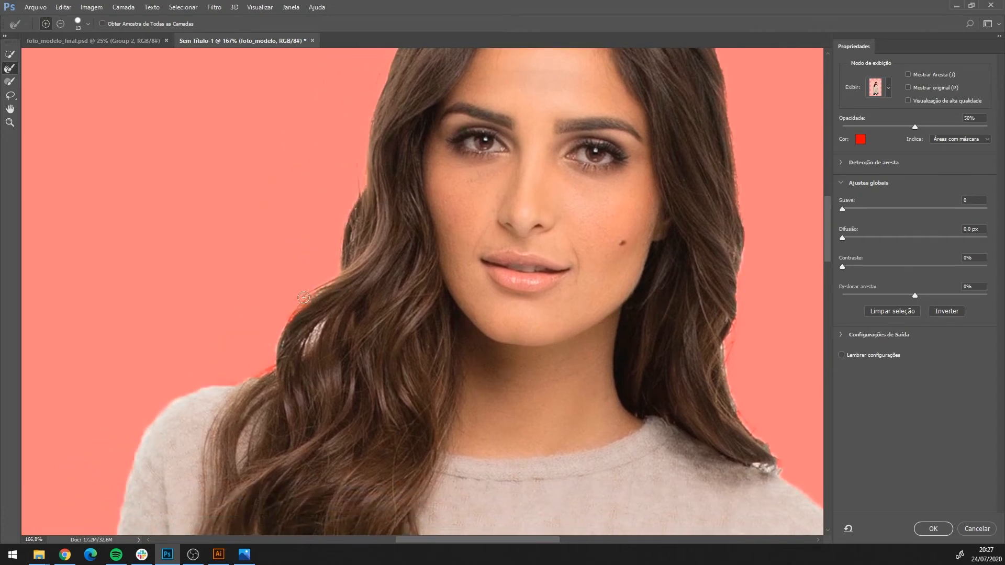
{"action": "scroll", "coordinate": [293, 355], "scroll_direction": "down", "scroll_amount": 5, "text": "alt"}
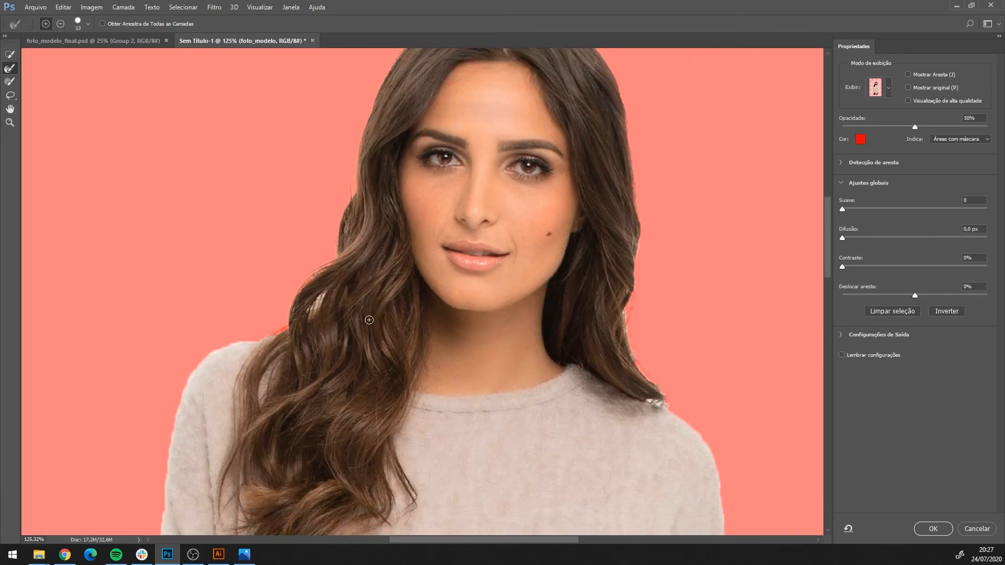
{"action": "scroll", "coordinate": [344, 425], "scroll_direction": "up", "scroll_amount": 2}
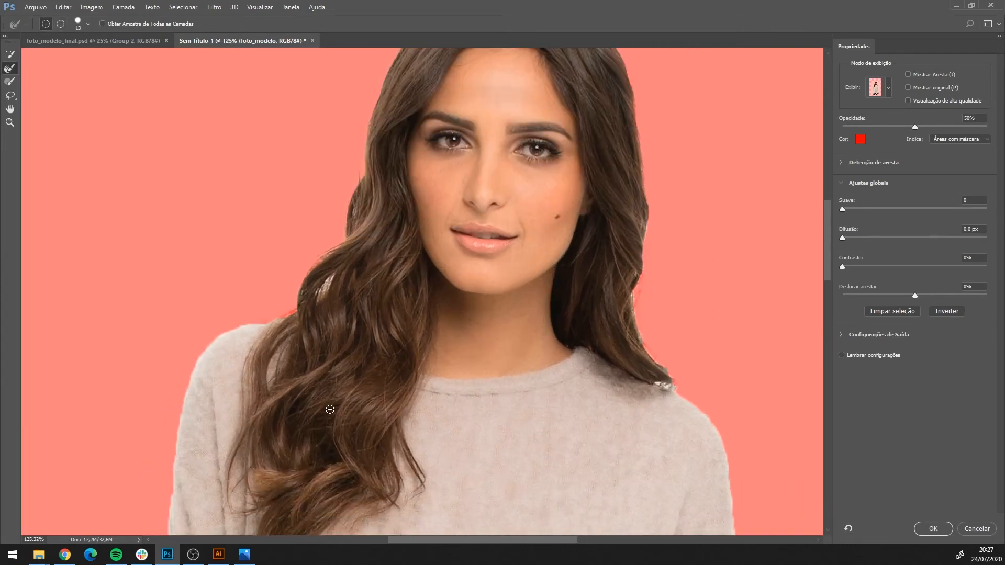
{"action": "left_click_drag", "start_coordinate": [320, 286], "coordinate": [327, 290]}
Refine the lower hair edge on the image's right side and apply the refined selection.
{"action": "scroll", "coordinate": [545, 424], "scroll_direction": "right", "scroll_amount": 3}
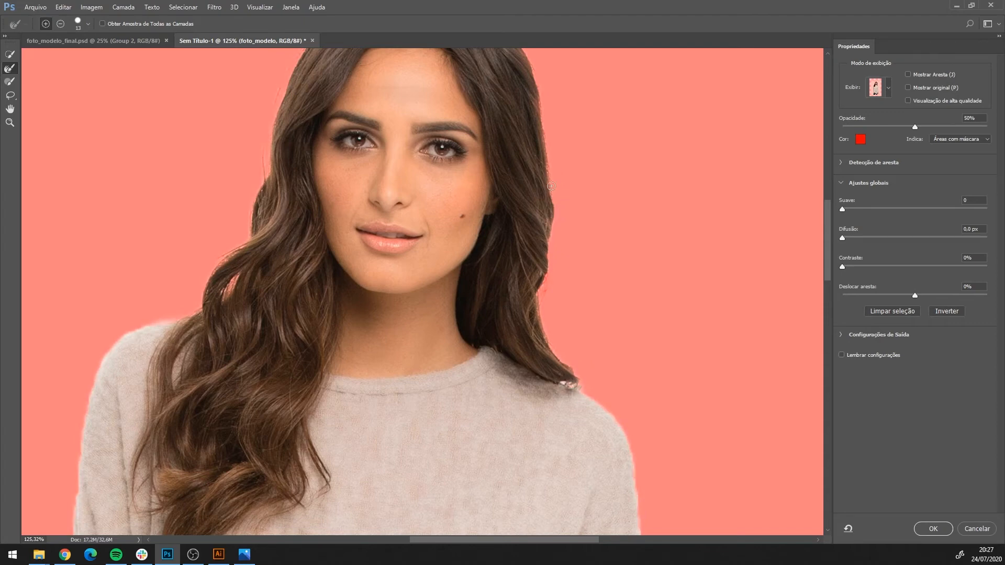
{"action": "scroll", "coordinate": [555, 126], "scroll_direction": "down", "scroll_amount": 5}
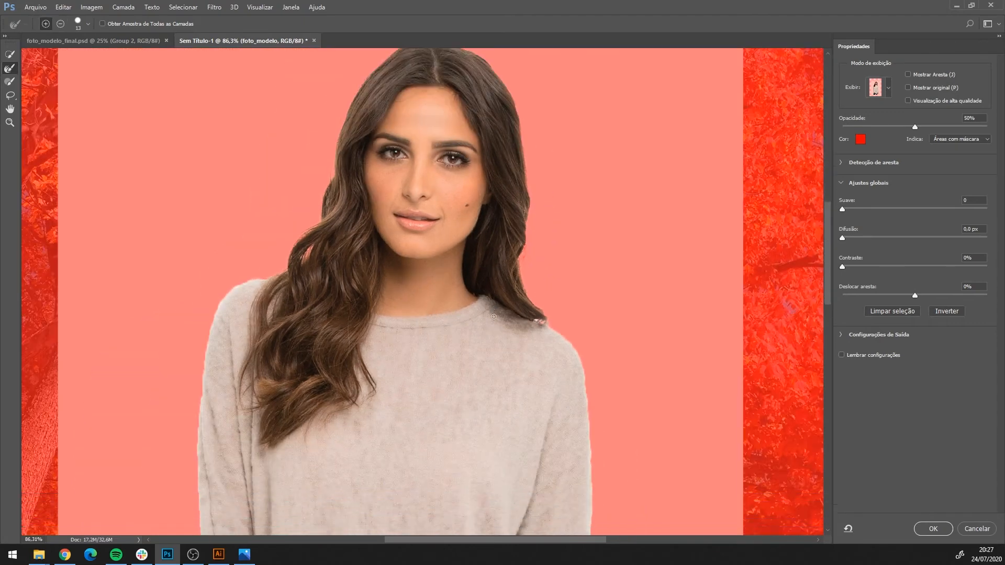
{"action": "scroll", "coordinate": [532, 344], "scroll_direction": "up", "scroll_amount": 3}
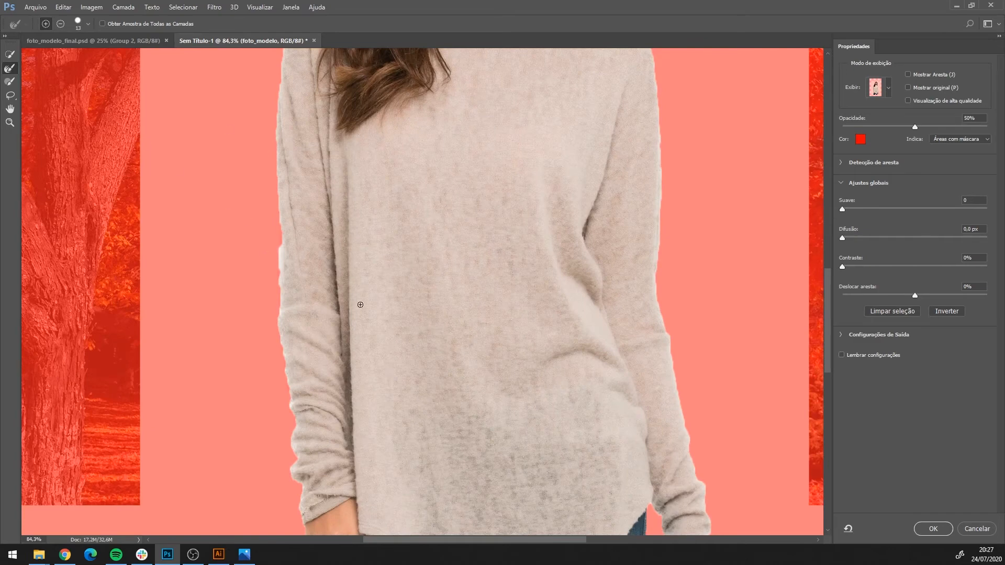
{"action": "scroll", "coordinate": [349, 101], "scroll_direction": "down", "scroll_amount": 2}
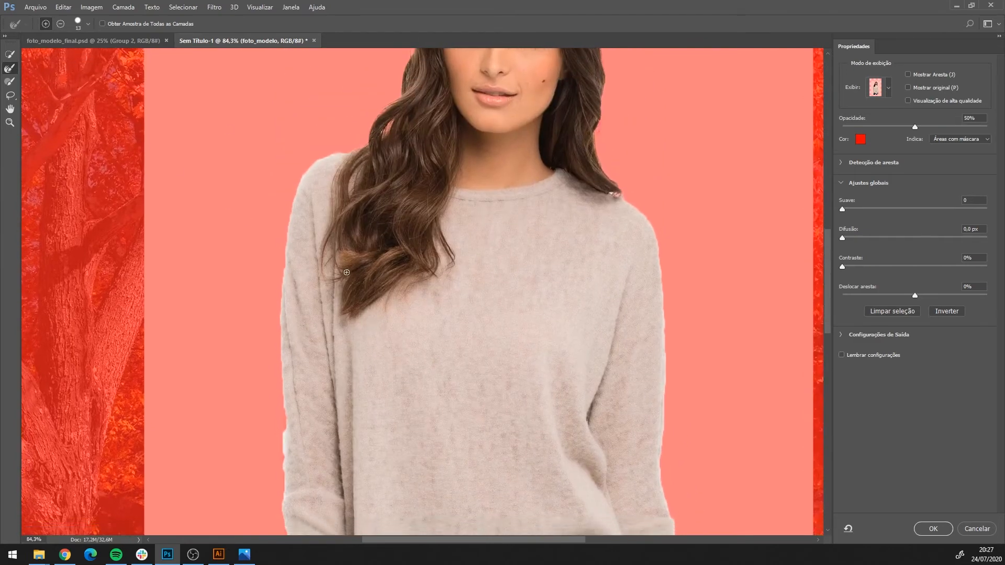
{"action": "scroll", "coordinate": [480, 269], "scroll_direction": "down", "scroll_amount": 2}
{"action": "scroll", "coordinate": [480, 269], "scroll_direction": "down", "scroll_amount": 2}
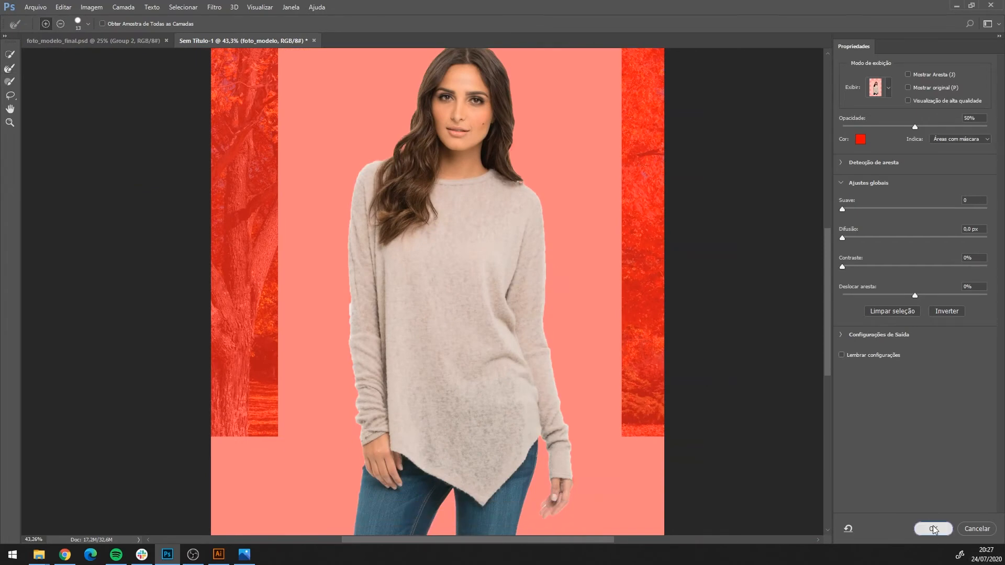
{"action": "left_click", "coordinate": [933, 529]}
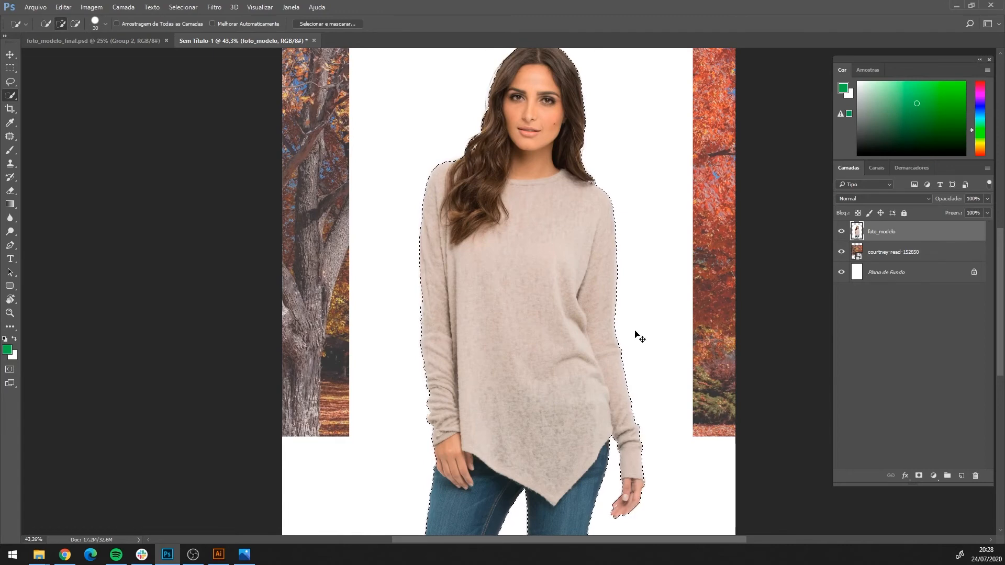
Copy the selected model to a new layer and hide the original foto_modelo layer, keeping the cut-out layer active.
{"action": "key", "text": "ctrl+j"}
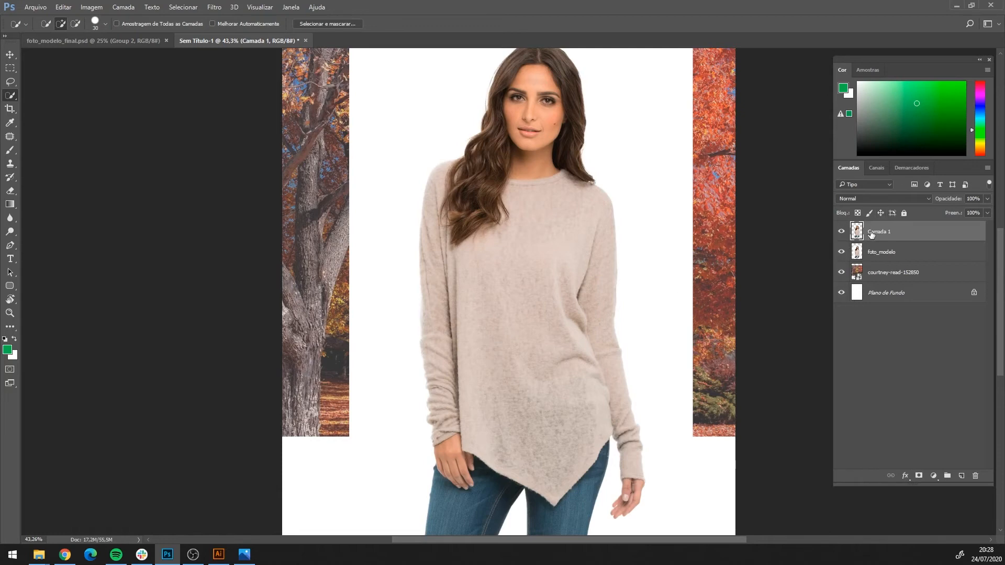
{"action": "left_click", "coordinate": [841, 253]}
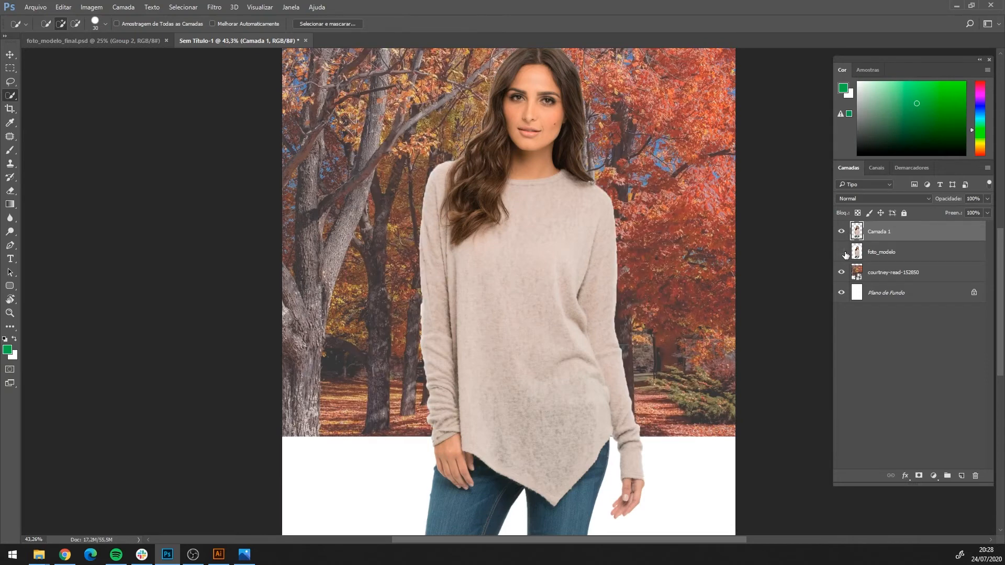
{"action": "scroll", "coordinate": [637, 280], "scroll_direction": "down", "scroll_amount": 2}
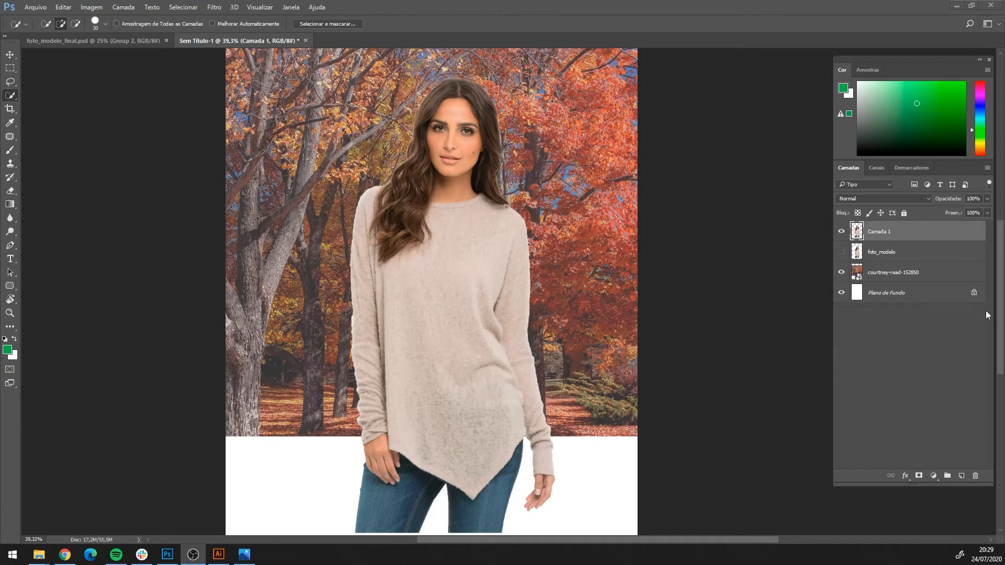
{"action": "left_click", "coordinate": [880, 235]}
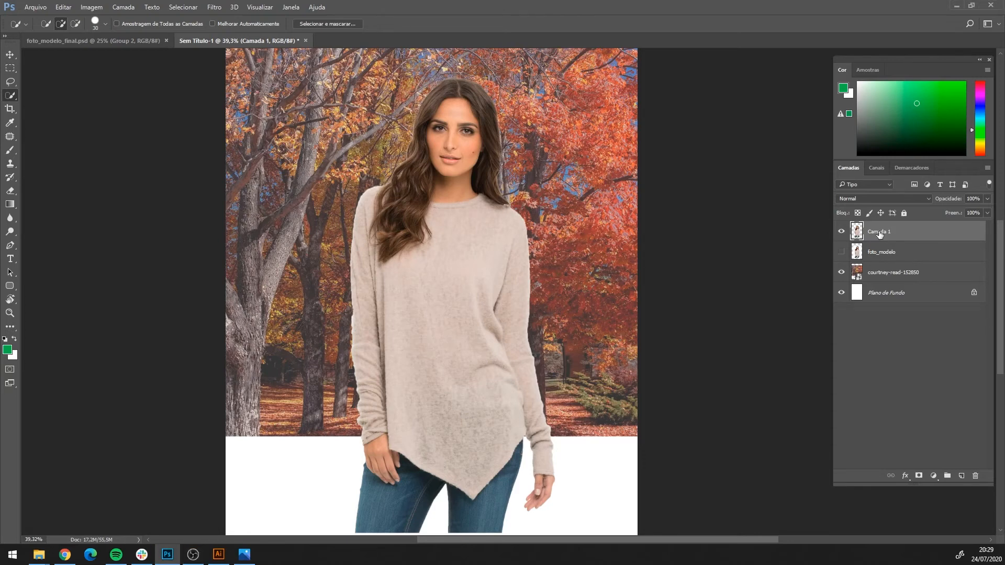
Rename the cut-out layer as MODELO.
{"action": "double_click", "coordinate": [878, 234]}
{"action": "type", "text": "MODELO"}
{"action": "key", "text": "Return"}
Rasterize the courtney-read-152850 forest photo layer.
{"action": "left_click", "coordinate": [886, 276]}
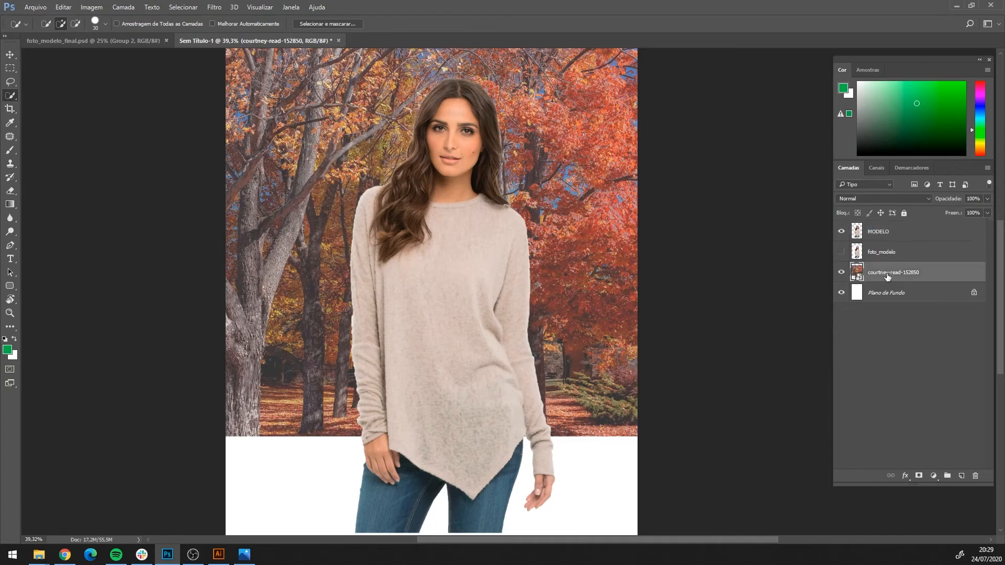
{"action": "right_click", "coordinate": [887, 277]}
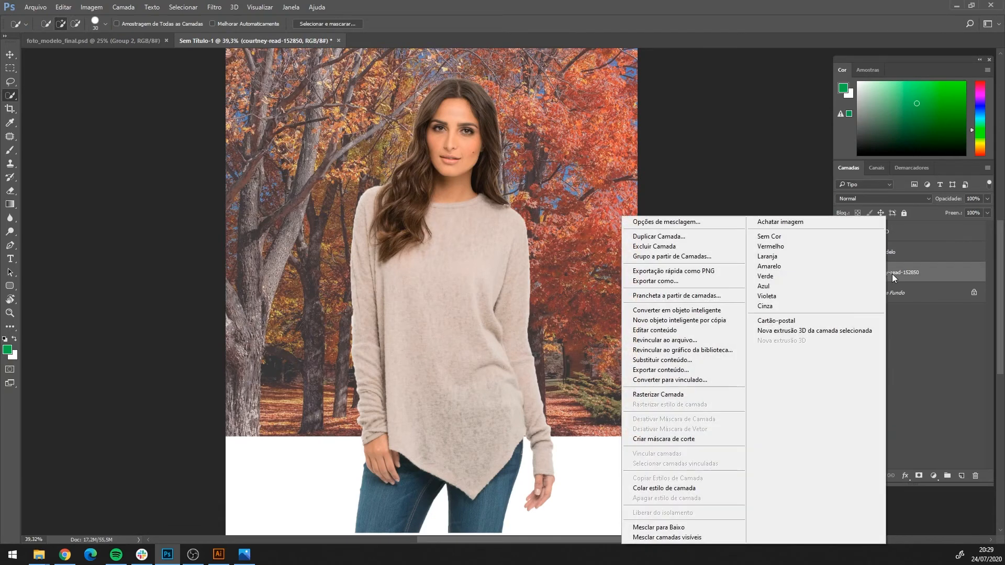
{"action": "left_click", "coordinate": [710, 401]}
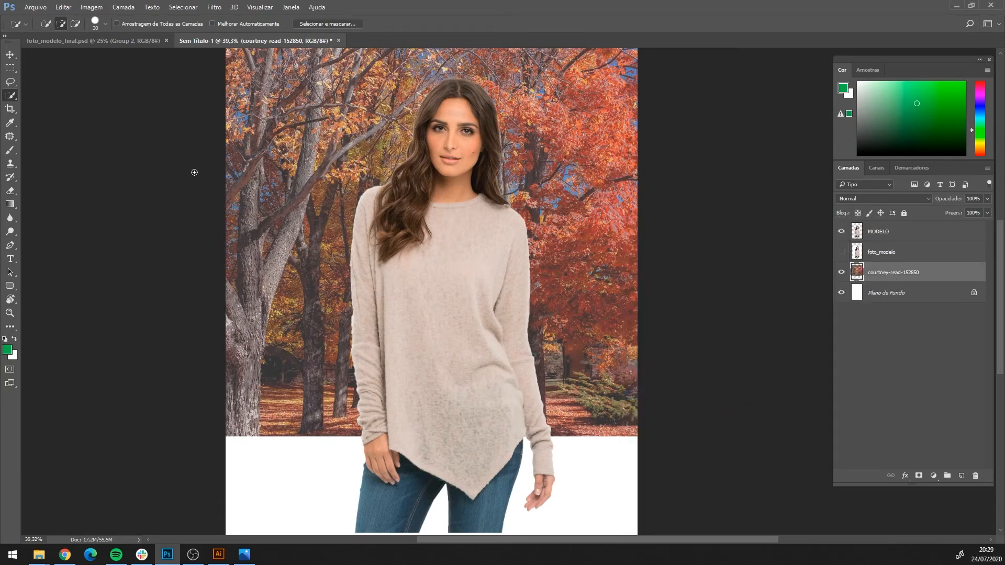
Scale the MODELO cut-out up to about 122% and position her so the jeans end at the canvas's lower edge.
{"action": "left_click", "coordinate": [10, 54]}
{"action": "scroll", "coordinate": [240, 217], "scroll_direction": "down", "scroll_amount": 2}
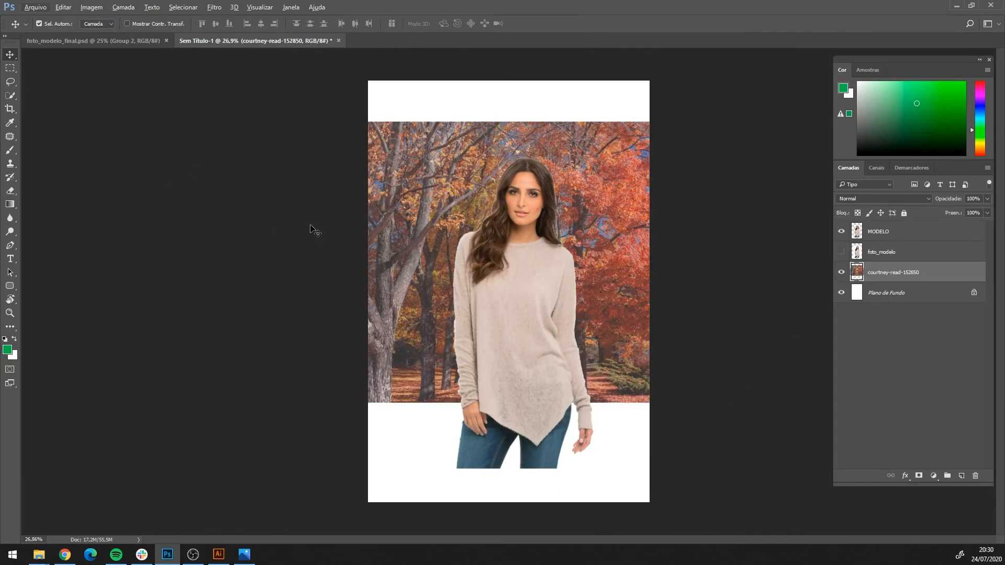
{"action": "scroll", "coordinate": [511, 314], "scroll_direction": "down", "scroll_amount": 1}
{"action": "left_click", "coordinate": [511, 314]}
{"action": "scroll", "coordinate": [606, 331], "scroll_direction": "up", "scroll_amount": 2}
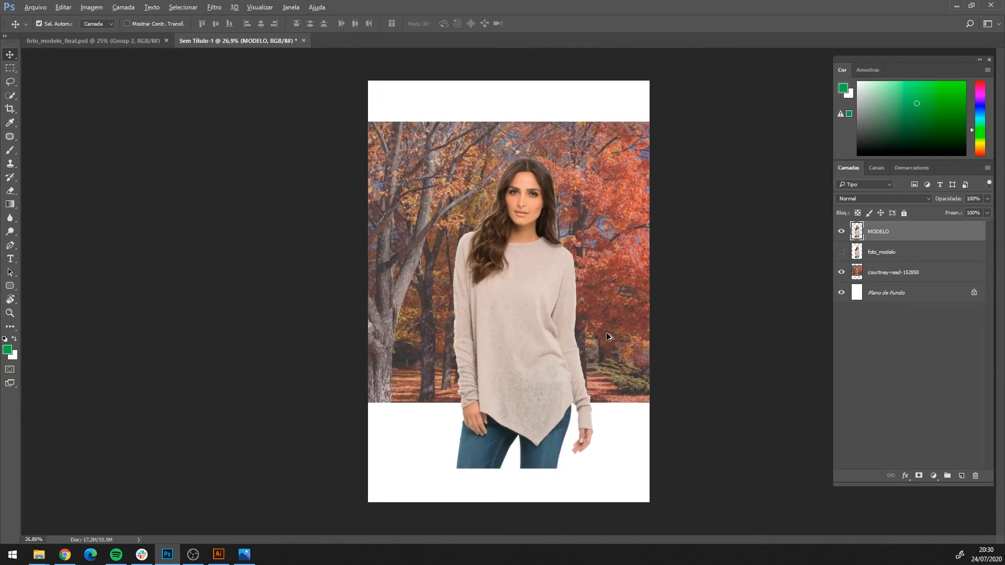
{"action": "scroll", "coordinate": [573, 340], "scroll_direction": "down", "scroll_amount": 1}
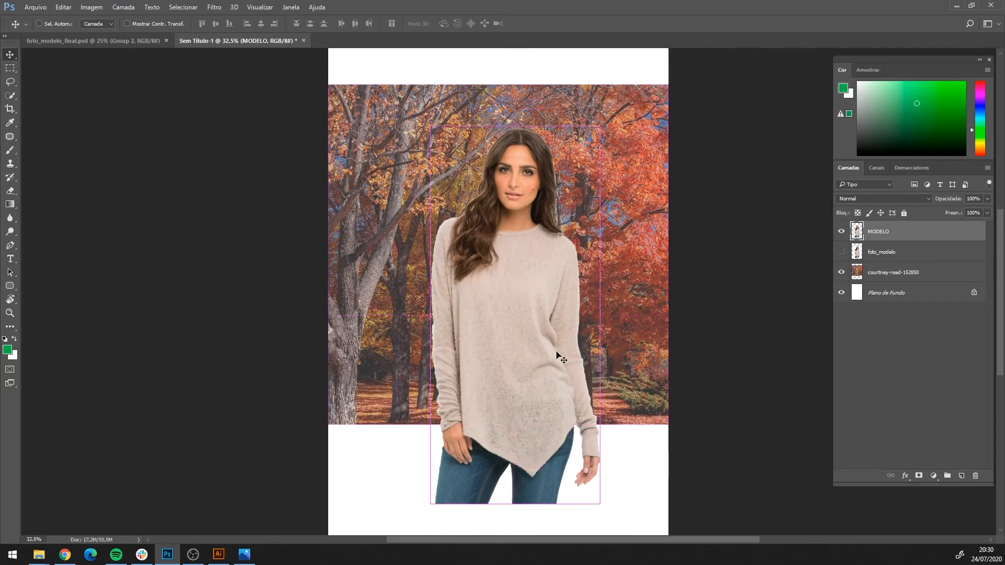
{"action": "key", "text": "ctrl+t"}
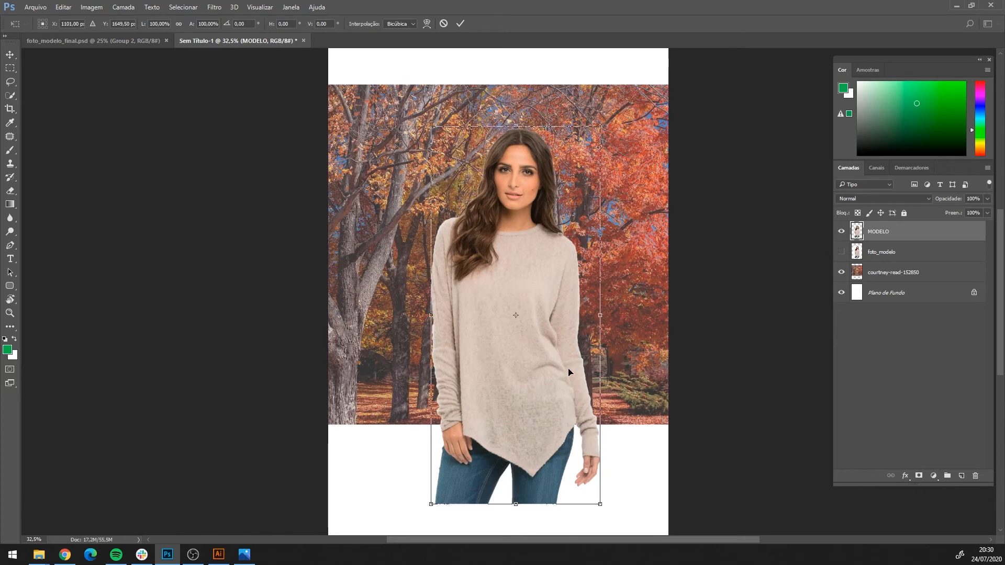
{"action": "scroll", "coordinate": [564, 396], "scroll_direction": "down", "scroll_amount": 1}
{"action": "left_click_drag", "start_coordinate": [595, 470], "coordinate": [570, 489]}
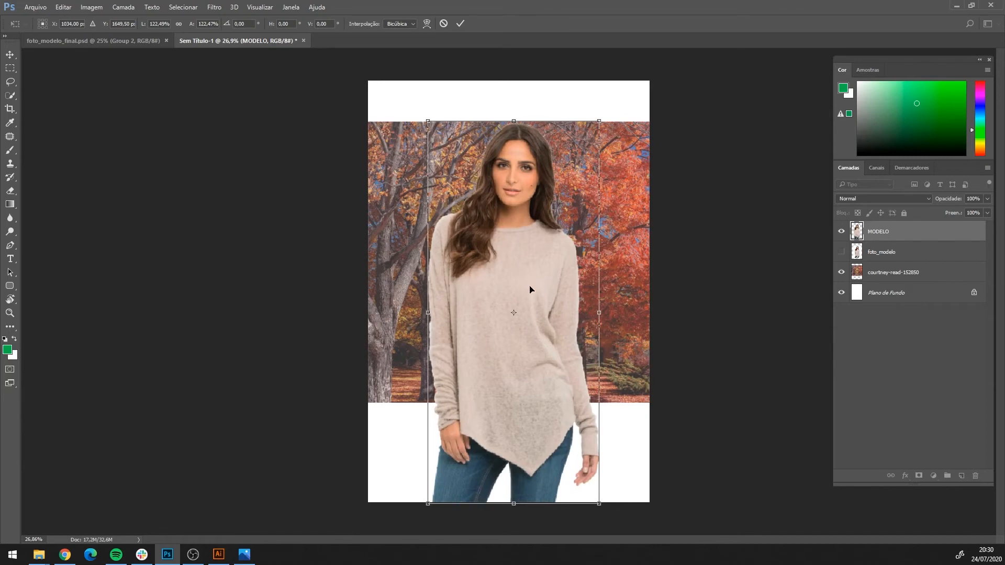
{"action": "key", "text": "Return"}
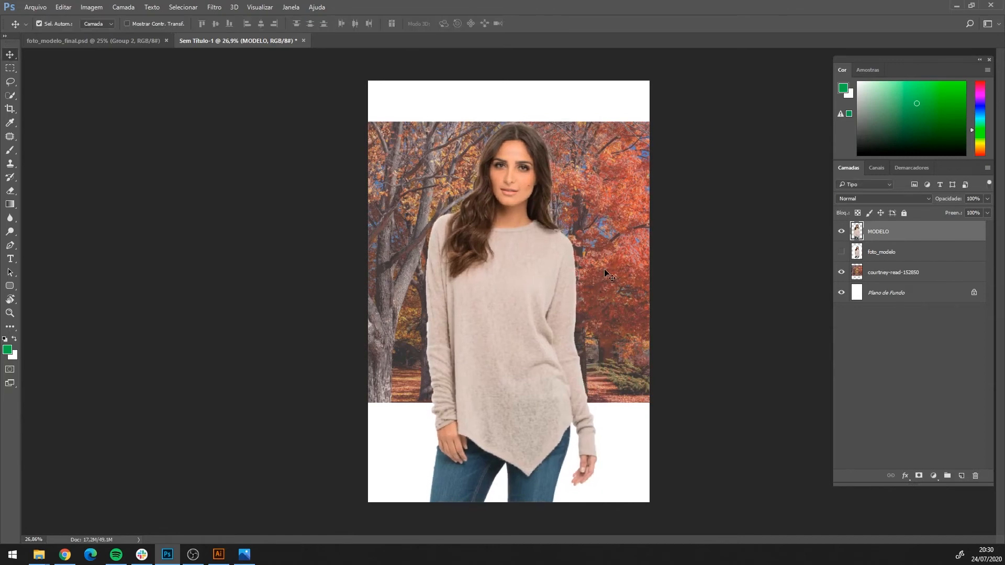
Enlarge the forest photo layer to about 154% and align it with the canvas's lower edge so it covers the white areas.
{"action": "left_click", "coordinate": [616, 278]}
{"action": "scroll", "coordinate": [616, 278], "scroll_direction": "down", "scroll_amount": 1}
{"action": "key", "text": "ctrl+t"}
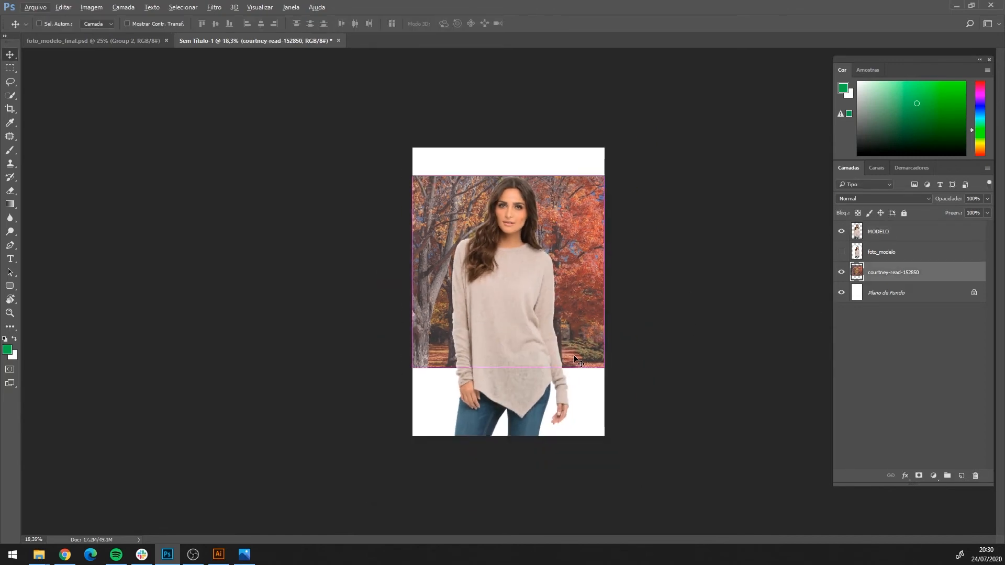
{"action": "left_click_drag", "start_coordinate": [605, 367], "coordinate": [651, 422]}
{"action": "left_click_drag", "start_coordinate": [632, 354], "coordinate": [632, 371]}
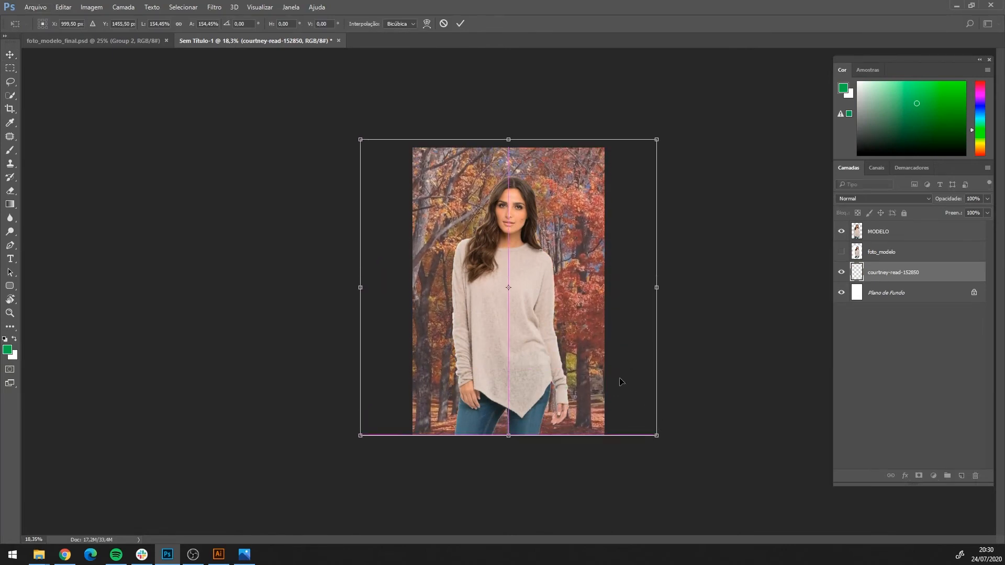
Fine-tune the forest photo's scale to 153.90%, nudge it slightly left to X 992 px, and apply the transformation.
{"action": "left_click_drag", "start_coordinate": [655, 139], "coordinate": [652, 158]}
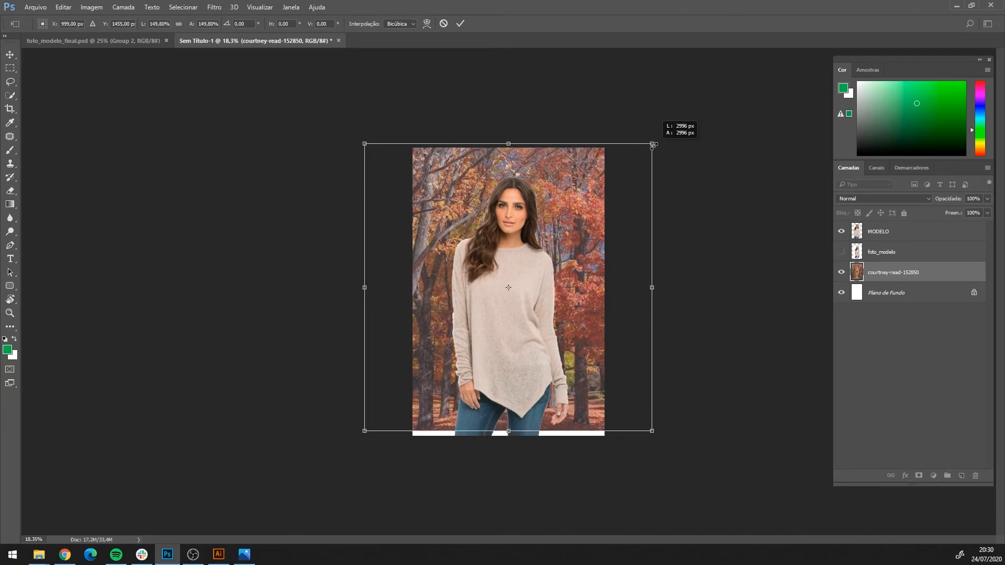
{"action": "left_click_drag", "start_coordinate": [624, 196], "coordinate": [626, 199]}
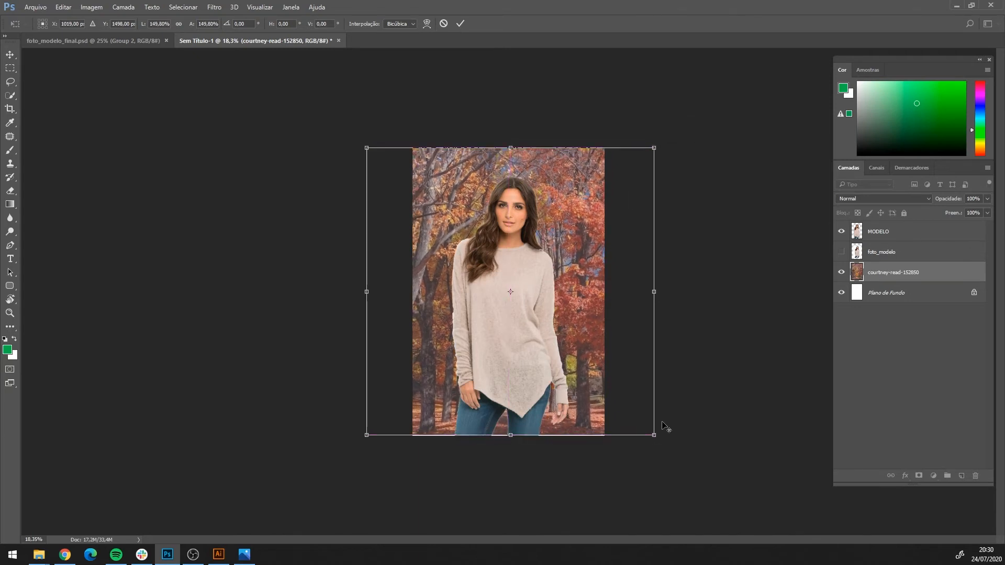
{"action": "left_click_drag", "start_coordinate": [655, 437], "coordinate": [657, 440]}
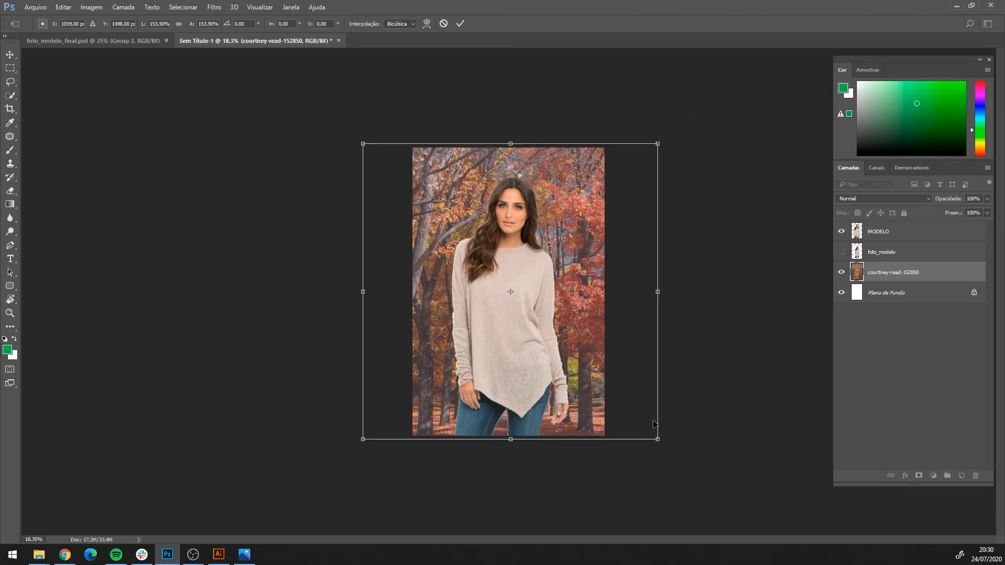
{"action": "key", "text": "Left"}
{"action": "key", "text": "Left"}
{"action": "key", "text": "Left"}
{"action": "key", "text": "Left"}
{"action": "key", "text": "Left"}
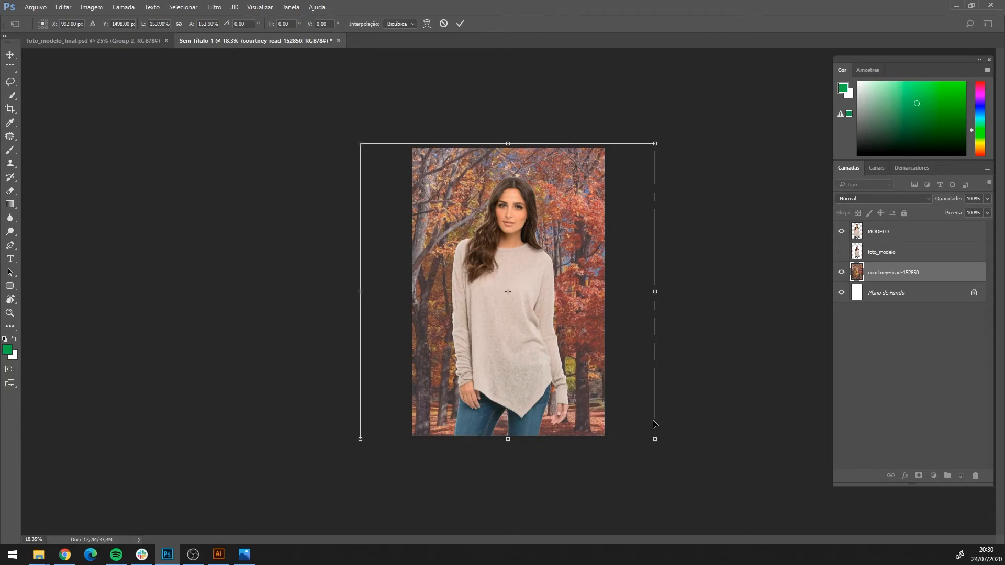
{"action": "key", "text": "Return"}
Make the MODELO layer active and examine the cut-out edges along the sleeves, sweater hem and hands for leftover white fringe.
{"action": "scroll", "coordinate": [628, 419], "scroll_direction": "up", "scroll_amount": 3}
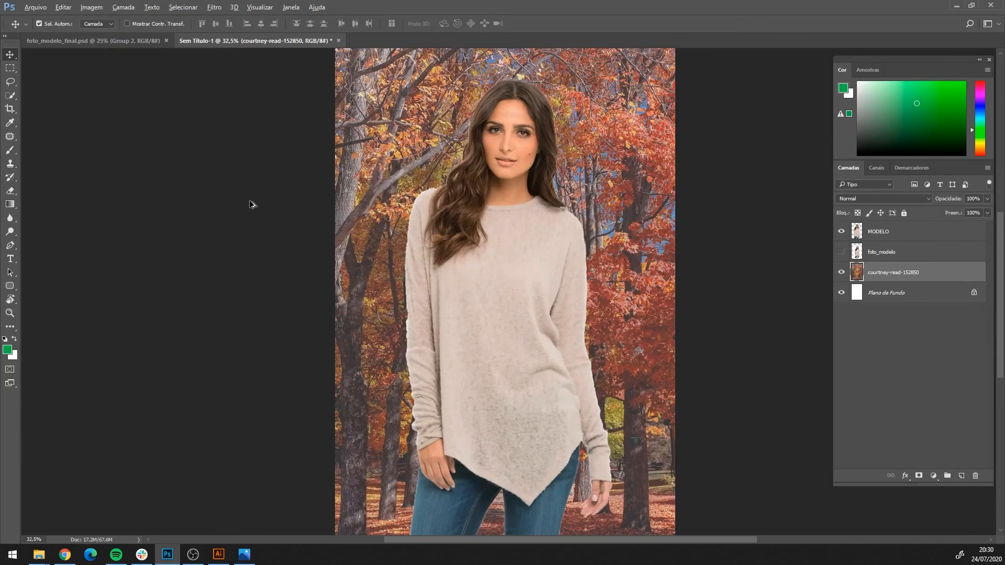
{"action": "scroll", "coordinate": [517, 348], "scroll_direction": "down", "scroll_amount": 1}
{"action": "scroll", "coordinate": [520, 350], "scroll_direction": "right", "scroll_amount": 3}
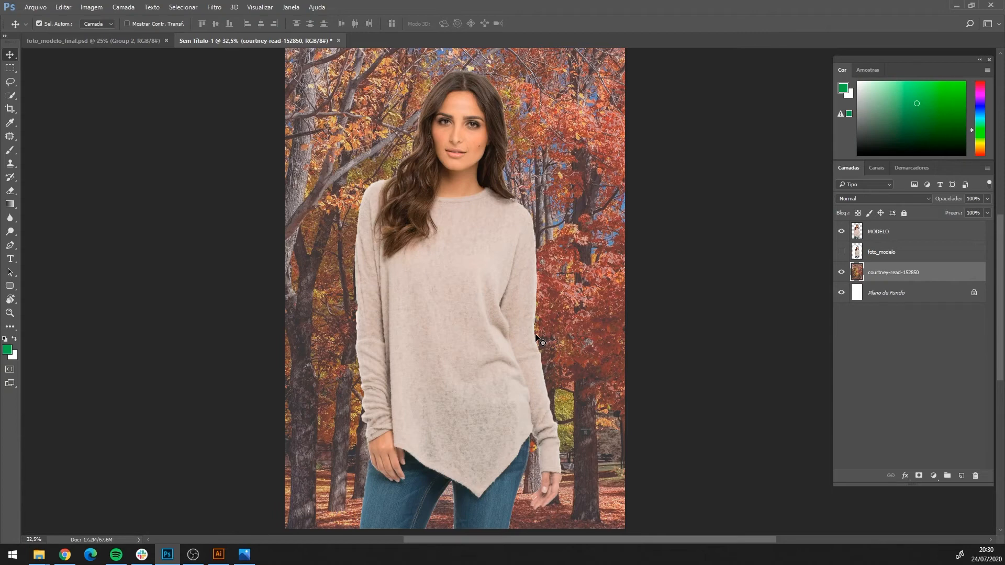
{"action": "left_click", "coordinate": [909, 234]}
{"action": "scroll", "coordinate": [413, 218], "scroll_direction": "up", "scroll_amount": 3}
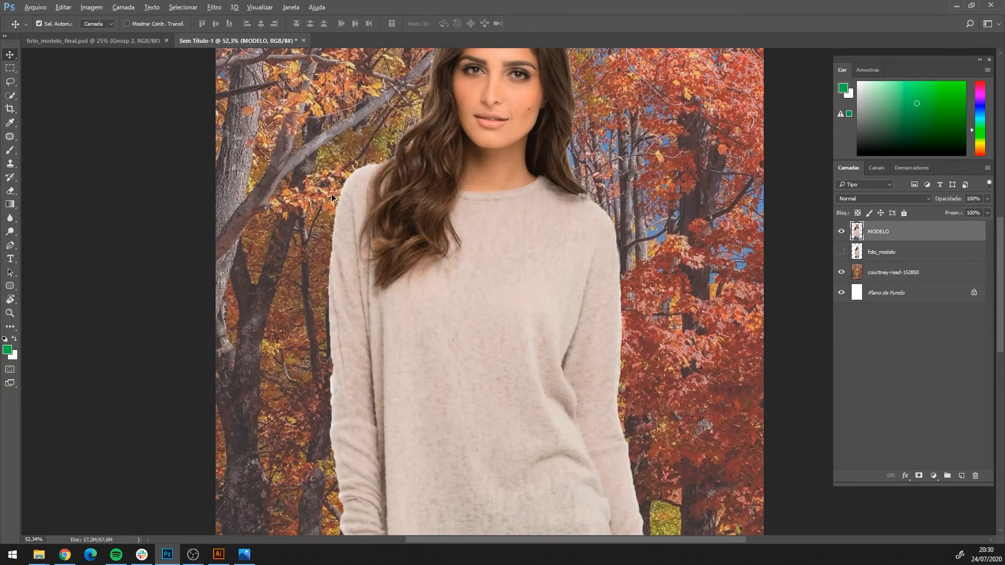
{"action": "scroll", "coordinate": [331, 193], "scroll_direction": "up", "scroll_amount": 1}
{"action": "scroll", "coordinate": [395, 184], "scroll_direction": "down", "scroll_amount": 5}
{"action": "scroll", "coordinate": [385, 342], "scroll_direction": "up", "scroll_amount": 4}
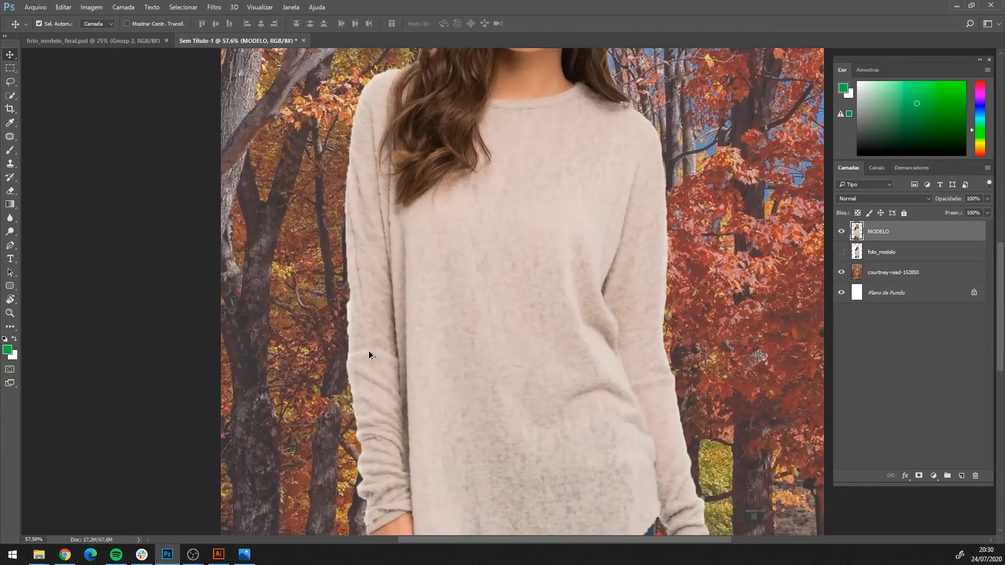
{"action": "scroll", "coordinate": [347, 298], "scroll_direction": "up", "scroll_amount": 2}
{"action": "scroll", "coordinate": [341, 291], "scroll_direction": "down", "scroll_amount": 3}
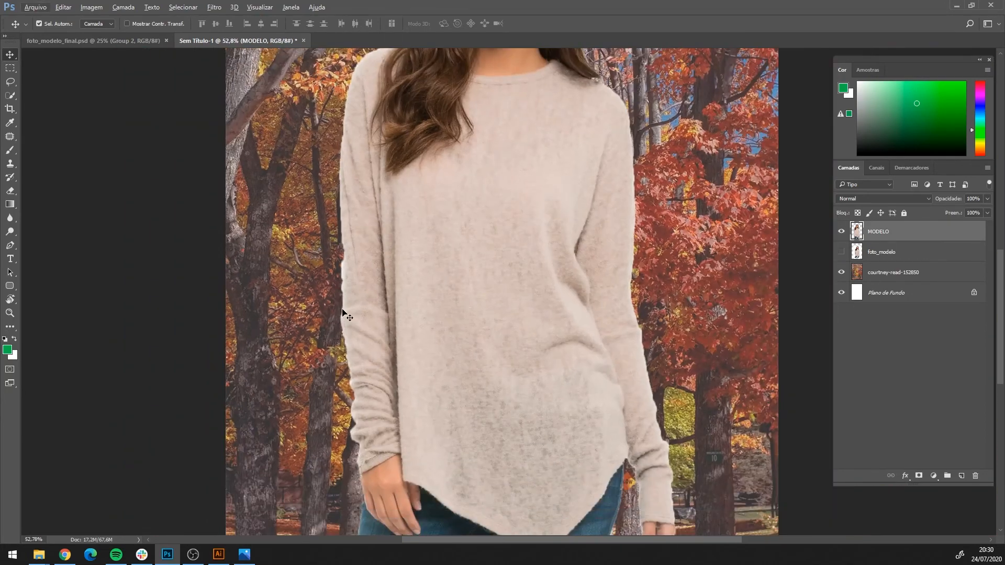
{"action": "scroll", "coordinate": [366, 314], "scroll_direction": "down", "scroll_amount": 2}
{"action": "scroll", "coordinate": [399, 314], "scroll_direction": "right", "scroll_amount": 2}
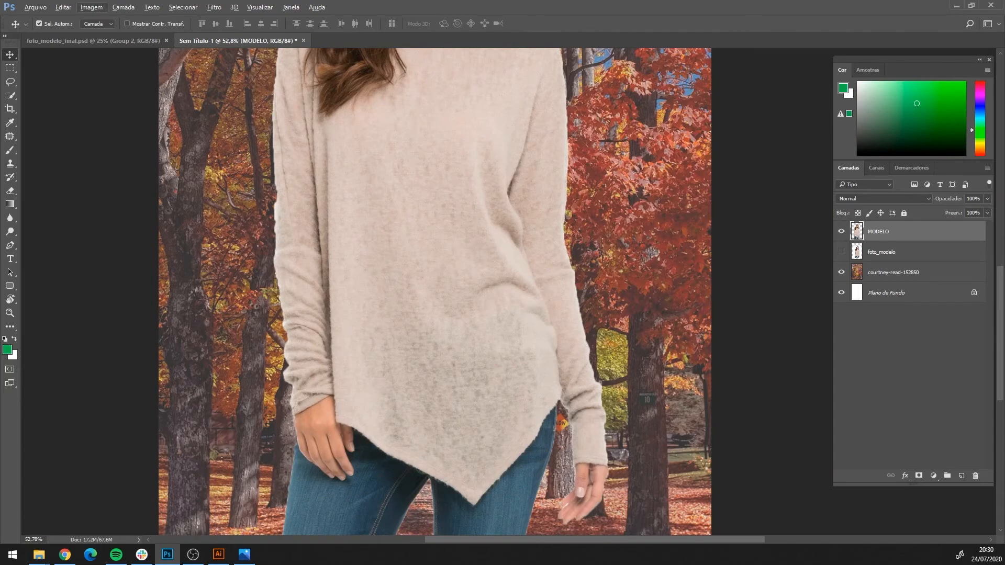
{"action": "key", "text": "alt+Tab"}
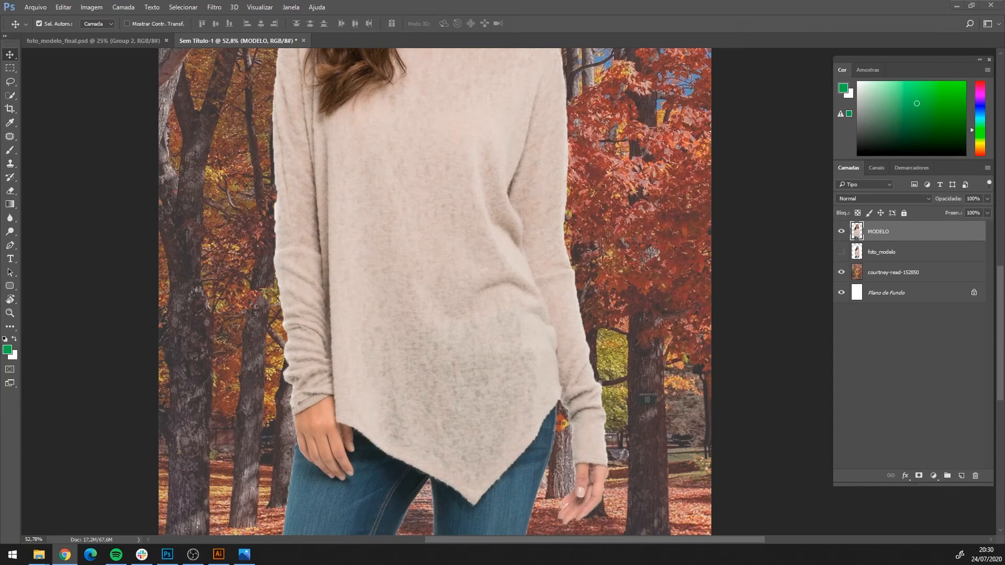
{"action": "key", "text": "alt+Tab"}
{"action": "scroll", "coordinate": [343, 232], "scroll_direction": "up", "scroll_amount": 1}
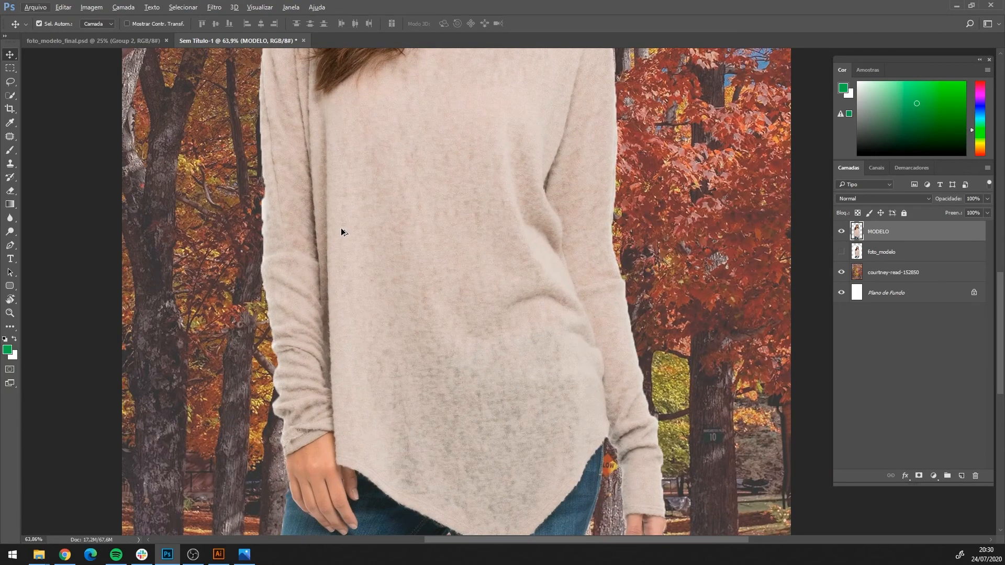
Trace the uneven pale fringe along the outer sleeve on the image's left with the Lasso tool.
{"action": "left_click", "coordinate": [10, 82]}
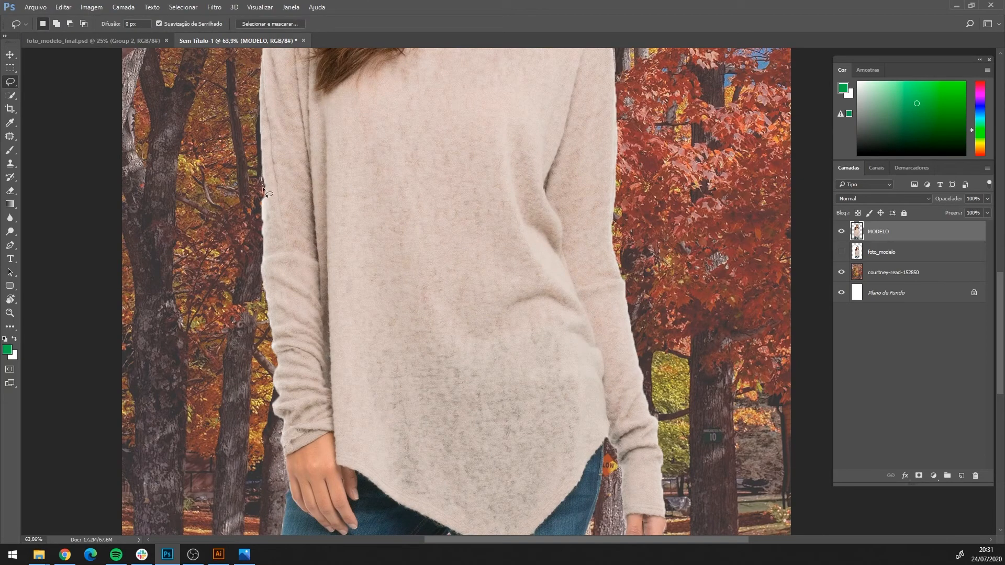
{"action": "mouse_move", "coordinate": [263, 204]}
{"action": "left_mouse_down"}
{"action": "mouse_move", "coordinate": [258, 227]}
{"action": "mouse_move", "coordinate": [264, 204]}
{"action": "mouse_move", "coordinate": [254, 238]}
{"action": "mouse_move", "coordinate": [267, 157]}
{"action": "mouse_move", "coordinate": [255, 266]}
{"action": "mouse_move", "coordinate": [268, 273]}
{"action": "mouse_move", "coordinate": [262, 264]}
{"action": "mouse_move", "coordinate": [267, 336]}
{"action": "left_mouse_up"}
{"action": "left_click", "coordinate": [248, 244]}
{"action": "left_click", "coordinate": [257, 266]}
{"action": "left_click_drag", "start_coordinate": [615, 466], "coordinate": [573, 475]}
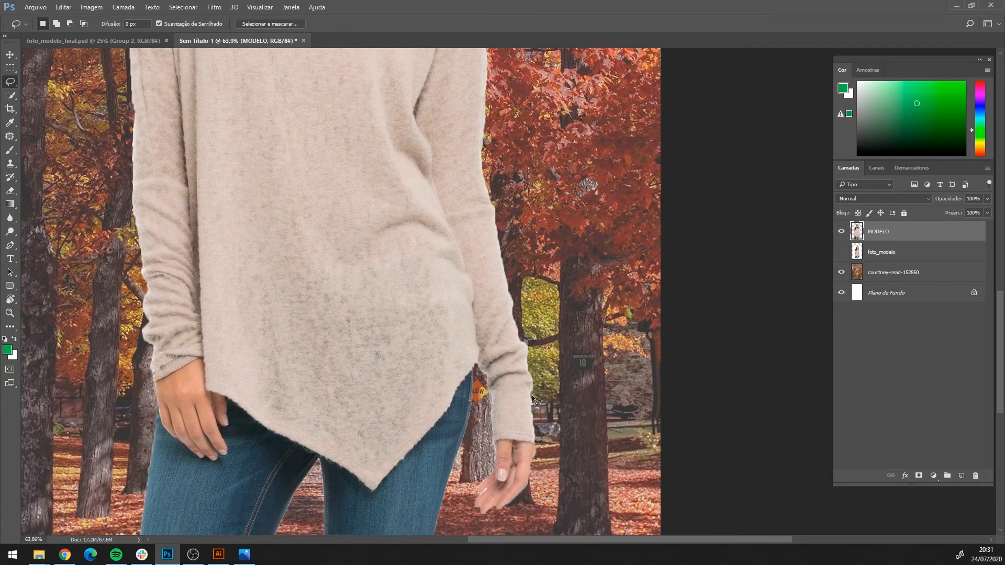
Hide the forest photo layer and inspect the outline of the model's hair against plain white for stray remnants.
{"action": "left_click_drag", "start_coordinate": [553, 484], "coordinate": [543, 392]}
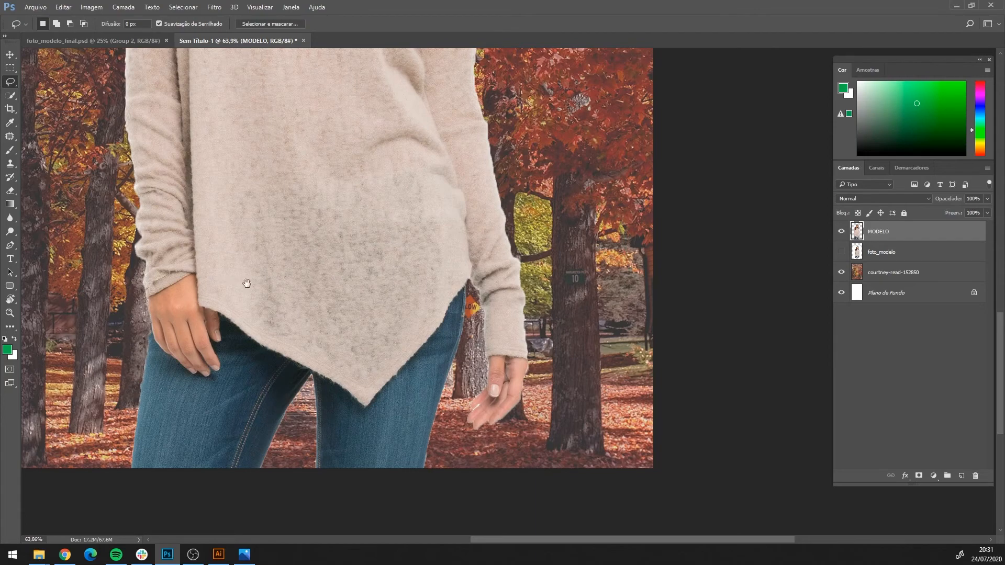
{"action": "left_click_drag", "start_coordinate": [461, 225], "coordinate": [455, 375]}
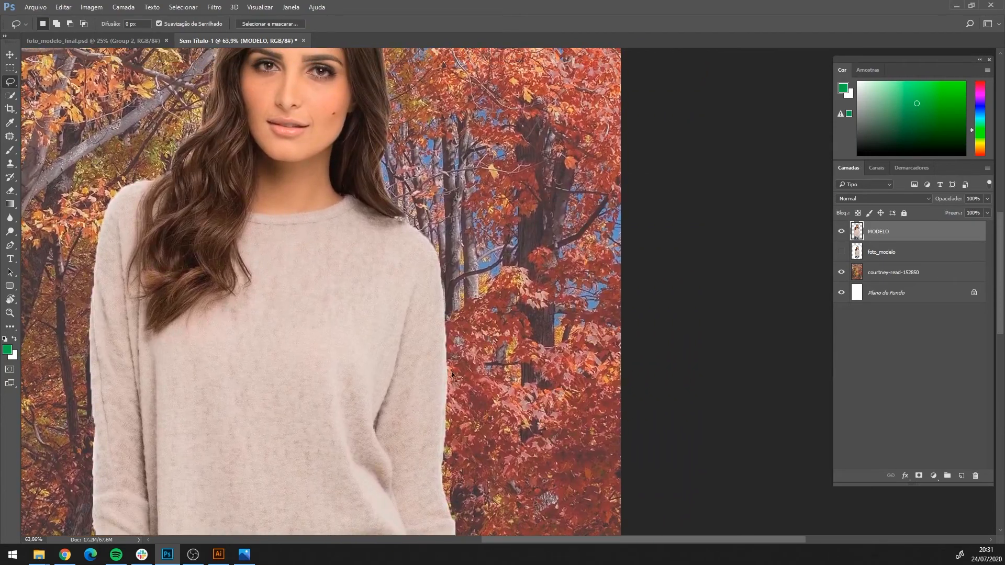
{"action": "left_click_drag", "start_coordinate": [434, 204], "coordinate": [506, 340]}
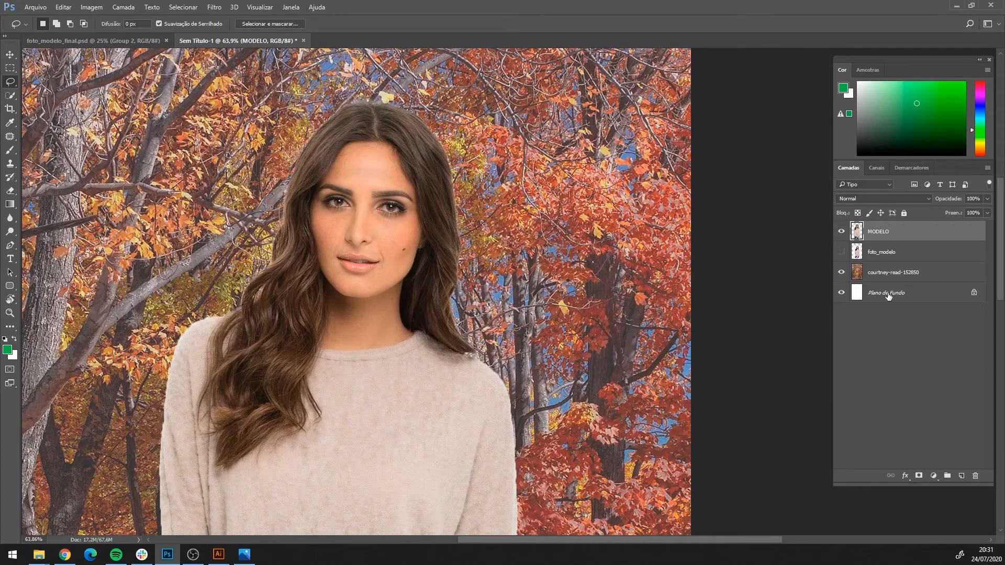
{"action": "left_click", "coordinate": [844, 273]}
{"action": "scroll", "coordinate": [369, 246], "scroll_direction": "up", "scroll_amount": 8}
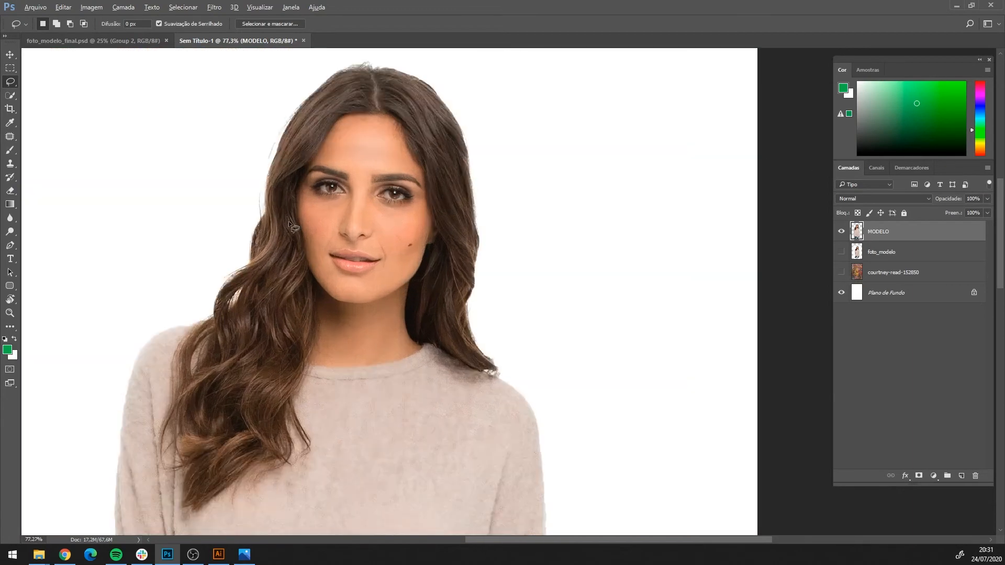
{"action": "scroll", "coordinate": [271, 191], "scroll_direction": "down", "scroll_amount": 5}
{"action": "scroll", "coordinate": [270, 190], "scroll_direction": "up", "scroll_amount": 2}
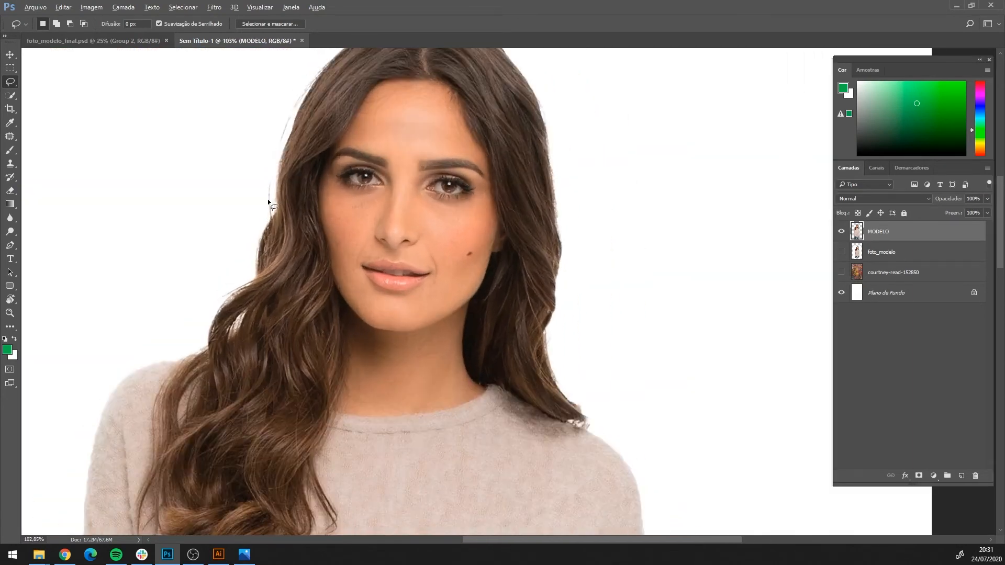
{"action": "scroll", "coordinate": [233, 231], "scroll_direction": "down", "scroll_amount": 2}
{"action": "scroll", "coordinate": [290, 225], "scroll_direction": "up", "scroll_amount": 2}
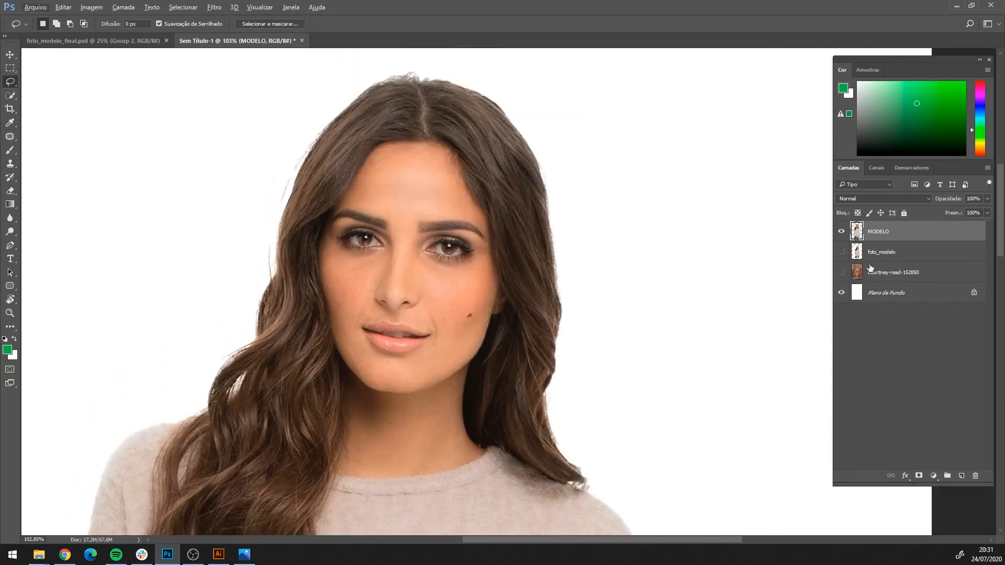
Lasso and delete the stray hairs outside the hair outline on the image's left, and clear the selection.
{"action": "left_click", "coordinate": [841, 272]}
{"action": "left_click", "coordinate": [841, 273]}
{"action": "mouse_move", "coordinate": [264, 290]}
{"action": "left_mouse_down"}
{"action": "mouse_move", "coordinate": [273, 252]}
{"action": "mouse_move", "coordinate": [253, 268]}
{"action": "mouse_move", "coordinate": [251, 289]}
{"action": "left_mouse_up"}
{"action": "key", "text": "Delete"}
{"action": "key", "text": "ctrl+d"}
{"action": "mouse_move", "coordinate": [298, 169]}
{"action": "left_mouse_down"}
{"action": "mouse_move", "coordinate": [321, 123]}
{"action": "mouse_move", "coordinate": [296, 128]}
{"action": "left_mouse_up"}
{"action": "left_click", "coordinate": [597, 226]}
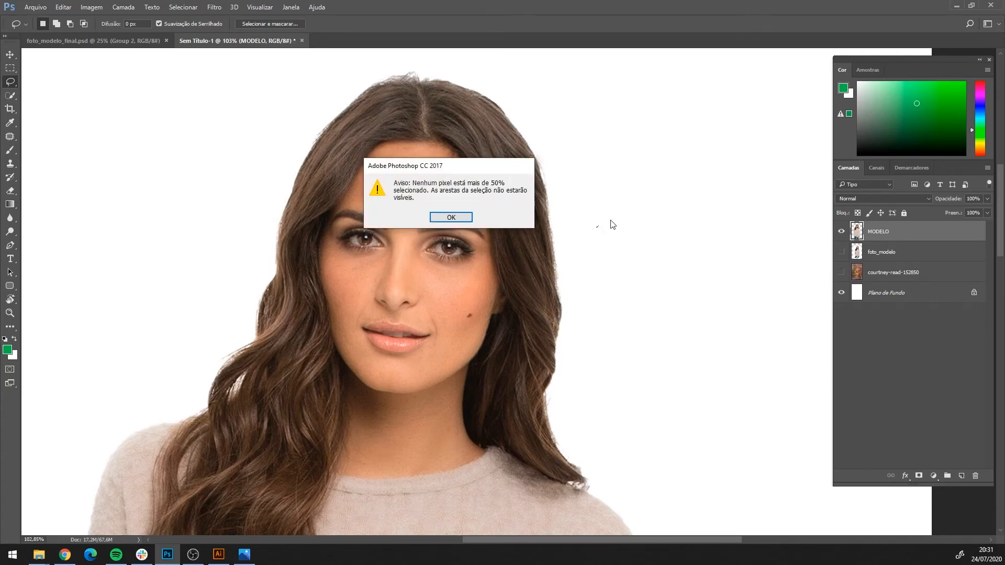
{"action": "left_click", "coordinate": [450, 217]}
Check the cleaned hair outline against white and show the forest photo layer again.
{"action": "scroll", "coordinate": [542, 201], "scroll_direction": "down", "scroll_amount": 3}
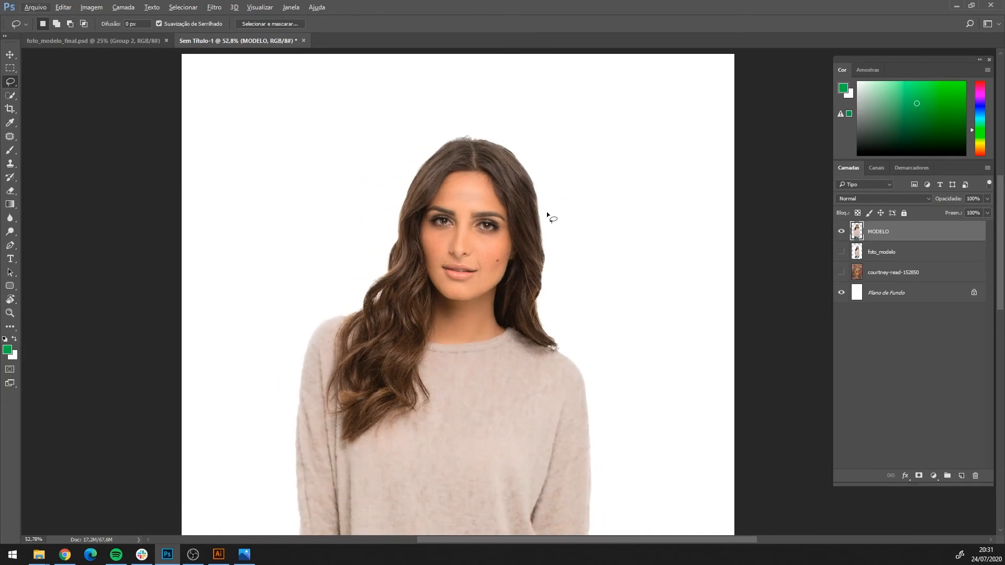
{"action": "scroll", "coordinate": [546, 211], "scroll_direction": "up", "scroll_amount": 2}
{"action": "scroll", "coordinate": [587, 372], "scroll_direction": "down", "scroll_amount": 1}
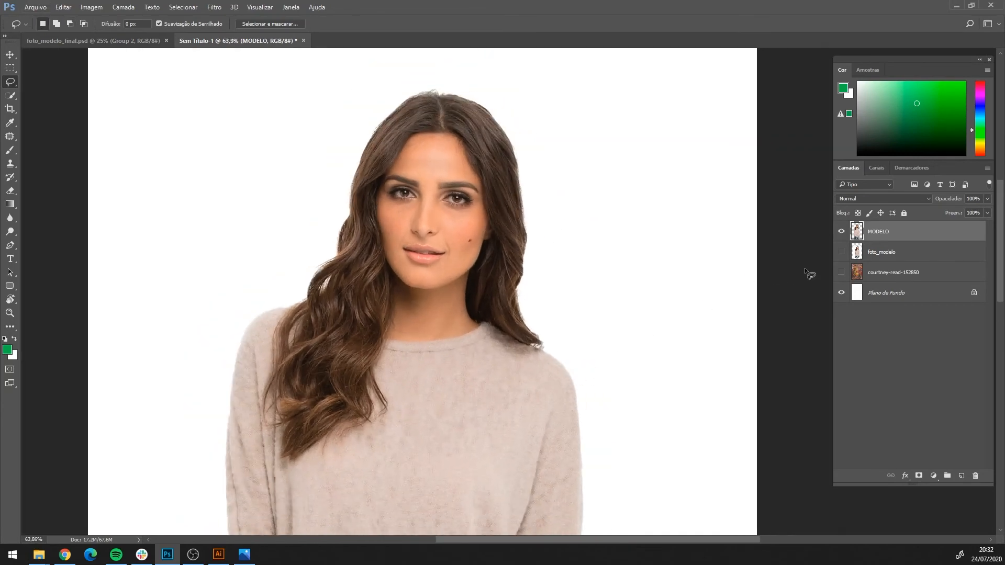
{"action": "left_click", "coordinate": [841, 272]}
{"action": "scroll", "coordinate": [398, 256], "scroll_direction": "down", "scroll_amount": 1}
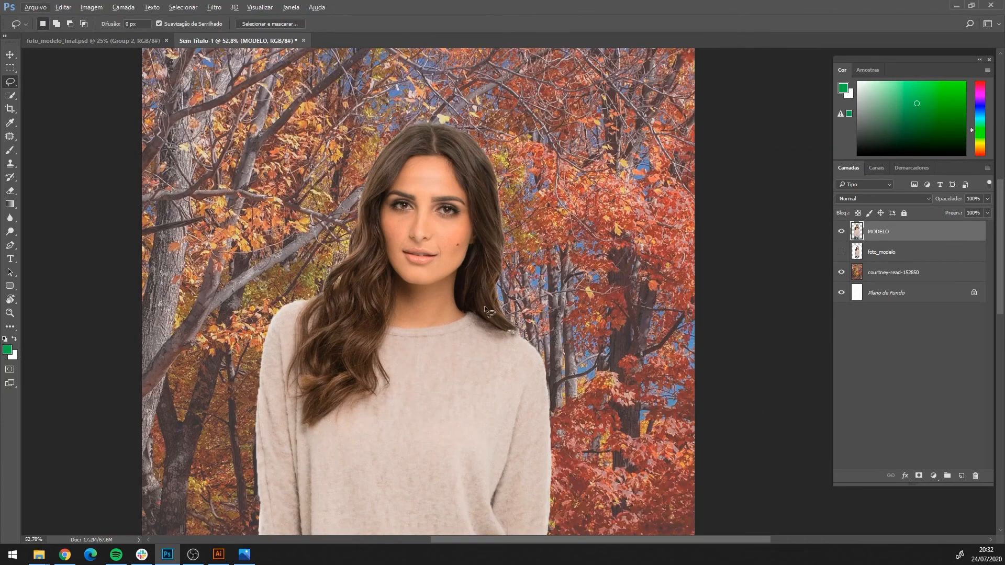
Remove the mole on the model's cheek with the Patch tool using clean skin nearby, and clear the selection.
{"action": "scroll", "coordinate": [480, 394], "scroll_direction": "down", "scroll_amount": 1}
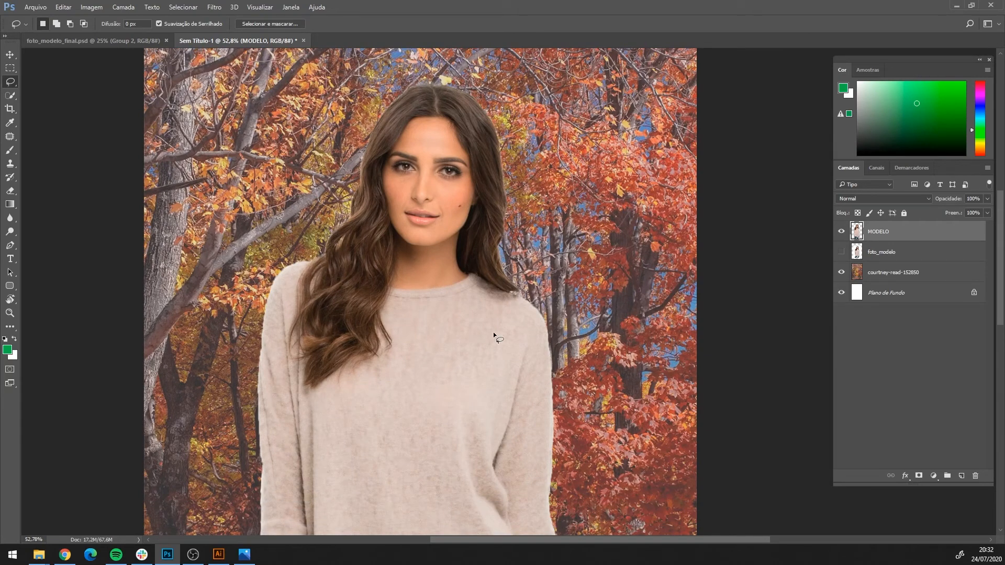
{"action": "scroll", "coordinate": [453, 212], "scroll_direction": "up", "scroll_amount": 3}
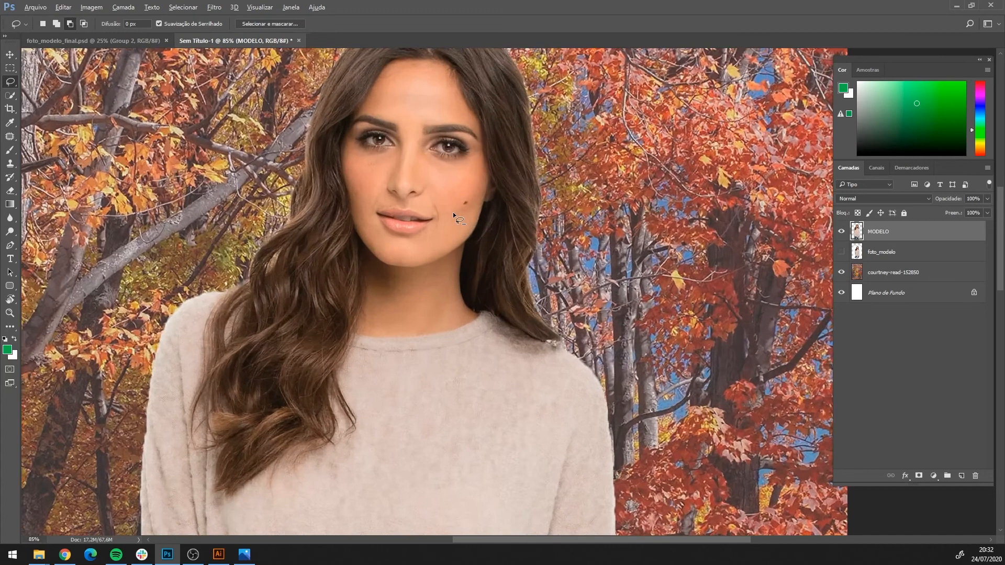
{"action": "scroll", "coordinate": [454, 212], "scroll_direction": "down", "scroll_amount": 1}
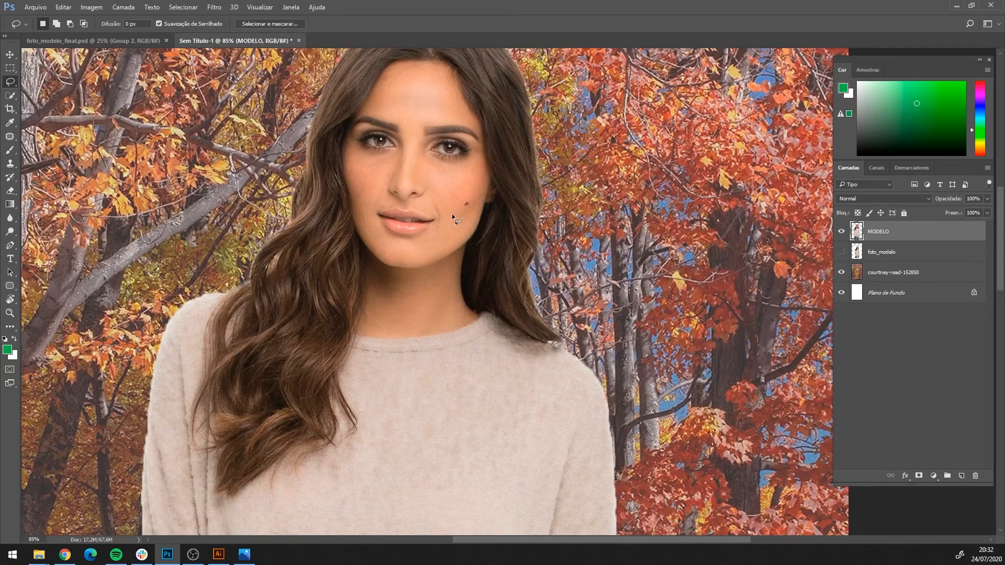
{"action": "scroll", "coordinate": [433, 230], "scroll_direction": "up", "scroll_amount": 3}
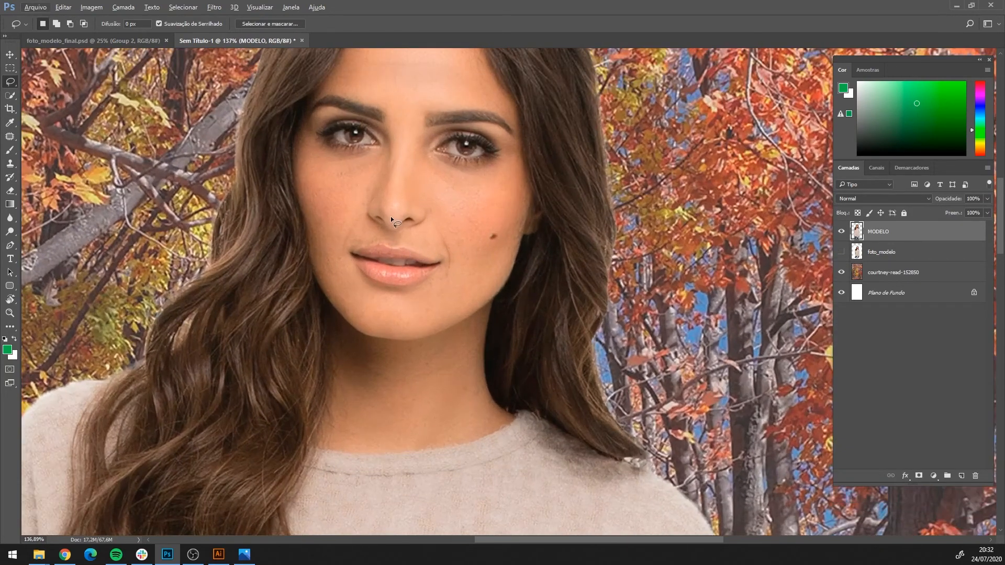
{"action": "scroll", "coordinate": [448, 244], "scroll_direction": "up", "scroll_amount": 2}
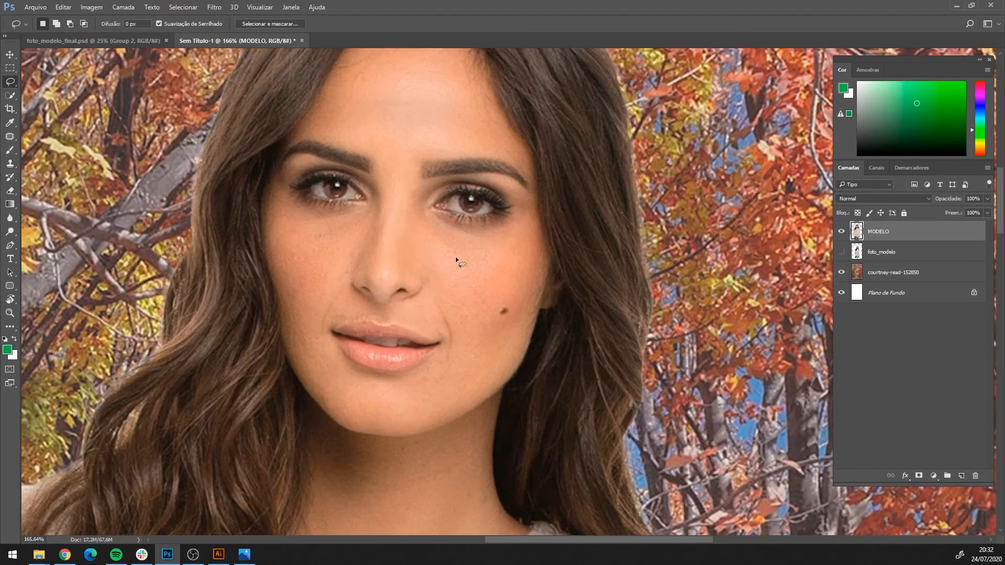
{"action": "scroll", "coordinate": [539, 363], "scroll_direction": "down", "scroll_amount": 3}
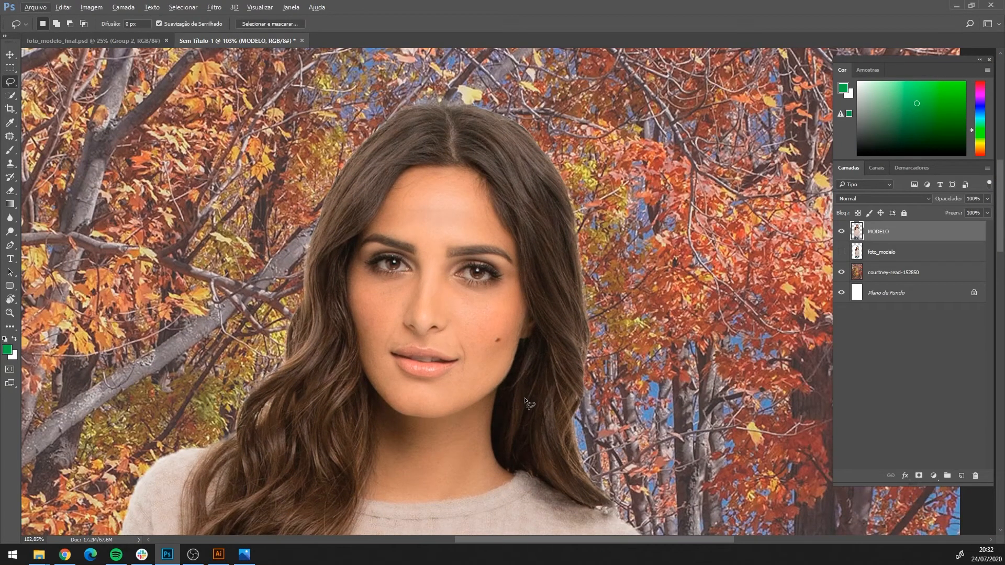
{"action": "scroll", "coordinate": [497, 374], "scroll_direction": "up", "scroll_amount": 4}
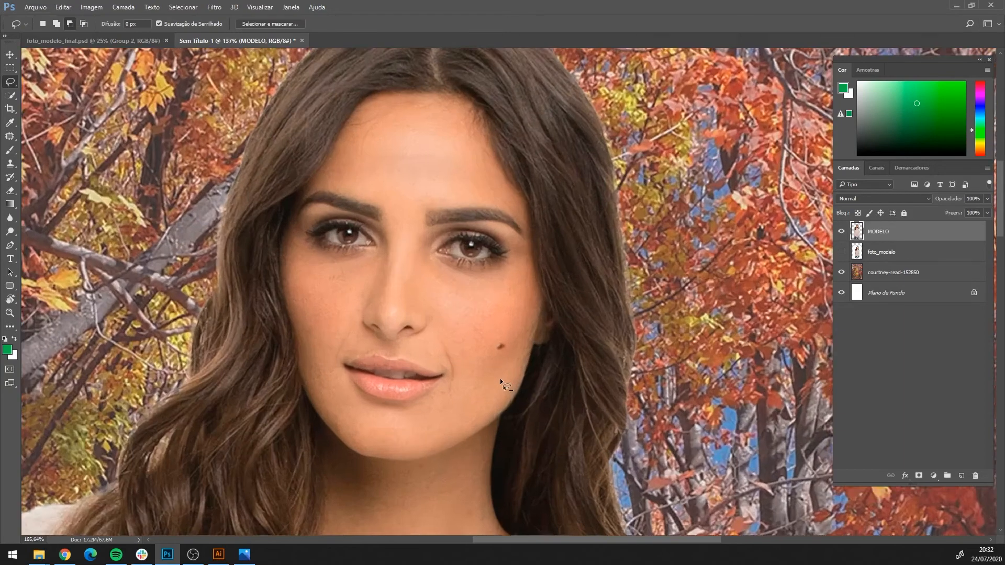
{"action": "scroll", "coordinate": [499, 380], "scroll_direction": "up", "scroll_amount": 2}
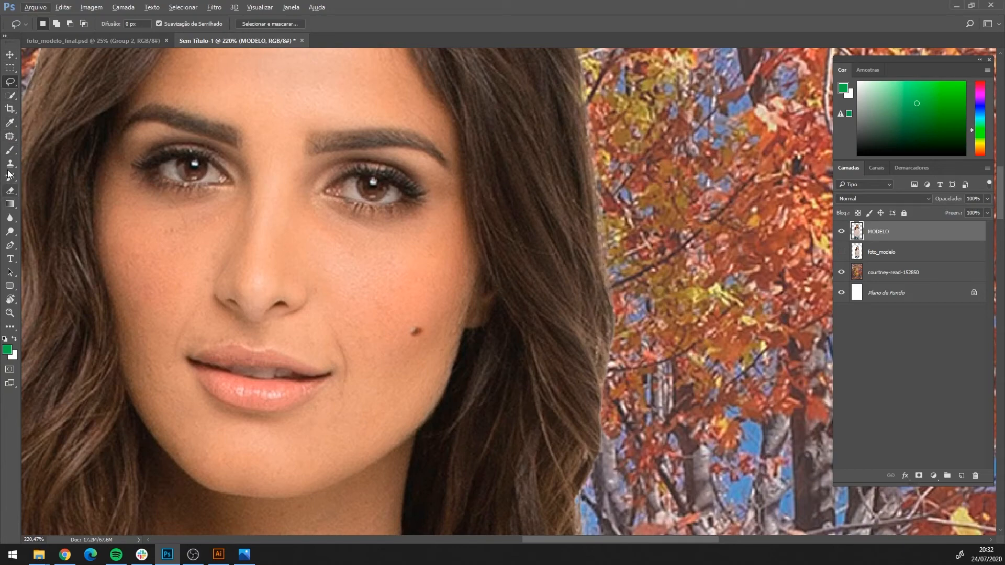
{"action": "left_click", "coordinate": [12, 136]}
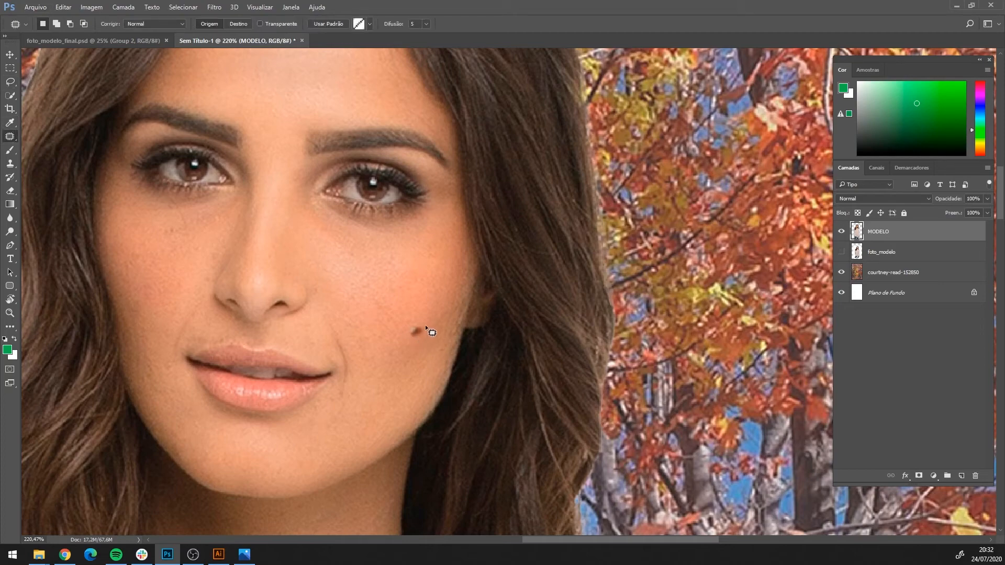
{"action": "left_click_drag", "start_coordinate": [417, 317], "coordinate": [403, 344]}
{"action": "left_click_drag", "start_coordinate": [424, 318], "coordinate": [439, 296]}
{"action": "key", "text": "ctrl+d"}
Patch the faint line on the forehead and the smile line beside the nose on the image's left with clean skin.
{"action": "scroll", "coordinate": [331, 335], "scroll_direction": "down", "scroll_amount": 5}
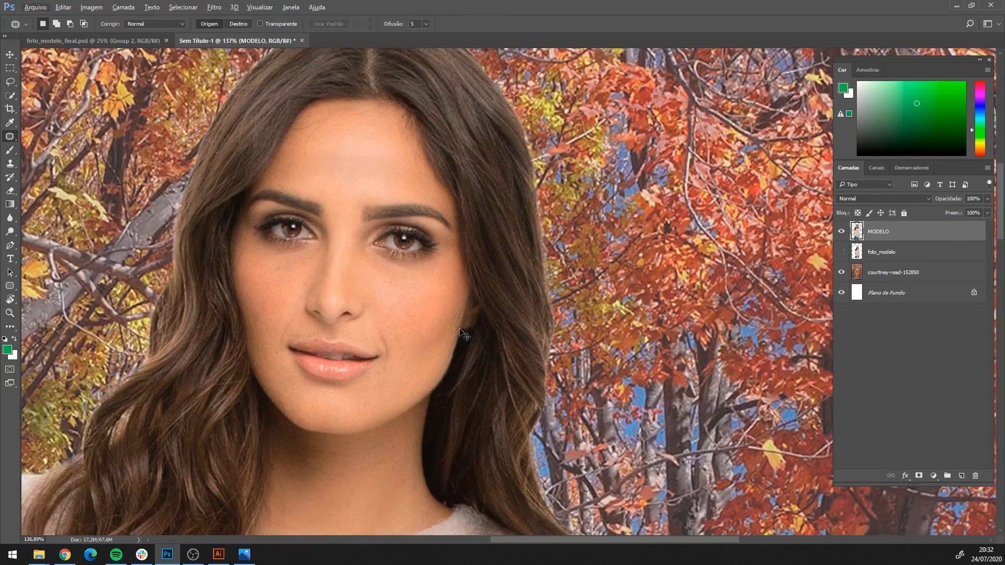
{"action": "scroll", "coordinate": [459, 328], "scroll_direction": "left", "scroll_amount": 2}
{"action": "scroll", "coordinate": [314, 269], "scroll_direction": "up", "scroll_amount": 1}
{"action": "scroll", "coordinate": [397, 330], "scroll_direction": "up", "scroll_amount": 3}
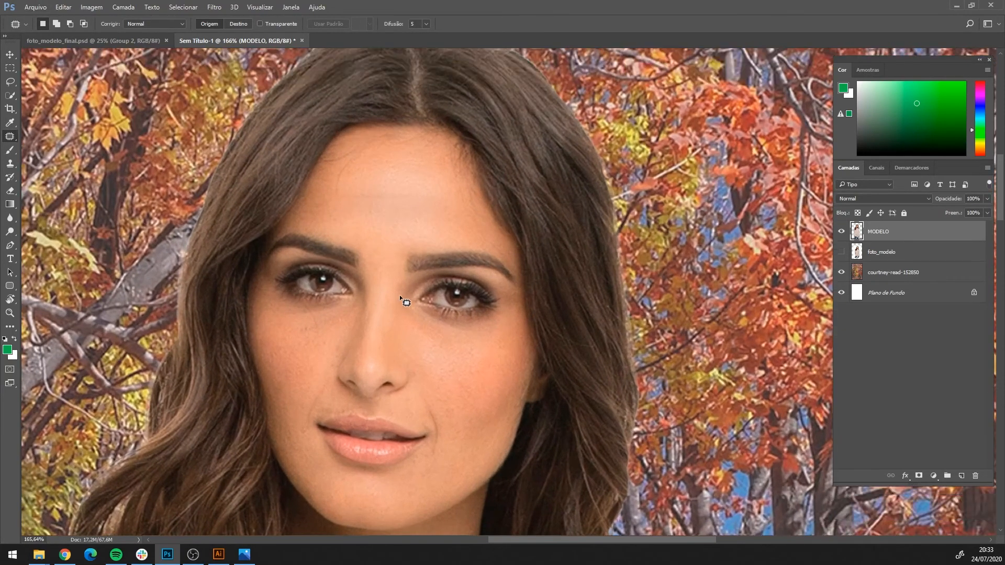
{"action": "scroll", "coordinate": [406, 298], "scroll_direction": "up", "scroll_amount": 1}
{"action": "scroll", "coordinate": [406, 298], "scroll_direction": "up", "scroll_amount": 2}
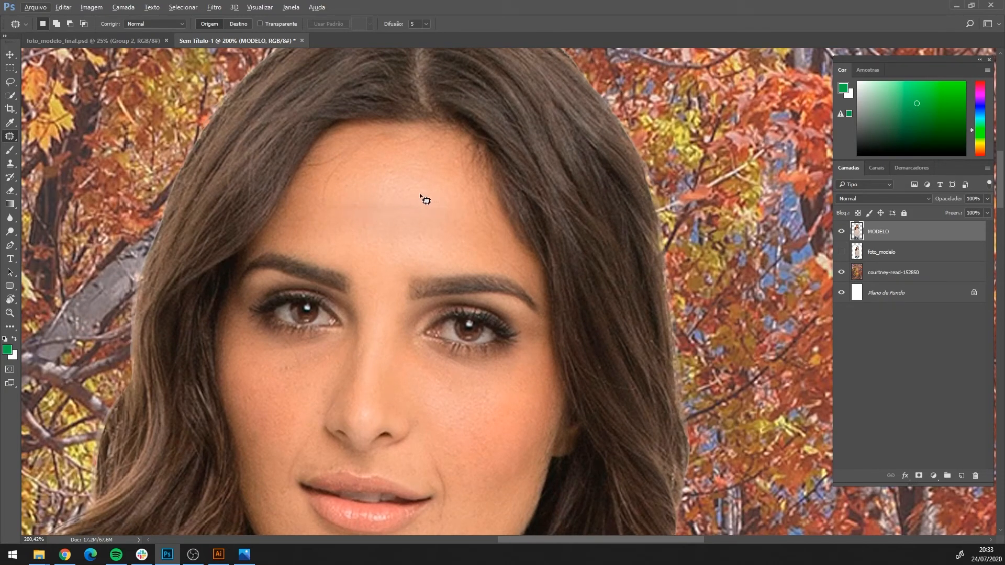
{"action": "mouse_move", "coordinate": [378, 197]}
{"action": "left_mouse_down"}
{"action": "mouse_move", "coordinate": [327, 196]}
{"action": "mouse_move", "coordinate": [323, 211]}
{"action": "mouse_move", "coordinate": [377, 225]}
{"action": "mouse_move", "coordinate": [430, 213]}
{"action": "mouse_move", "coordinate": [422, 195]}
{"action": "mouse_move", "coordinate": [387, 225]}
{"action": "mouse_move", "coordinate": [454, 254]}
{"action": "mouse_move", "coordinate": [427, 235]}
{"action": "mouse_move", "coordinate": [458, 323]}
{"action": "mouse_move", "coordinate": [415, 386]}
{"action": "mouse_move", "coordinate": [353, 408]}
{"action": "mouse_move", "coordinate": [383, 398]}
{"action": "left_mouse_up"}
{"action": "key", "text": "ctrl+d"}
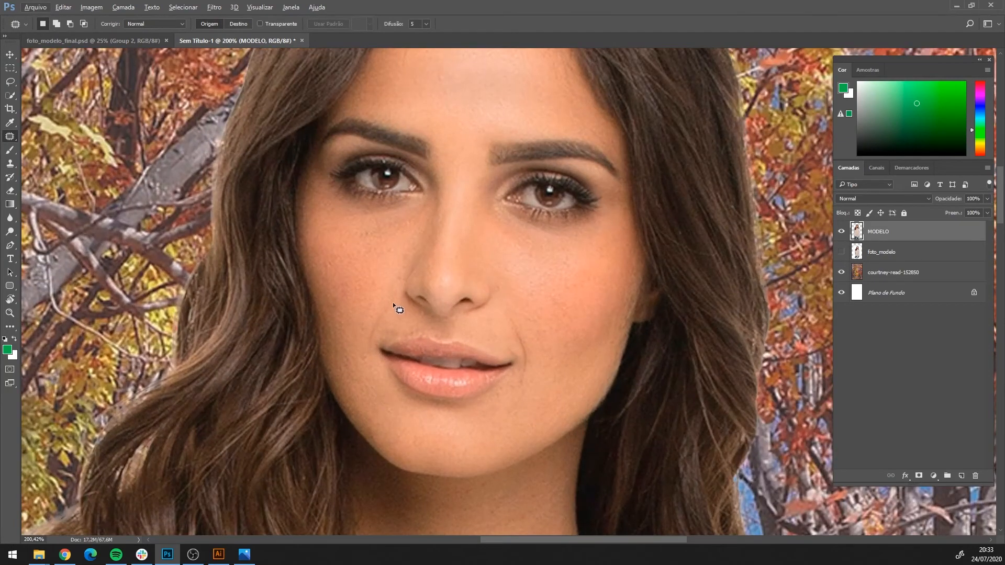
{"action": "mouse_move", "coordinate": [393, 299]}
{"action": "left_mouse_down"}
{"action": "mouse_move", "coordinate": [370, 355]}
{"action": "mouse_move", "coordinate": [359, 334]}
{"action": "mouse_move", "coordinate": [393, 300]}
{"action": "left_mouse_up"}
{"action": "key", "text": "ctrl+d"}
Patch the smile line and uneven skin around the mouth corner on the image's right with smooth cheek skin, clearing each selection.
{"action": "mouse_move", "coordinate": [516, 313]}
{"action": "left_mouse_down"}
{"action": "mouse_move", "coordinate": [525, 393]}
{"action": "mouse_move", "coordinate": [531, 337]}
{"action": "mouse_move", "coordinate": [523, 316]}
{"action": "left_mouse_up"}
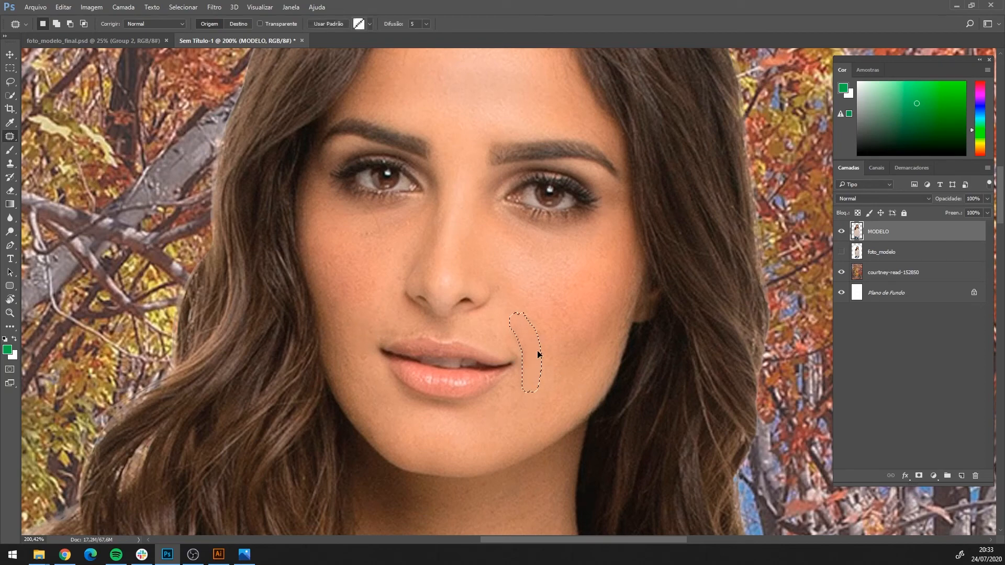
{"action": "left_click_drag", "start_coordinate": [539, 354], "coordinate": [563, 315]}
{"action": "key", "text": "ctrl+d"}
{"action": "scroll", "coordinate": [565, 315], "scroll_direction": "down", "scroll_amount": 8}
{"action": "scroll", "coordinate": [571, 316], "scroll_direction": "up", "scroll_amount": 7}
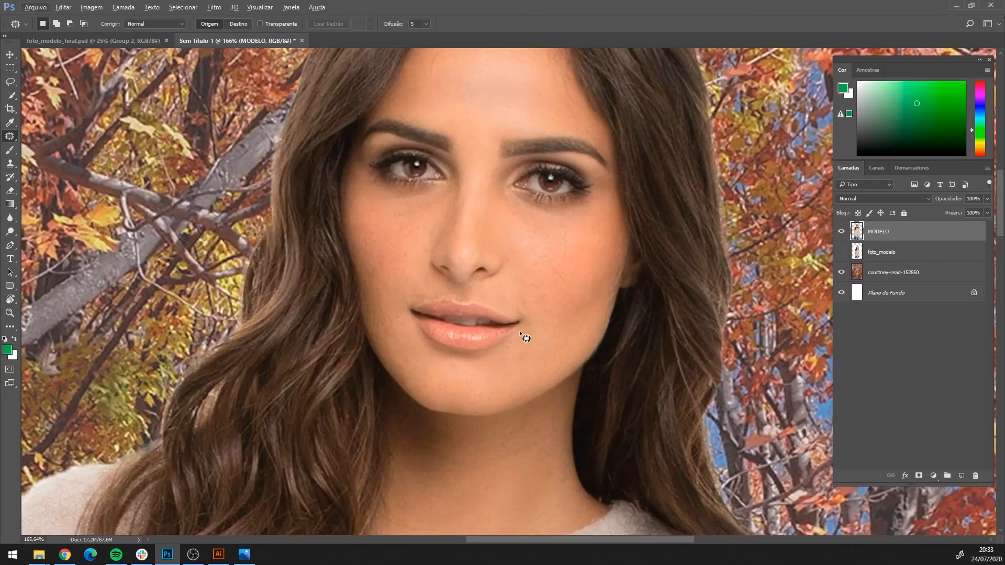
{"action": "left_click_drag", "start_coordinate": [530, 343], "coordinate": [537, 338]}
{"action": "key", "text": "ctrl+d"}
{"action": "mouse_move", "coordinate": [526, 283]}
{"action": "left_mouse_down"}
{"action": "mouse_move", "coordinate": [534, 347]}
{"action": "mouse_move", "coordinate": [545, 294]}
{"action": "mouse_move", "coordinate": [542, 308]}
{"action": "left_mouse_up"}
{"action": "key", "text": "ctrl+d"}
Check the retouched face, then hide the MODELO layer and show foto_modelo to inspect the original face.
{"action": "scroll", "coordinate": [581, 306], "scroll_direction": "down", "scroll_amount": 5}
{"action": "left_click_drag", "start_coordinate": [621, 297], "coordinate": [554, 272]}
{"action": "scroll", "coordinate": [551, 319], "scroll_direction": "down", "scroll_amount": 2}
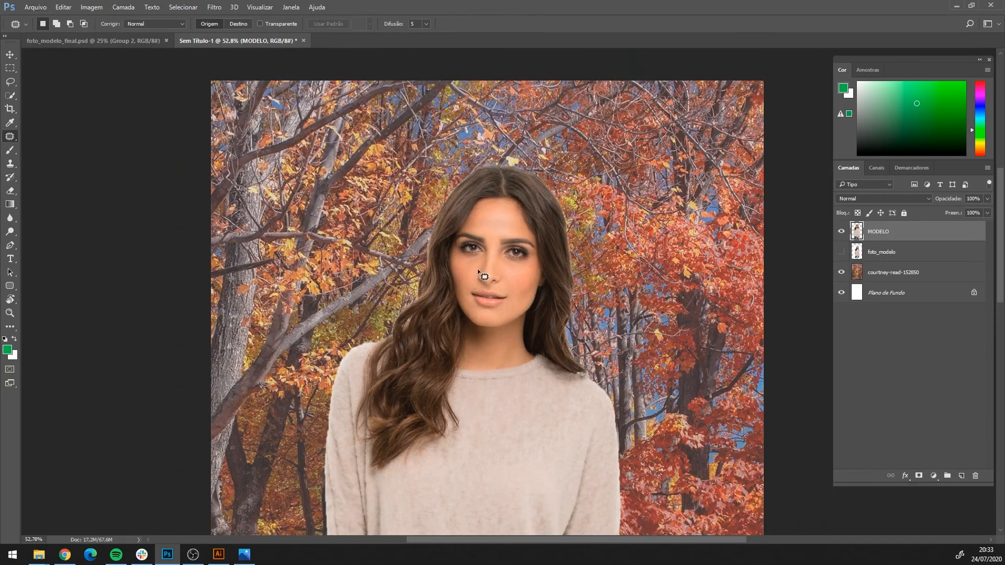
{"action": "scroll", "coordinate": [477, 268], "scroll_direction": "up", "scroll_amount": 4}
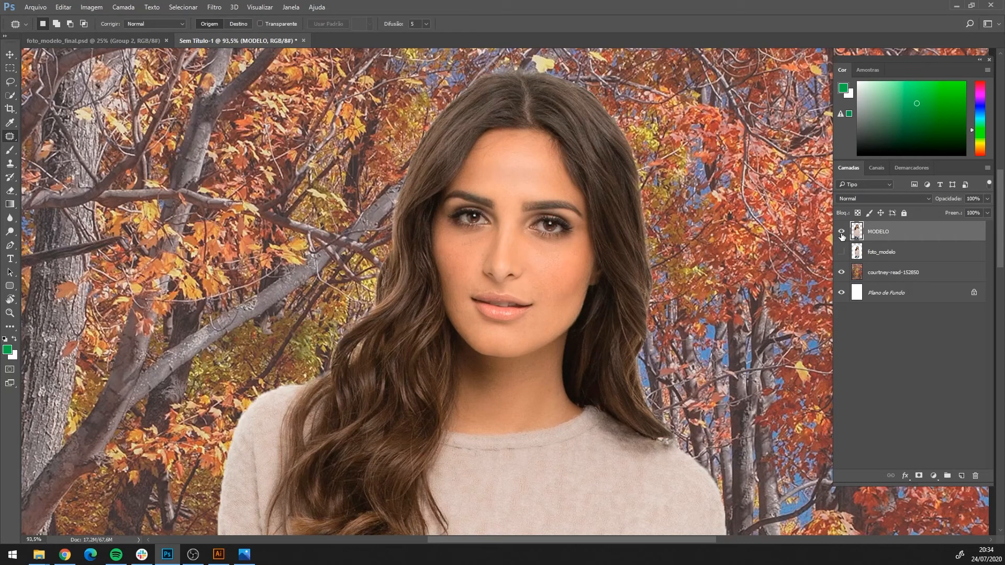
{"action": "scroll", "coordinate": [773, 267], "scroll_direction": "down", "scroll_amount": 3}
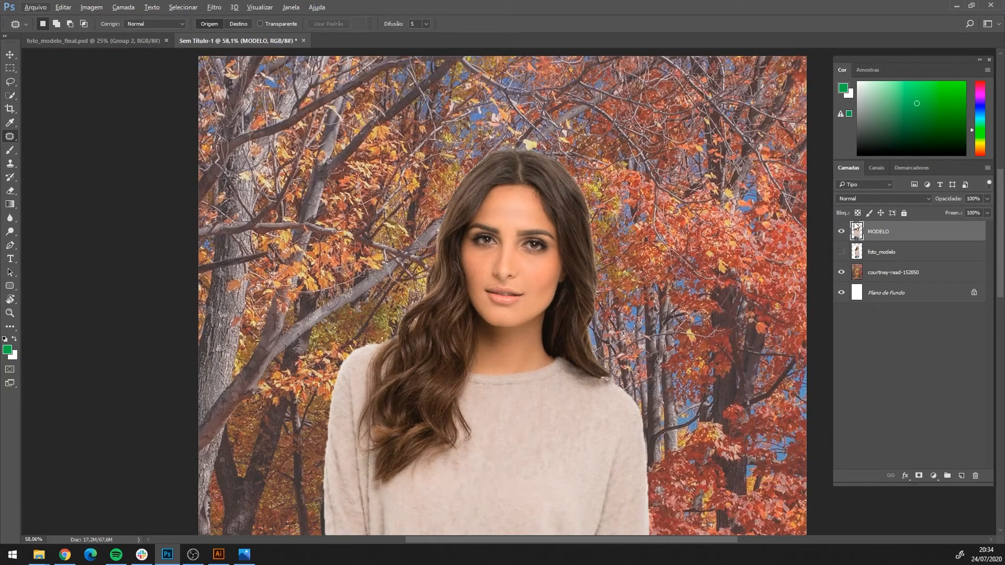
{"action": "left_click", "coordinate": [841, 231]}
{"action": "left_click", "coordinate": [840, 251]}
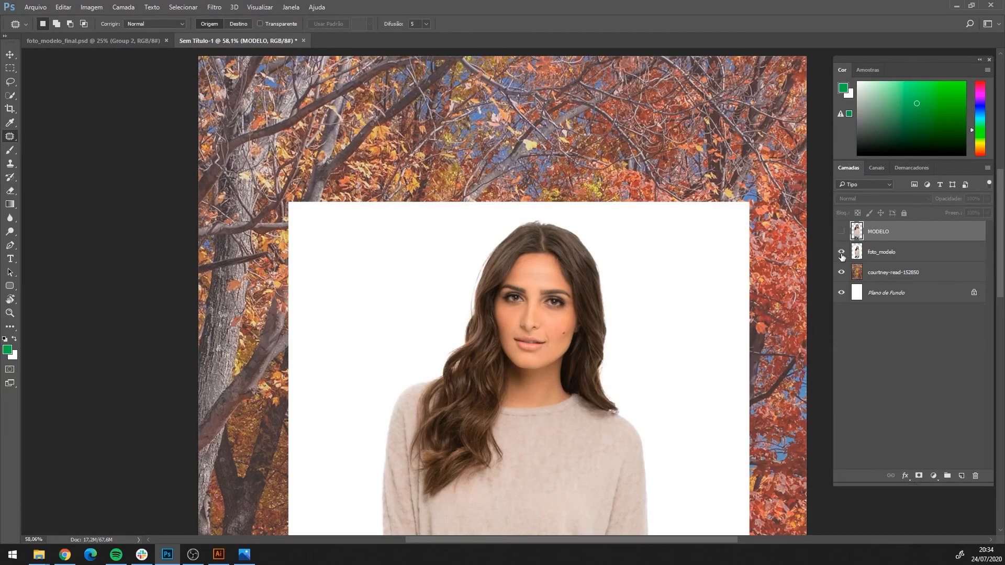
{"action": "scroll", "coordinate": [592, 329], "scroll_direction": "up", "scroll_amount": 2}
{"action": "scroll", "coordinate": [591, 329], "scroll_direction": "up", "scroll_amount": 2}
{"action": "scroll", "coordinate": [519, 368], "scroll_direction": "down", "scroll_amount": 2}
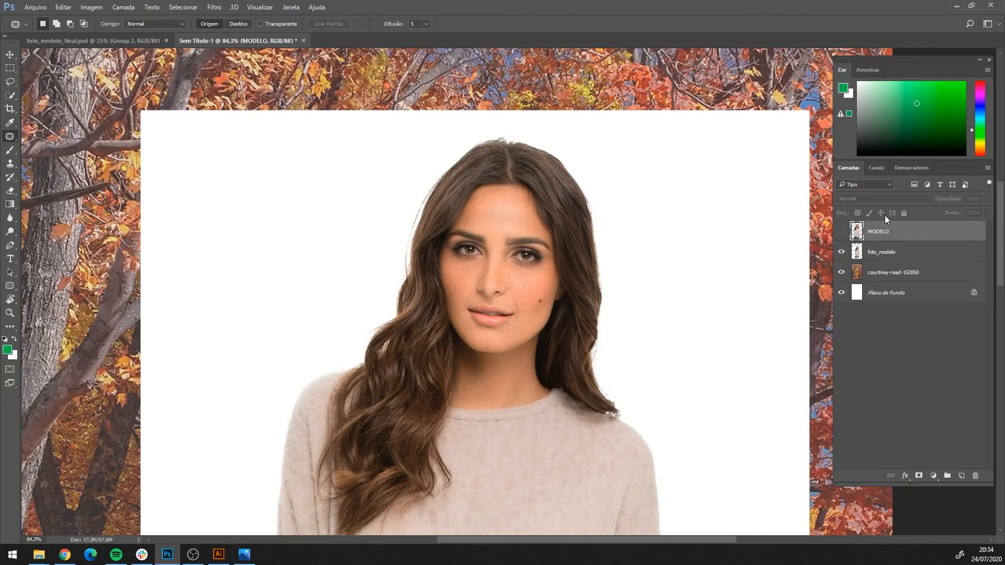
Toggle the MODELO layer to compare the retouched face with the original, and hide foto_modelo again.
{"action": "left_click", "coordinate": [841, 232]}
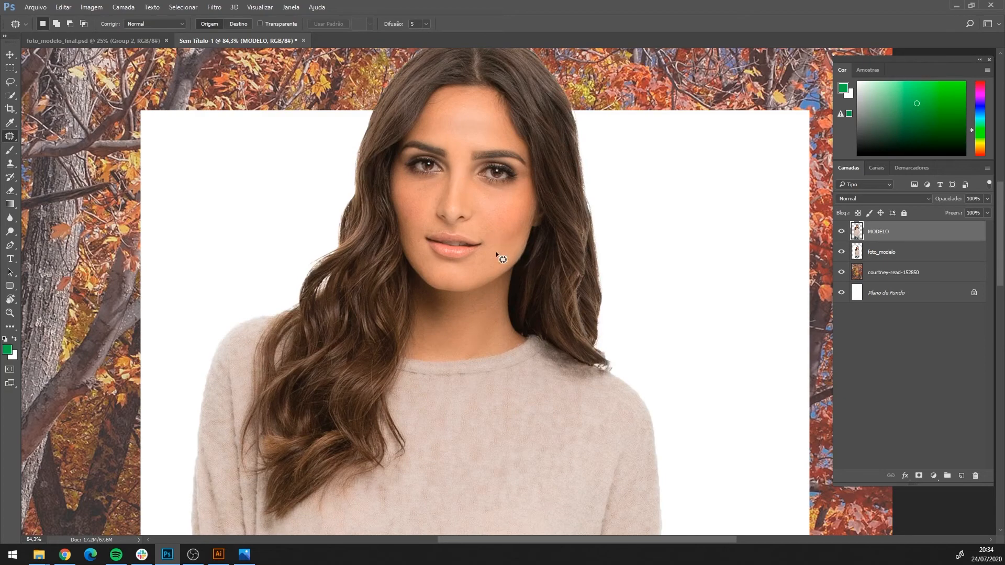
{"action": "left_click", "coordinate": [841, 232]}
{"action": "left_click", "coordinate": [841, 232]}
{"action": "left_click", "coordinate": [841, 252]}
{"action": "scroll", "coordinate": [563, 258], "scroll_direction": "down", "scroll_amount": 2}
{"action": "scroll", "coordinate": [563, 258], "scroll_direction": "up", "scroll_amount": 1}
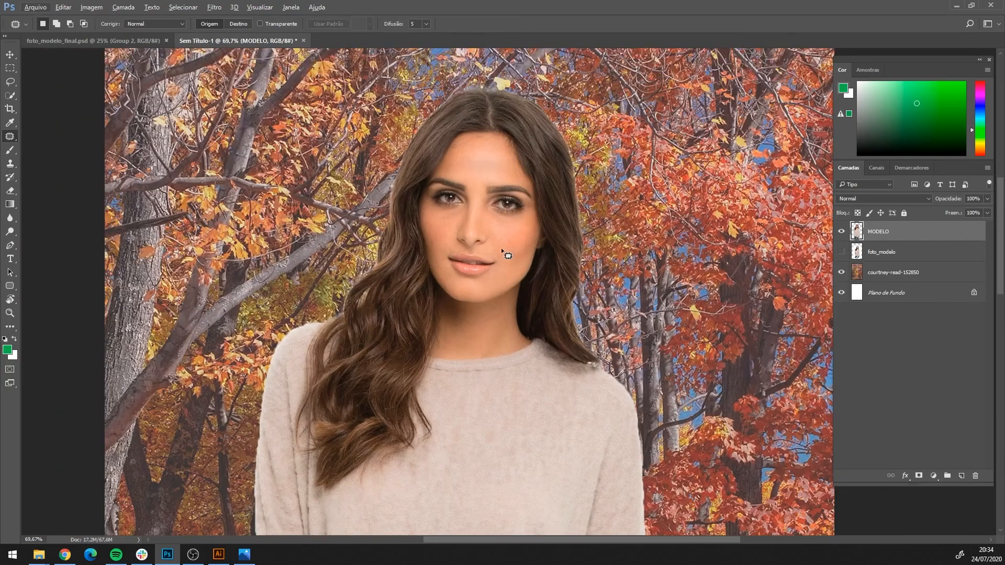
{"action": "scroll", "coordinate": [504, 359], "scroll_direction": "up", "scroll_amount": 3}
{"action": "scroll", "coordinate": [549, 364], "scroll_direction": "down", "scroll_amount": 2}
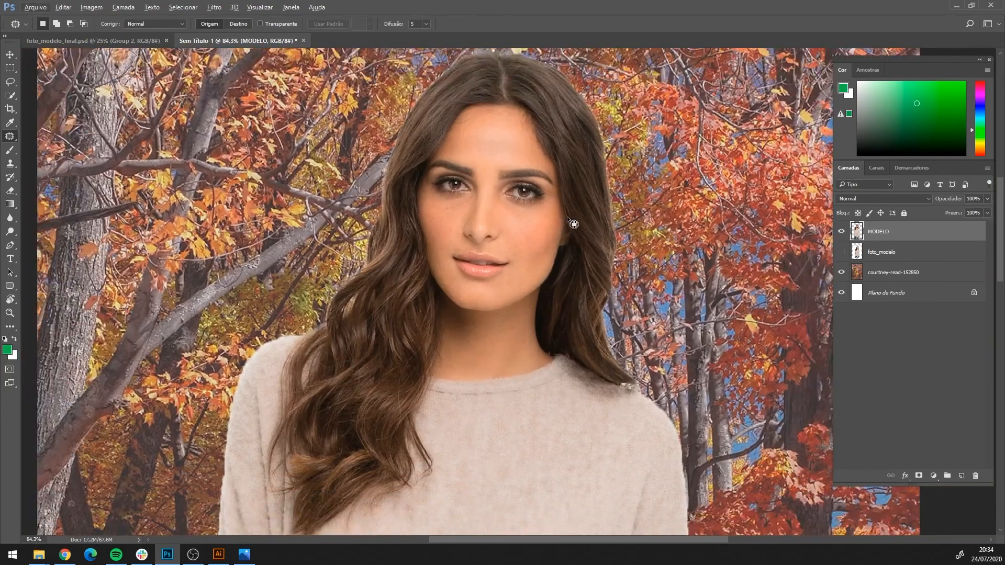
{"action": "scroll", "coordinate": [583, 263], "scroll_direction": "down", "scroll_amount": 3}
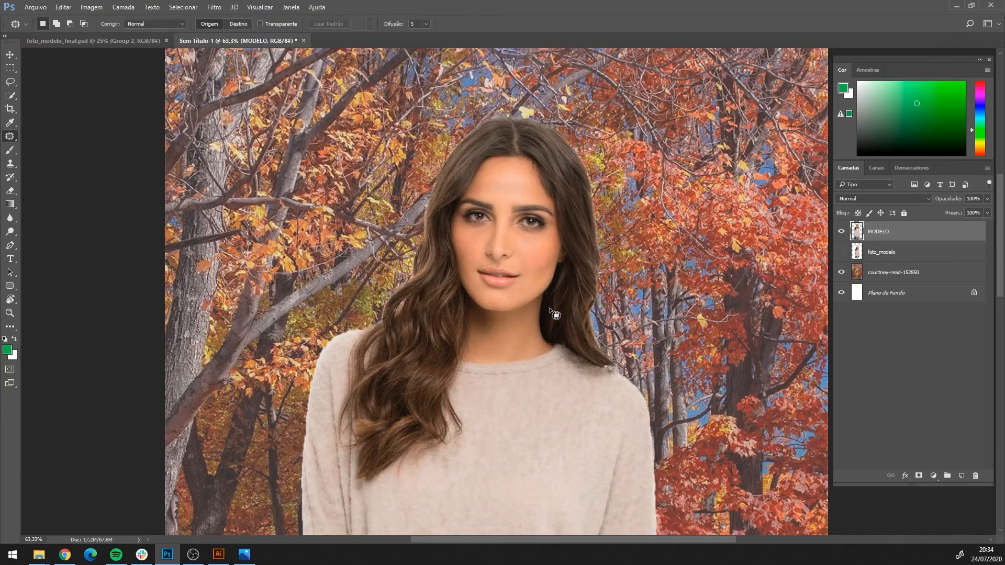
{"action": "scroll", "coordinate": [520, 335], "scroll_direction": "down", "scroll_amount": 2}
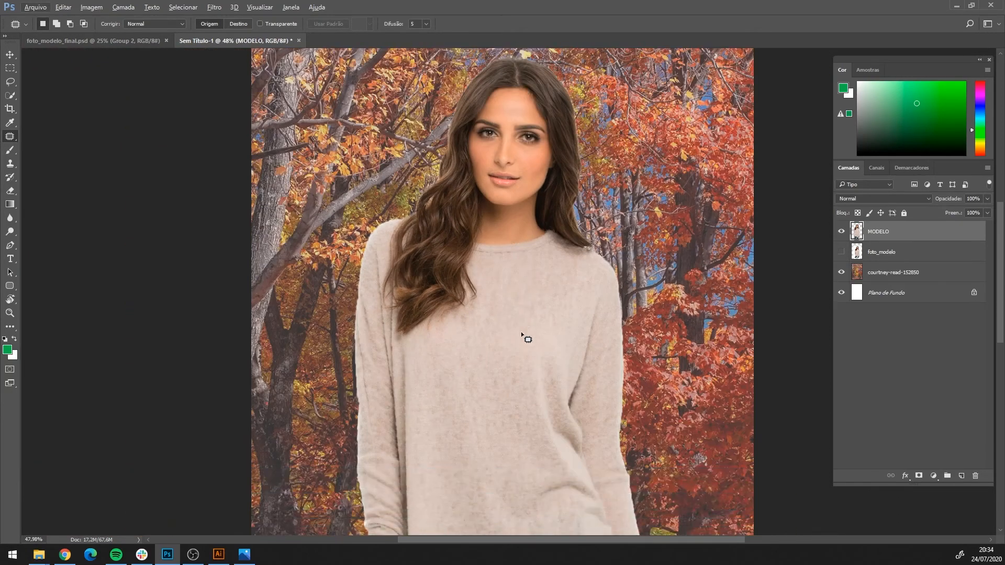
Hide the MODELO layer to examine the whole forest photo on its own, and show the model again.
{"action": "left_click", "coordinate": [9, 54]}
{"action": "scroll", "coordinate": [504, 291], "scroll_direction": "down", "scroll_amount": 4}
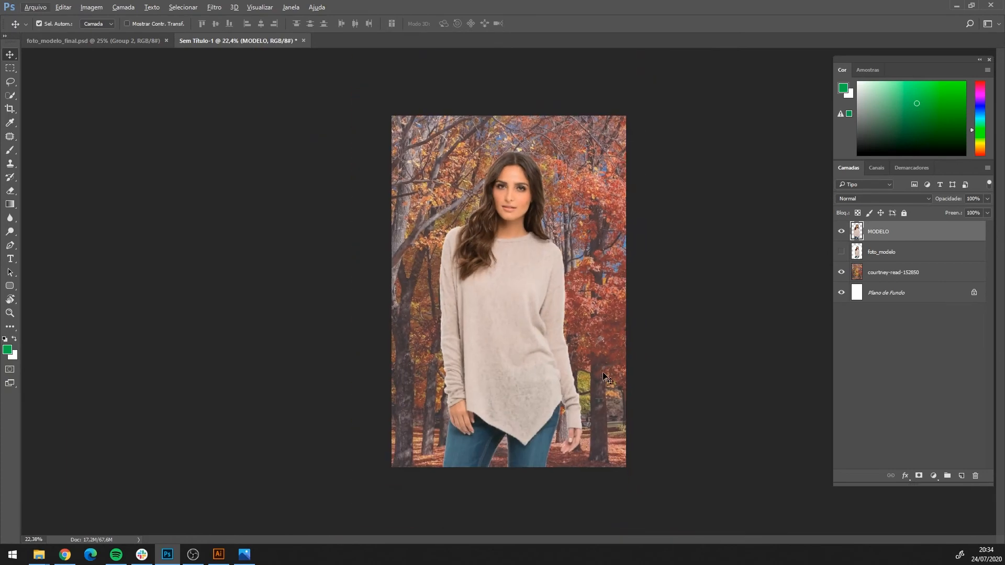
{"action": "left_click", "coordinate": [841, 232]}
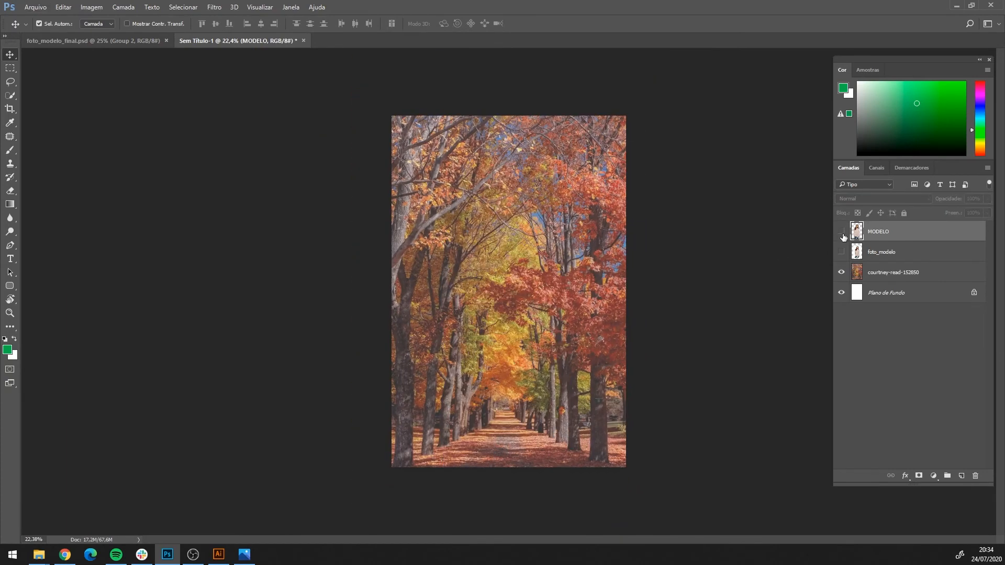
{"action": "scroll", "coordinate": [564, 328], "scroll_direction": "up", "scroll_amount": 1}
{"action": "scroll", "coordinate": [541, 382], "scroll_direction": "up", "scroll_amount": 1}
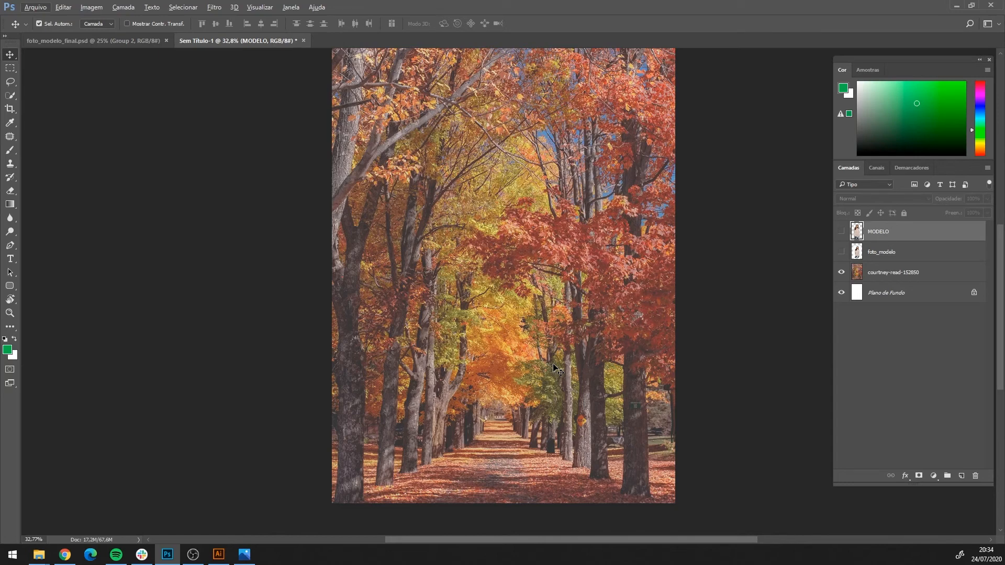
{"action": "left_click", "coordinate": [841, 231]}
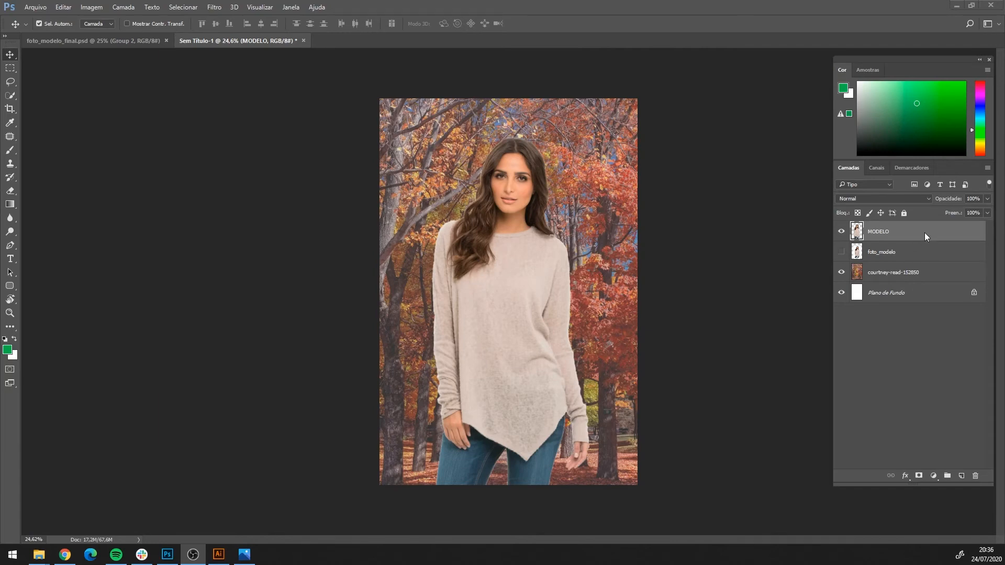
Hide the MODELO layer to leave only the forest photo visible on the canvas.
{"action": "key", "text": "ctrl+0"}
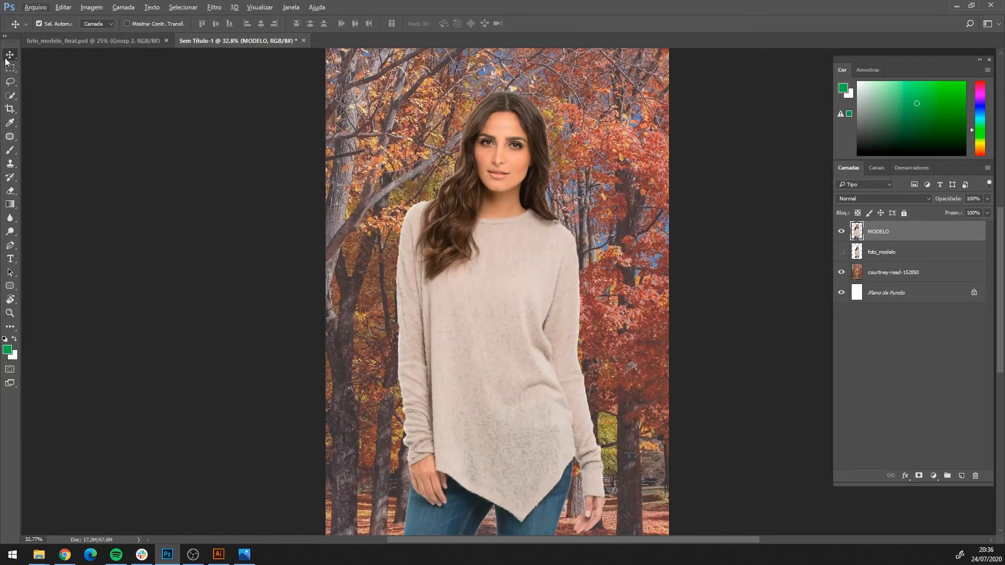
{"action": "scroll", "coordinate": [470, 169], "scroll_direction": "down", "scroll_amount": 2}
{"action": "scroll", "coordinate": [592, 283], "scroll_direction": "up", "scroll_amount": 1}
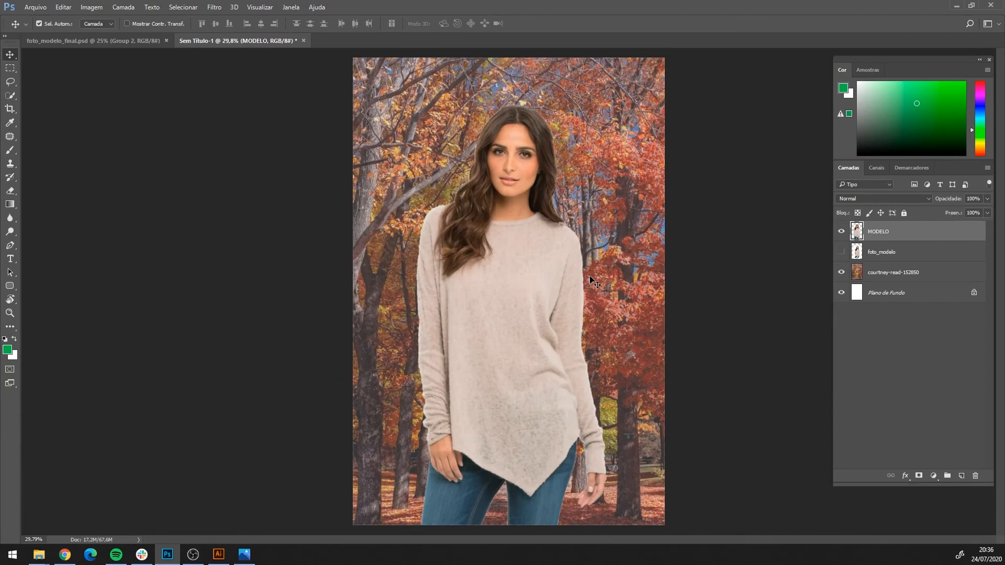
{"action": "left_click", "coordinate": [841, 232]}
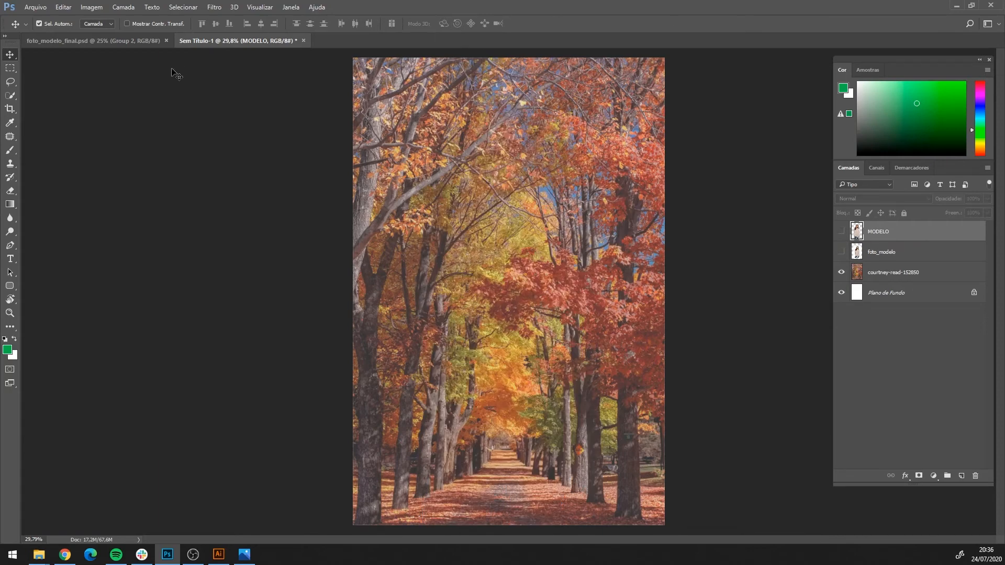
Switch to the foto_modelo_final.psd document and examine the finished composite as a reference for the background colours.
{"action": "left_click", "coordinate": [124, 43]}
{"action": "key", "text": "ctrl+0"}
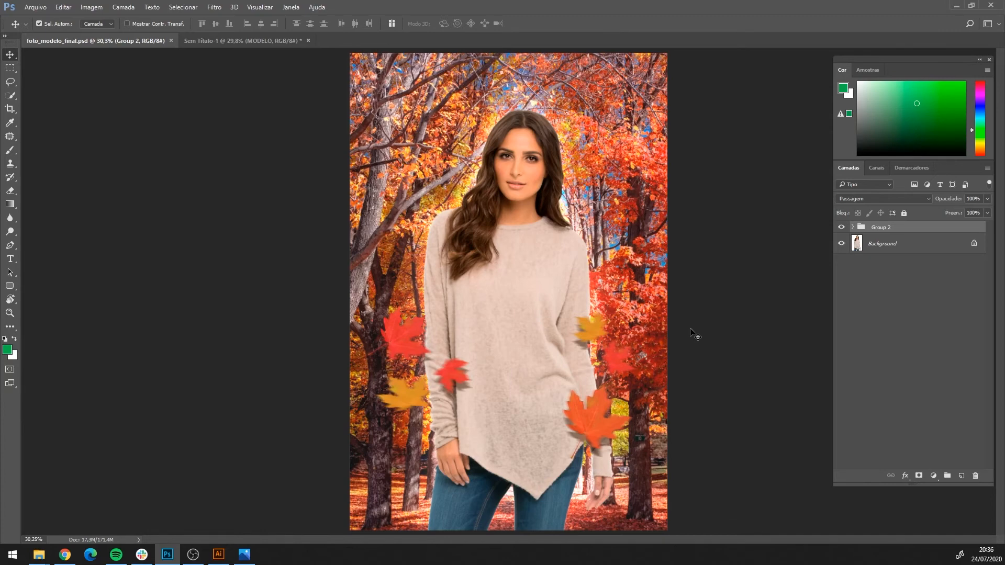
{"action": "key", "text": "ctrl+minus"}
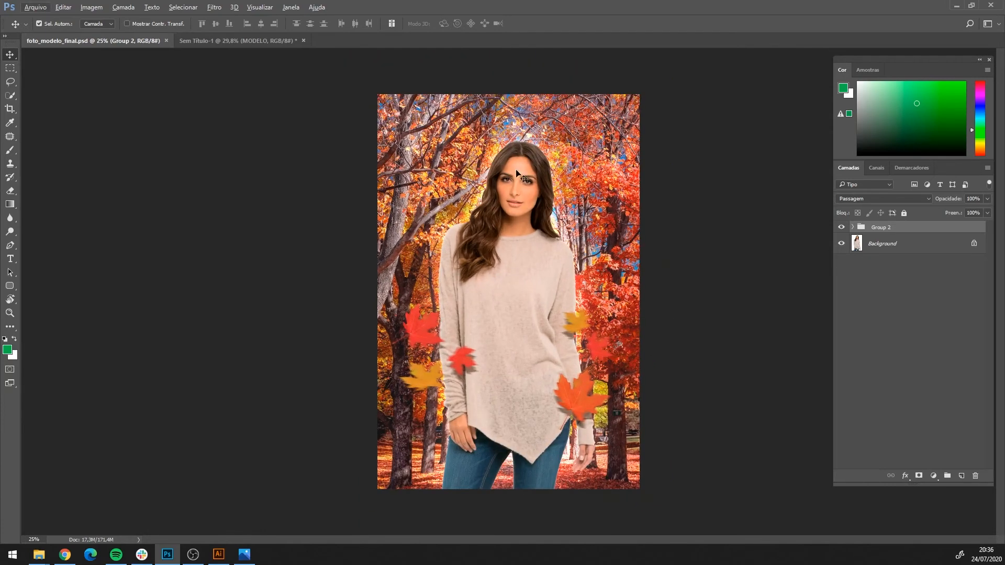
{"action": "scroll", "coordinate": [571, 273], "scroll_direction": "up", "scroll_amount": 1}
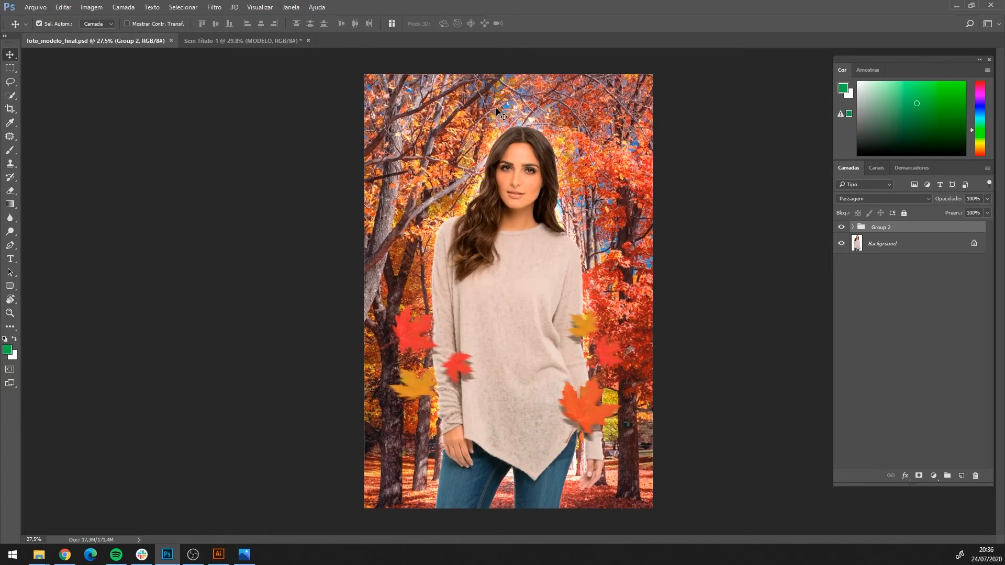
Return to the untitled composite document and add a Levels adjustment layer above the courtney-read-152850 forest photo.
{"action": "left_click", "coordinate": [202, 42]}
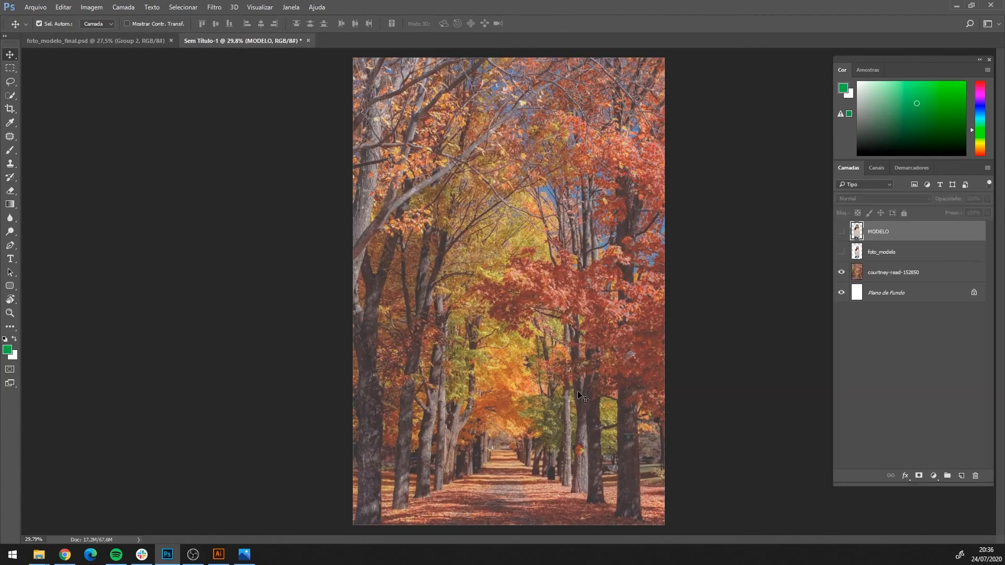
{"action": "scroll", "coordinate": [631, 429], "scroll_direction": "down", "scroll_amount": 1}
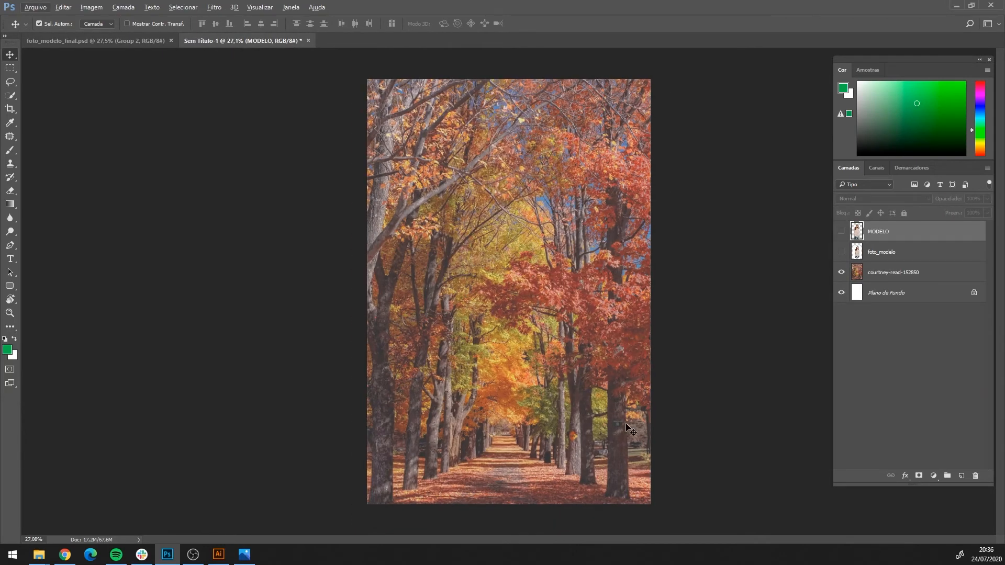
{"action": "left_click", "coordinate": [891, 275]}
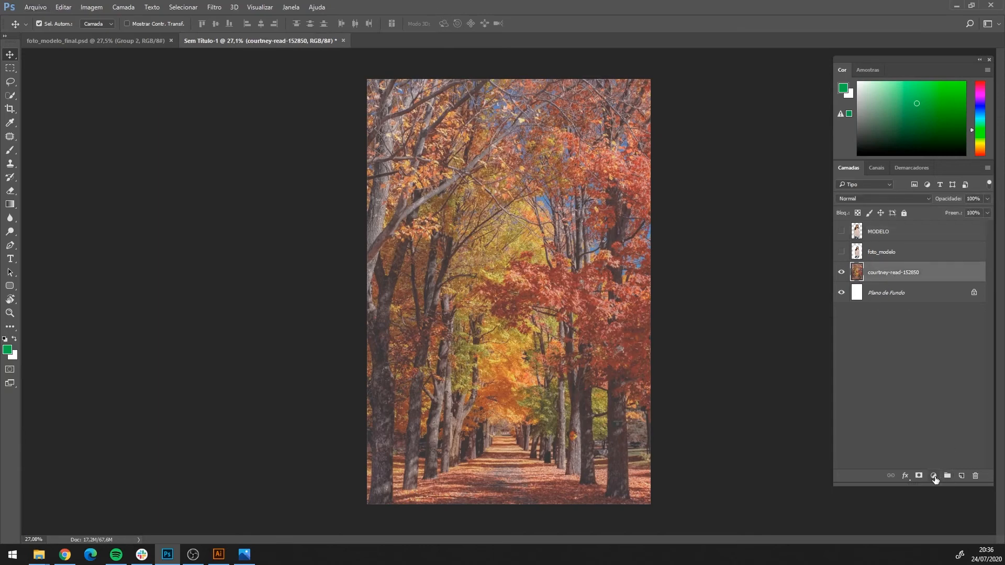
{"action": "left_click", "coordinate": [933, 476]}
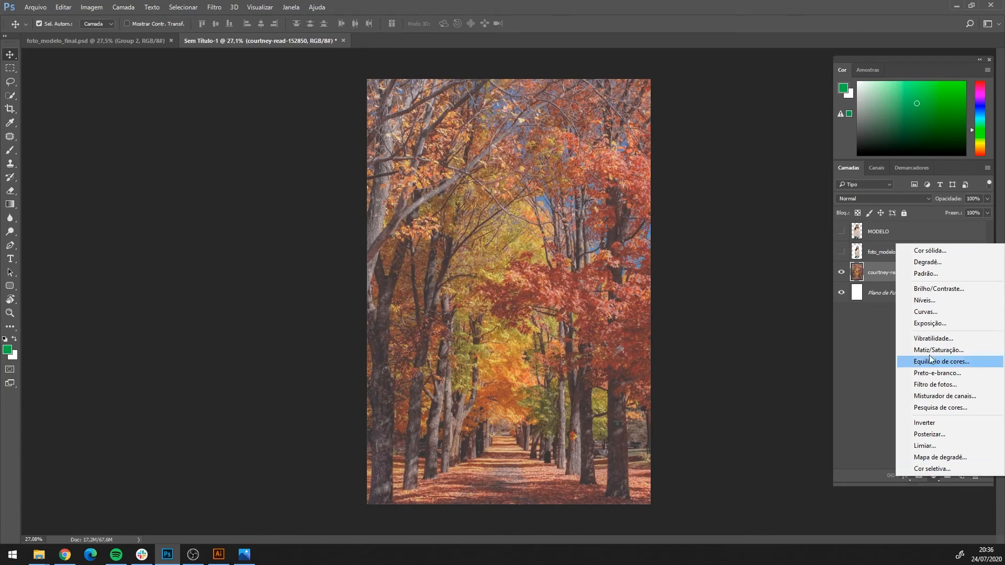
{"action": "left_click", "coordinate": [925, 301]}
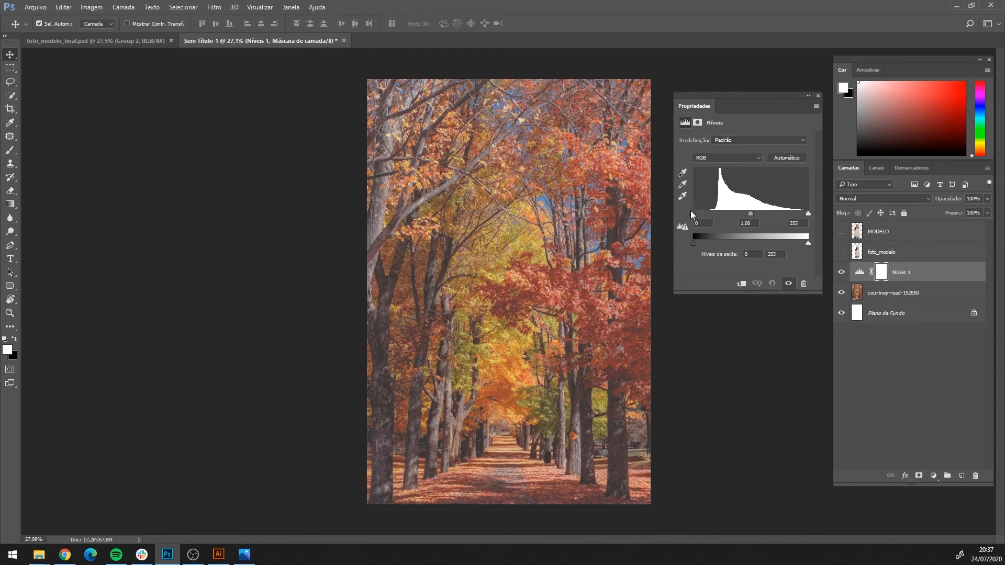
Set the Levels shadow input to 39 and the highlight input to 207 to strengthen the forest's contrast.
{"action": "left_click_drag", "start_coordinate": [692, 215], "coordinate": [696, 216]}
{"action": "left_click_drag", "start_coordinate": [695, 216], "coordinate": [706, 217]}
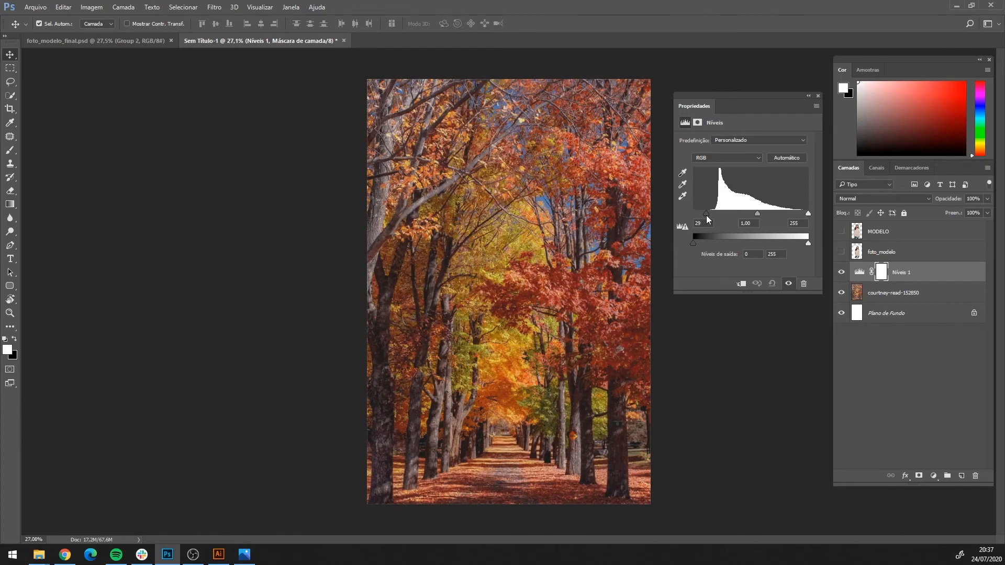
{"action": "left_click_drag", "start_coordinate": [706, 215], "coordinate": [708, 216]}
{"action": "left_click_drag", "start_coordinate": [806, 212], "coordinate": [795, 216]}
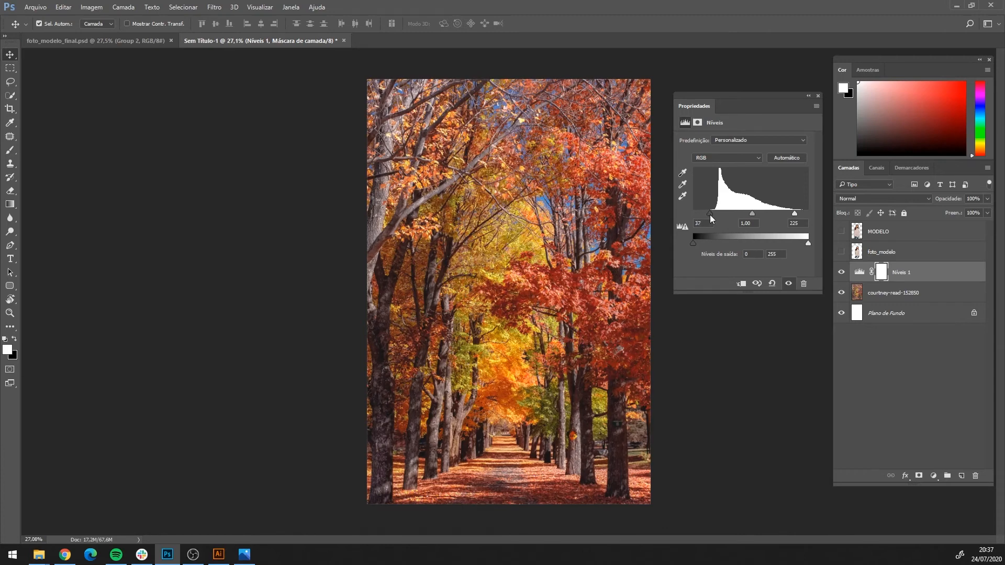
{"action": "mouse_move", "coordinate": [712, 215]}
{"action": "left_mouse_down"}
{"action": "mouse_move", "coordinate": [730, 212]}
{"action": "mouse_move", "coordinate": [708, 214]}
{"action": "left_mouse_up"}
{"action": "mouse_move", "coordinate": [793, 213]}
{"action": "left_mouse_down"}
{"action": "mouse_move", "coordinate": [758, 213]}
{"action": "mouse_move", "coordinate": [780, 213]}
{"action": "left_mouse_up"}
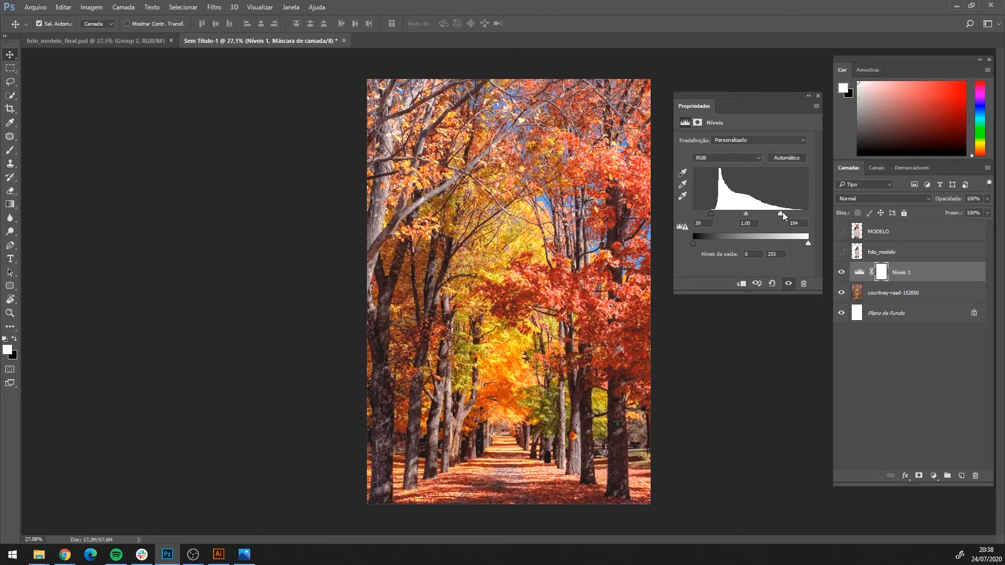
{"action": "mouse_move", "coordinate": [780, 213]}
{"action": "left_mouse_down"}
{"action": "mouse_move", "coordinate": [812, 210]}
{"action": "mouse_move", "coordinate": [791, 219]}
{"action": "left_mouse_up"}
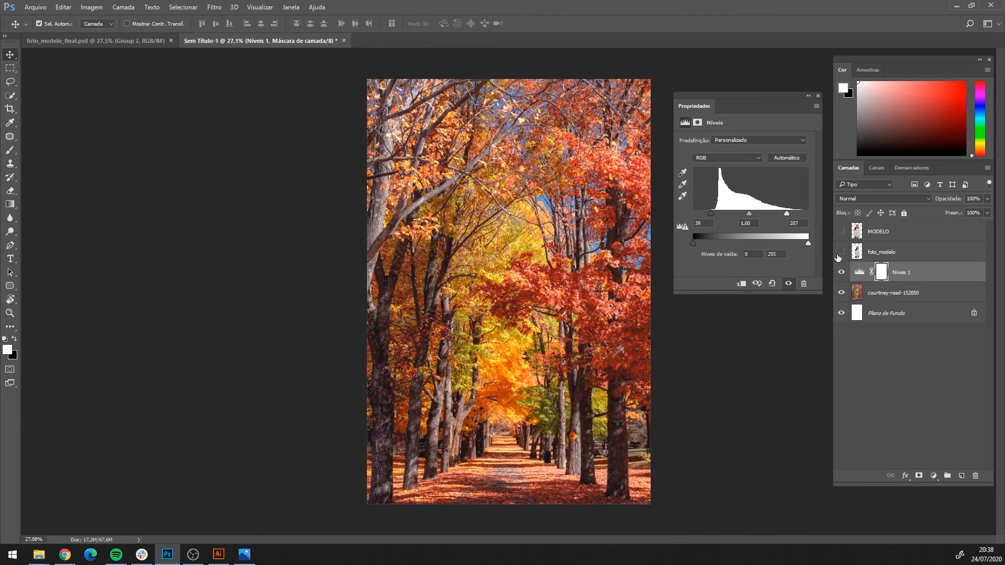
Toggle the Levels layer's visibility to compare the forest before and after, and clip the adjustment to the forest photo.
{"action": "left_click", "coordinate": [858, 272]}
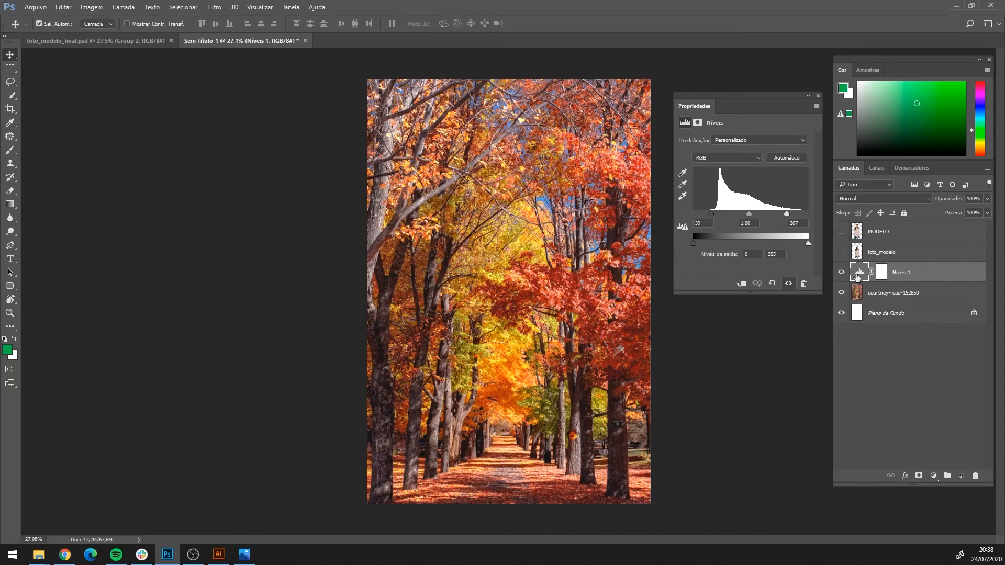
{"action": "left_click", "coordinate": [842, 272]}
{"action": "left_click", "coordinate": [841, 272]}
{"action": "left_click", "coordinate": [842, 273]}
{"action": "left_click", "coordinate": [841, 272]}
{"action": "left_click", "coordinate": [841, 272]}
{"action": "left_click", "coordinate": [841, 273]}
{"action": "left_click", "coordinate": [741, 284]}
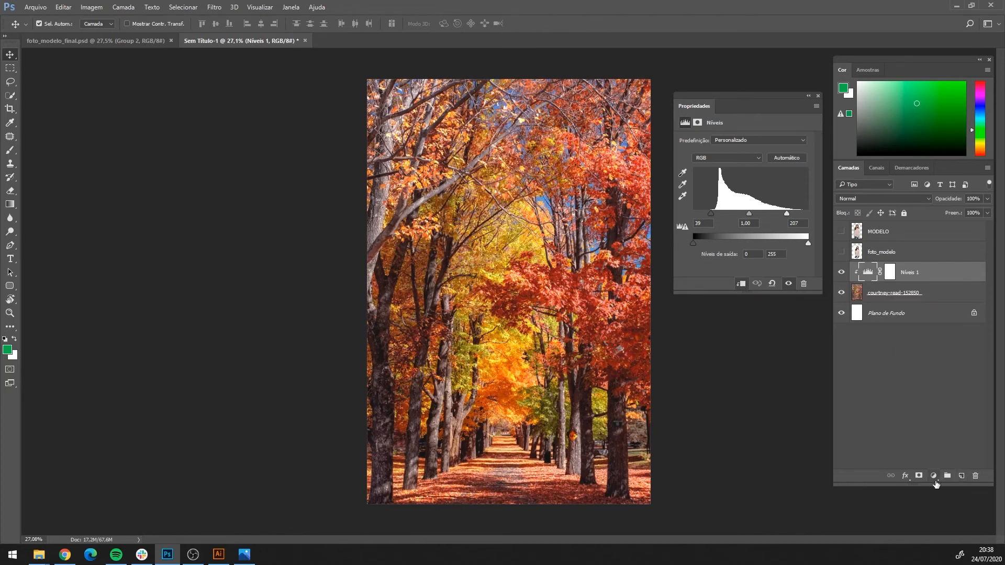
Add a Brightness/Contrast adjustment layer clipped to the forest photo and set its brightness to 10.
{"action": "left_click", "coordinate": [935, 478]}
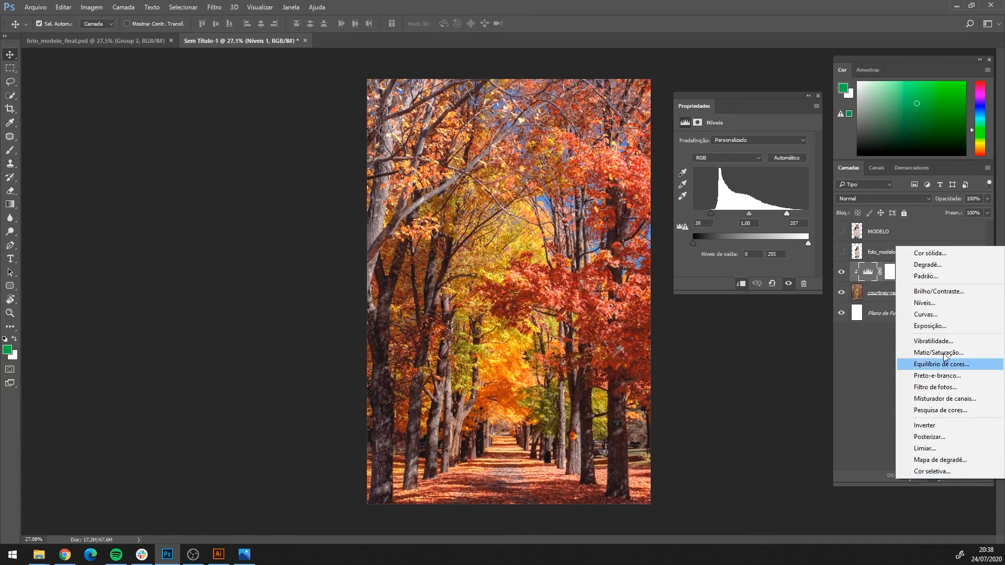
{"action": "left_click", "coordinate": [937, 293]}
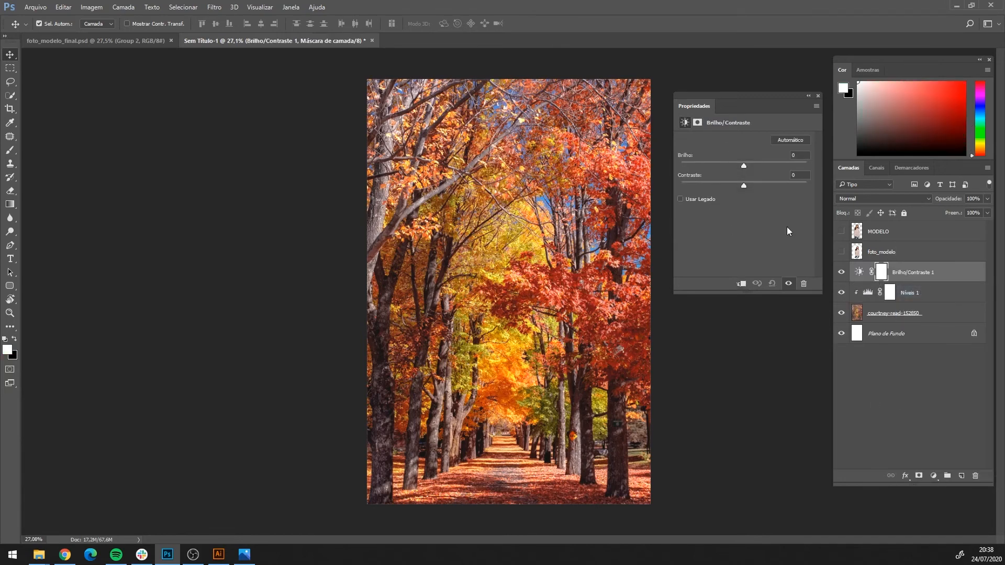
{"action": "left_click", "coordinate": [741, 284]}
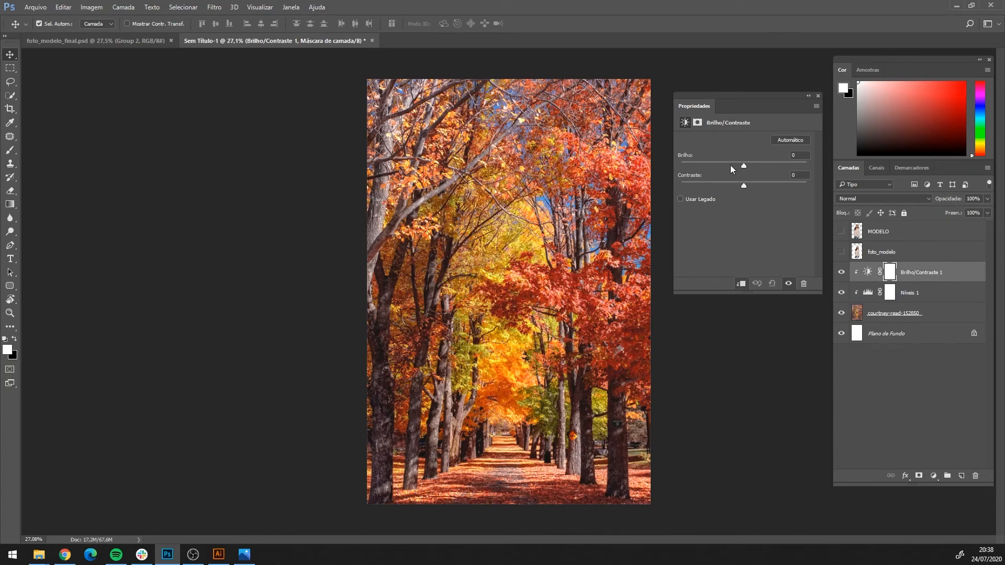
{"action": "left_click_drag", "start_coordinate": [742, 164], "coordinate": [743, 164]}
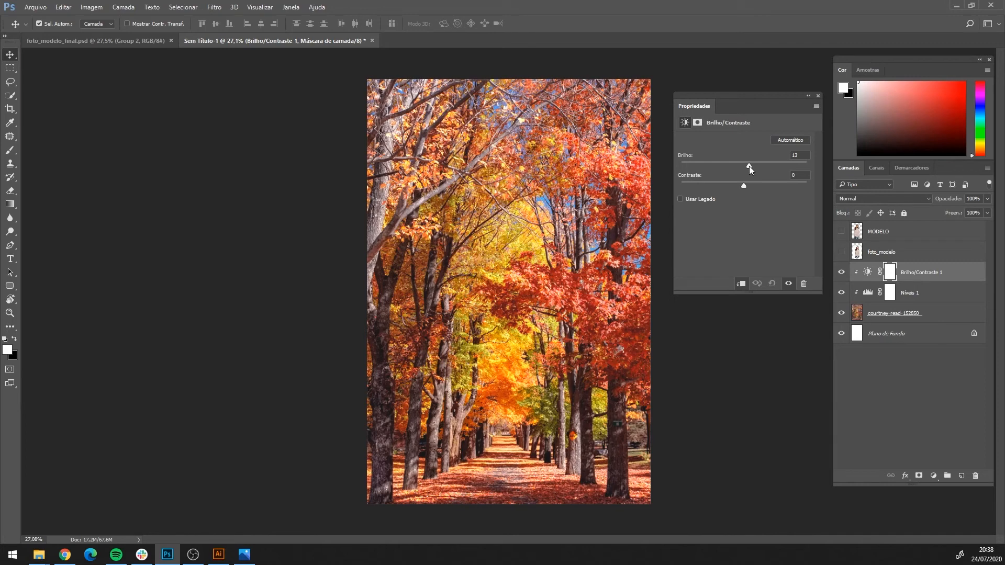
{"action": "left_click_drag", "start_coordinate": [748, 165], "coordinate": [743, 162]}
Add a Hue/Saturation adjustment layer above the Brightness/Contrast layer, with hue -2 and saturation +2.
{"action": "left_click", "coordinate": [932, 475]}
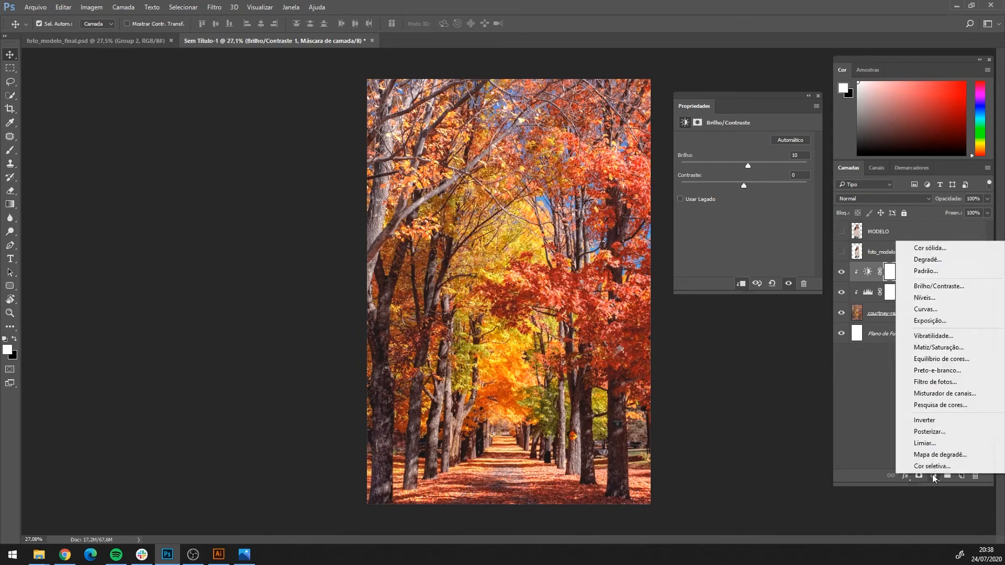
{"action": "left_click", "coordinate": [931, 350]}
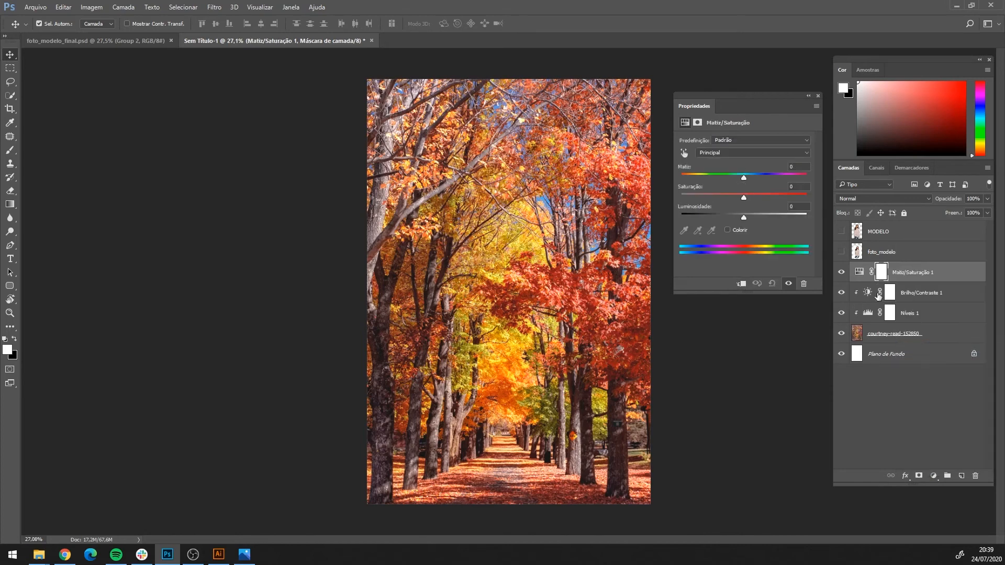
{"action": "left_click", "coordinate": [840, 270]}
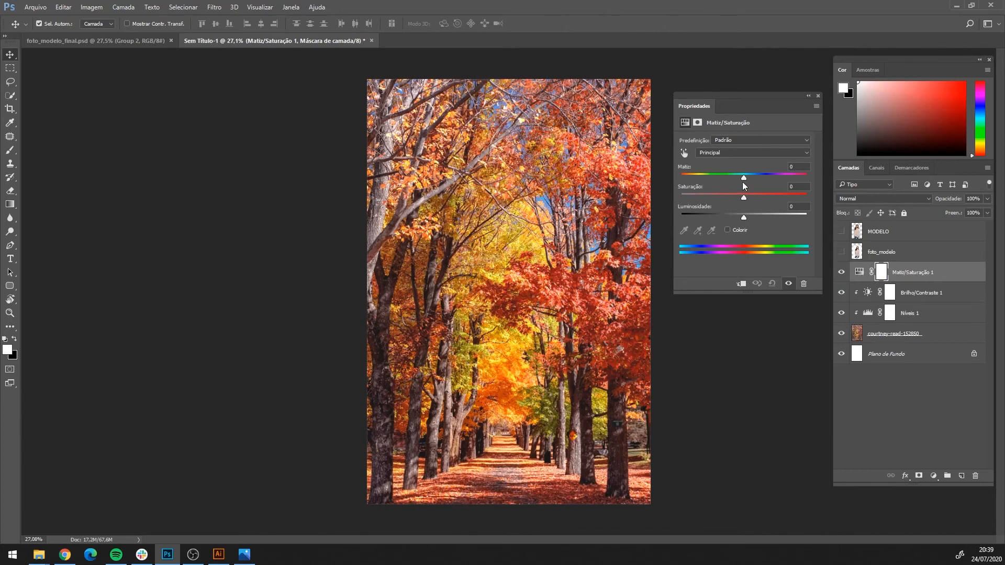
{"action": "left_click", "coordinate": [743, 176]}
{"action": "mouse_move", "coordinate": [743, 176]}
{"action": "left_mouse_down"}
{"action": "mouse_move", "coordinate": [688, 179]}
{"action": "mouse_move", "coordinate": [739, 180]}
{"action": "left_mouse_up"}
{"action": "left_click_drag", "start_coordinate": [744, 178], "coordinate": [743, 178]}
{"action": "left_click_drag", "start_coordinate": [742, 178], "coordinate": [735, 178]}
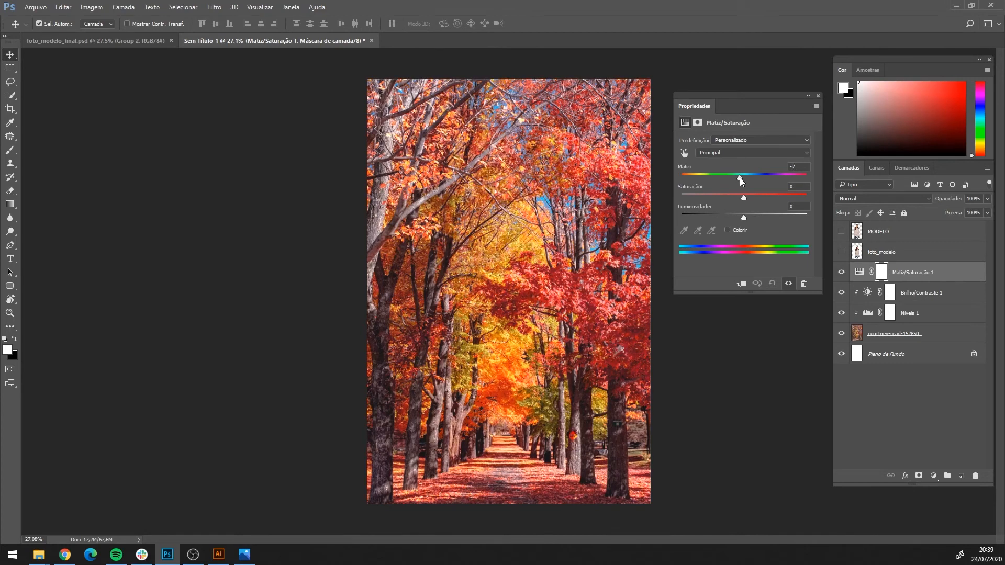
{"action": "left_click_drag", "start_coordinate": [742, 177], "coordinate": [741, 185]}
{"action": "left_click_drag", "start_coordinate": [743, 195], "coordinate": [747, 194]}
Add a Color Balance adjustment layer and clip both it and the Hue/Saturation layer to the forest photo.
{"action": "left_click", "coordinate": [933, 475]}
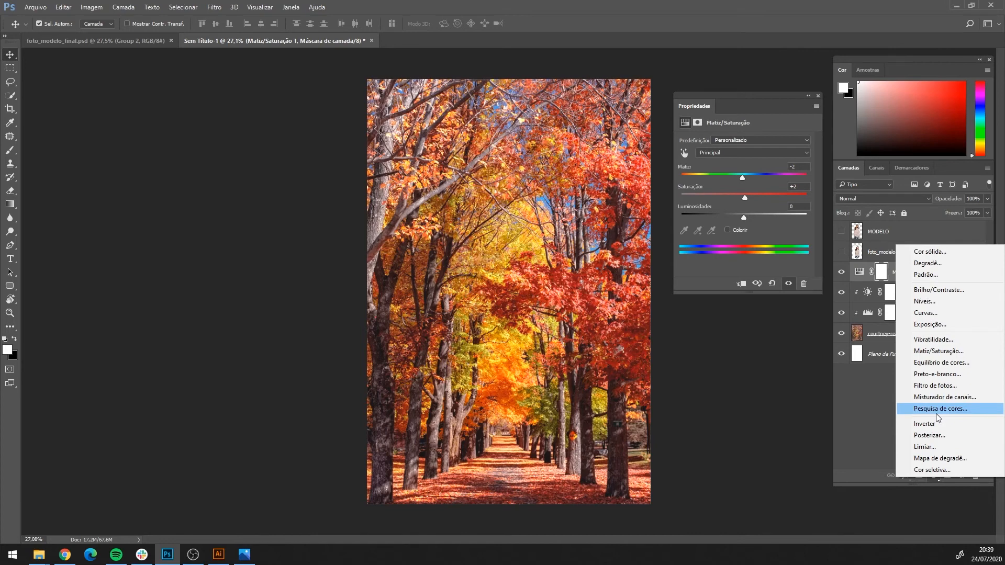
{"action": "left_click", "coordinate": [931, 366]}
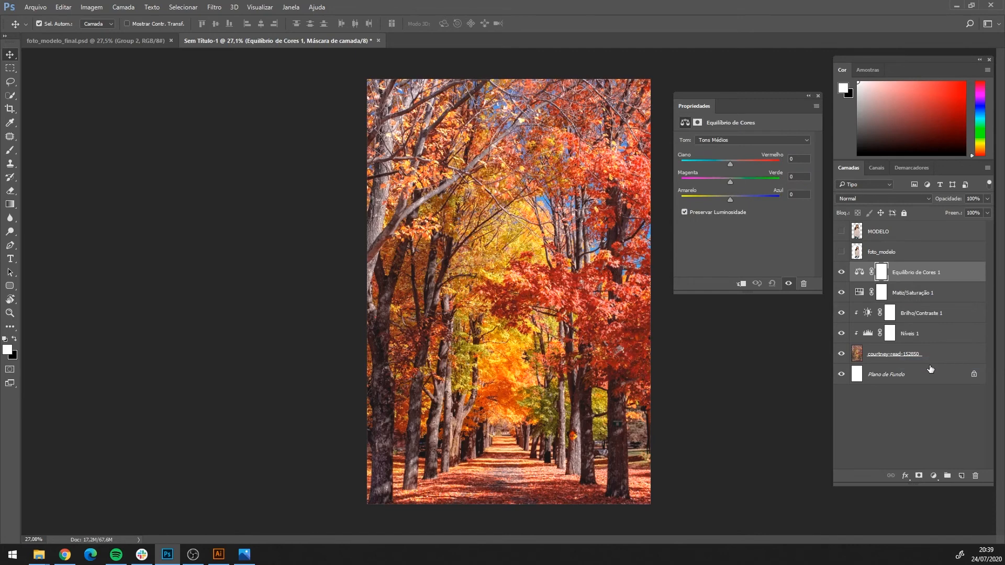
{"action": "left_click", "coordinate": [861, 300], "text": "alt"}
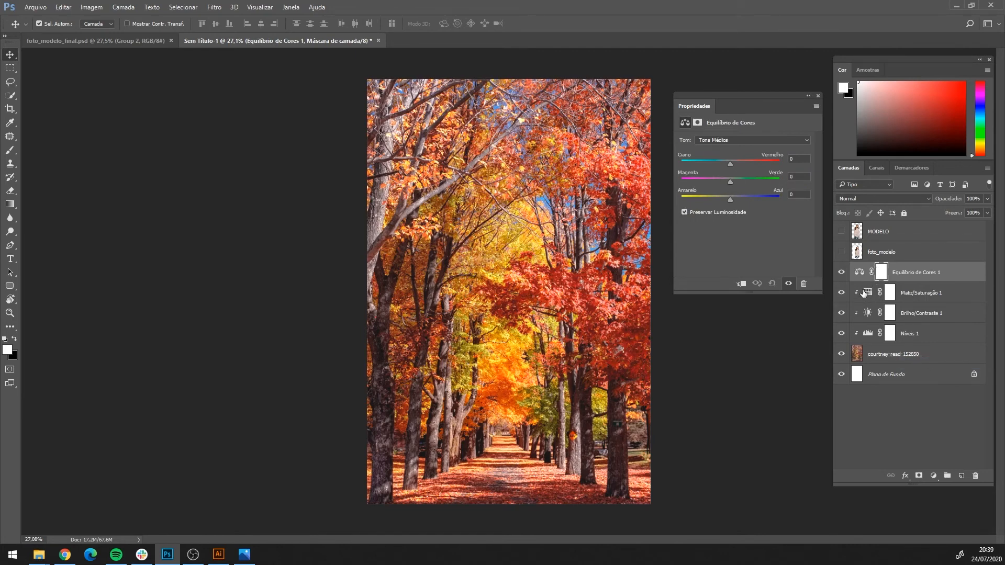
{"action": "left_click", "coordinate": [864, 282], "text": "alt"}
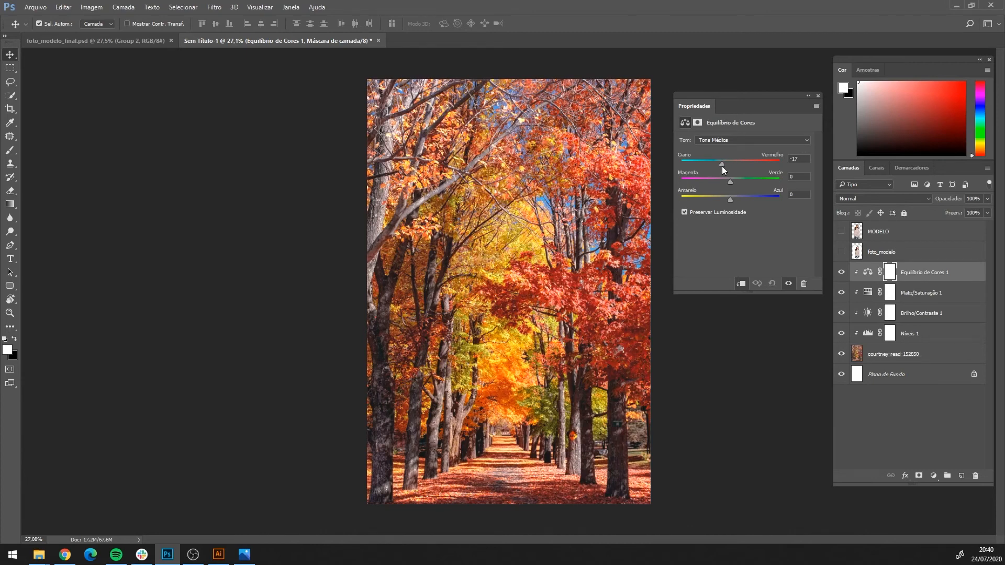
Set the Color Balance midtones to +2 for cyan-red, -5 for magenta-green and -3 for yellow-blue.
{"action": "left_click_drag", "start_coordinate": [697, 166], "coordinate": [672, 167]}
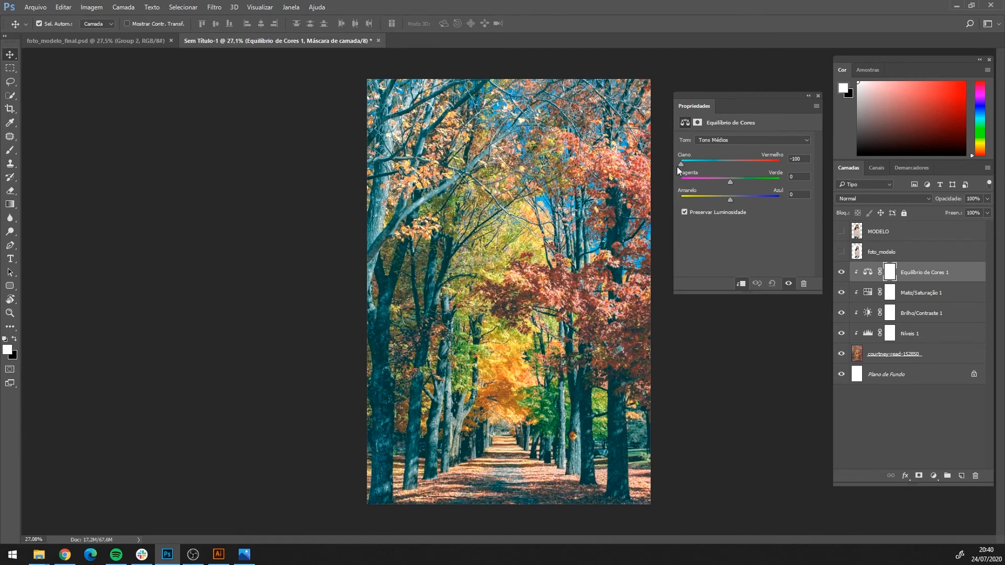
{"action": "left_click_drag", "start_coordinate": [691, 168], "coordinate": [670, 166]}
{"action": "left_click_drag", "start_coordinate": [670, 165], "coordinate": [741, 168]}
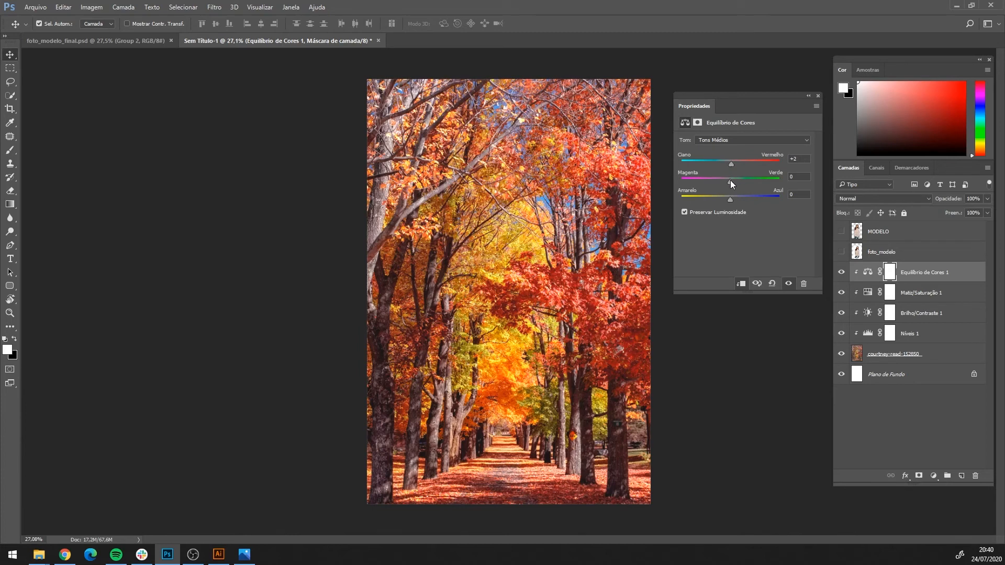
{"action": "mouse_move", "coordinate": [730, 181]}
{"action": "left_mouse_down"}
{"action": "mouse_move", "coordinate": [744, 183]}
{"action": "mouse_move", "coordinate": [731, 184]}
{"action": "left_mouse_up"}
{"action": "mouse_move", "coordinate": [730, 199]}
{"action": "left_mouse_down"}
{"action": "mouse_move", "coordinate": [762, 200]}
{"action": "mouse_move", "coordinate": [731, 200]}
{"action": "left_mouse_up"}
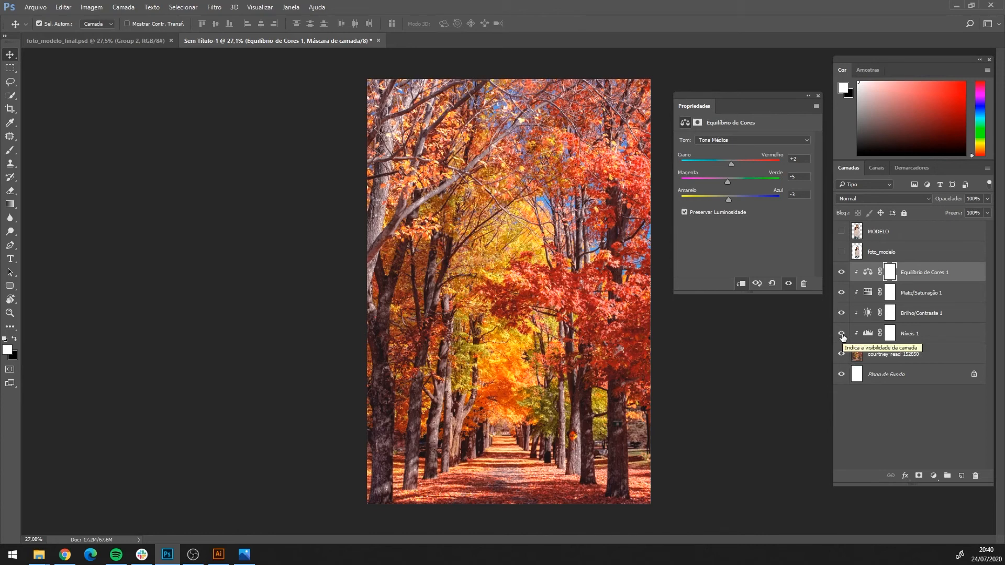
Toggle the four adjustment layers off and on, and compare the forest colours with the finished composite in foto_modelo_final.psd.
{"action": "left_click_drag", "start_coordinate": [841, 335], "coordinate": [843, 281]}
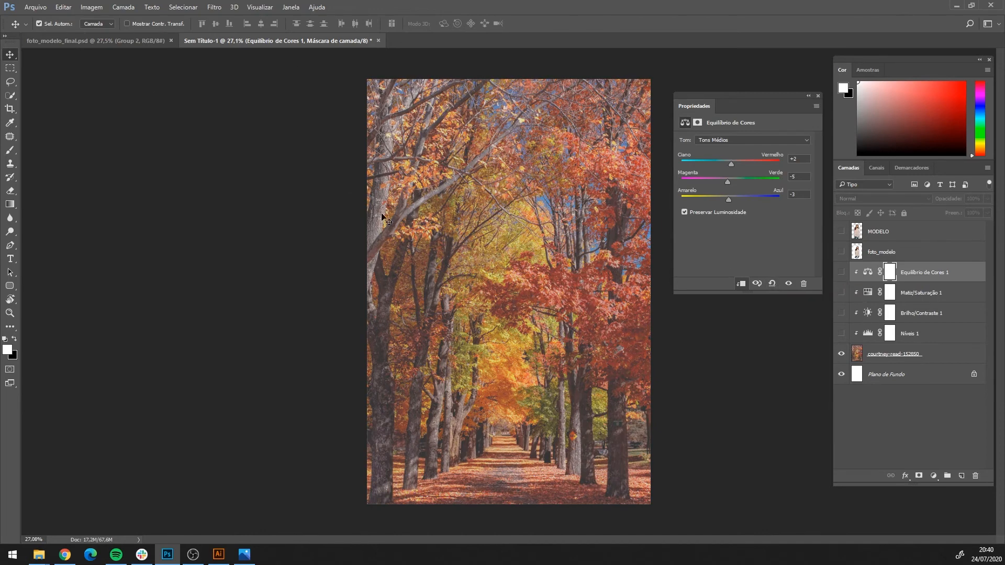
{"action": "left_click", "coordinate": [118, 41]}
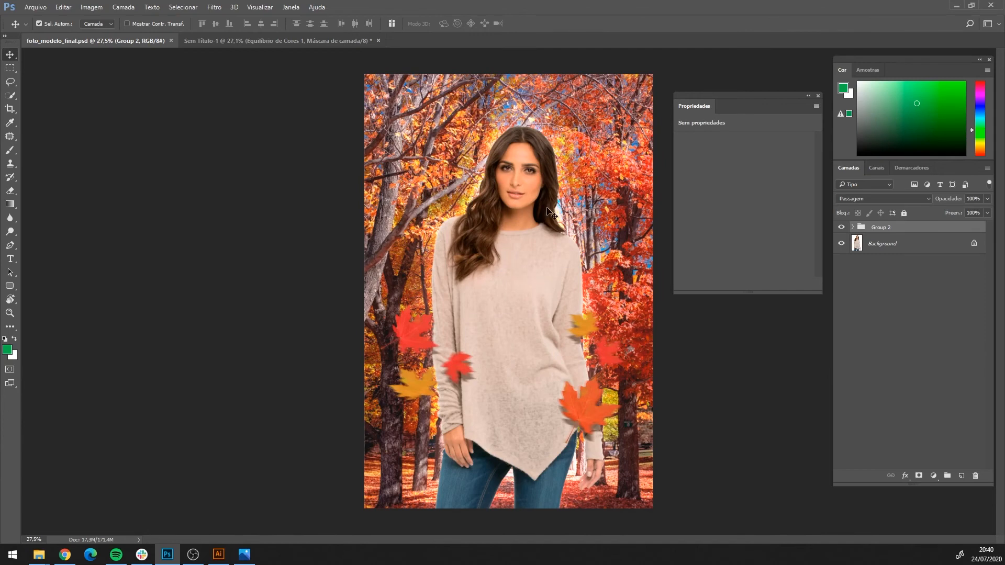
{"action": "left_click", "coordinate": [242, 42]}
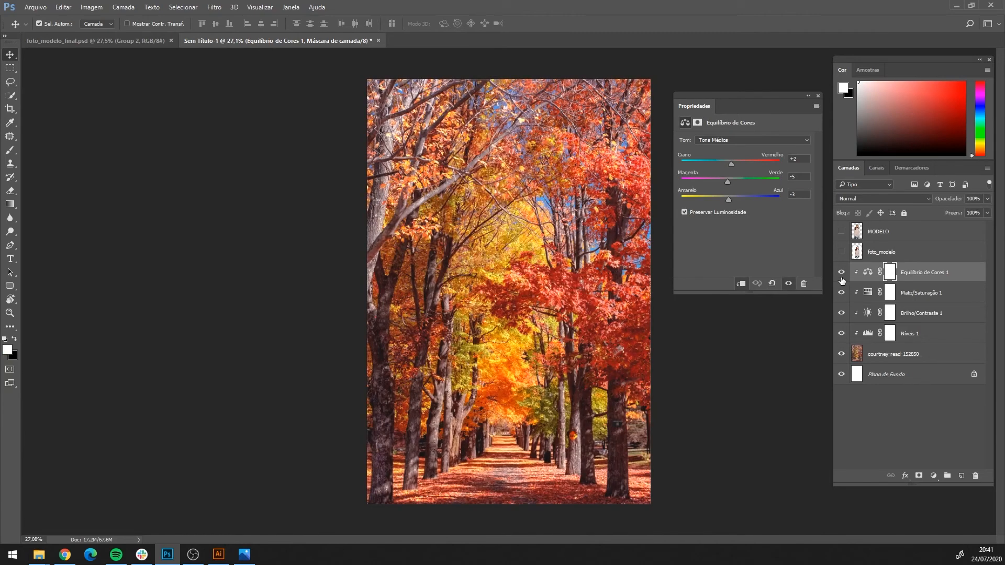
{"action": "left_click", "coordinate": [99, 38]}
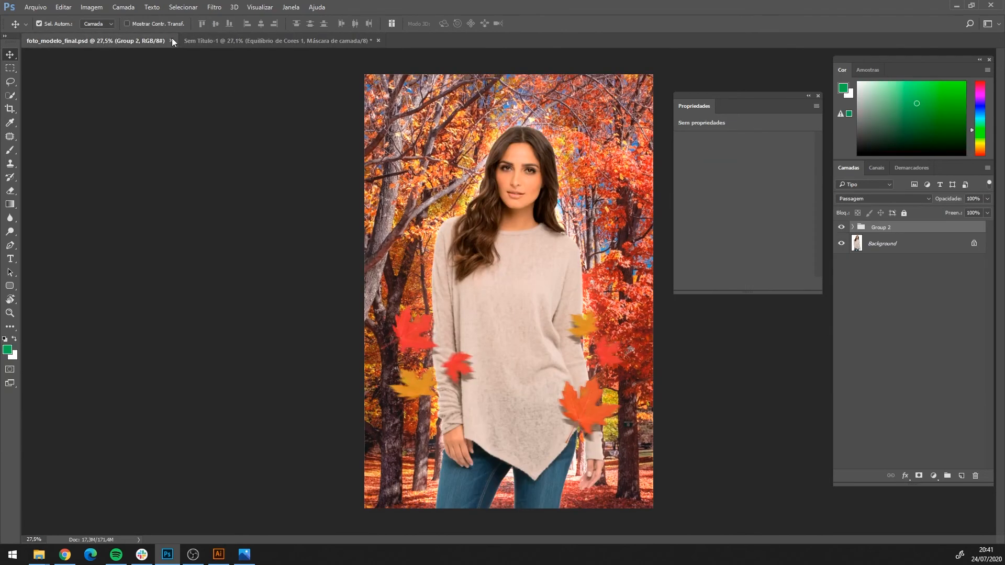
{"action": "left_click", "coordinate": [231, 43]}
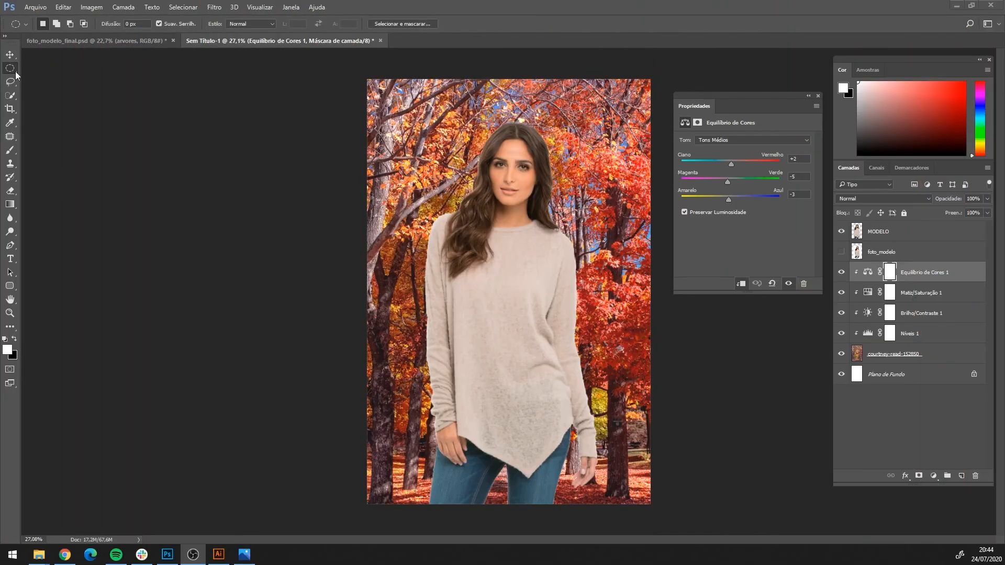
Activate the Move tool, select the MODELO layer on the canvas and close the layer properties.
{"action": "left_click", "coordinate": [10, 55]}
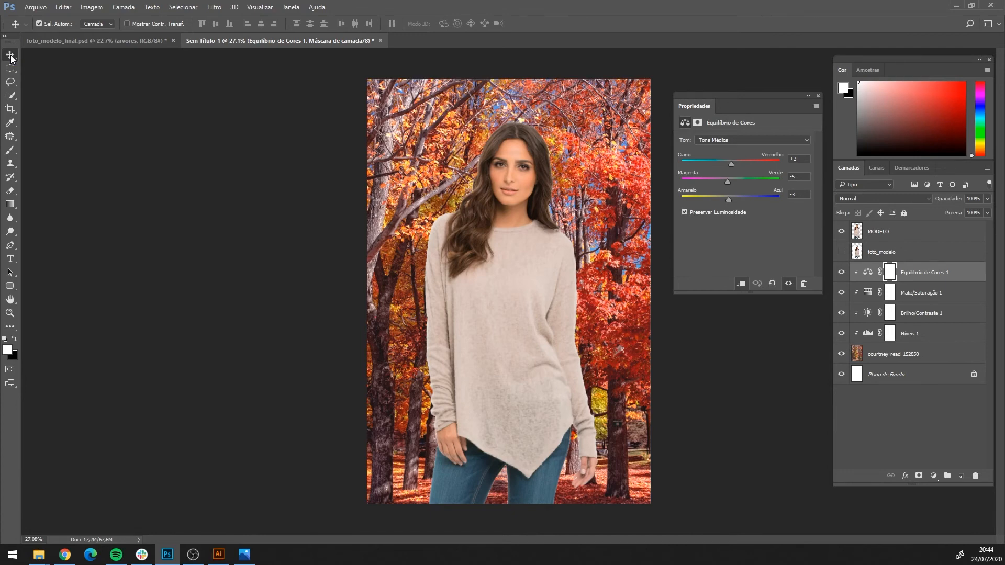
{"action": "left_click", "coordinate": [516, 286]}
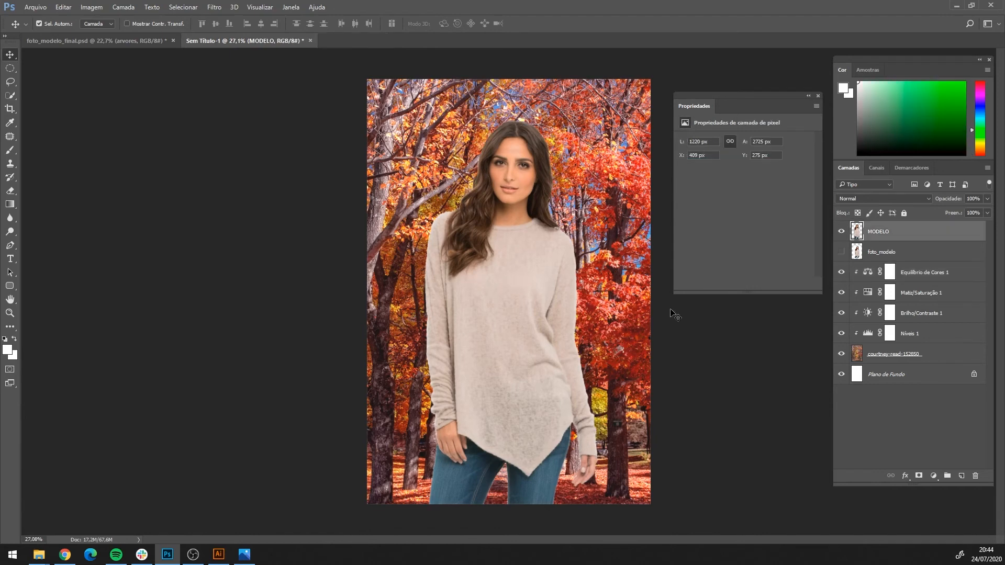
{"action": "scroll", "coordinate": [607, 301], "scroll_direction": "up", "scroll_amount": 2}
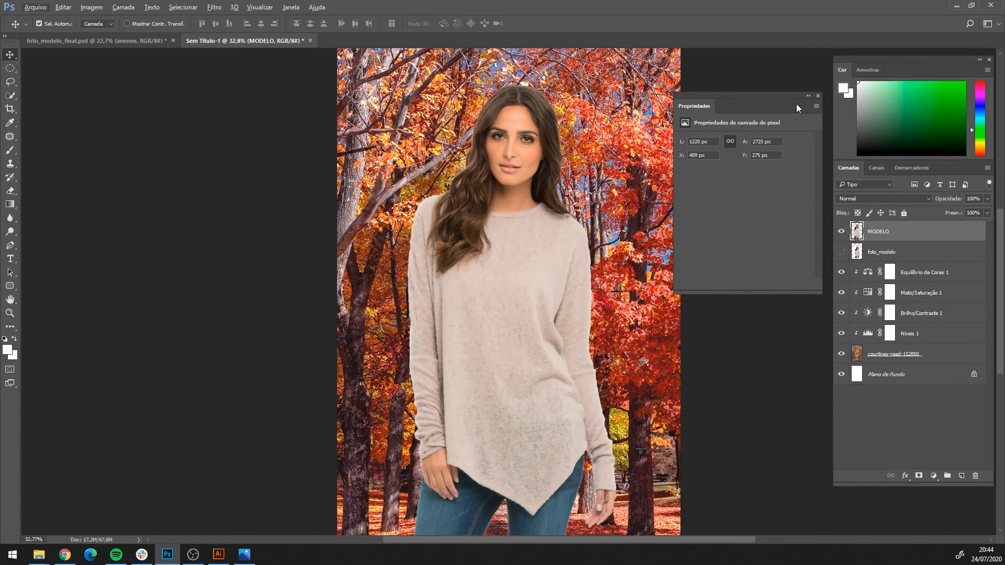
{"action": "left_click", "coordinate": [817, 95]}
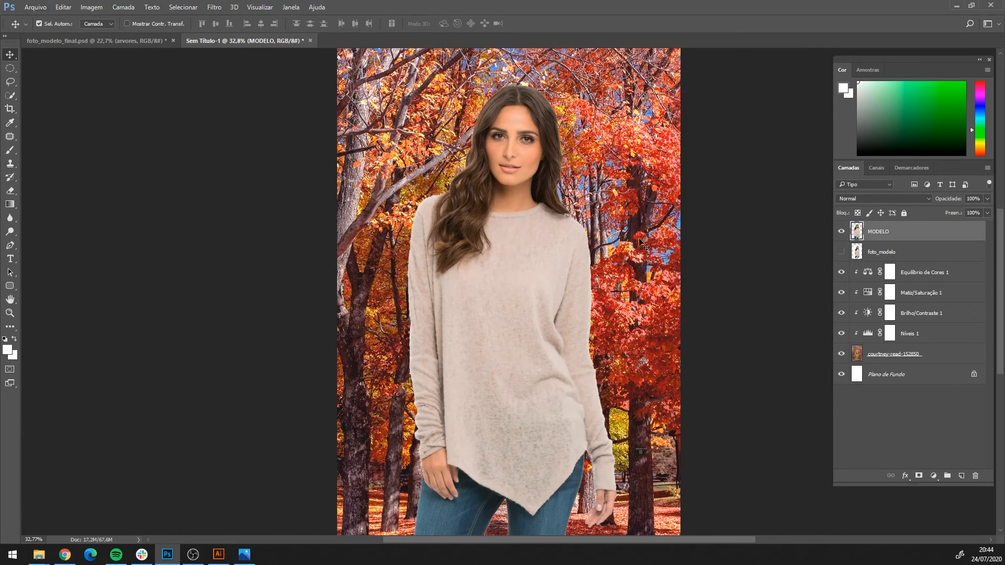
Add a Levels adjustment layer above MODELO and clip it to the MODELO layer.
{"action": "scroll", "coordinate": [579, 252], "scroll_direction": "down", "scroll_amount": 1}
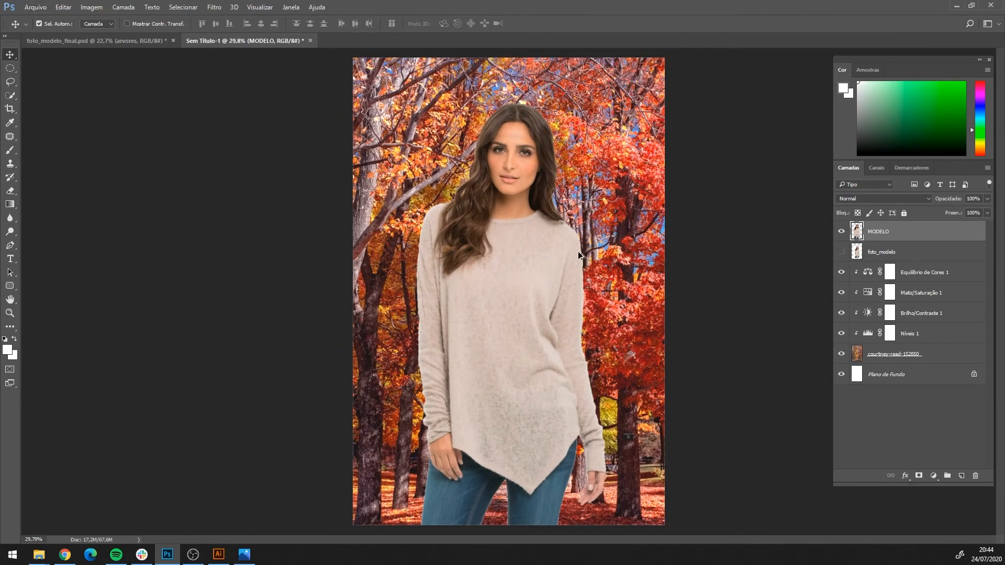
{"action": "scroll", "coordinate": [616, 383], "scroll_direction": "up", "scroll_amount": 5}
{"action": "scroll", "coordinate": [654, 382], "scroll_direction": "down", "scroll_amount": 4}
{"action": "scroll", "coordinate": [790, 387], "scroll_direction": "down", "scroll_amount": 2}
{"action": "left_click", "coordinate": [934, 475]}
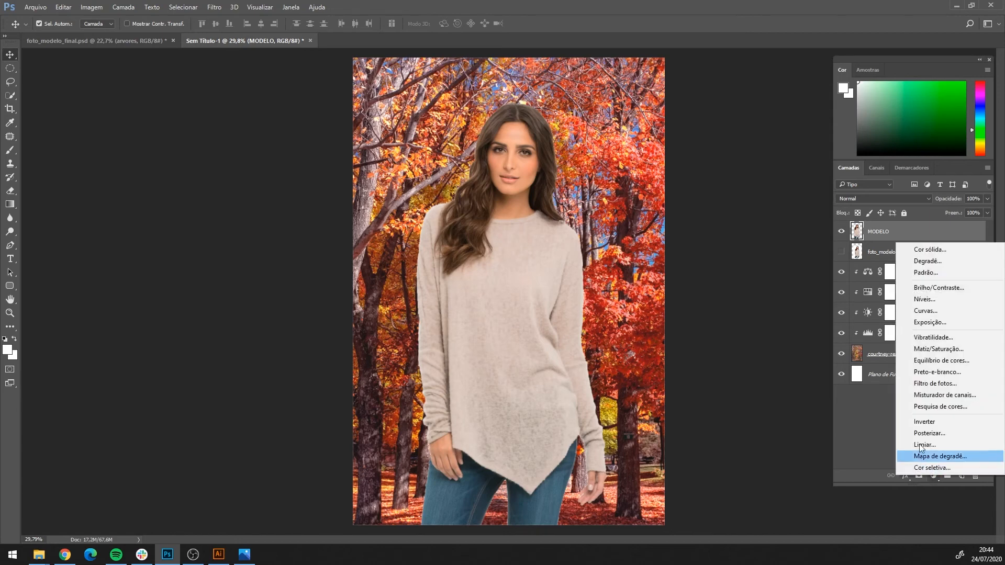
{"action": "left_click", "coordinate": [925, 299]}
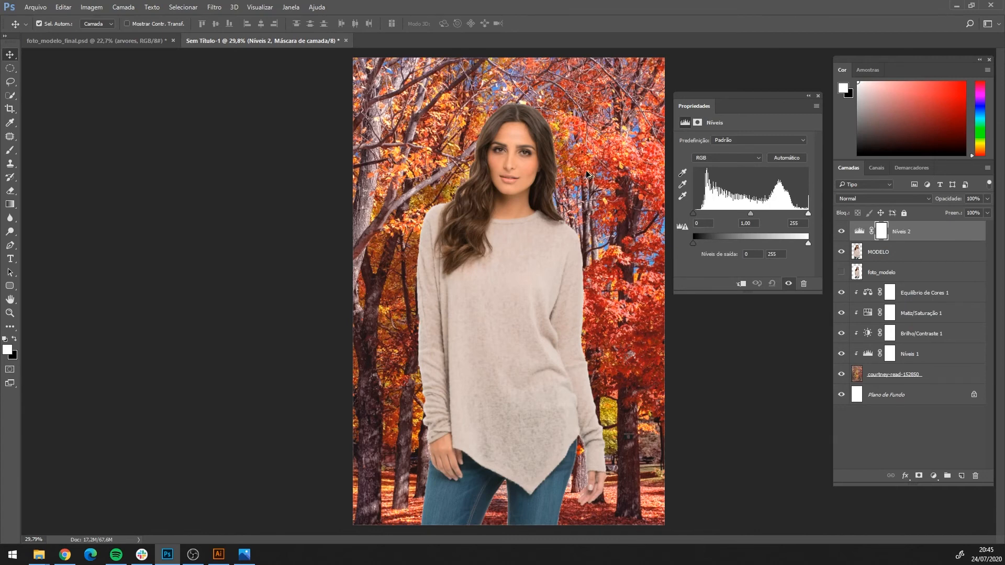
{"action": "scroll", "coordinate": [588, 175], "scroll_direction": "up", "scroll_amount": 2}
{"action": "scroll", "coordinate": [556, 208], "scroll_direction": "up", "scroll_amount": 1}
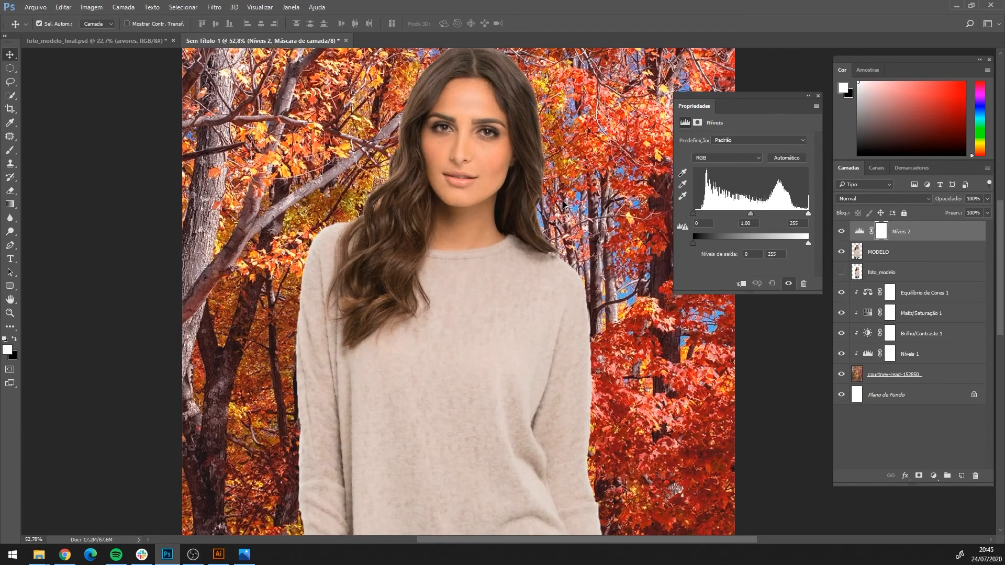
{"action": "scroll", "coordinate": [556, 209], "scroll_direction": "down", "scroll_amount": 1}
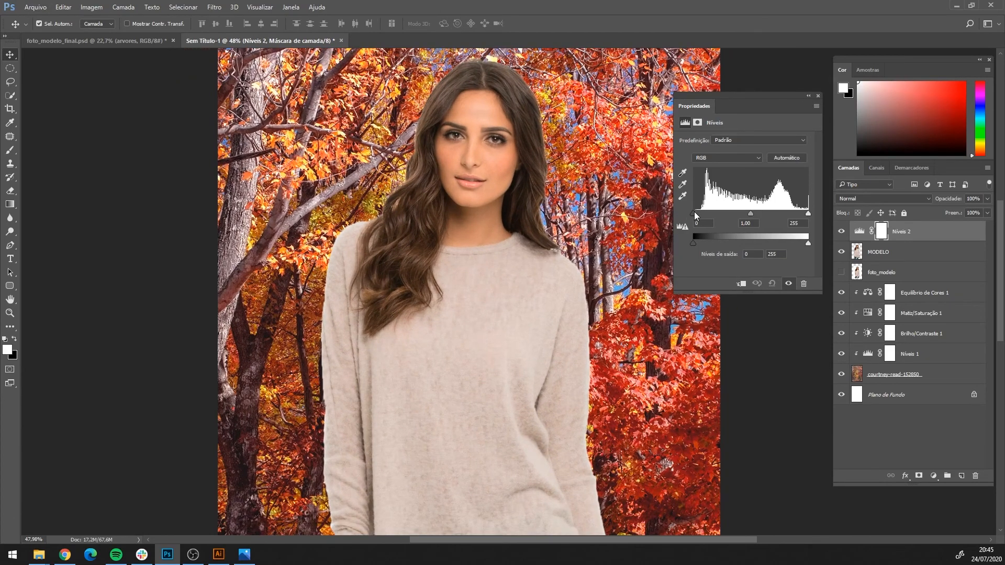
{"action": "left_click_drag", "start_coordinate": [691, 212], "coordinate": [679, 216]}
{"action": "left_click", "coordinate": [741, 285]}
Set the model's Levels black input to about 18, bring the white input slightly below 236, and close the layer properties.
{"action": "mouse_move", "coordinate": [693, 215]}
{"action": "left_mouse_down"}
{"action": "mouse_move", "coordinate": [683, 219]}
{"action": "mouse_move", "coordinate": [706, 216]}
{"action": "left_mouse_up"}
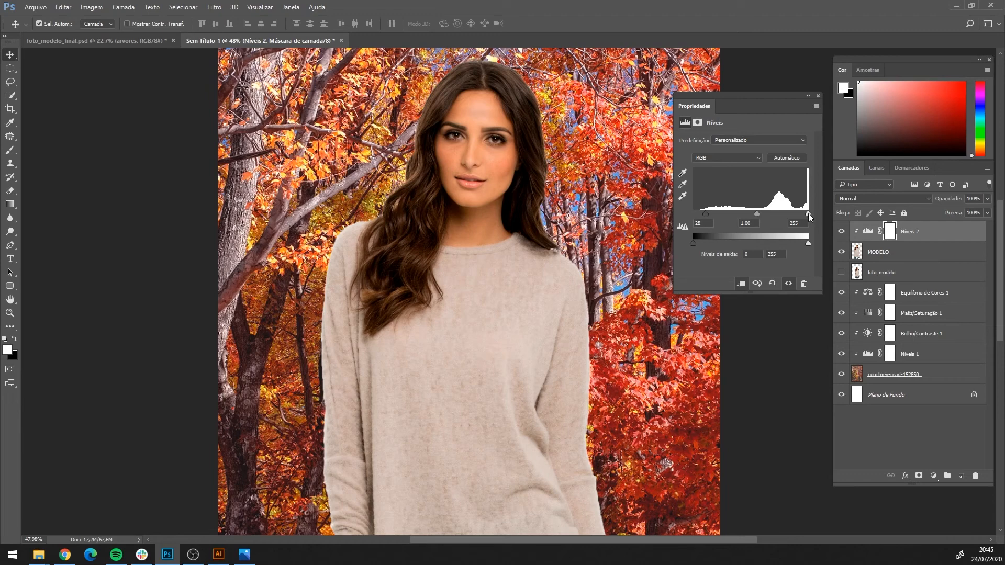
{"action": "left_click_drag", "start_coordinate": [805, 214], "coordinate": [800, 217]}
{"action": "left_click_drag", "start_coordinate": [705, 217], "coordinate": [700, 216]}
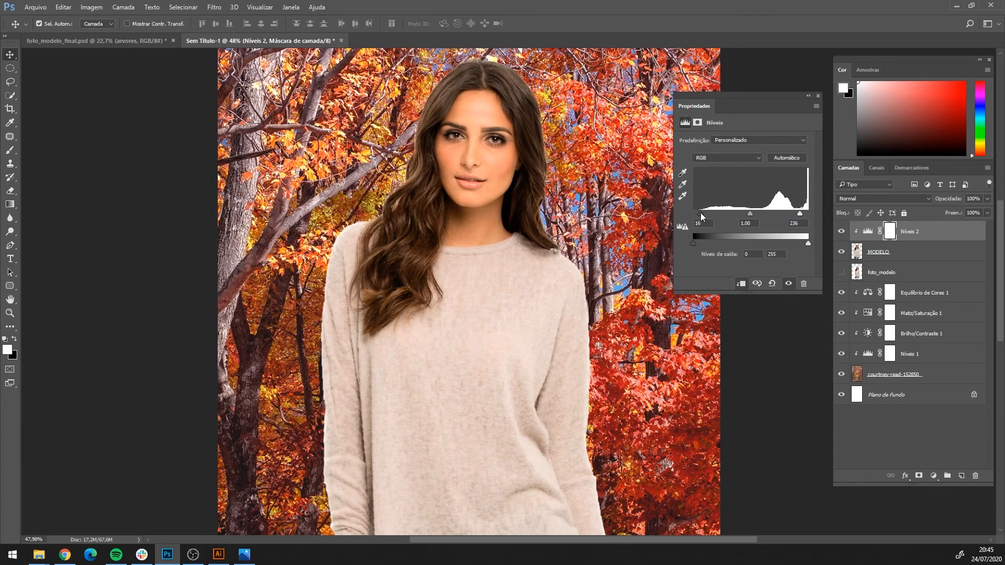
{"action": "left_click_drag", "start_coordinate": [800, 215], "coordinate": [798, 215]}
{"action": "left_click", "coordinate": [818, 97]}
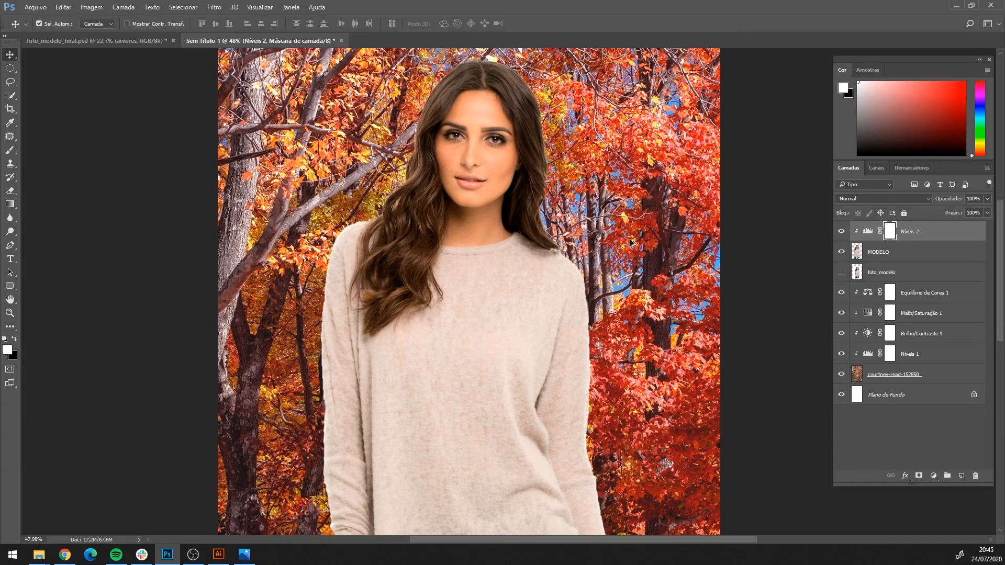
Toggle the model's Levels layer off and on to compare its effect.
{"action": "scroll", "coordinate": [633, 260], "scroll_direction": "down", "scroll_amount": 2}
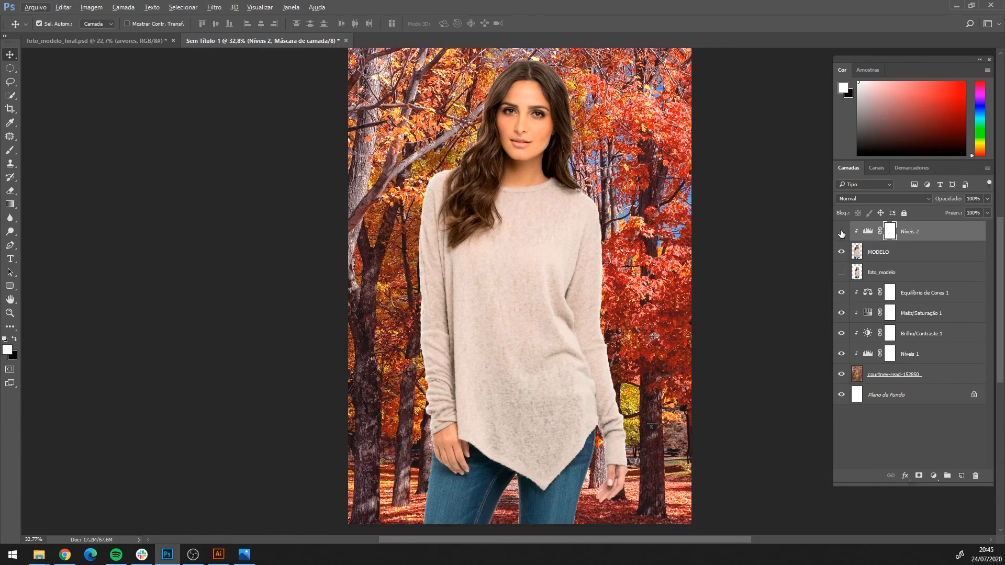
{"action": "left_click", "coordinate": [840, 232]}
{"action": "left_click", "coordinate": [841, 232]}
{"action": "scroll", "coordinate": [696, 254], "scroll_direction": "right", "scroll_amount": 2}
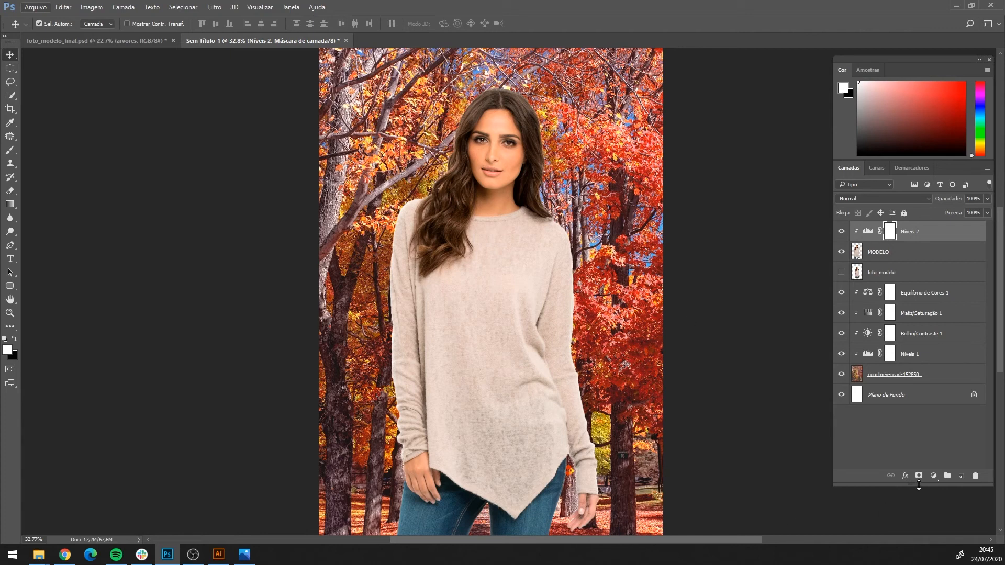
Add a Hue/Saturation adjustment layer above the model's Levels layer, with hue -5 and saturation +6.
{"action": "left_click", "coordinate": [933, 476]}
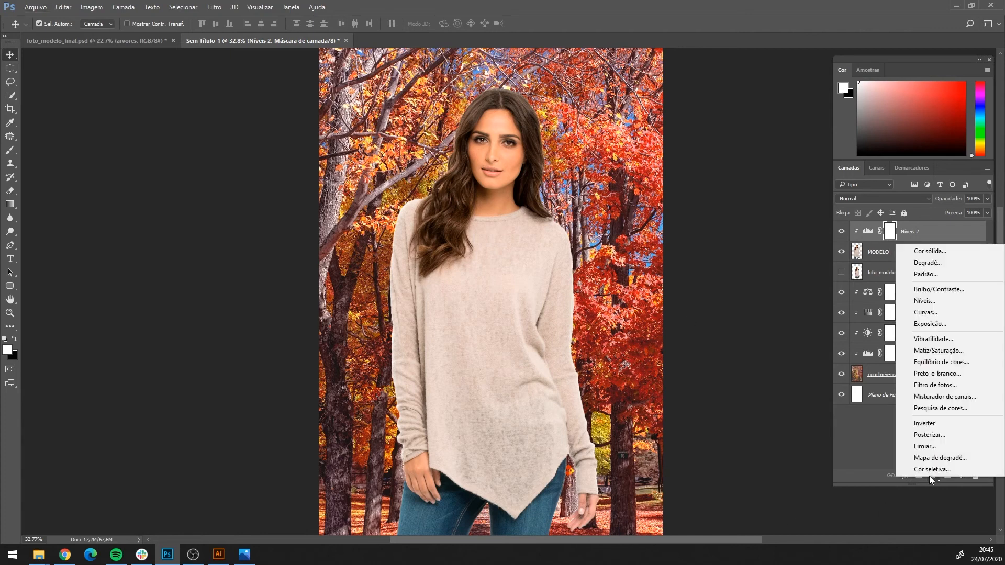
{"action": "left_click", "coordinate": [936, 358]}
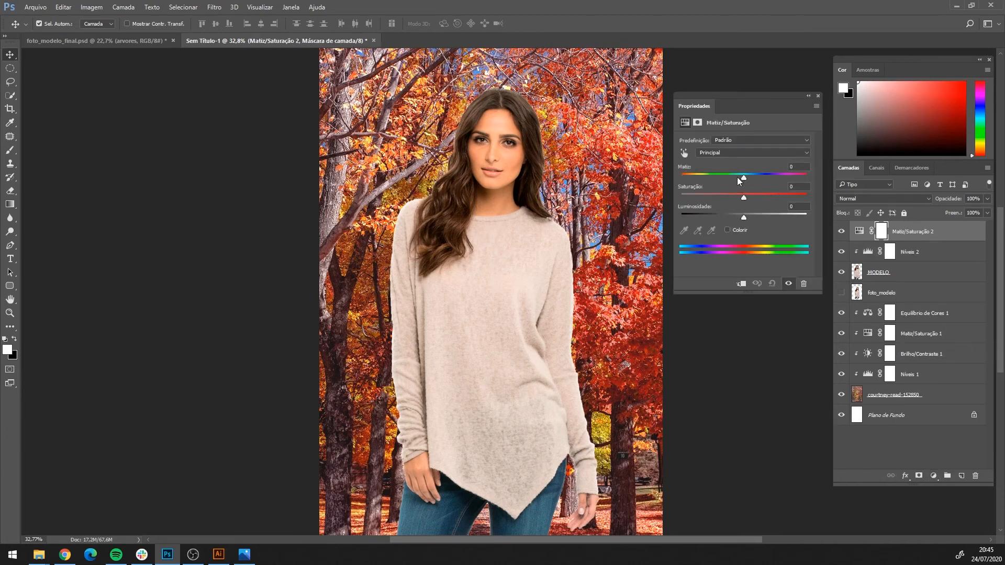
{"action": "left_click_drag", "start_coordinate": [742, 177], "coordinate": [741, 178]}
{"action": "left_click_drag", "start_coordinate": [740, 177], "coordinate": [738, 177]}
{"action": "left_click_drag", "start_coordinate": [741, 179], "coordinate": [743, 177]}
{"action": "scroll", "coordinate": [554, 296], "scroll_direction": "down", "scroll_amount": 1}
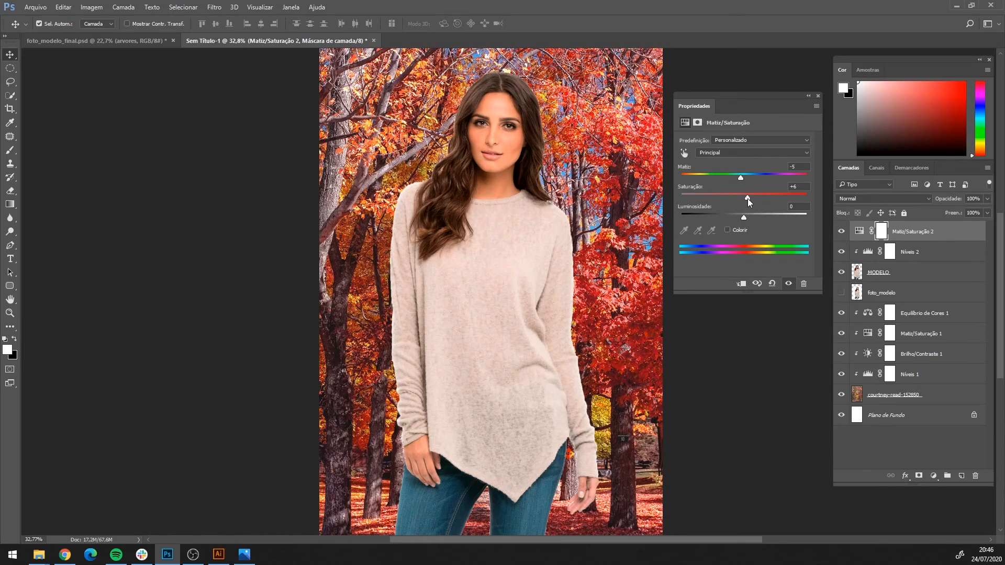
{"action": "left_click", "coordinate": [859, 231]}
{"action": "scroll", "coordinate": [561, 250], "scroll_direction": "down", "scroll_amount": 2}
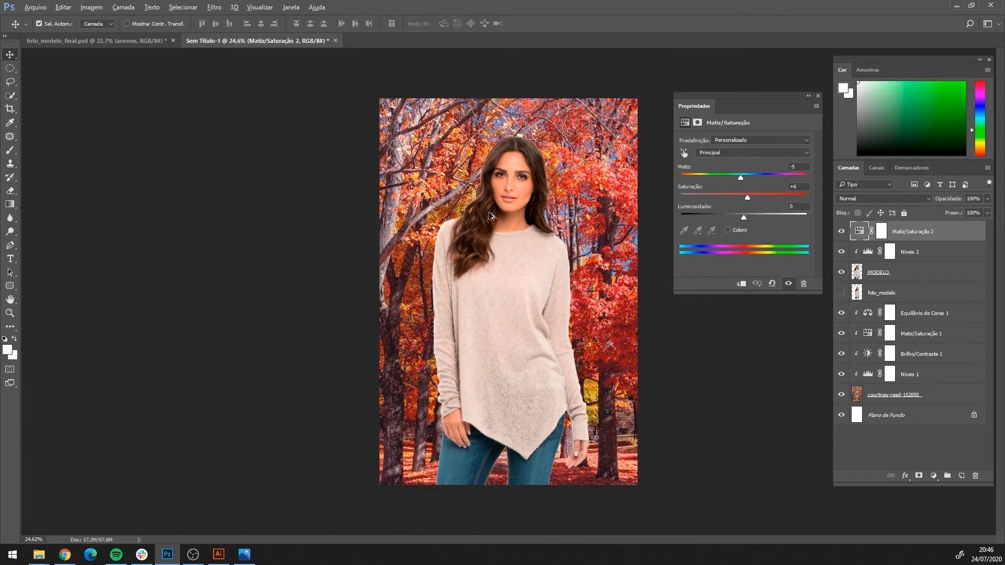
{"action": "scroll", "coordinate": [489, 216], "scroll_direction": "up", "scroll_amount": 2}
{"action": "scroll", "coordinate": [550, 159], "scroll_direction": "down", "scroll_amount": 1}
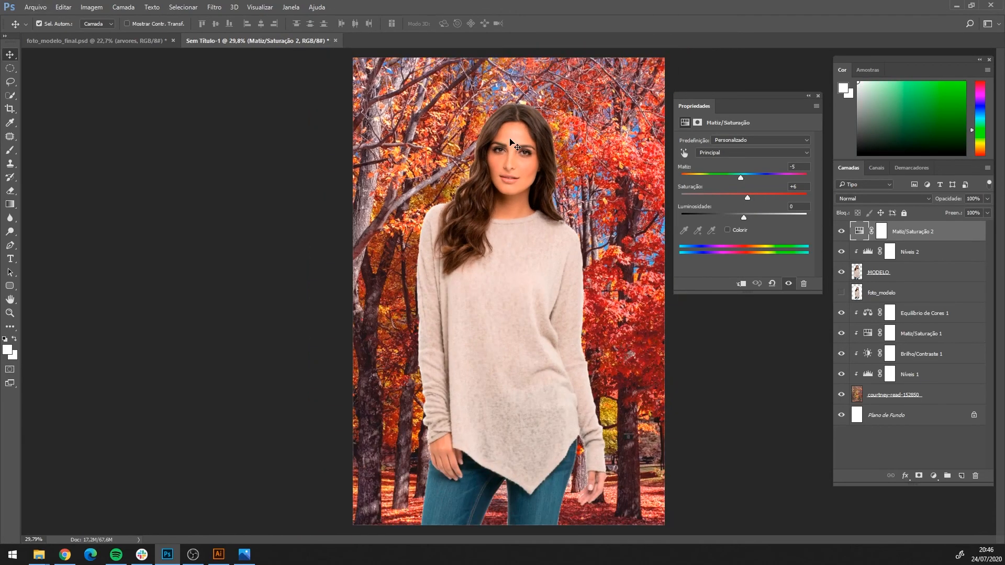
Add a Color Balance adjustment layer on top and clip both it and the new Hue/Saturation layer to MODELO.
{"action": "left_click", "coordinate": [934, 476]}
{"action": "left_click", "coordinate": [960, 360]}
{"action": "scroll", "coordinate": [591, 112], "scroll_direction": "up", "scroll_amount": 1}
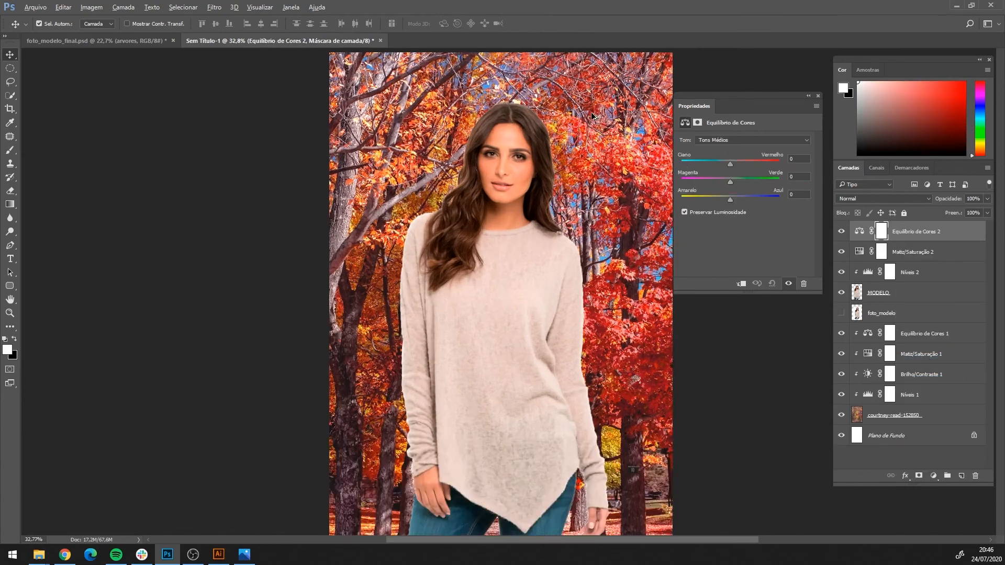
{"action": "scroll", "coordinate": [591, 112], "scroll_direction": "up", "scroll_amount": 2}
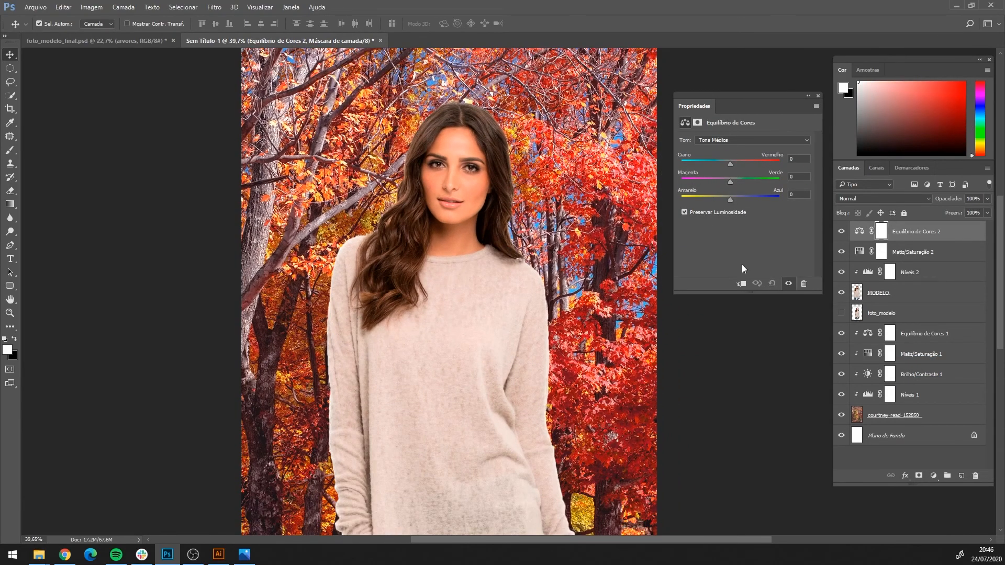
{"action": "left_click", "coordinate": [741, 284]}
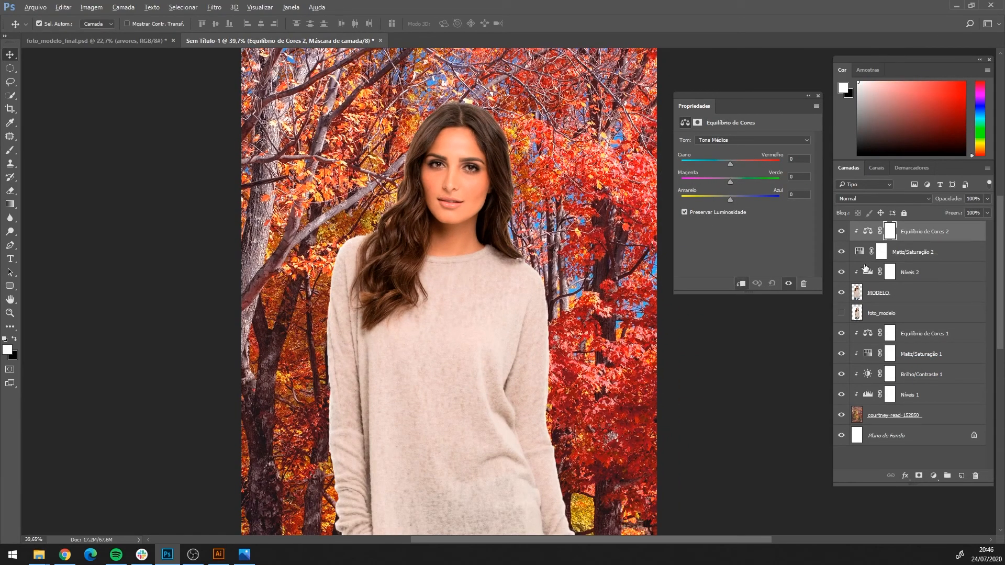
{"action": "left_click", "coordinate": [865, 262], "text": "alt"}
{"action": "scroll", "coordinate": [653, 154], "scroll_direction": "down", "scroll_amount": 2}
{"action": "scroll", "coordinate": [653, 155], "scroll_direction": "up", "scroll_amount": 1}
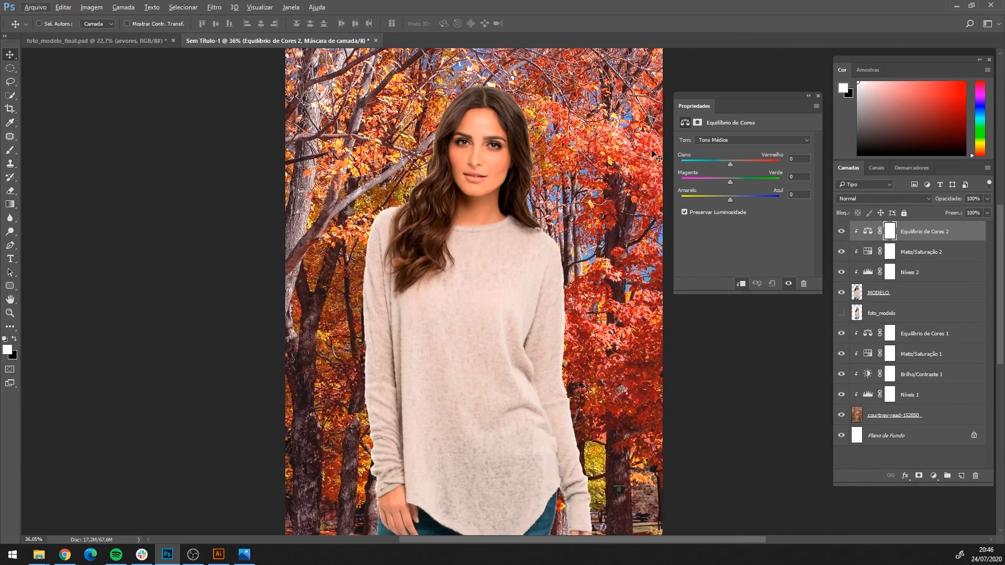
Set the model's Color Balance midtones to 0 for cyan-red, +5 for magenta-green and +3 for yellow-blue, and close the properties.
{"action": "scroll", "coordinate": [653, 154], "scroll_direction": "right", "scroll_amount": 1}
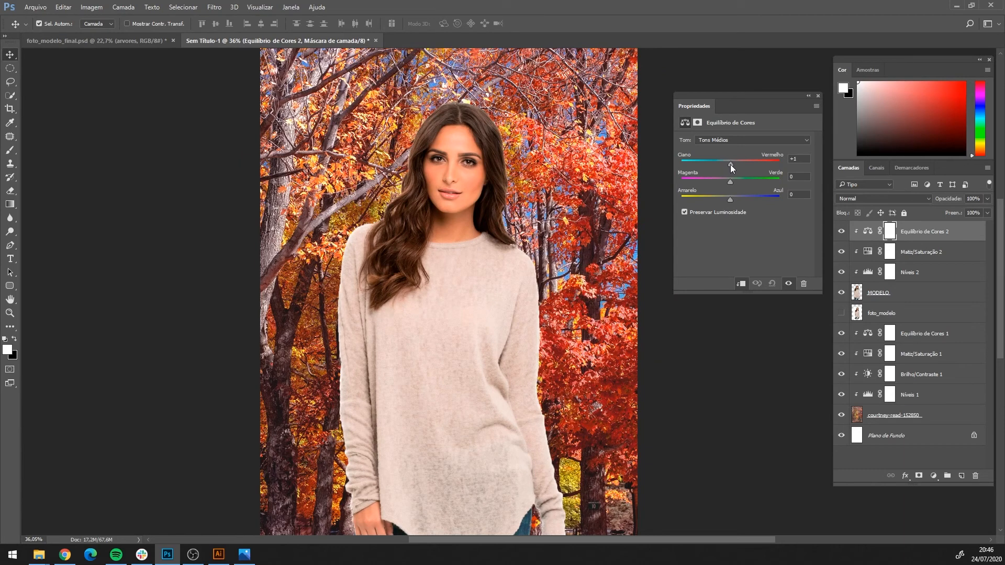
{"action": "left_click_drag", "start_coordinate": [728, 181], "coordinate": [734, 181]}
{"action": "scroll", "coordinate": [511, 255], "scroll_direction": "down", "scroll_amount": 2}
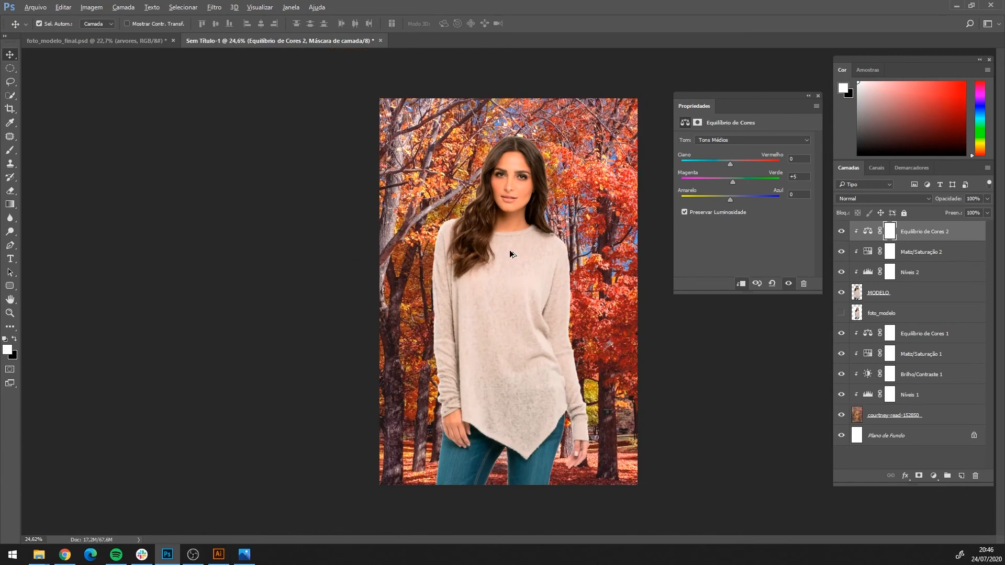
{"action": "scroll", "coordinate": [511, 255], "scroll_direction": "up", "scroll_amount": 1}
{"action": "scroll", "coordinate": [607, 314], "scroll_direction": "down", "scroll_amount": 1}
{"action": "scroll", "coordinate": [606, 273], "scroll_direction": "up", "scroll_amount": 1}
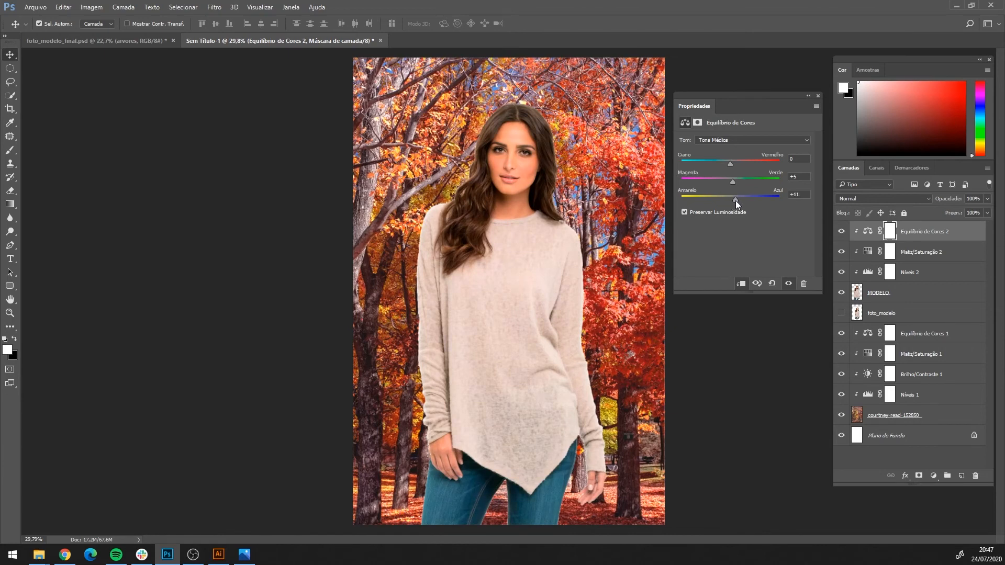
{"action": "mouse_move", "coordinate": [742, 201]}
{"action": "left_mouse_down"}
{"action": "mouse_move", "coordinate": [727, 202]}
{"action": "mouse_move", "coordinate": [742, 202]}
{"action": "left_mouse_up"}
{"action": "left_click", "coordinate": [867, 231]}
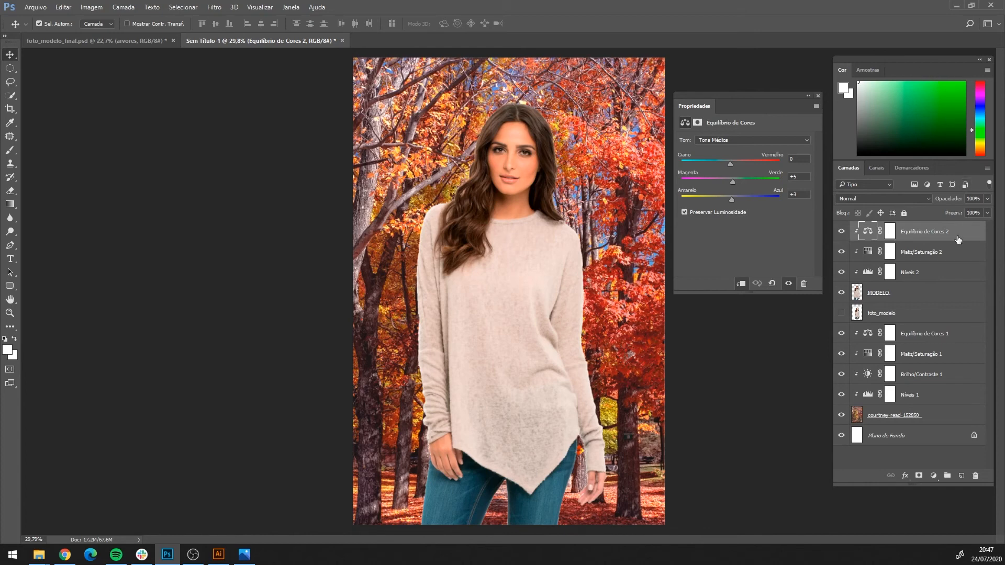
{"action": "left_click", "coordinate": [817, 97]}
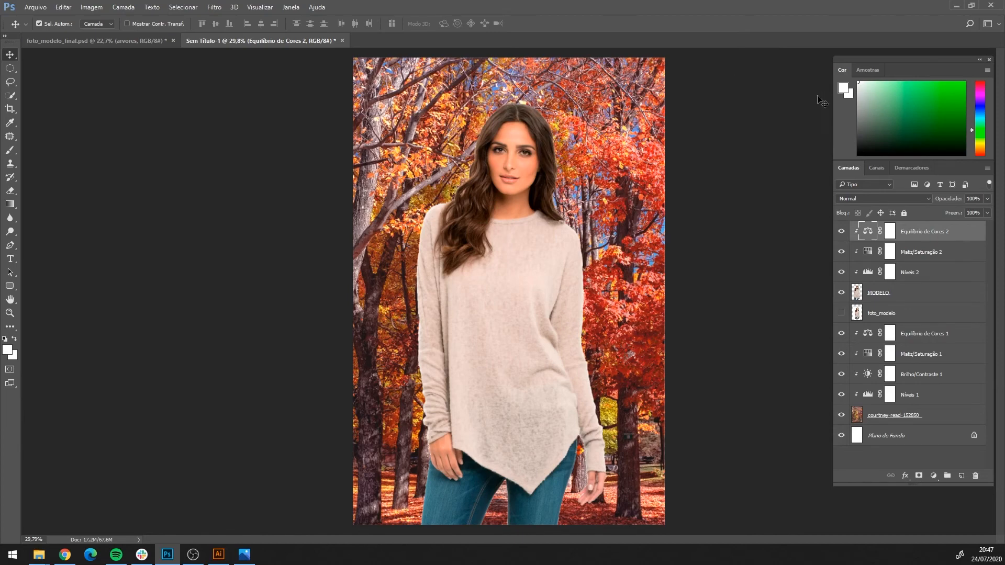
Examine how the model's corrected colours and tones match the forest, both close up and in the full composition.
{"action": "scroll", "coordinate": [623, 281], "scroll_direction": "down", "scroll_amount": 1}
{"action": "scroll", "coordinate": [623, 281], "scroll_direction": "down", "scroll_amount": 1}
{"action": "scroll", "coordinate": [560, 386], "scroll_direction": "up", "scroll_amount": 4}
{"action": "scroll", "coordinate": [560, 382], "scroll_direction": "down", "scroll_amount": 2}
{"action": "scroll", "coordinate": [582, 374], "scroll_direction": "down", "scroll_amount": 4}
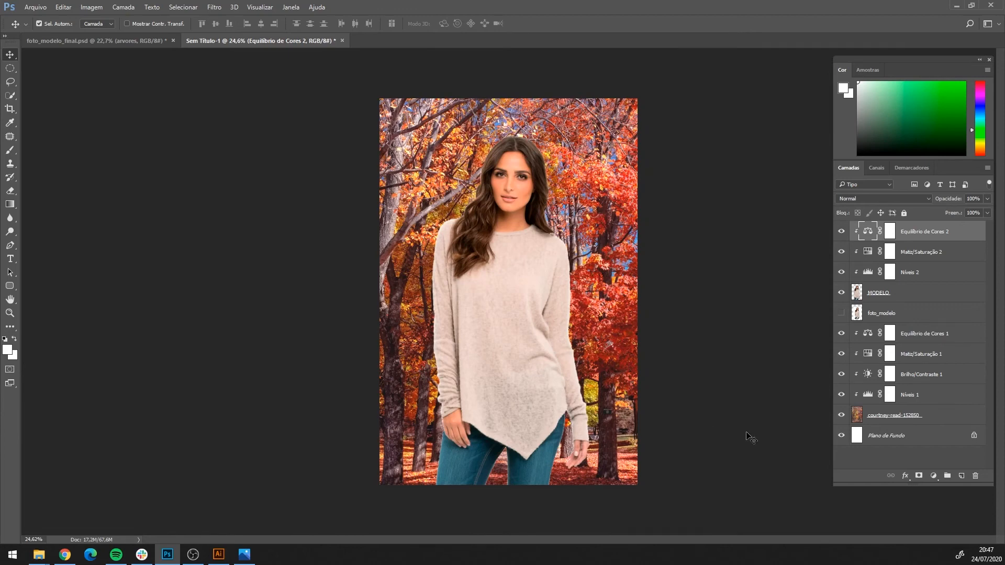
{"action": "scroll", "coordinate": [626, 517], "scroll_direction": "up", "scroll_amount": 2}
{"action": "scroll", "coordinate": [602, 462], "scroll_direction": "down", "scroll_amount": 2}
{"action": "scroll", "coordinate": [615, 458], "scroll_direction": "up", "scroll_amount": 2}
{"action": "scroll", "coordinate": [644, 454], "scroll_direction": "up", "scroll_amount": 2}
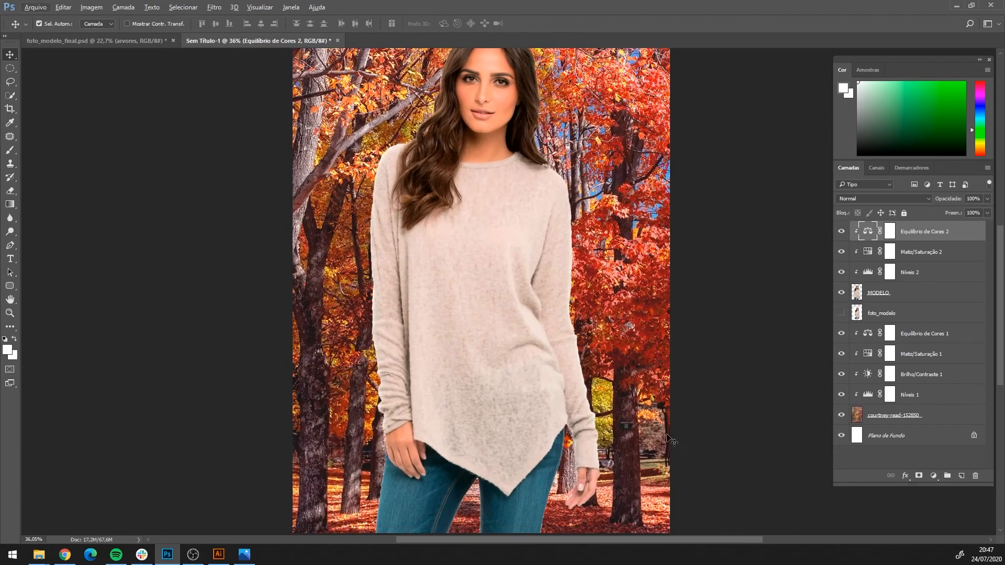
{"action": "scroll", "coordinate": [660, 398], "scroll_direction": "down", "scroll_amount": 2}
{"action": "scroll", "coordinate": [590, 372], "scroll_direction": "down", "scroll_amount": 2}
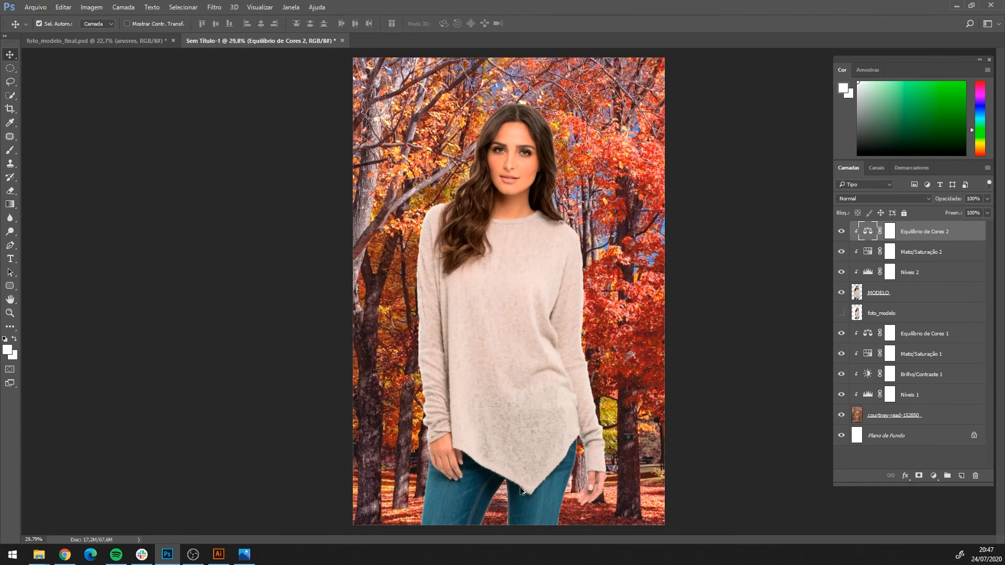
{"action": "scroll", "coordinate": [581, 409], "scroll_direction": "down", "scroll_amount": 2}
{"action": "scroll", "coordinate": [575, 455], "scroll_direction": "up", "scroll_amount": 1}
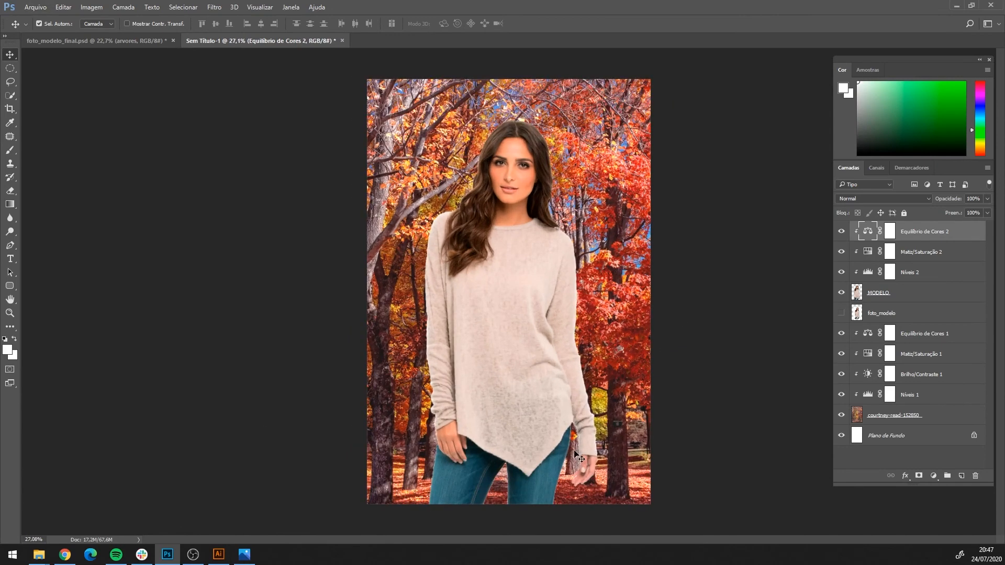
{"action": "left_click", "coordinate": [10, 68]}
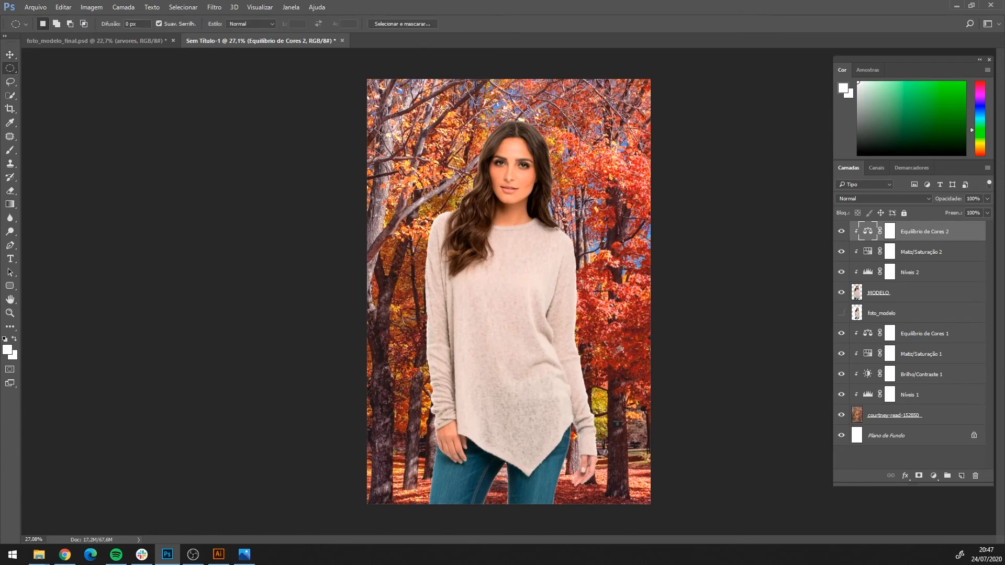
{"action": "left_click_drag", "start_coordinate": [440, 108], "coordinate": [607, 354]}
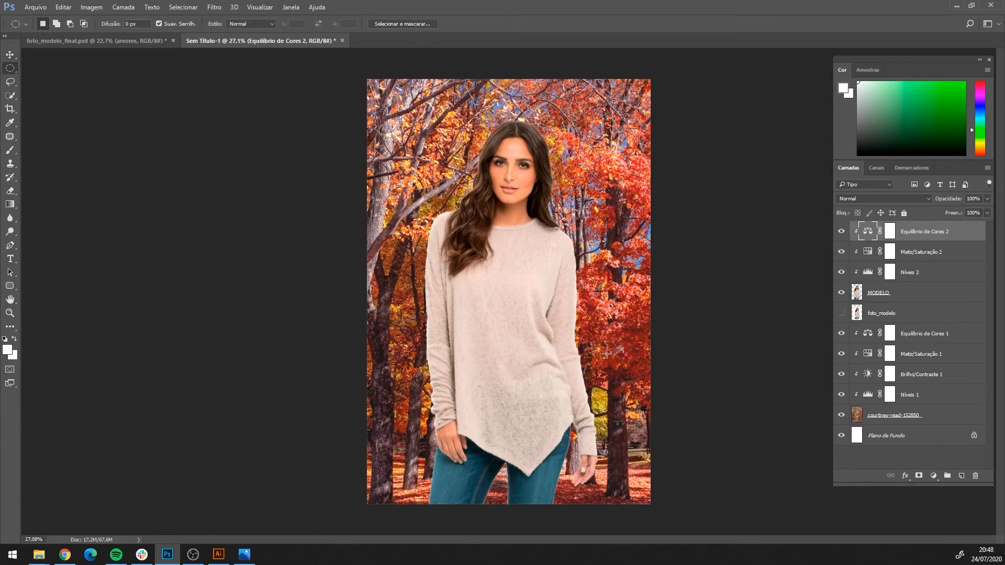
{"action": "left_click", "coordinate": [660, 217]}
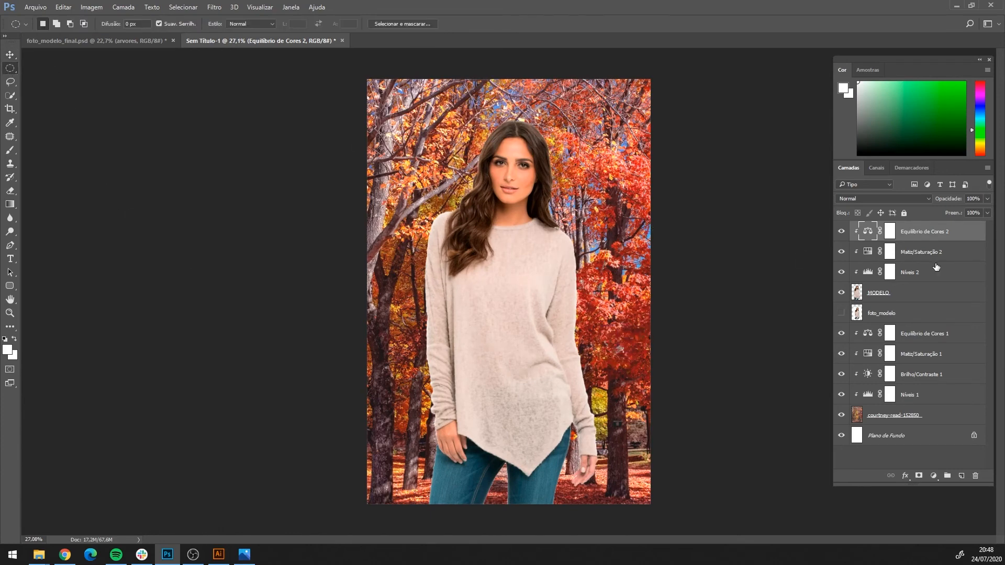
Create a new layer above the adjustments, clip it to MODELO and set its blend mode to Multiplicação (Multiply).
{"action": "left_click", "coordinate": [962, 476]}
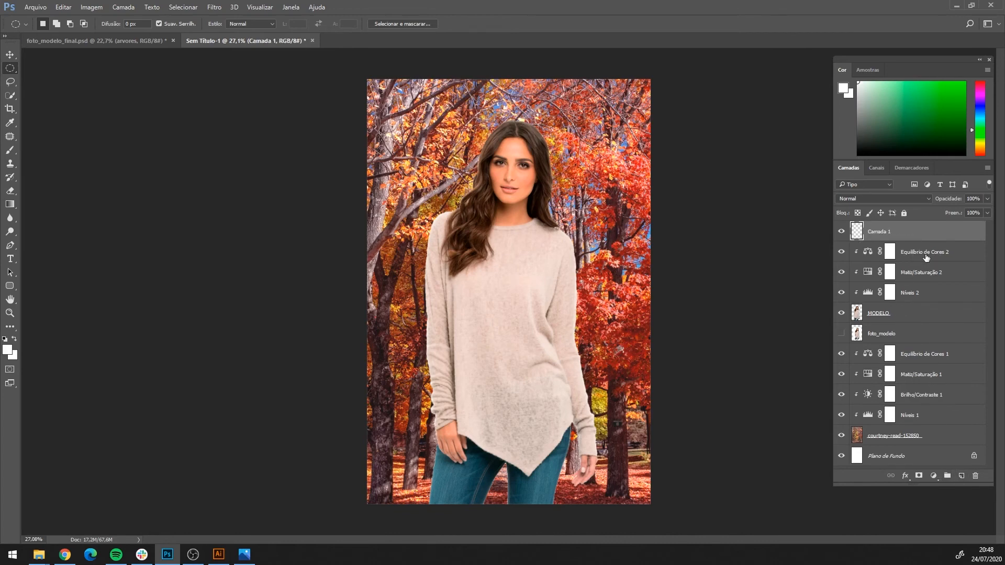
{"action": "left_click", "coordinate": [905, 238], "text": "alt"}
{"action": "left_click", "coordinate": [864, 199]}
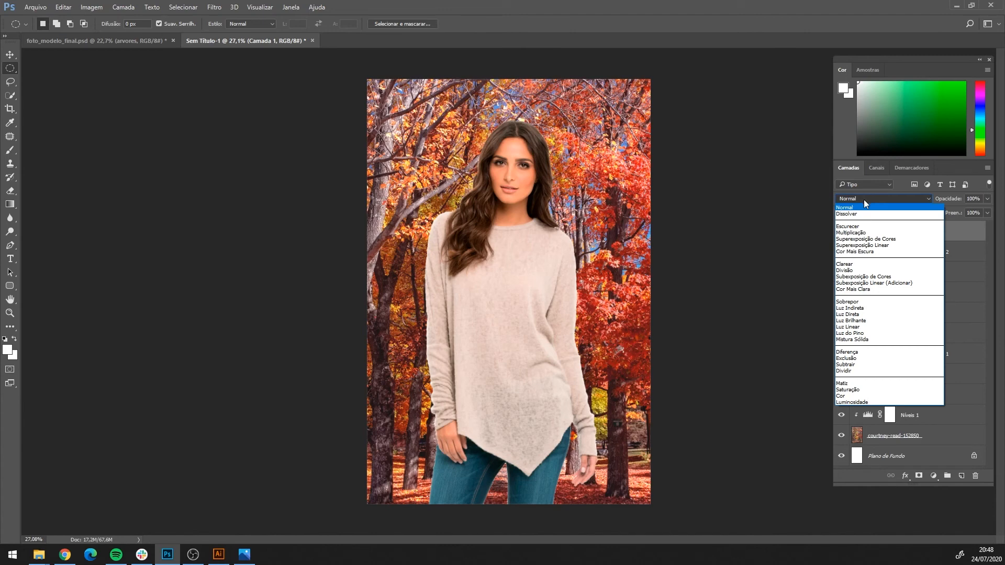
{"action": "left_click", "coordinate": [858, 233]}
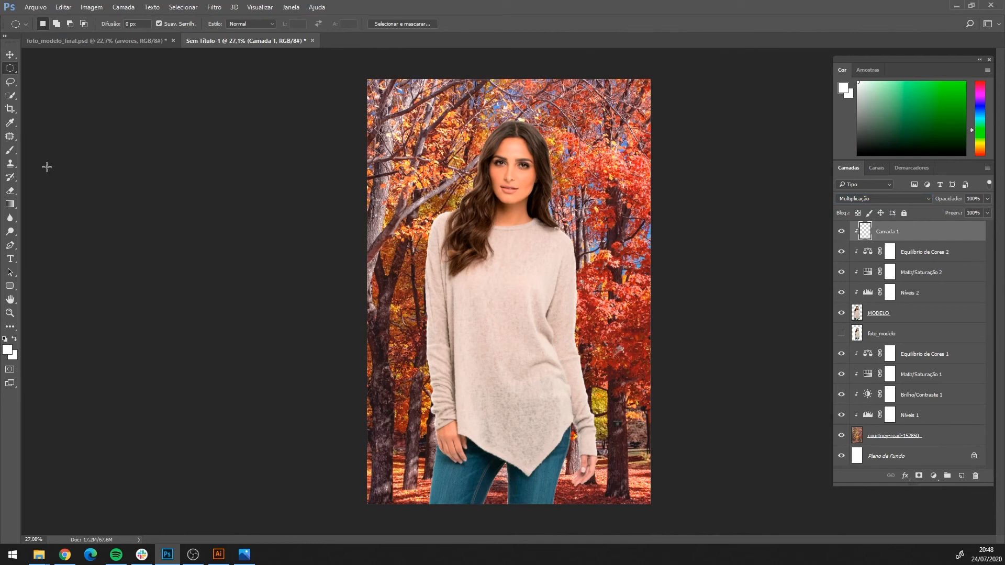
Set up the Gradient tool with the foreground-to-transparent preset, using a dark red sampled from the forest floor as the foreground colour.
{"action": "left_click", "coordinate": [10, 205]}
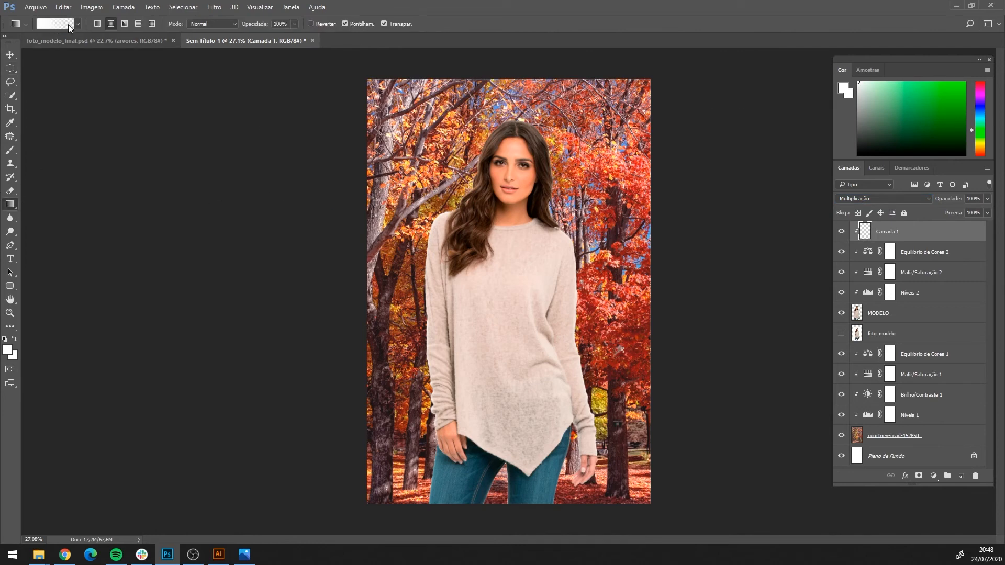
{"action": "left_click", "coordinate": [55, 25]}
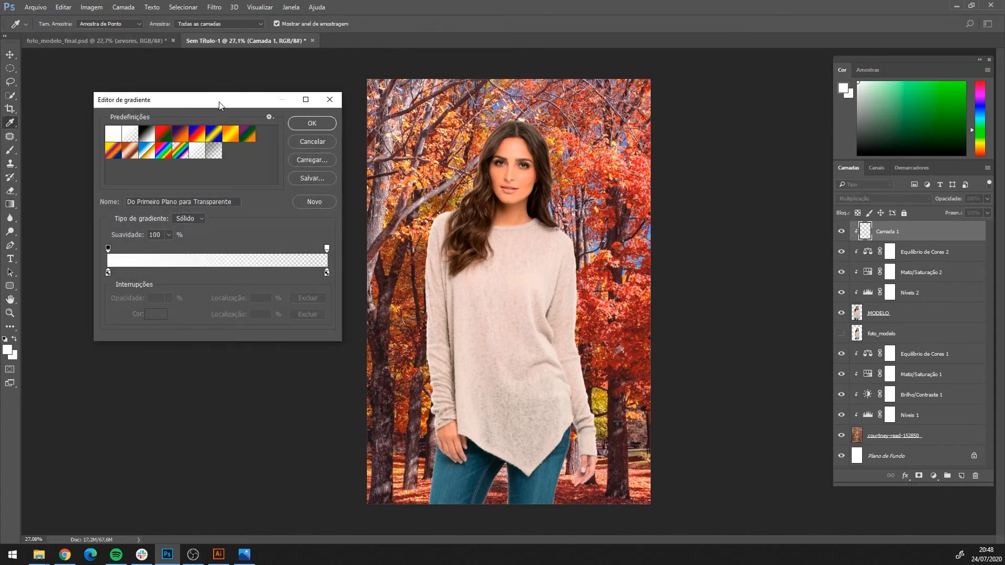
{"action": "left_click_drag", "start_coordinate": [226, 100], "coordinate": [283, 118]}
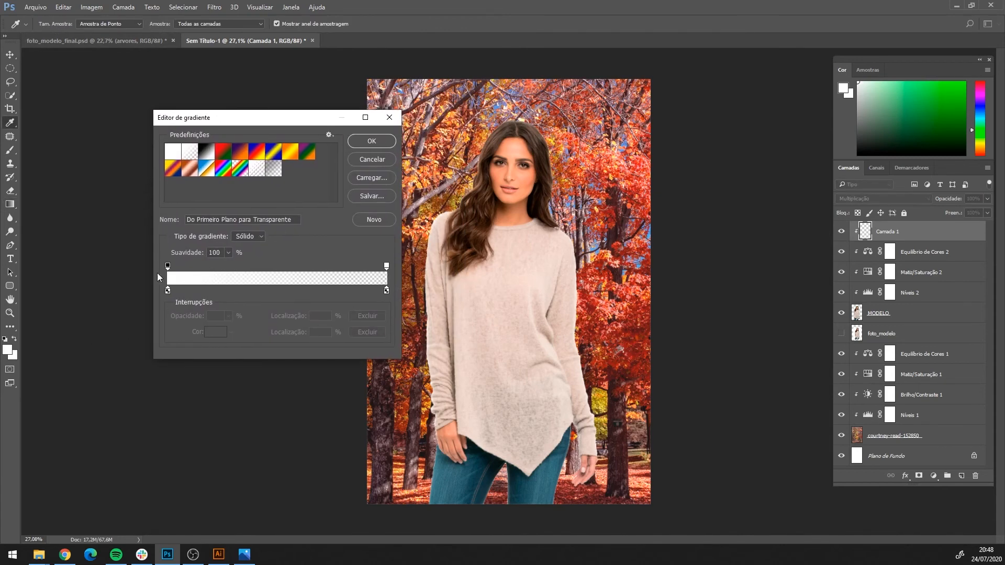
{"action": "left_click", "coordinate": [373, 160]}
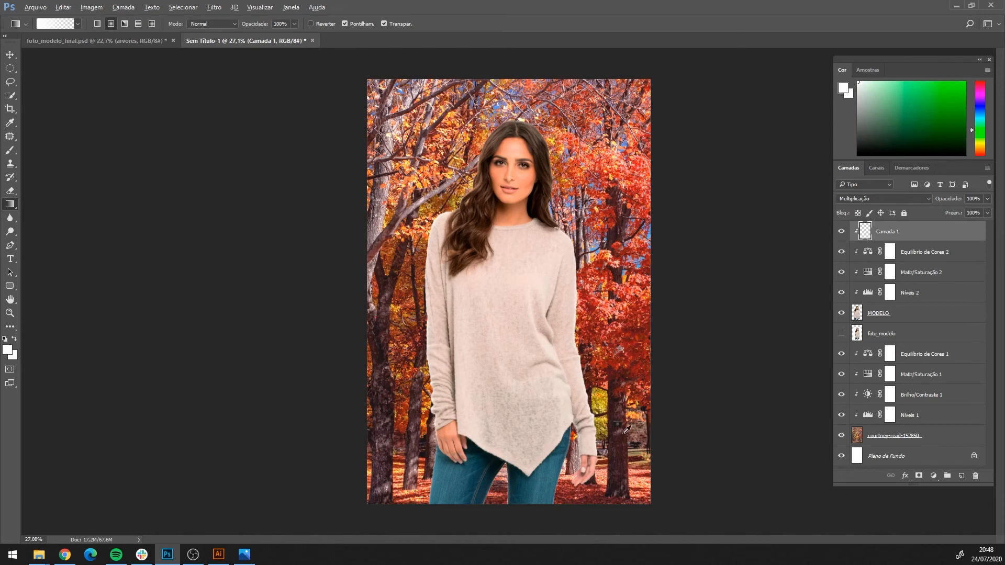
{"action": "left_click", "coordinate": [600, 498], "text": "alt"}
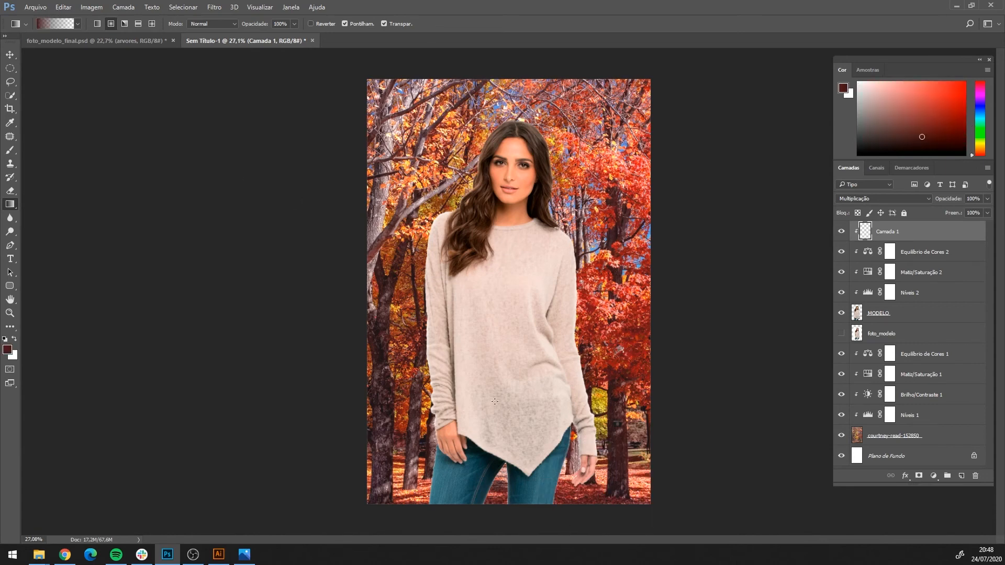
{"action": "scroll", "coordinate": [495, 401], "scroll_direction": "down", "scroll_amount": 2}
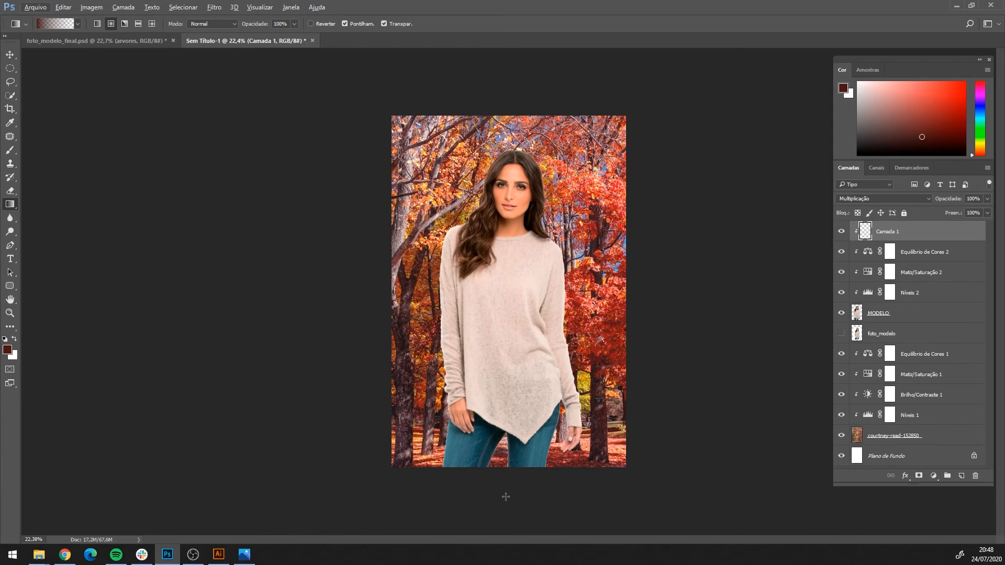
{"action": "left_click", "coordinate": [51, 23]}
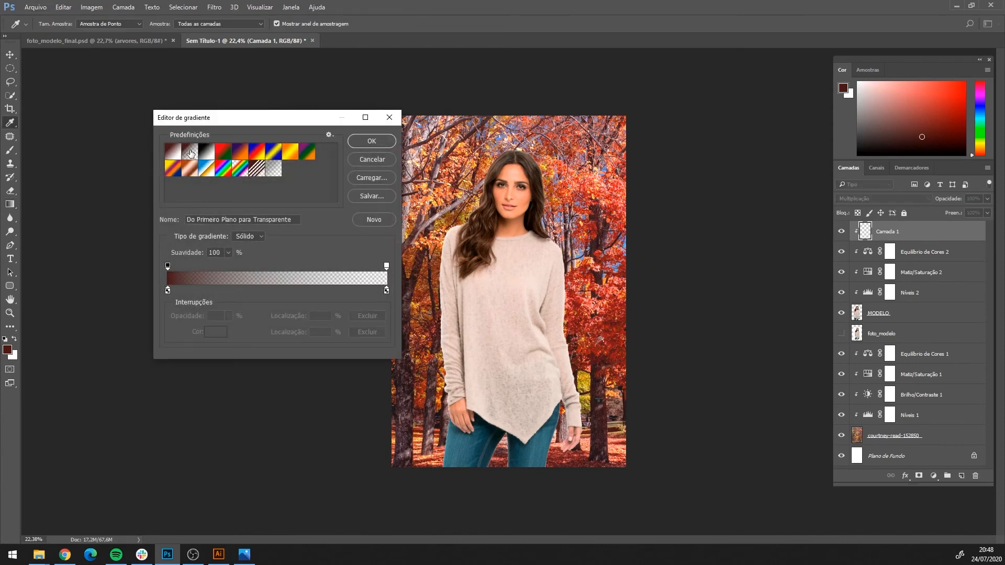
{"action": "left_click", "coordinate": [376, 143]}
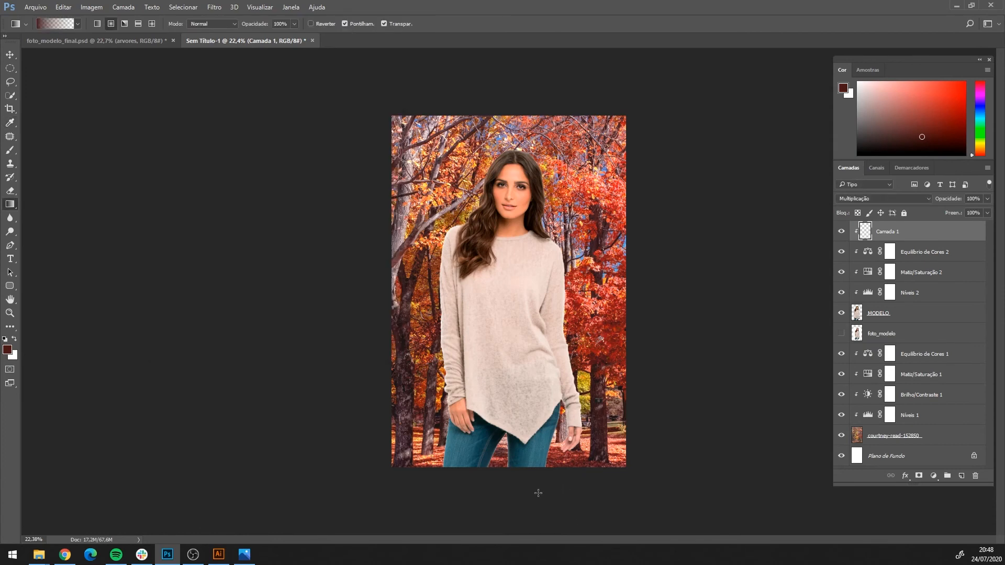
{"action": "left_click_drag", "start_coordinate": [524, 493], "coordinate": [534, 324]}
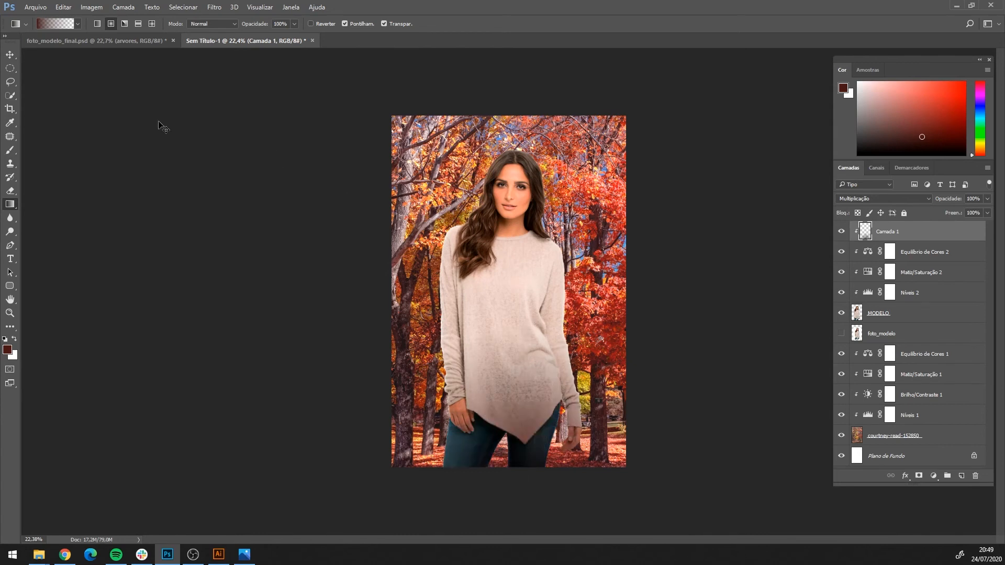
{"action": "key", "text": "ctrl+z"}
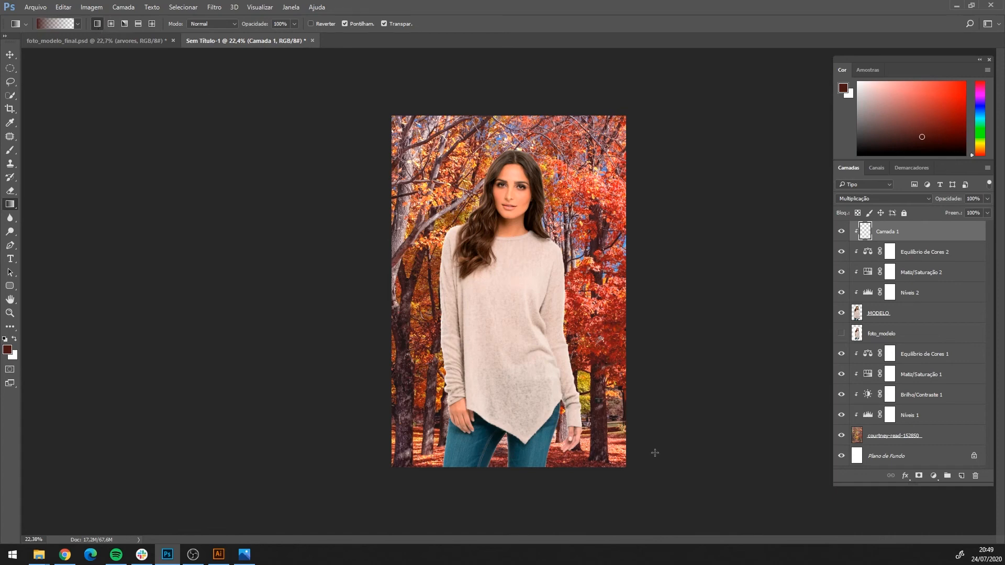
{"action": "left_click_drag", "start_coordinate": [500, 491], "coordinate": [530, 245]}
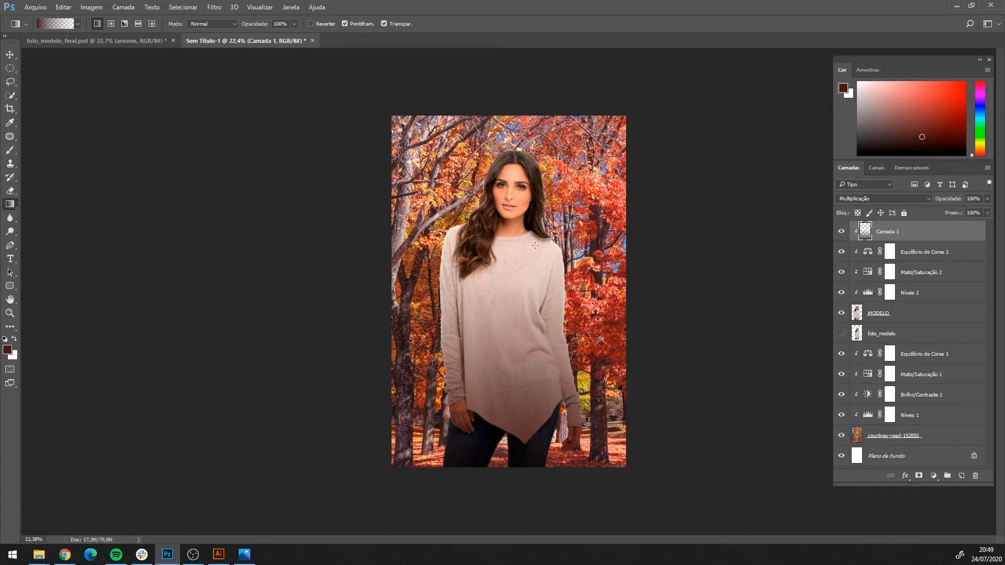
{"action": "key", "text": "ctrl+z"}
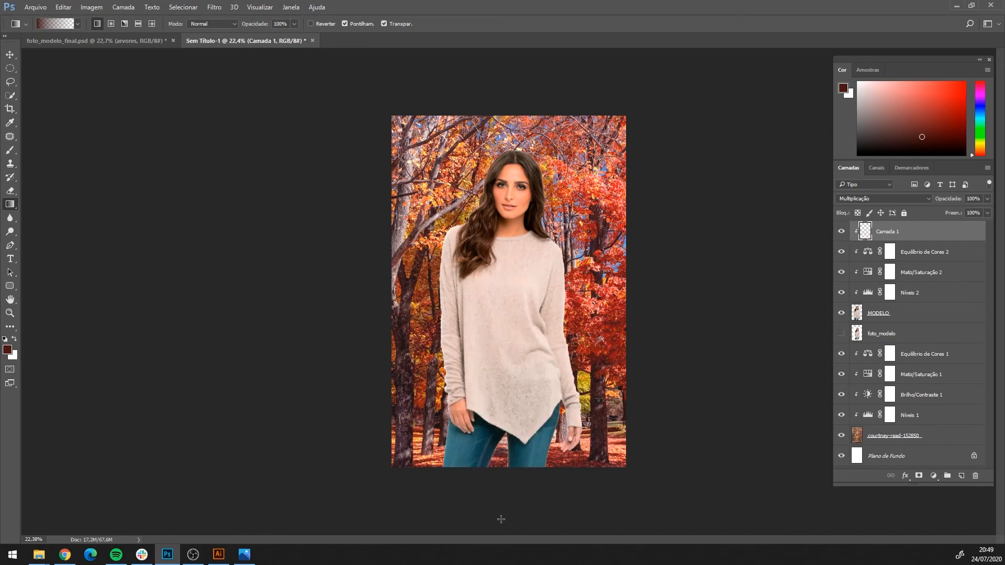
Draw a linear dark red gradient upward from below the canvas to the model's chest and set the layer's opacity to 60%.
{"action": "left_click_drag", "start_coordinate": [501, 519], "coordinate": [499, 286]}
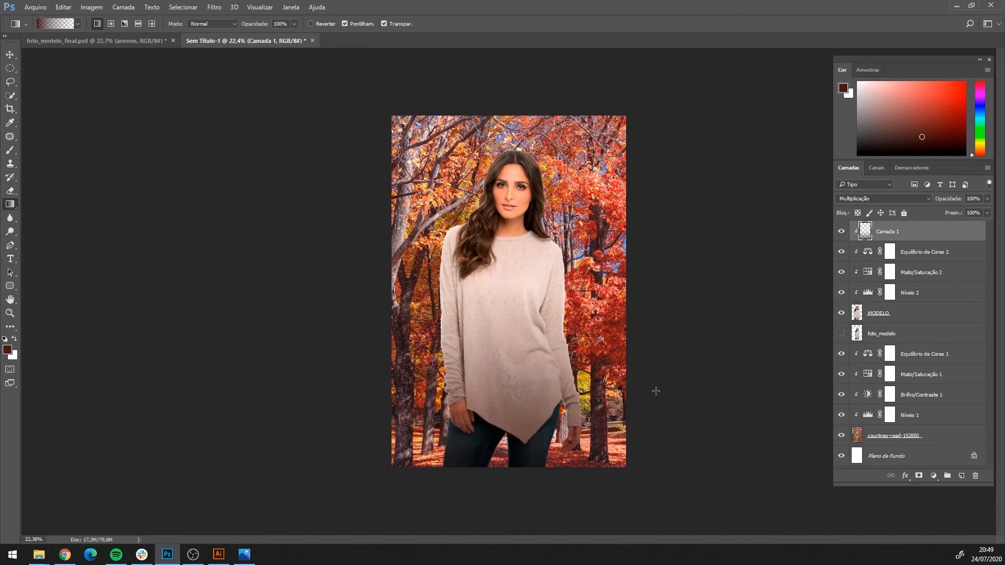
{"action": "scroll", "coordinate": [655, 391], "scroll_direction": "down", "scroll_amount": 2}
{"action": "scroll", "coordinate": [560, 387], "scroll_direction": "up", "scroll_amount": 1}
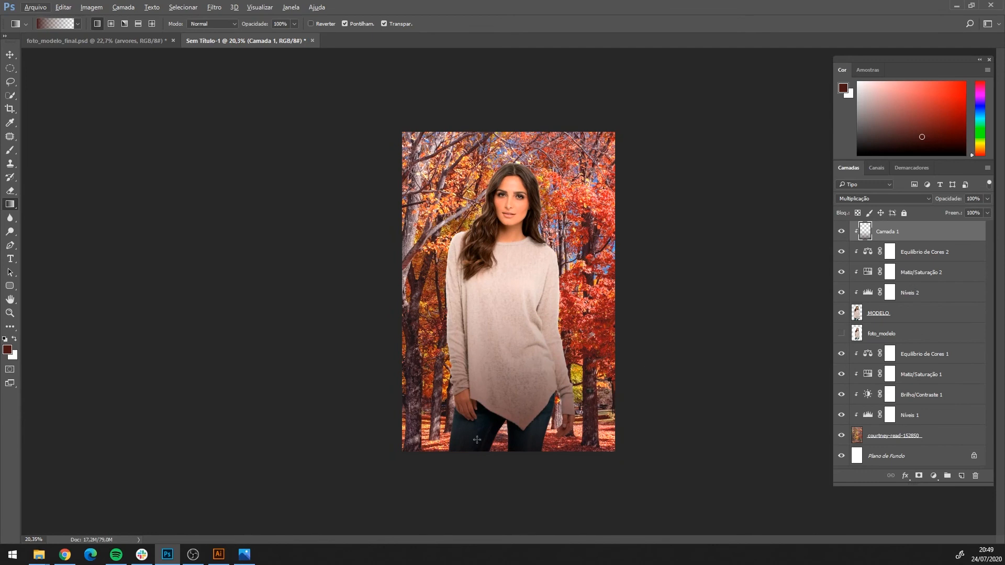
{"action": "left_click", "coordinate": [986, 198]}
{"action": "left_click_drag", "start_coordinate": [977, 208], "coordinate": [970, 212]}
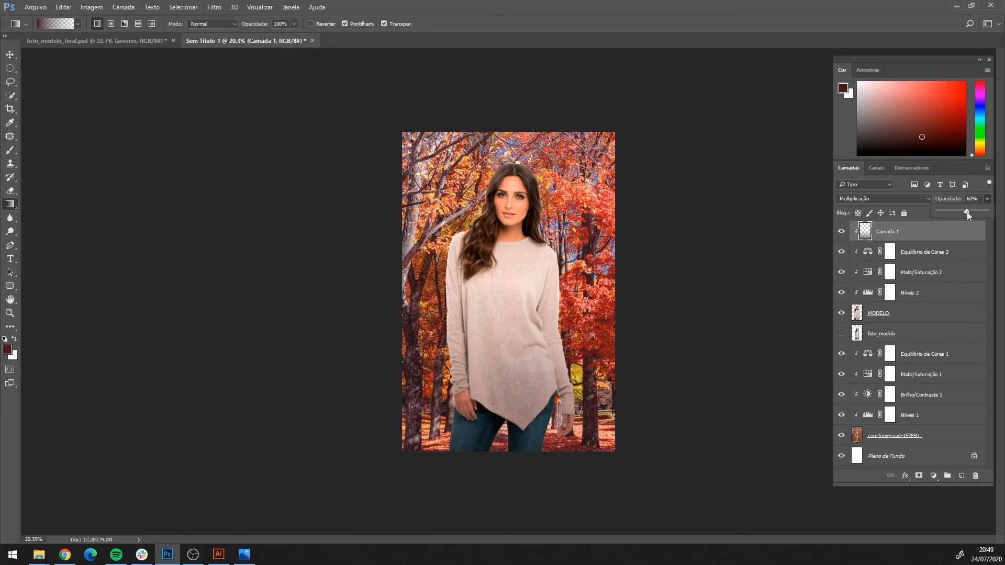
Compare the model with and without the gradient shading, and check the finished reference in foto_modelo_final.psd.
{"action": "left_click", "coordinate": [842, 232]}
{"action": "left_click", "coordinate": [841, 233]}
{"action": "left_click", "coordinate": [843, 232]}
{"action": "left_click", "coordinate": [841, 231]}
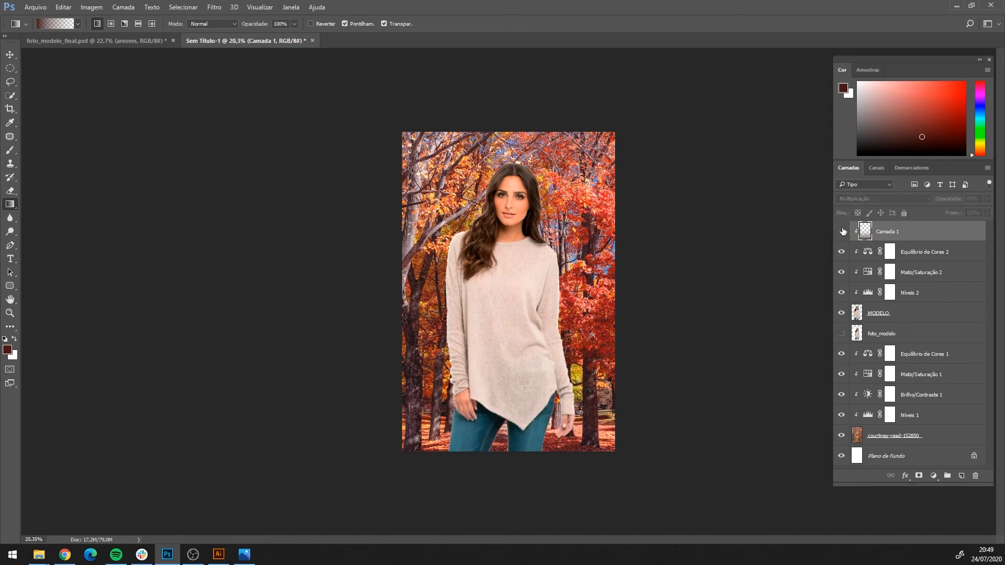
{"action": "left_click", "coordinate": [842, 231]}
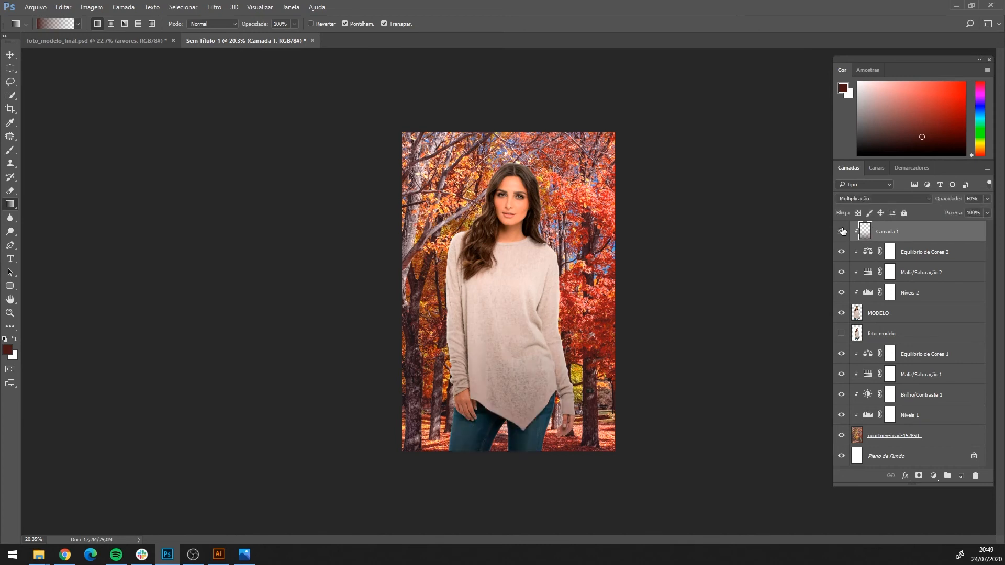
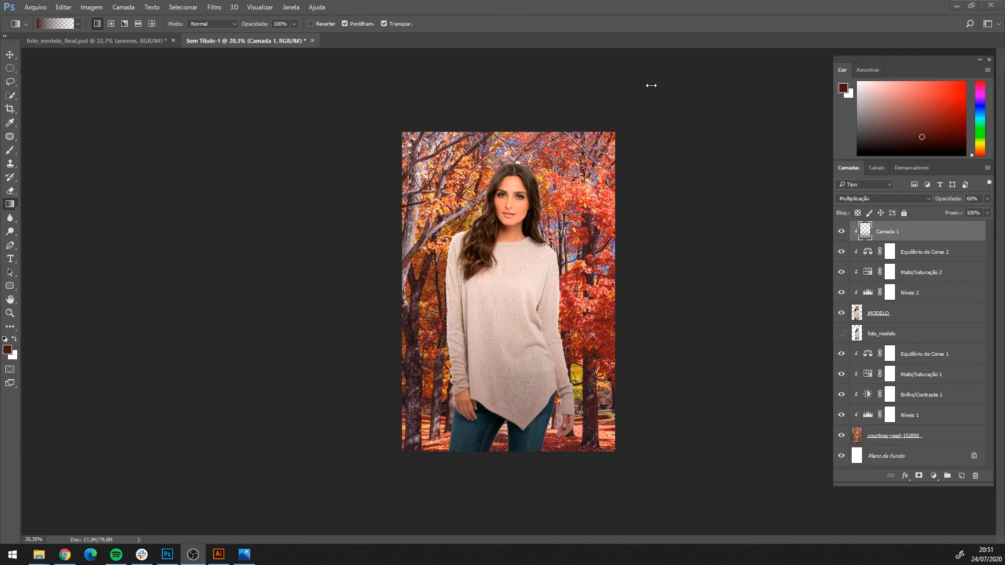
{"action": "left_click", "coordinate": [102, 40]}
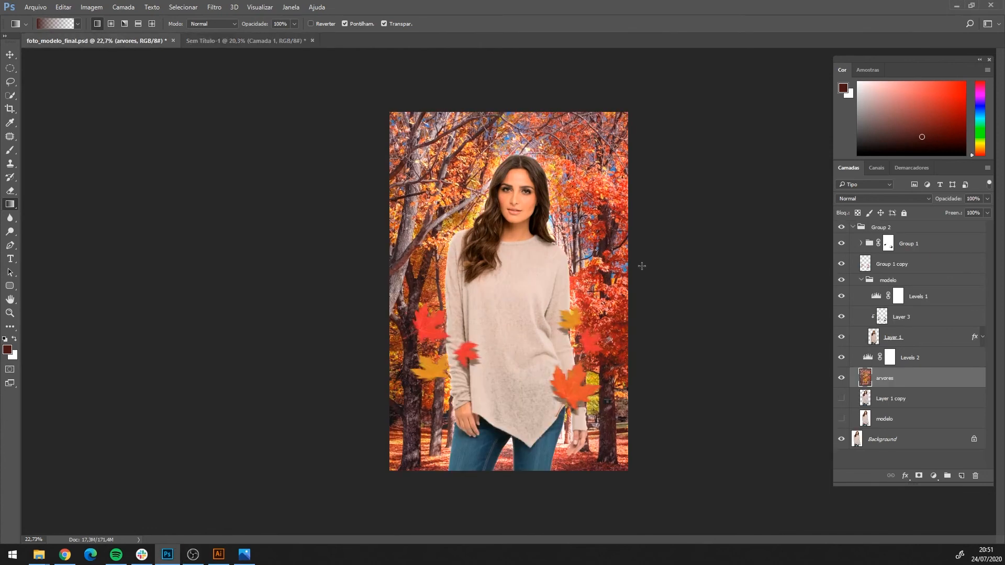
{"action": "left_click", "coordinate": [251, 44]}
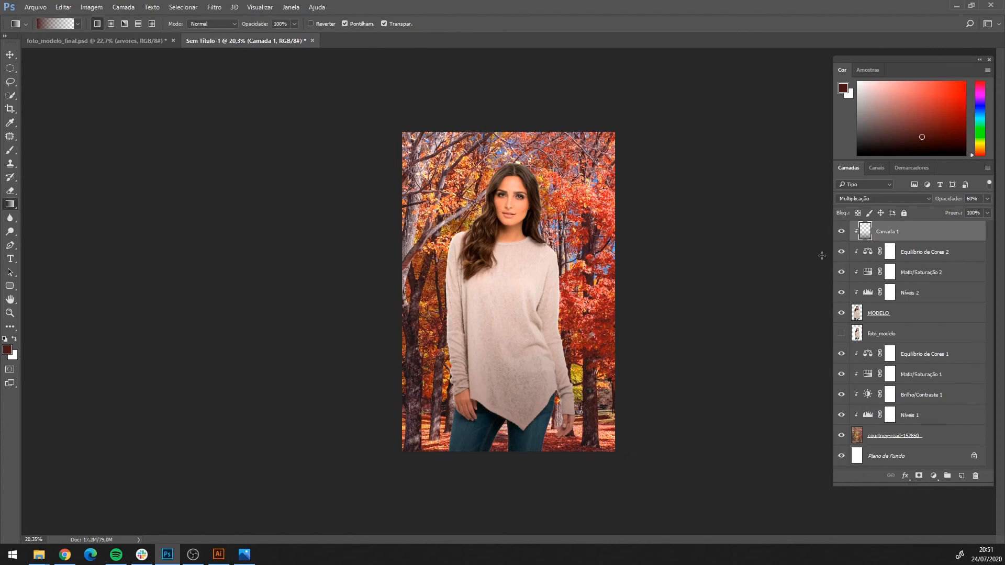
Create a layer named Luz directly above foto_modelo, beneath MODELO, and set the foreground colour to white.
{"action": "left_click", "coordinate": [893, 333]}
{"action": "left_click", "coordinate": [961, 475]}
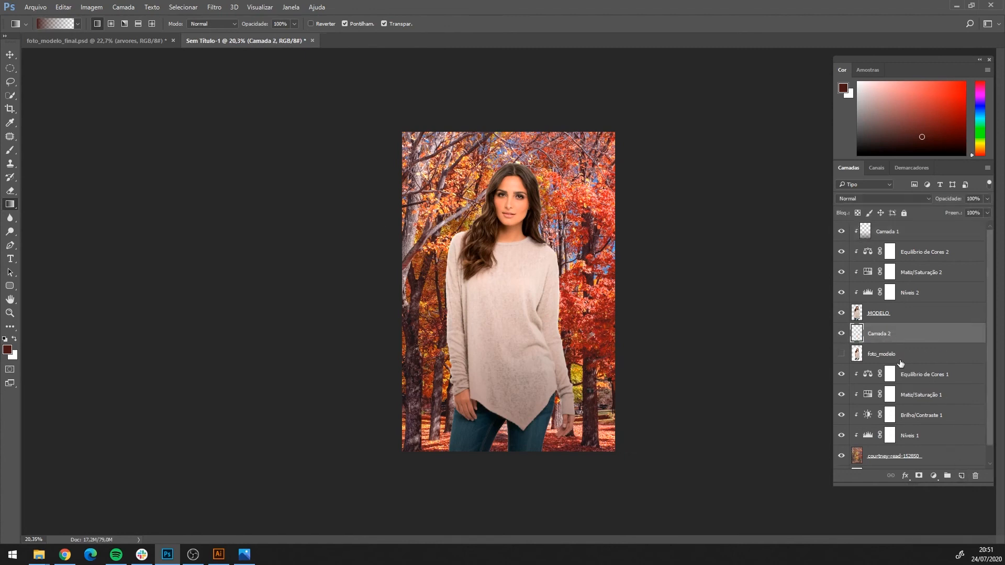
{"action": "double_click", "coordinate": [878, 334]}
{"action": "type", "text": "Luz"}
{"action": "left_click", "coordinate": [912, 341]}
{"action": "left_click_drag", "start_coordinate": [888, 95], "coordinate": [827, 71]}
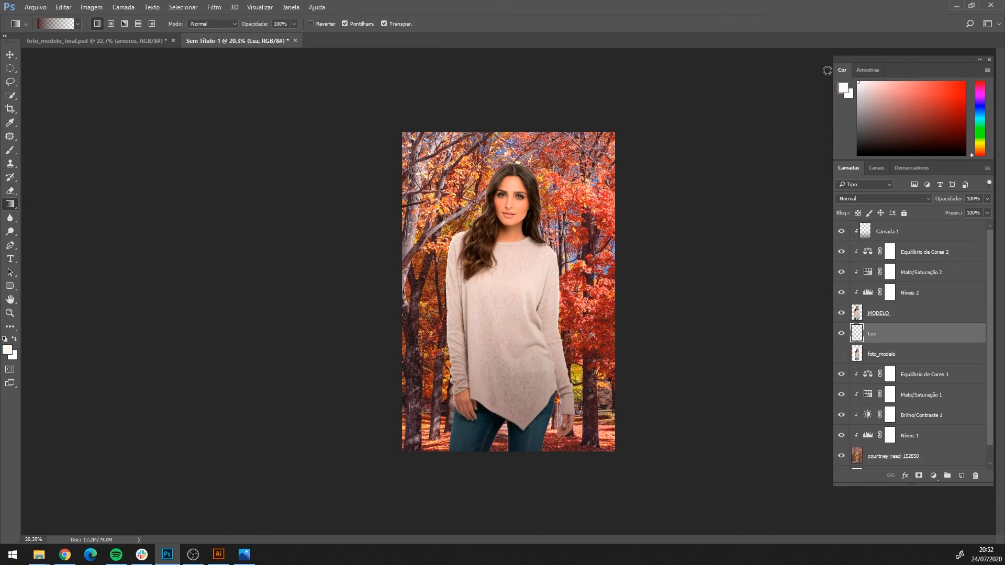
{"action": "left_click", "coordinate": [111, 23]}
{"action": "left_click_drag", "start_coordinate": [513, 299], "coordinate": [643, 156]}
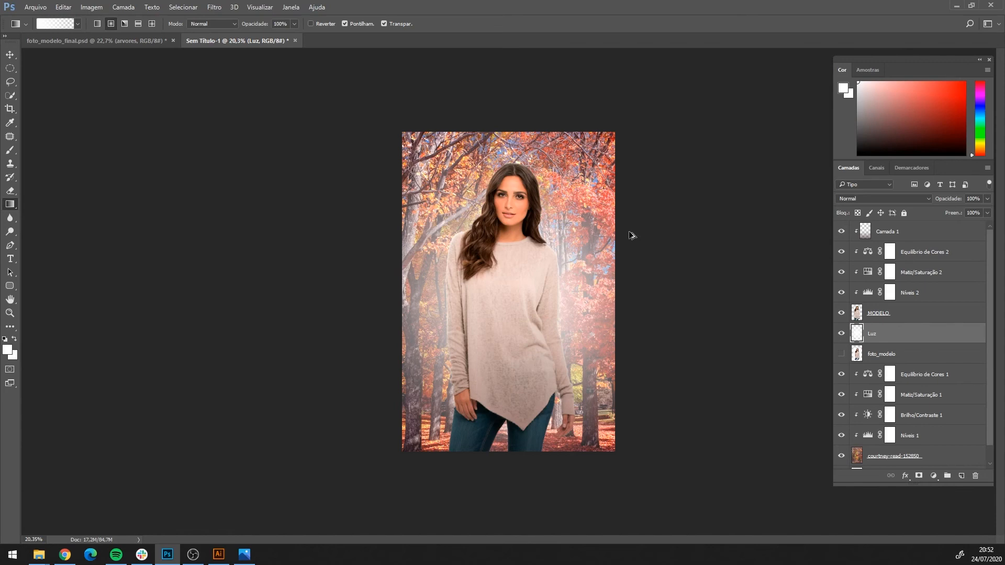
{"action": "key", "text": "ctrl+z"}
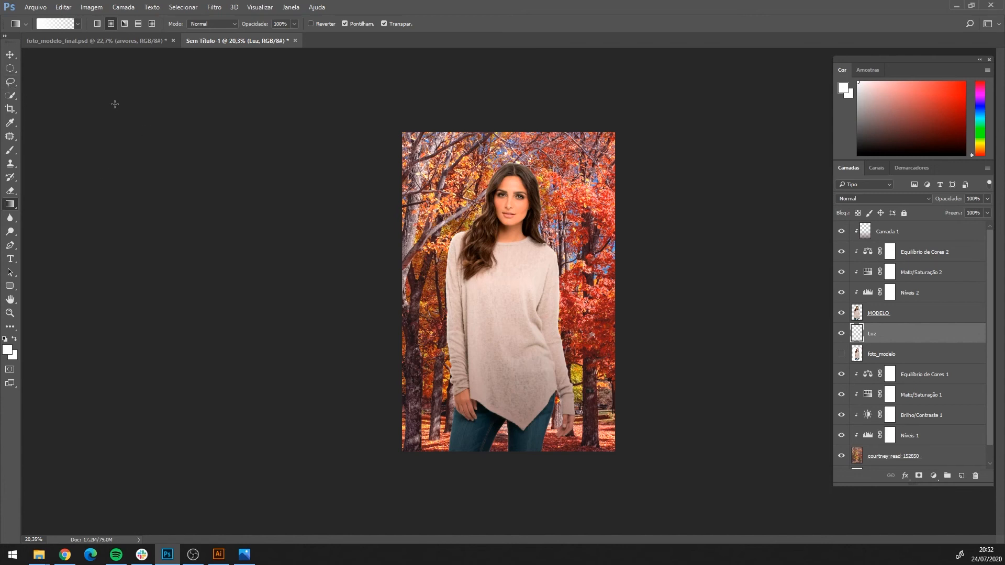
Draw a tall elliptical selection from the model's head to the canvas's lower edge, fill it with white on Luz and deselect.
{"action": "left_click", "coordinate": [10, 69]}
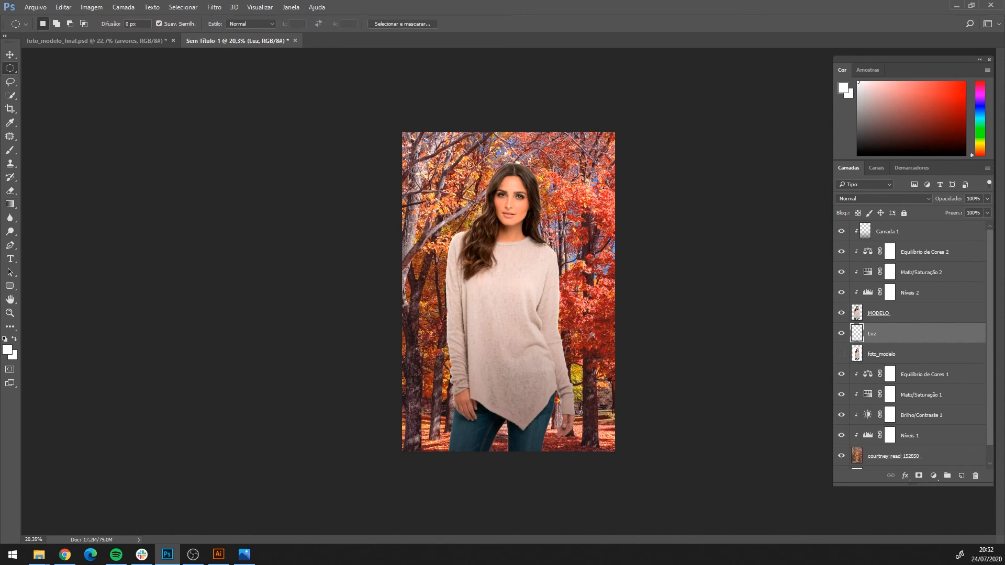
{"action": "left_click_drag", "start_coordinate": [467, 166], "coordinate": [552, 387]}
{"action": "key", "text": "ctrl+d"}
{"action": "scroll", "coordinate": [589, 375], "scroll_direction": "up", "scroll_amount": 1}
{"action": "scroll", "coordinate": [654, 410], "scroll_direction": "up", "scroll_amount": 1}
{"action": "scroll", "coordinate": [667, 416], "scroll_direction": "down", "scroll_amount": 1}
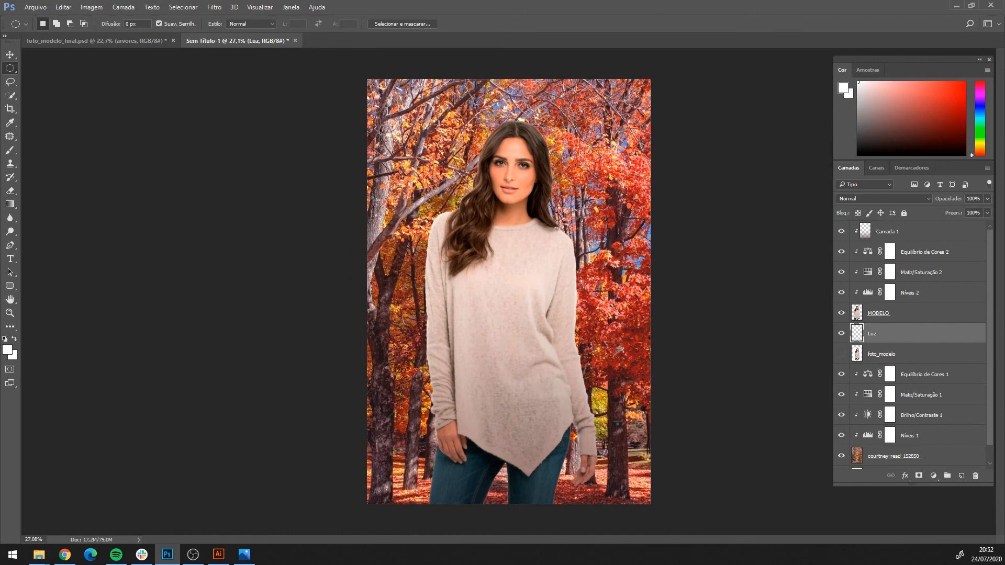
{"action": "left_click_drag", "start_coordinate": [466, 136], "coordinate": [594, 503]}
{"action": "key", "text": "alt+BackSpace"}
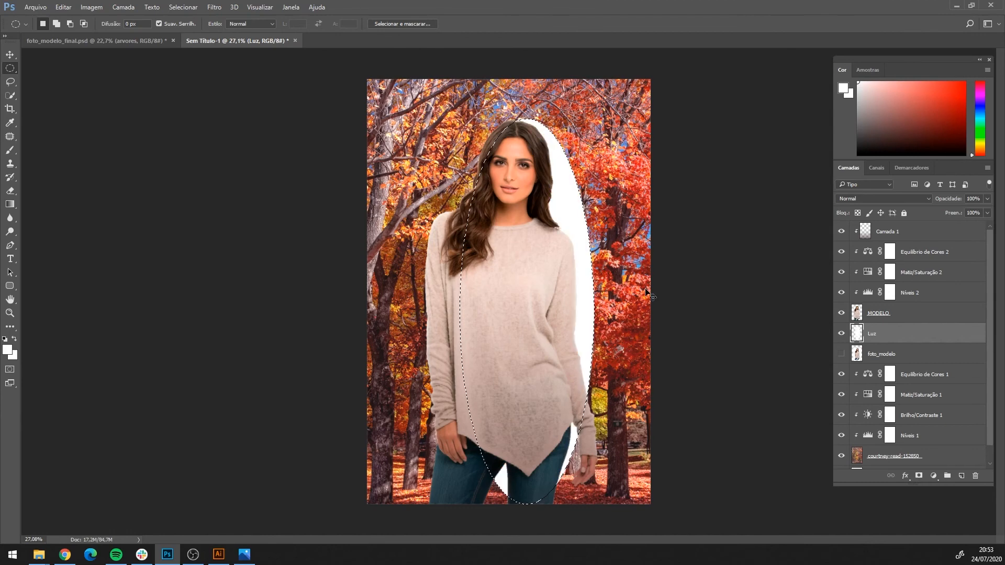
{"action": "key", "text": "ctrl+d"}
Transform the white ellipse so it is centred behind the model and widened to about 107%.
{"action": "key", "text": "ctrl+t"}
{"action": "left_click_drag", "start_coordinate": [589, 210], "coordinate": [574, 210]}
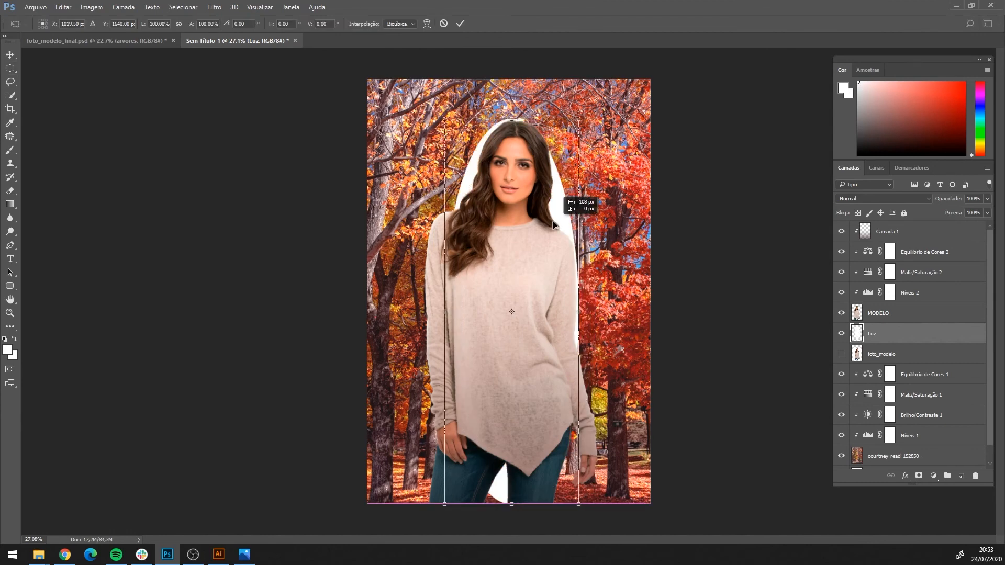
{"action": "left_click_drag", "start_coordinate": [444, 311], "coordinate": [431, 311]}
{"action": "left_click_drag", "start_coordinate": [578, 310], "coordinate": [575, 311]}
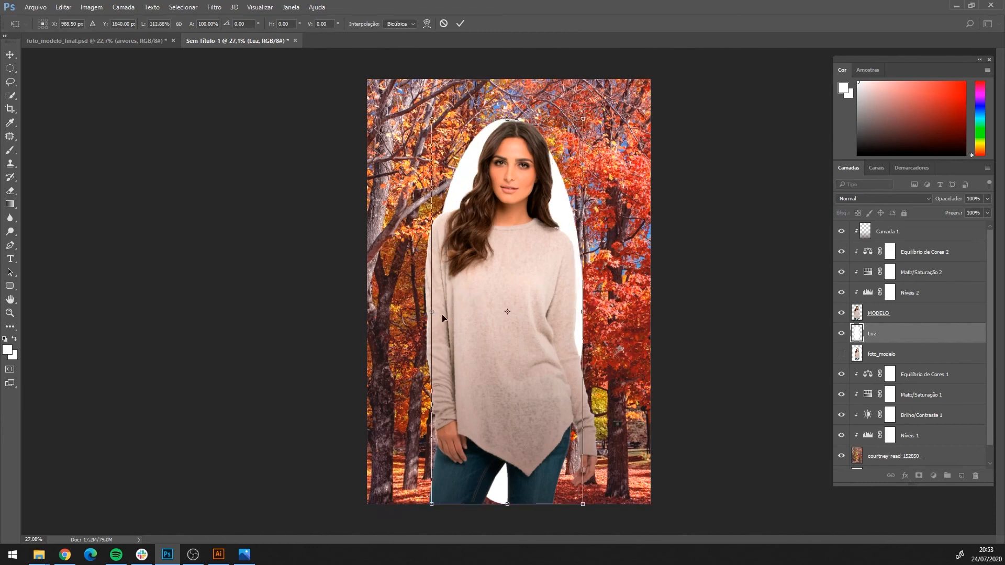
{"action": "left_click_drag", "start_coordinate": [443, 316], "coordinate": [472, 322]}
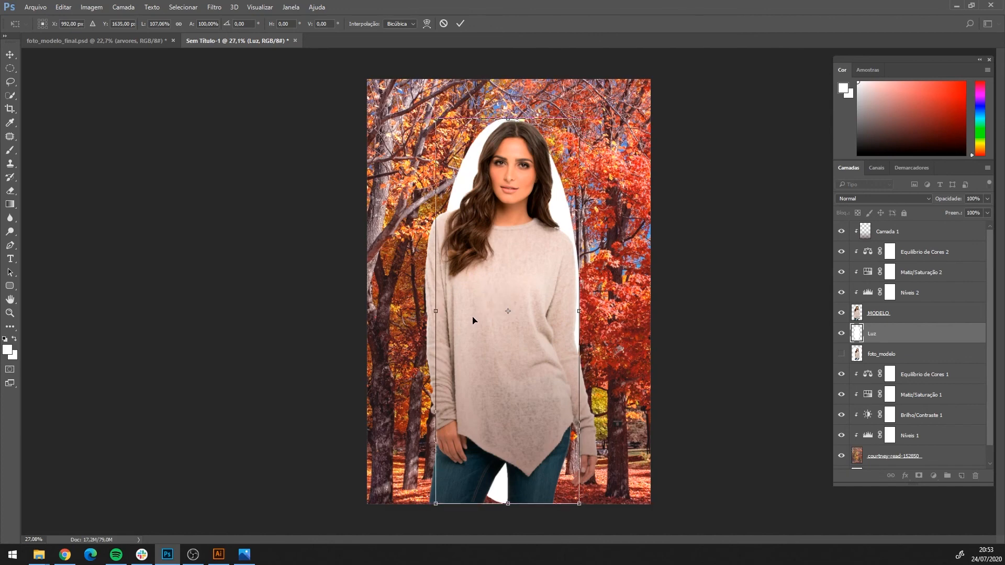
{"action": "key", "text": "Return"}
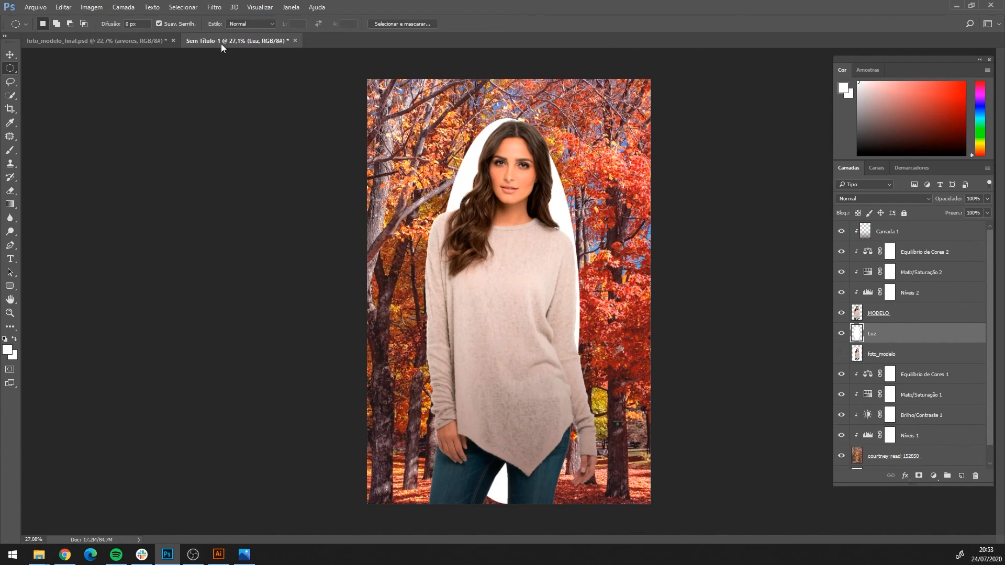
Apply a Gaussian Blur (Desfoque Gaussiano) with a radius of 118.7 pixels to the white ellipse on Luz.
{"action": "left_click", "coordinate": [212, 11]}
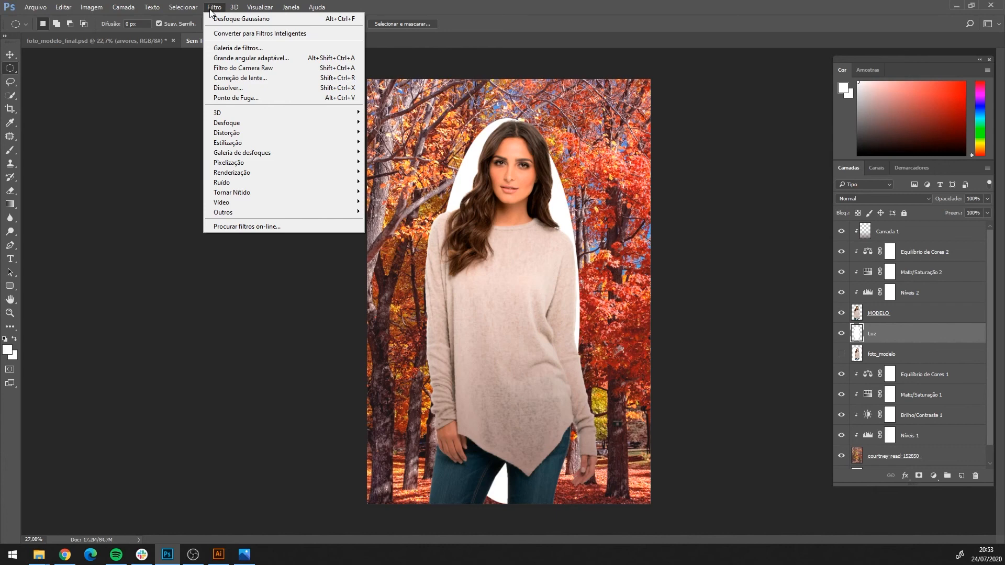
{"action": "mouse_move", "coordinate": [217, 123]}
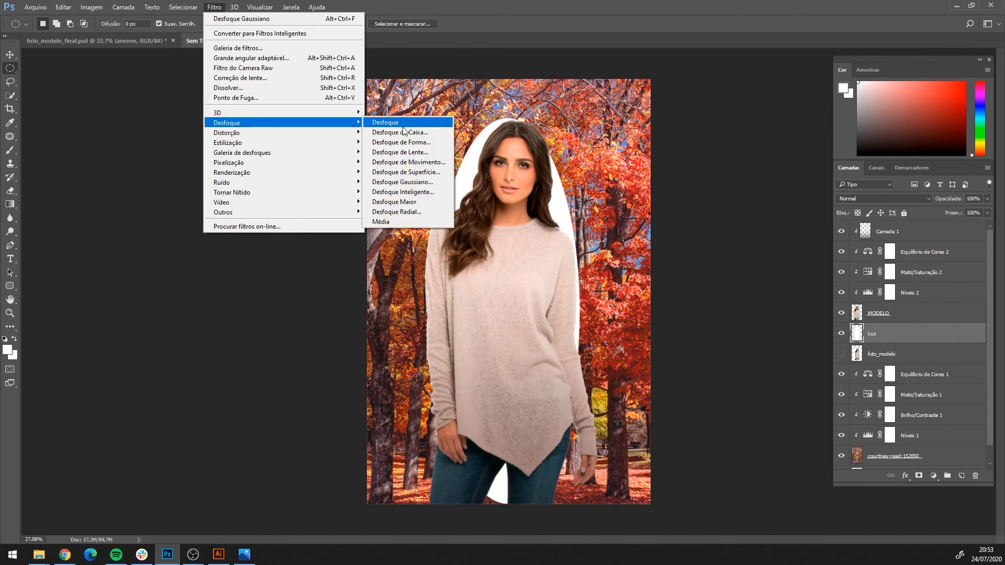
{"action": "left_click", "coordinate": [428, 182]}
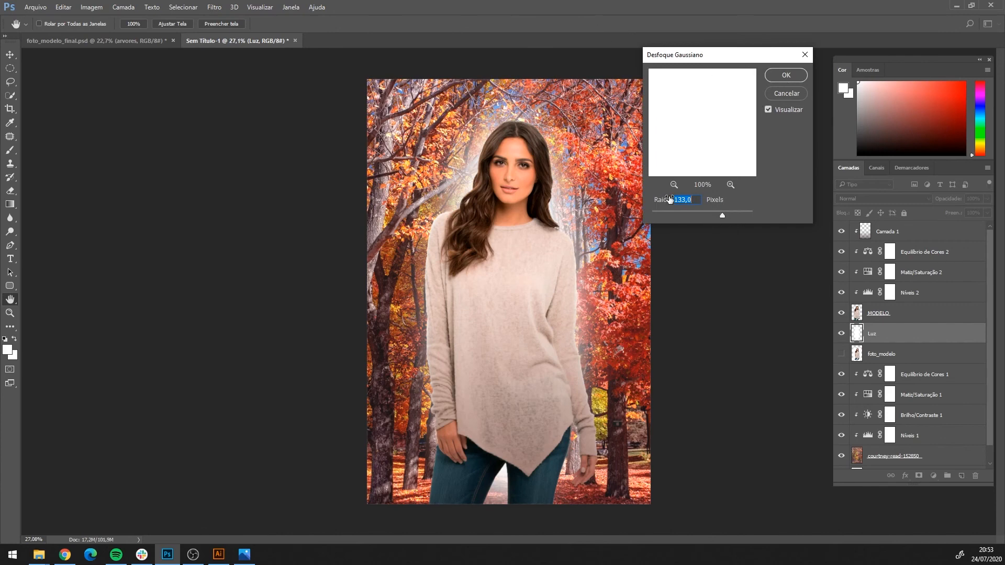
{"action": "left_click_drag", "start_coordinate": [721, 212], "coordinate": [687, 215]}
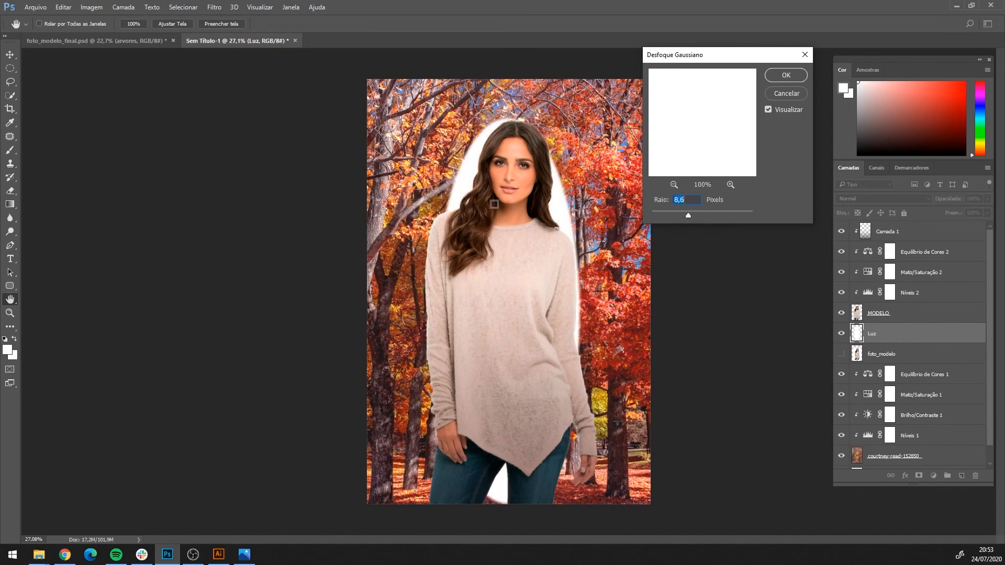
{"action": "left_click_drag", "start_coordinate": [664, 213], "coordinate": [732, 215]}
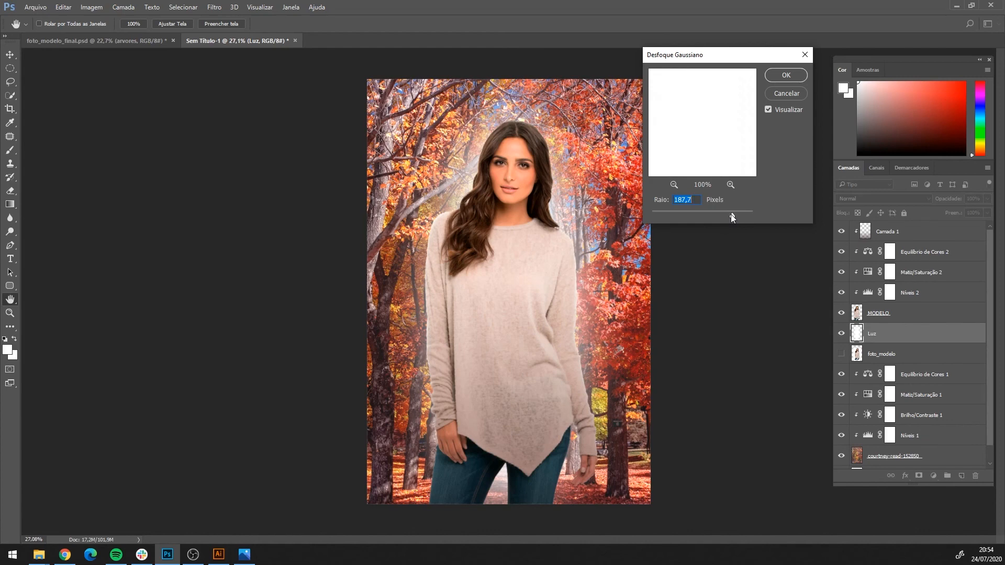
{"action": "left_click_drag", "start_coordinate": [731, 214], "coordinate": [719, 214]}
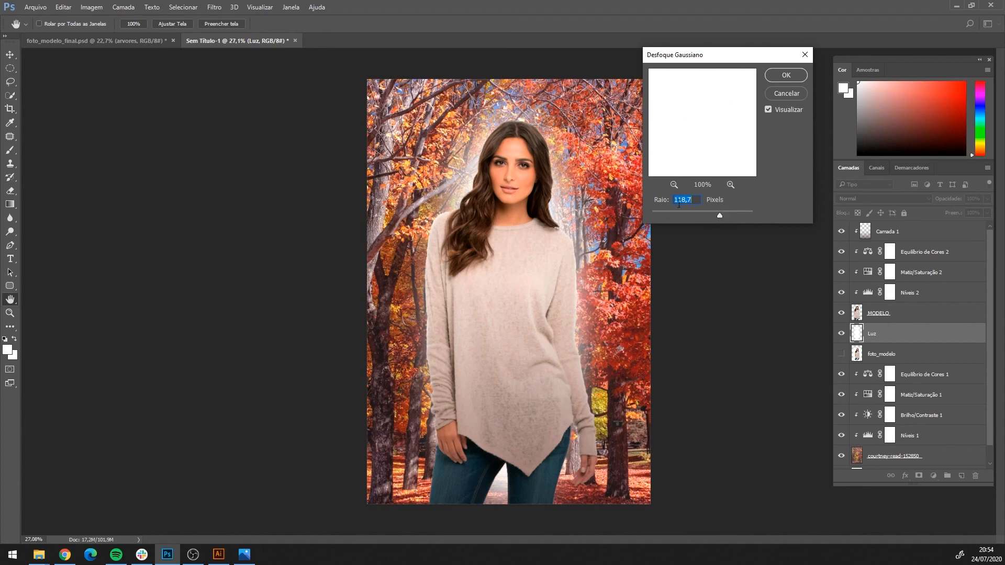
{"action": "left_click", "coordinate": [781, 77]}
Reposition the blurred white glow on Luz horizontally so it sits evenly behind the model.
{"action": "left_click", "coordinate": [9, 52]}
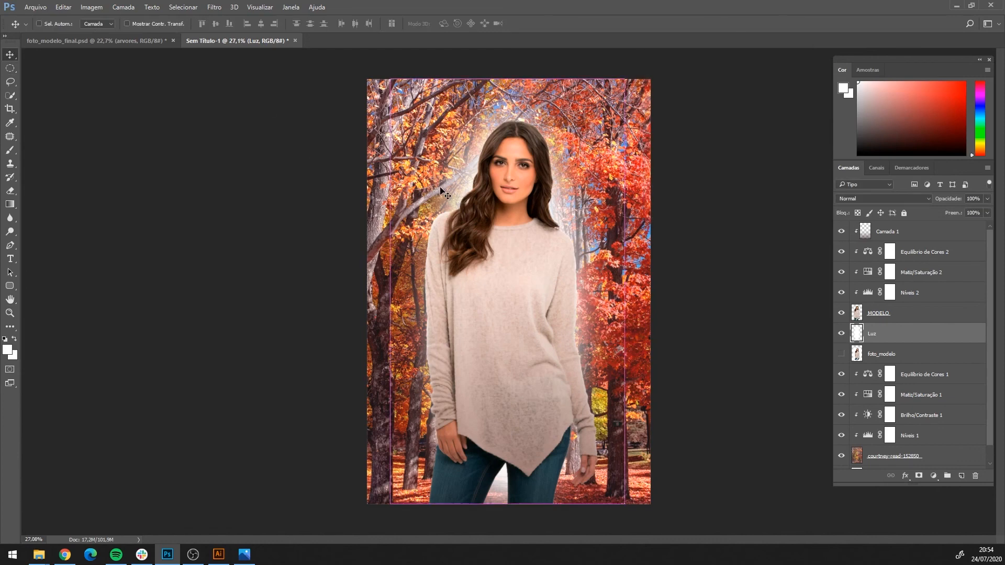
{"action": "key", "text": "ctrl+t"}
{"action": "mouse_move", "coordinate": [525, 217]}
{"action": "left_mouse_down"}
{"action": "mouse_move", "coordinate": [421, 197]}
{"action": "mouse_move", "coordinate": [508, 204]}
{"action": "mouse_move", "coordinate": [518, 220]}
{"action": "left_mouse_up"}
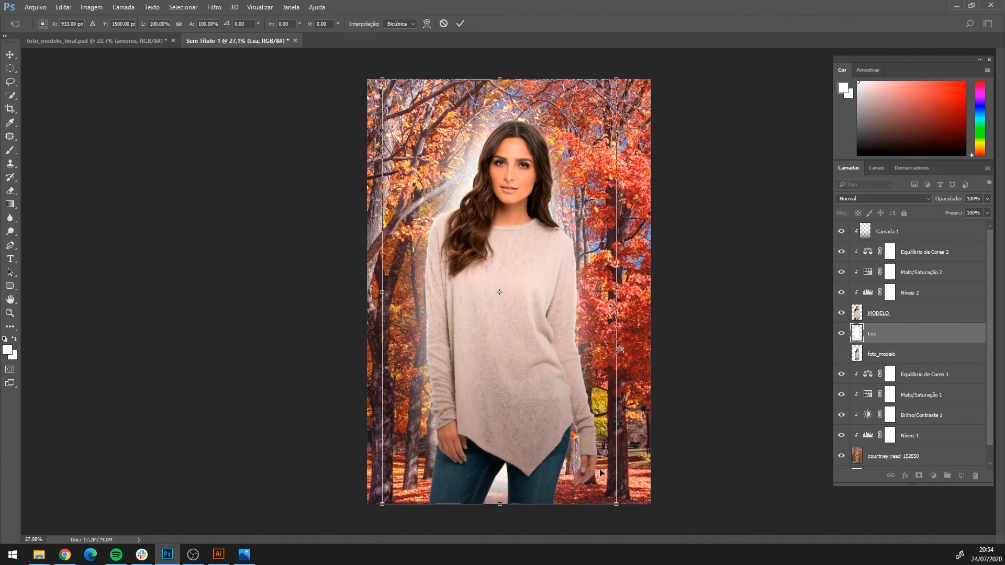
{"action": "key", "text": "Return"}
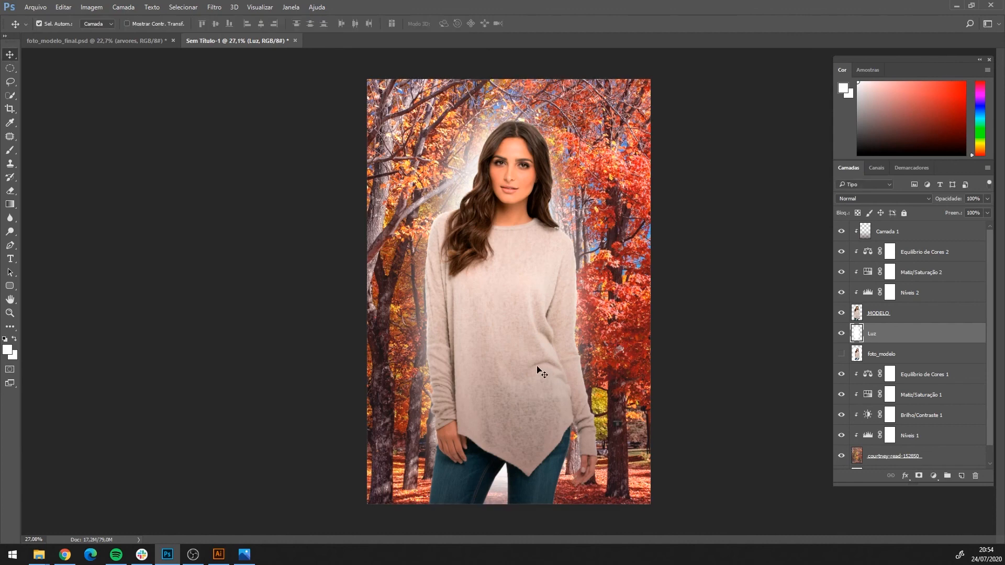
{"action": "key", "text": "ctrl+t"}
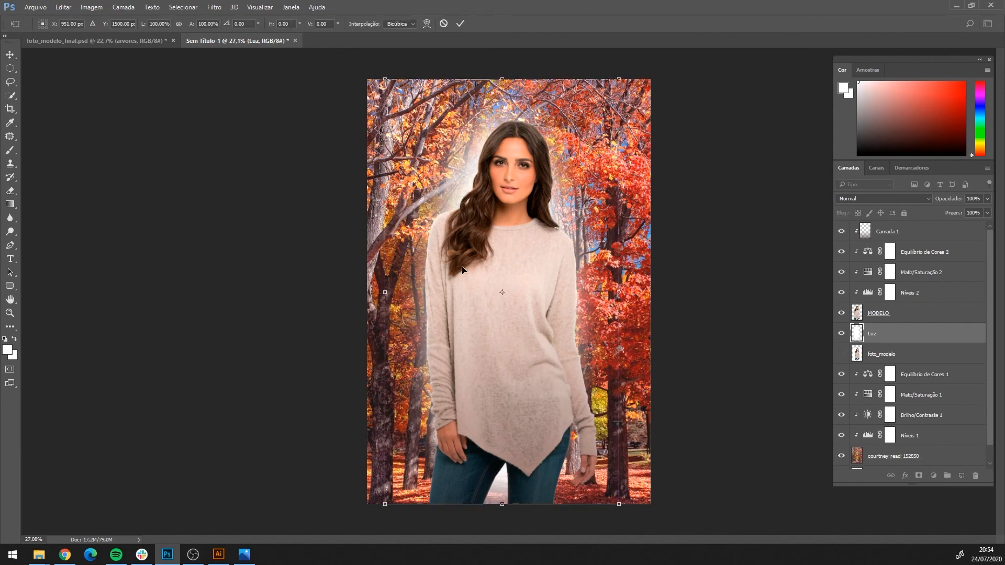
{"action": "key", "text": "Return"}
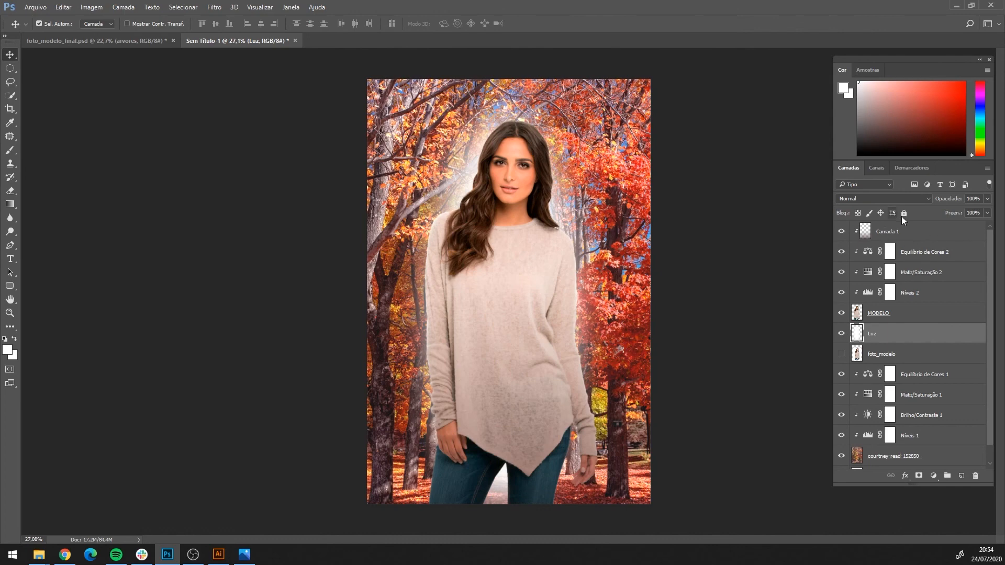
Try out the darkening and lightening blend modes on the Luz layer and set it to Sobrepor.
{"action": "left_click", "coordinate": [890, 200]}
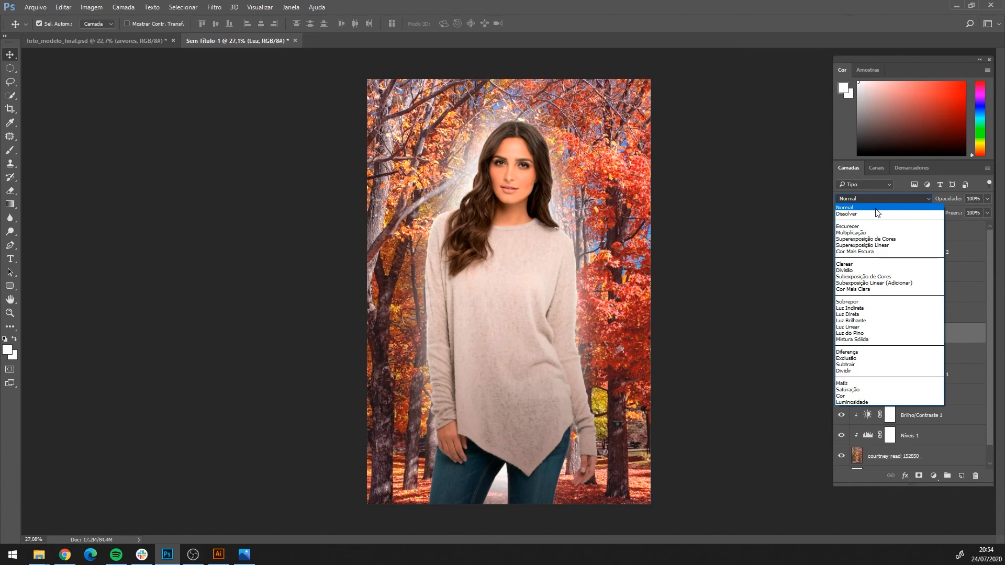
{"action": "left_click", "coordinate": [875, 213]}
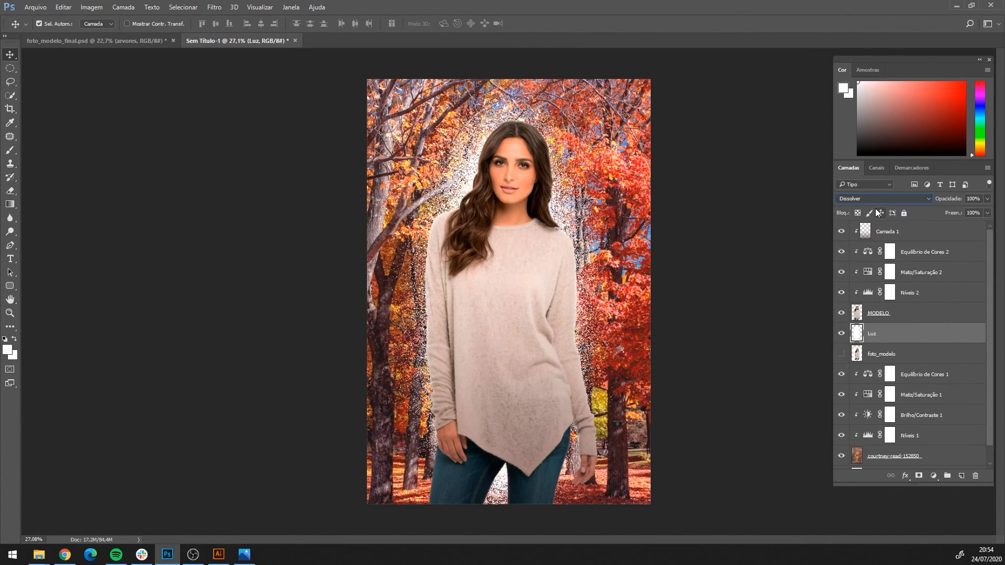
{"action": "key", "text": "Down"}
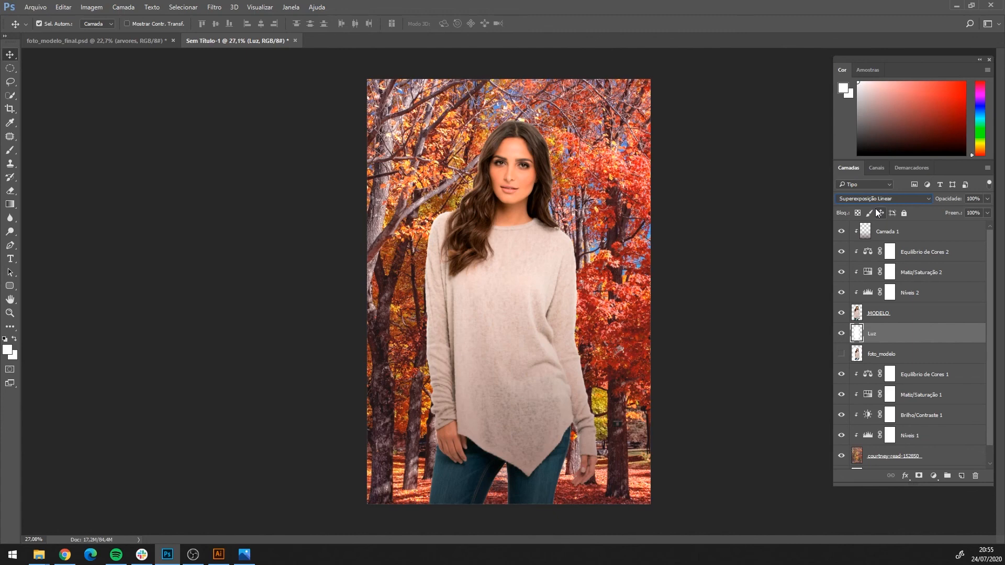
{"action": "key", "text": "Down"}
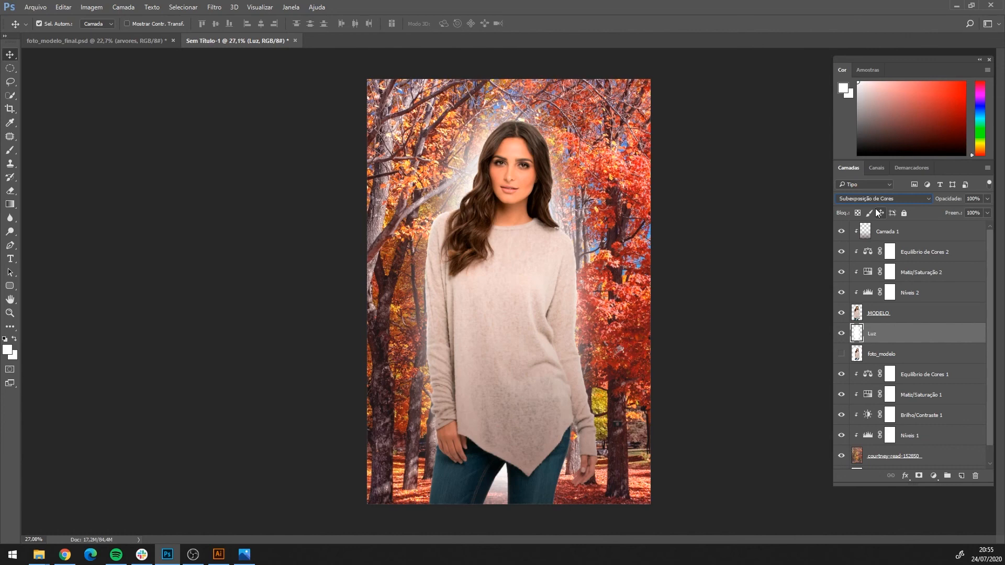
{"action": "key", "text": "Down"}
{"action": "key", "text": "Down"}
{"action": "key", "text": "Down"}
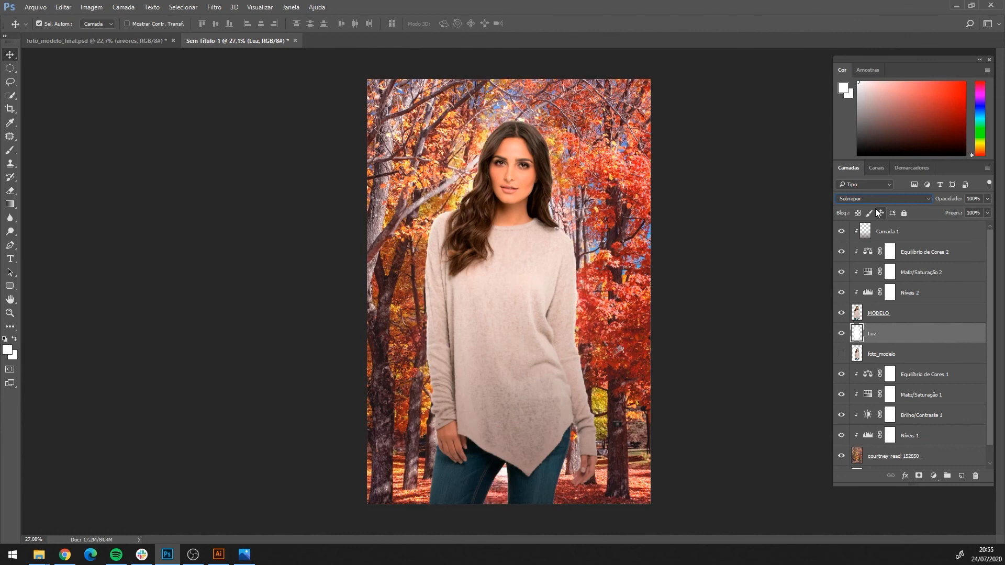
{"action": "key", "text": "Up"}
{"action": "key", "text": "Up"}
{"action": "key", "text": "Up"}
{"action": "key", "text": "Up"}
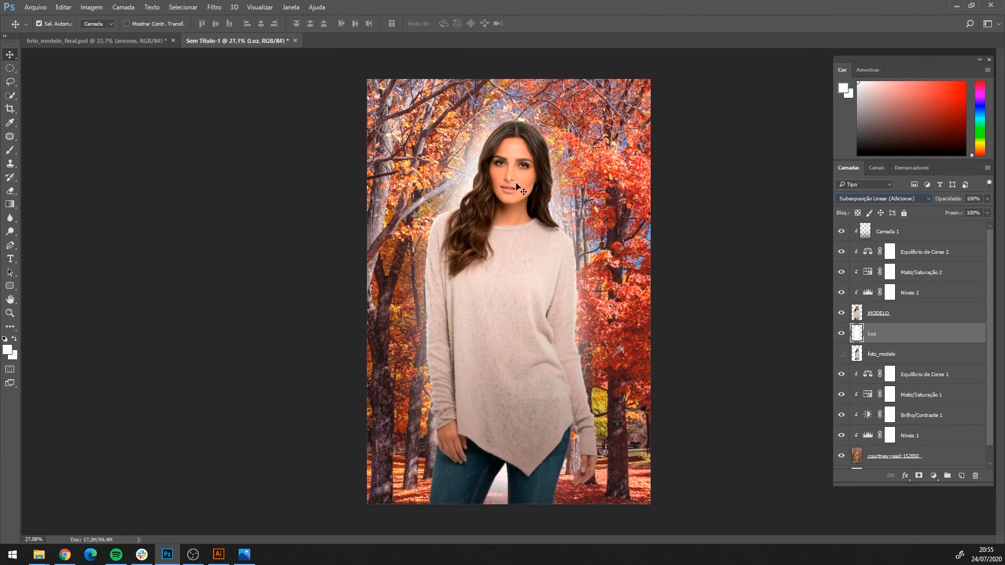
{"action": "key", "text": "Down"}
{"action": "key", "text": "Down"}
{"action": "key", "text": "Down"}
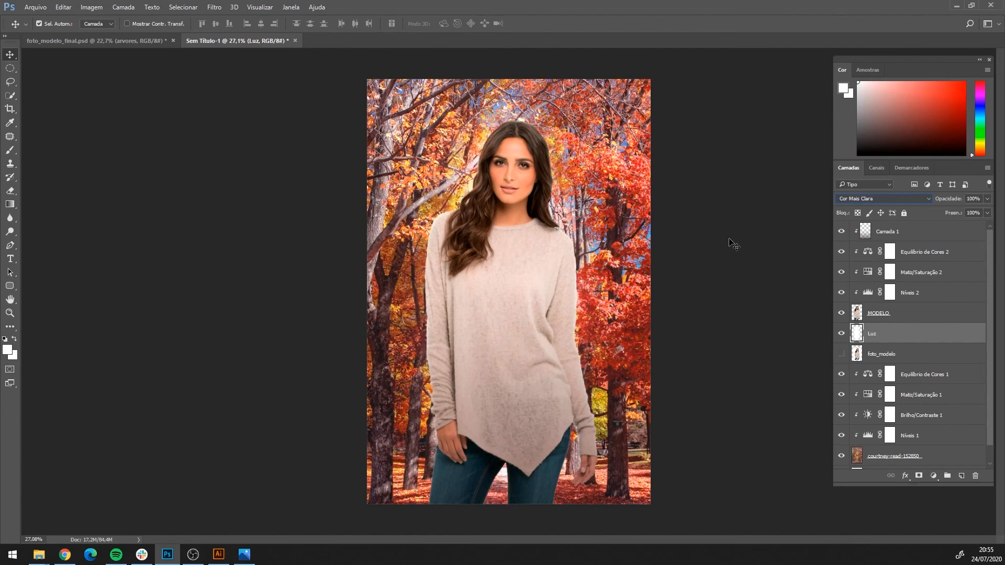
{"action": "left_click", "coordinate": [891, 199]}
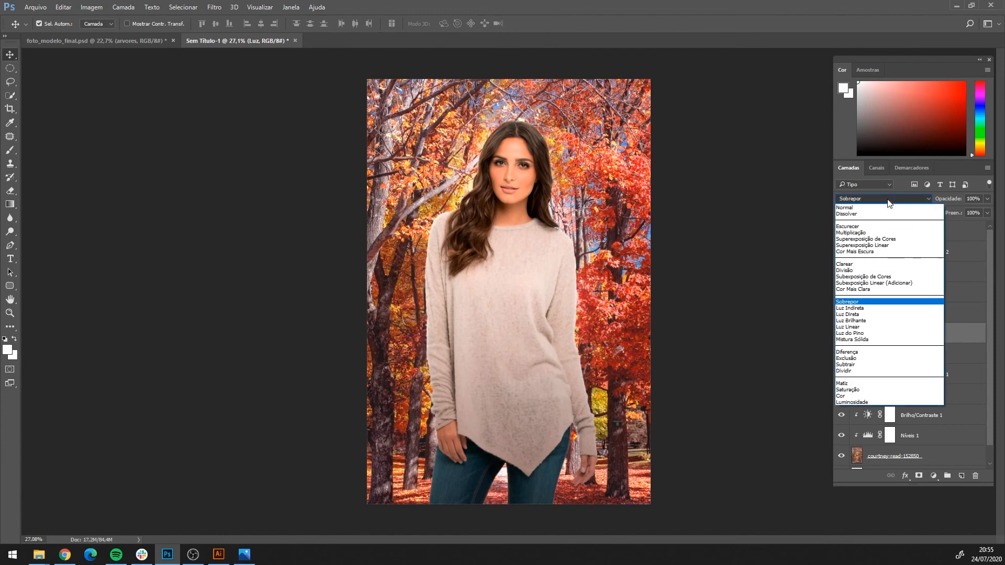
{"action": "left_click", "coordinate": [859, 303]}
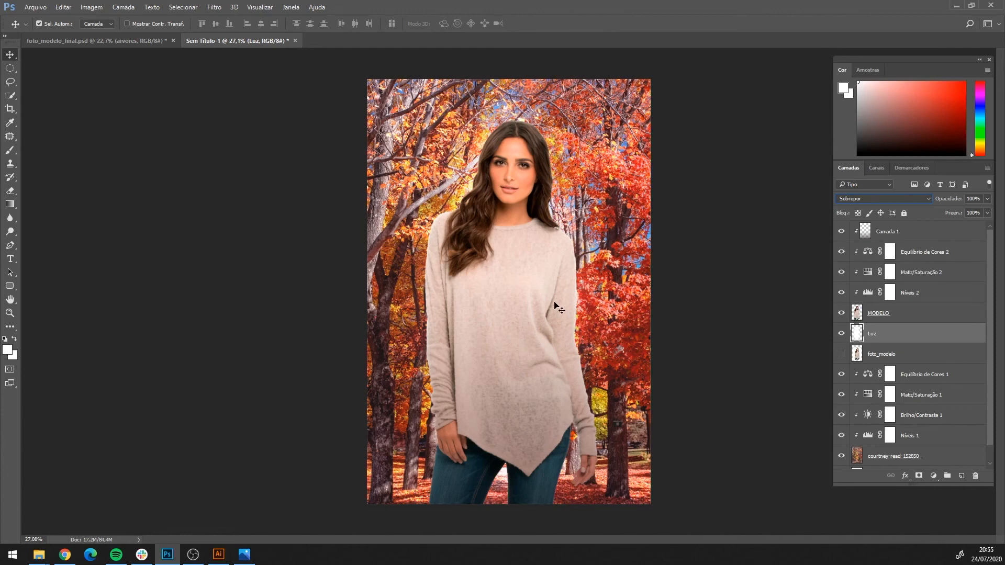
Enlarge the Luz glow to about 119.6% and recentre it behind the model.
{"action": "mouse_move", "coordinate": [468, 184]}
{"action": "left_mouse_down"}
{"action": "mouse_move", "coordinate": [408, 170]}
{"action": "mouse_move", "coordinate": [428, 170]}
{"action": "mouse_move", "coordinate": [358, 170]}
{"action": "mouse_move", "coordinate": [360, 144]}
{"action": "mouse_move", "coordinate": [389, 189]}
{"action": "mouse_move", "coordinate": [411, 175]}
{"action": "mouse_move", "coordinate": [397, 214]}
{"action": "mouse_move", "coordinate": [463, 212]}
{"action": "mouse_move", "coordinate": [472, 202]}
{"action": "mouse_move", "coordinate": [453, 212]}
{"action": "mouse_move", "coordinate": [467, 199]}
{"action": "left_mouse_up"}
{"action": "key", "text": "ctrl"}
{"action": "key", "text": "ctrl+t"}
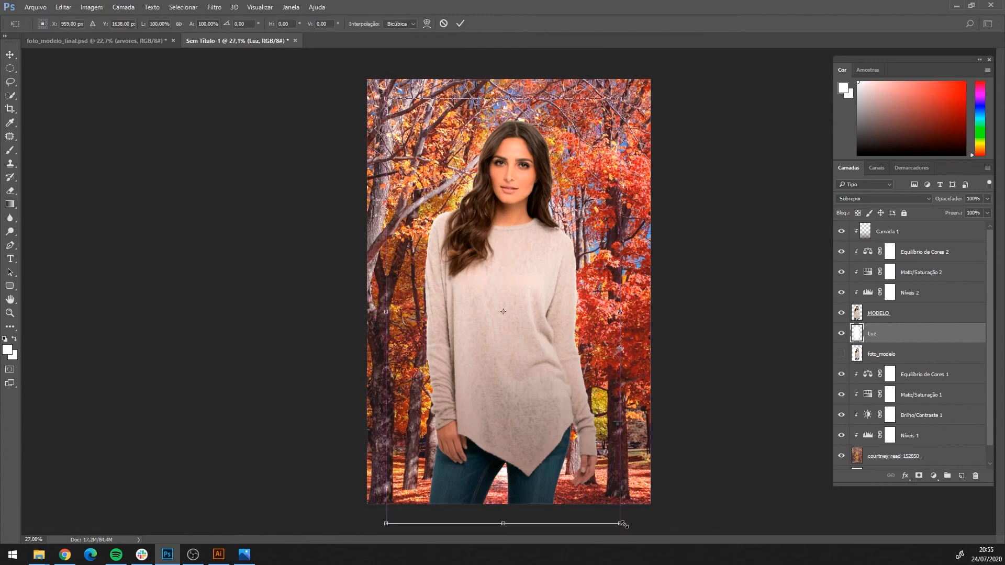
{"action": "left_click_drag", "start_coordinate": [620, 524], "coordinate": [672, 542]}
{"action": "left_click_drag", "start_coordinate": [593, 486], "coordinate": [596, 485]}
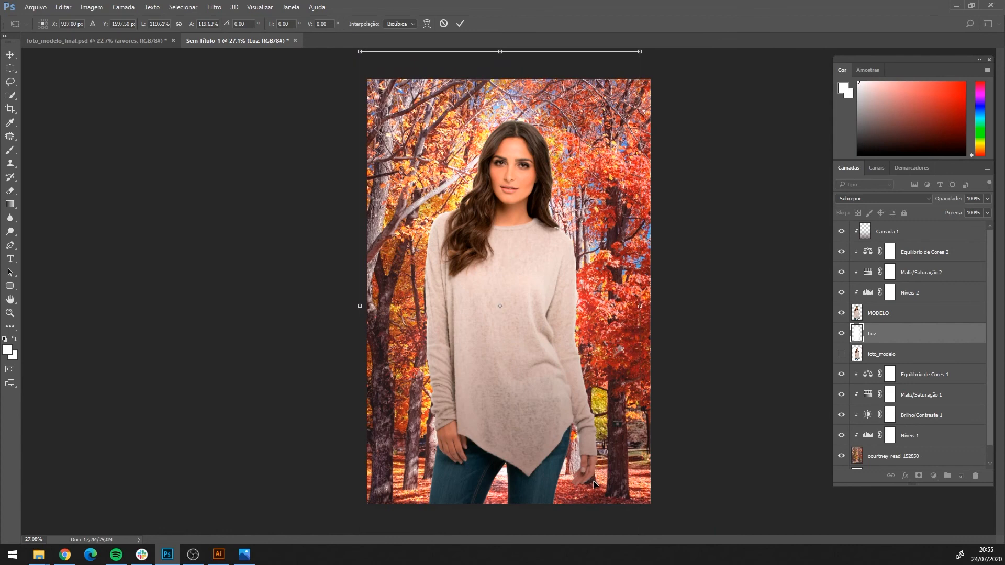
{"action": "key", "text": "Return"}
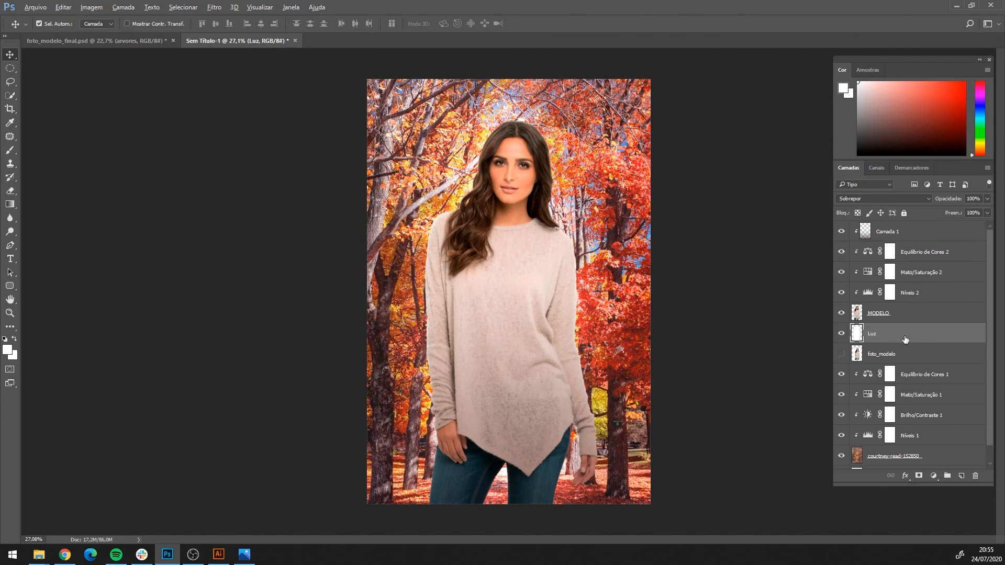
Duplicate the Luz layer directly above the original and set the copy's blend mode to Normal.
{"action": "left_click_drag", "start_coordinate": [904, 339], "coordinate": [904, 328]}
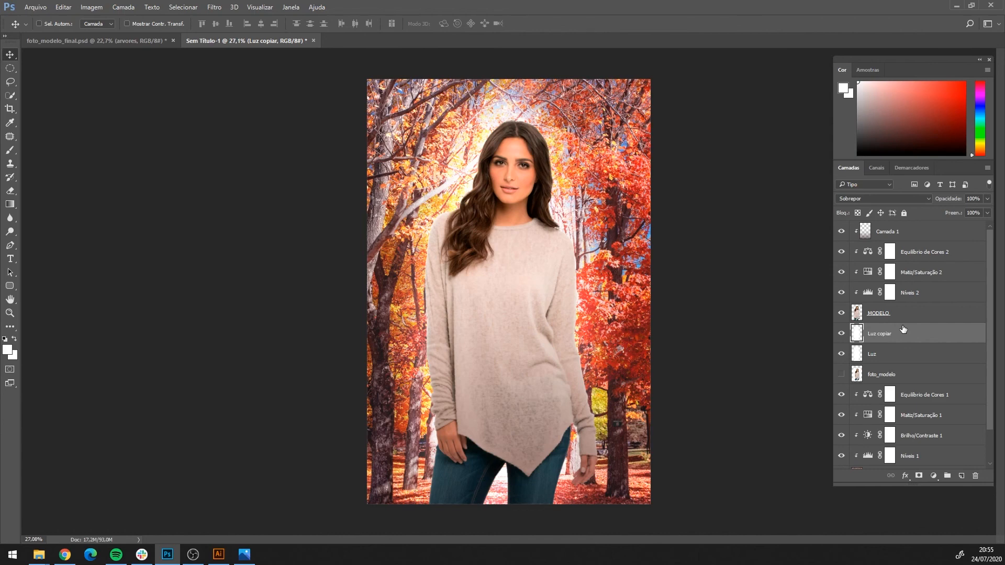
{"action": "key", "text": "Delete"}
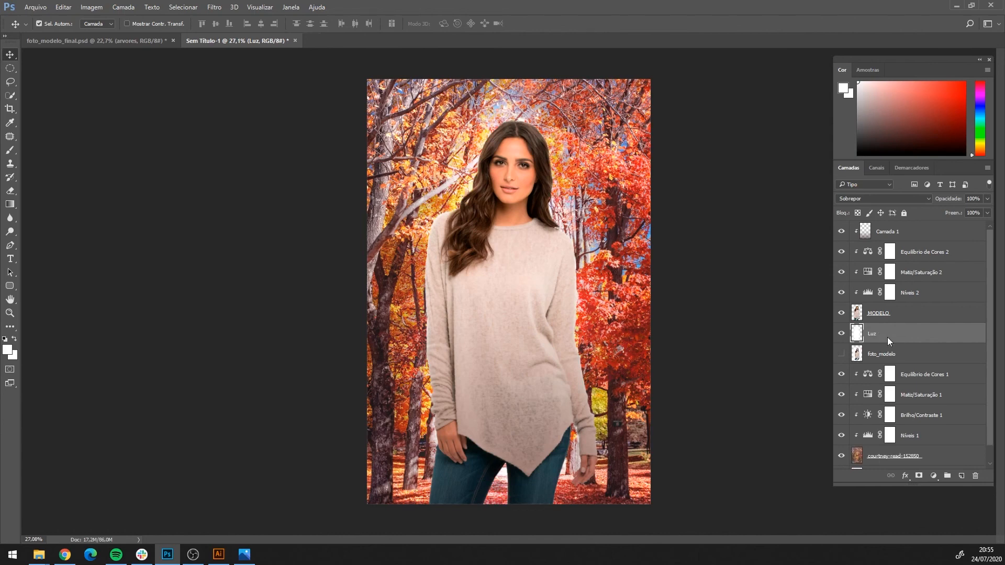
{"action": "right_click", "coordinate": [887, 337]}
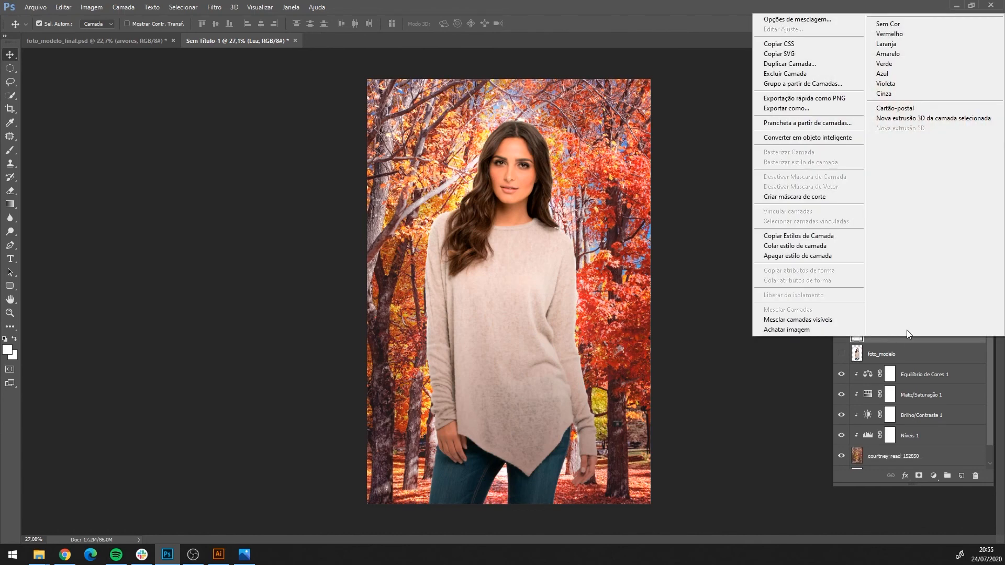
{"action": "left_click", "coordinate": [799, 65]}
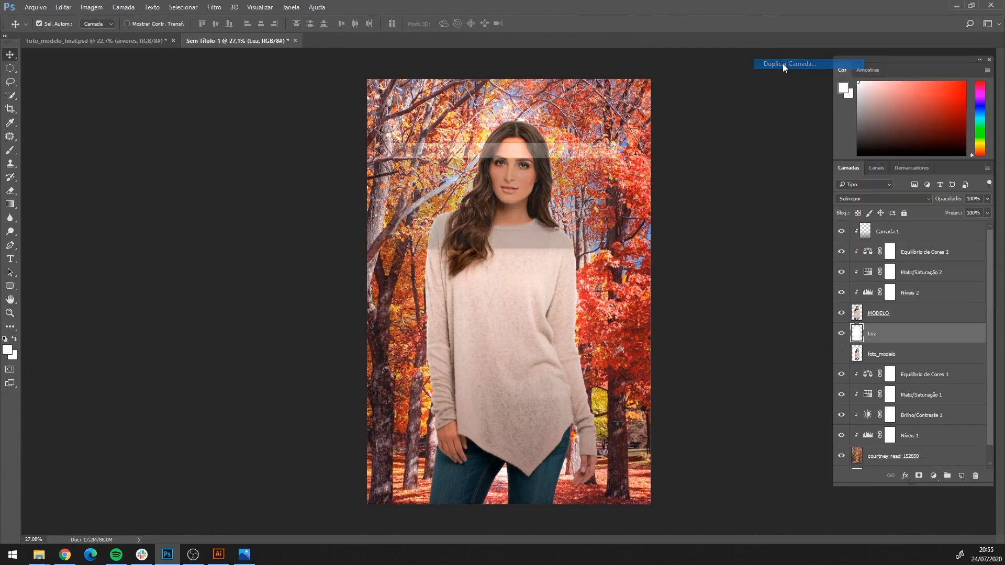
{"action": "left_click", "coordinate": [596, 169]}
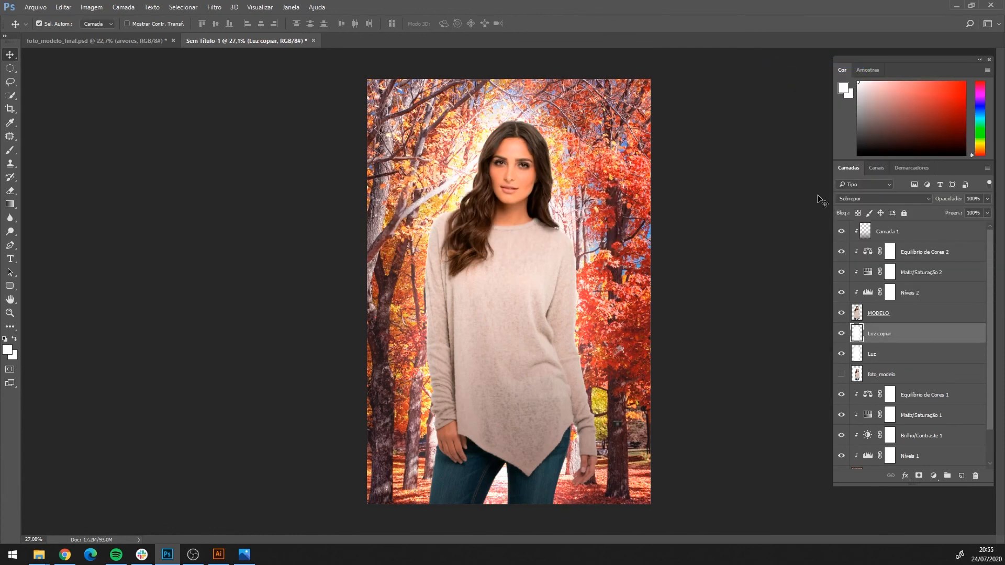
{"action": "left_click", "coordinate": [862, 200]}
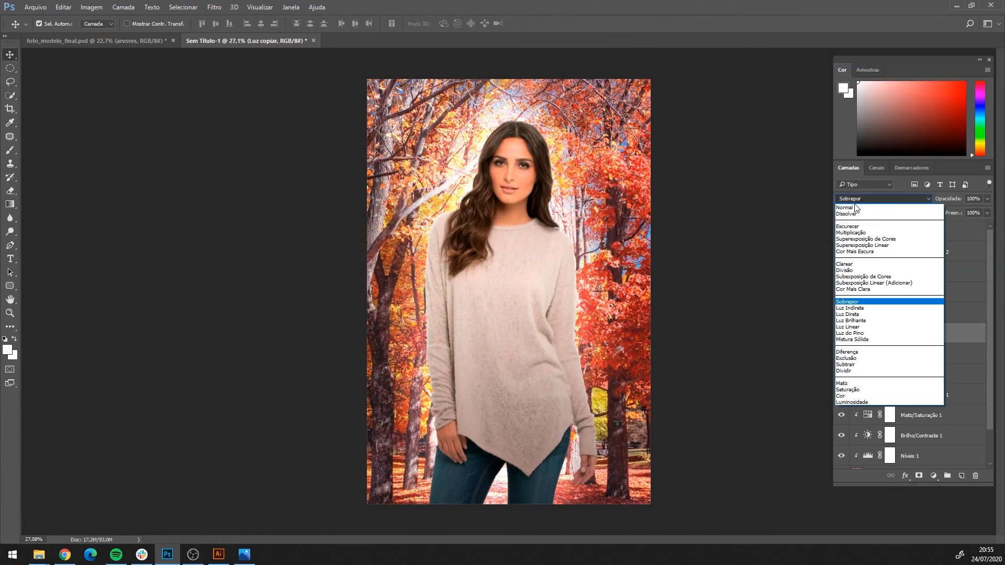
{"action": "left_click", "coordinate": [851, 211]}
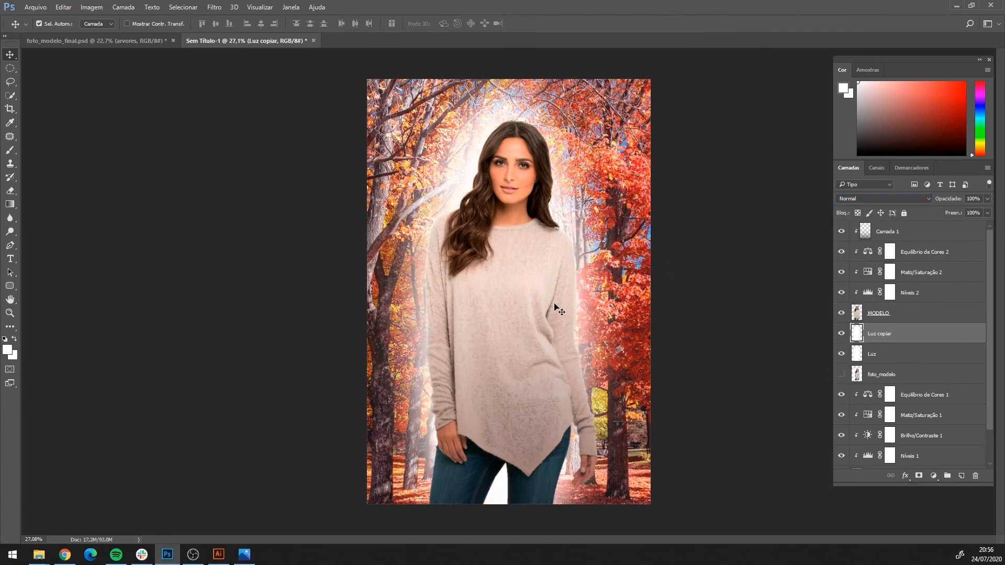
Scale the Luz copiar glow down to about 73.6% width and 67.9% height behind the model.
{"action": "key", "text": "ctrl+t"}
{"action": "scroll", "coordinate": [655, 527], "scroll_direction": "down", "scroll_amount": 3}
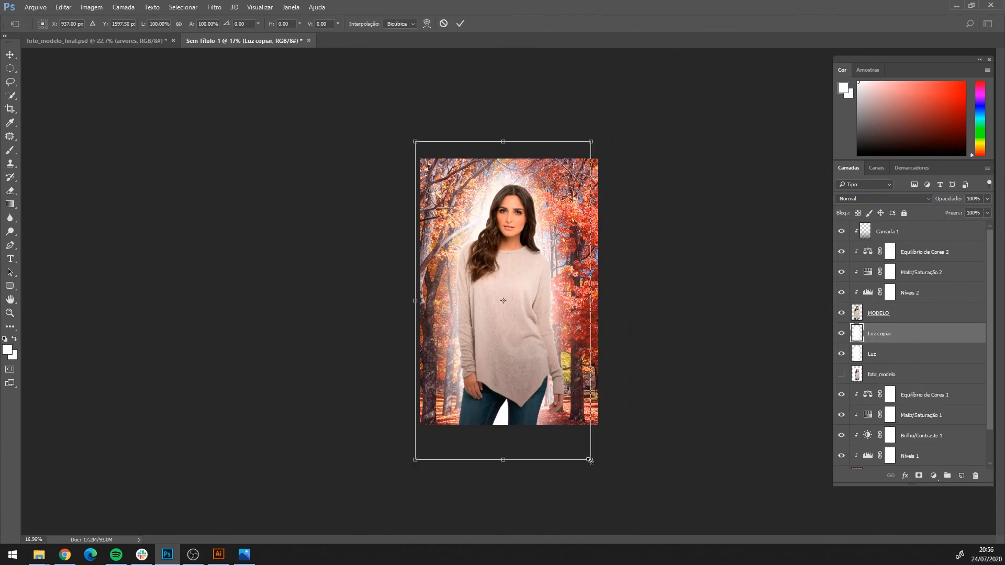
{"action": "left_click_drag", "start_coordinate": [589, 461], "coordinate": [554, 406]}
{"action": "scroll", "coordinate": [564, 386], "scroll_direction": "up", "scroll_amount": 3}
{"action": "left_click_drag", "start_coordinate": [500, 507], "coordinate": [499, 476]}
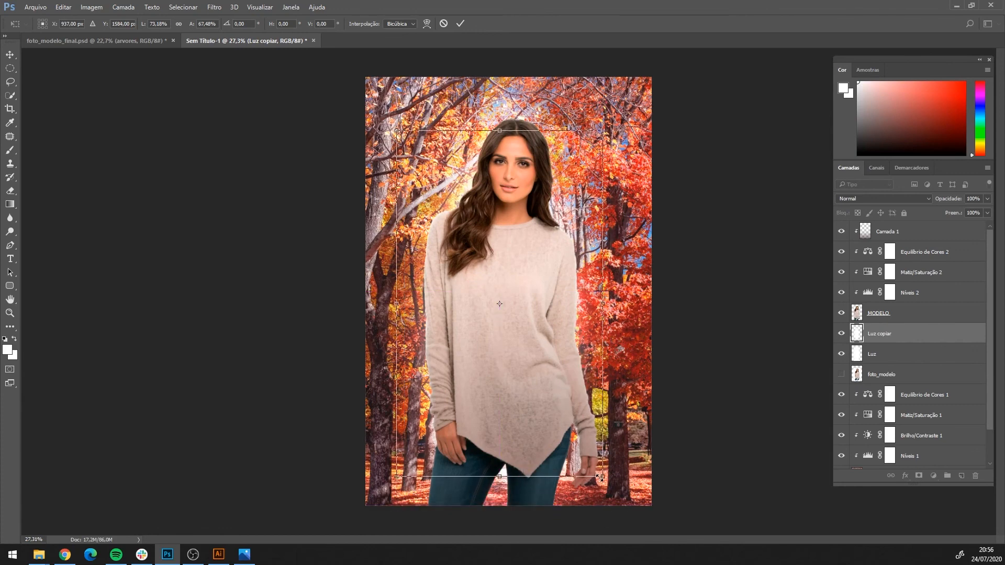
{"action": "mouse_move", "coordinate": [602, 477]}
{"action": "left_mouse_down"}
{"action": "mouse_move", "coordinate": [594, 472]}
{"action": "mouse_move", "coordinate": [602, 477]}
{"action": "left_mouse_up"}
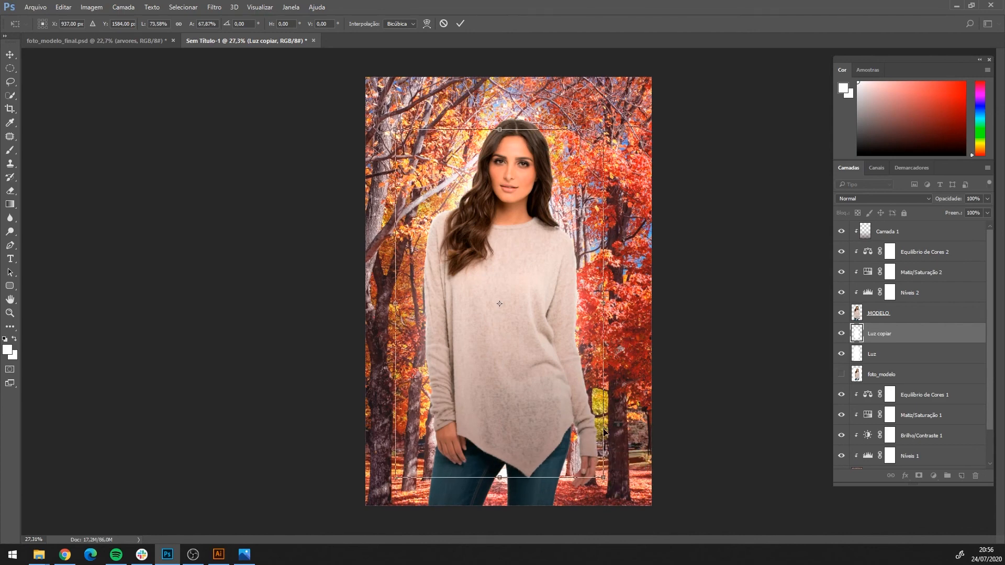
{"action": "key", "text": "Return"}
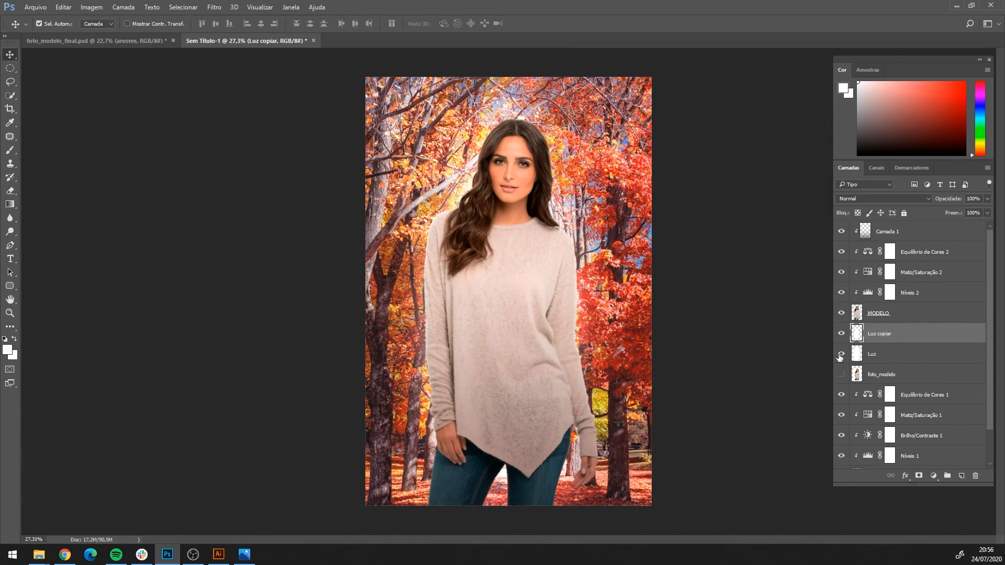
Compare the composite with the original Luz layer hidden and shown, viewing the whole image at a reduced size.
{"action": "left_click", "coordinate": [841, 354]}
{"action": "left_click", "coordinate": [841, 353]}
{"action": "scroll", "coordinate": [681, 329], "scroll_direction": "down", "scroll_amount": 5}
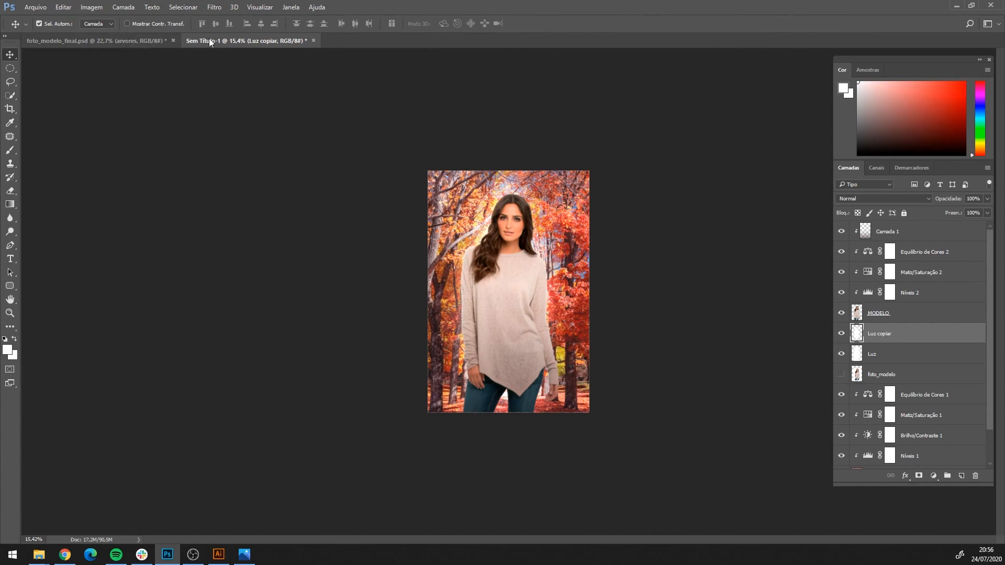
Compare the autumn composite with the finished reference in foto_modelo_final.psd and return to the Sem Título-1 document.
{"action": "left_click", "coordinate": [139, 42]}
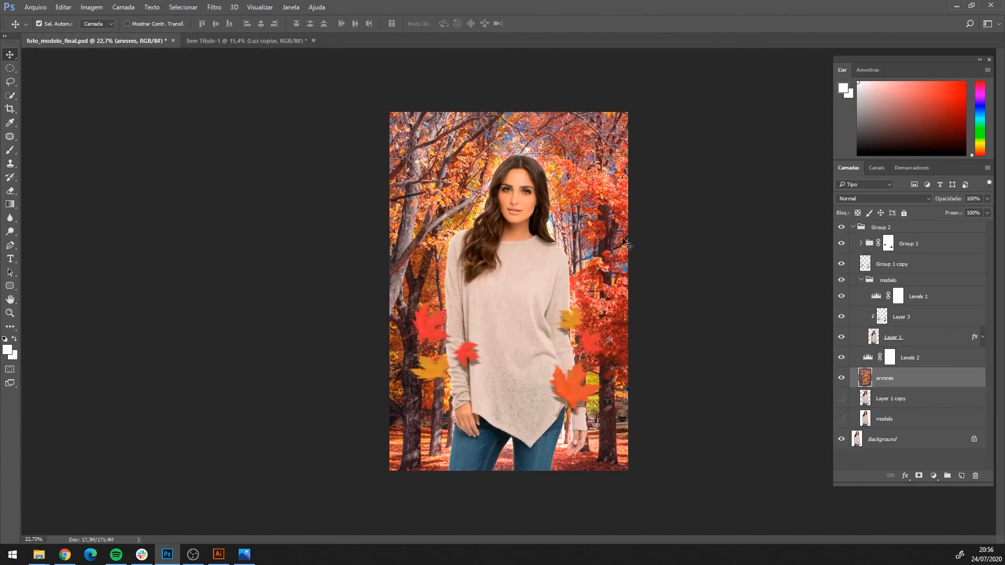
{"action": "left_click", "coordinate": [248, 46]}
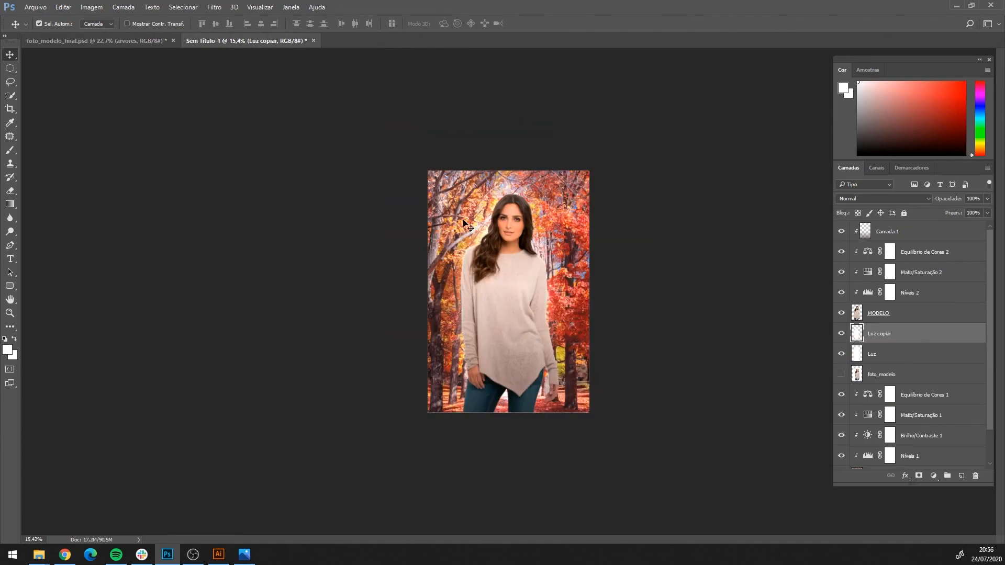
{"action": "key", "text": "ctrl+0"}
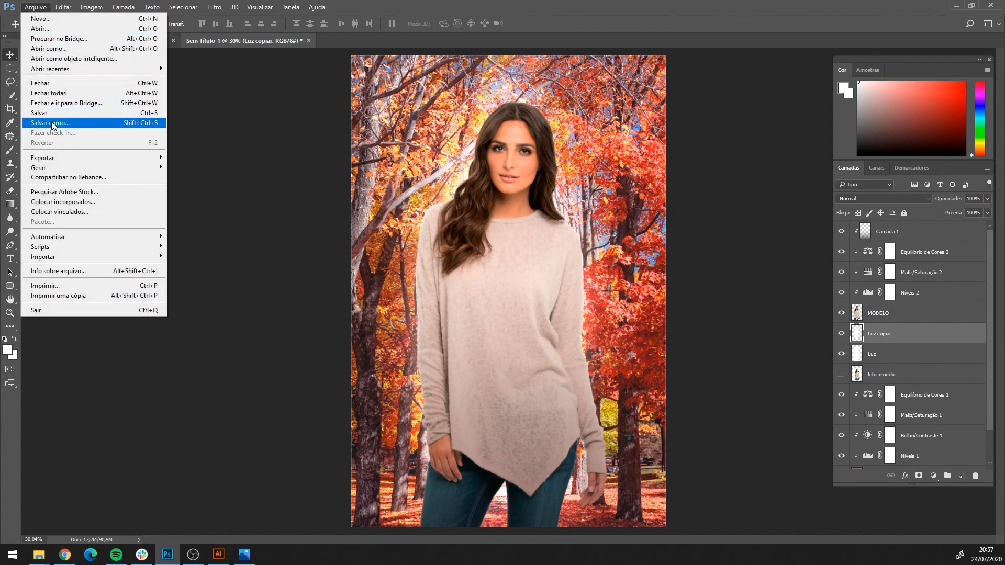
Check the file formats offered for saving a copy of the composite to the desktop, and leave without saving.
{"action": "mouse_move", "coordinate": [45, 159]}
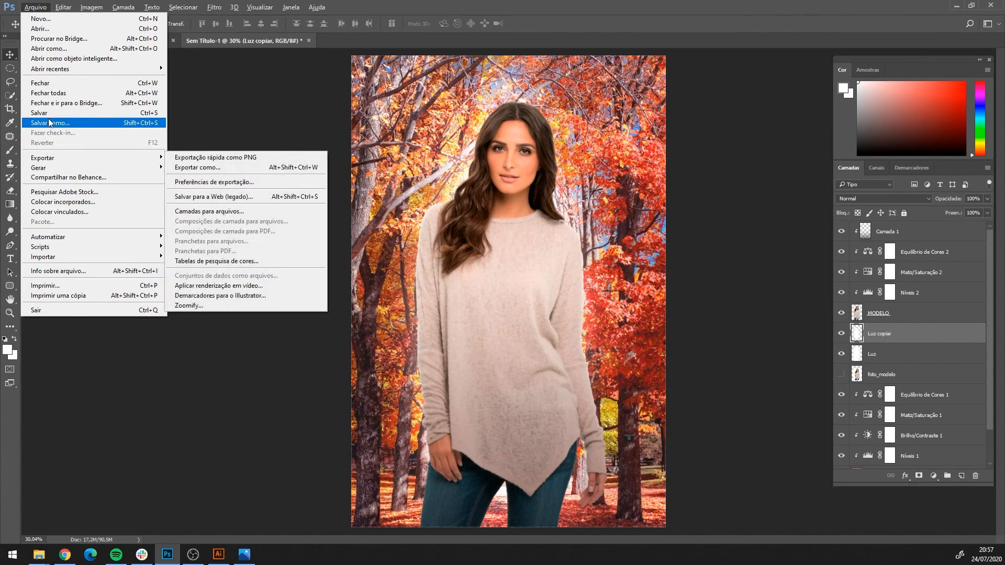
{"action": "left_click", "coordinate": [76, 125]}
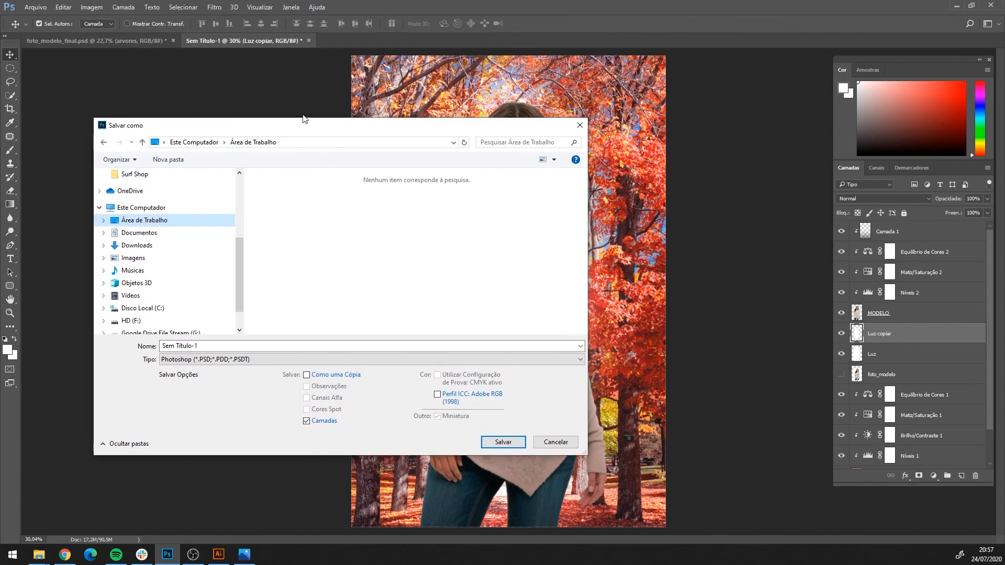
{"action": "left_click", "coordinate": [193, 361]}
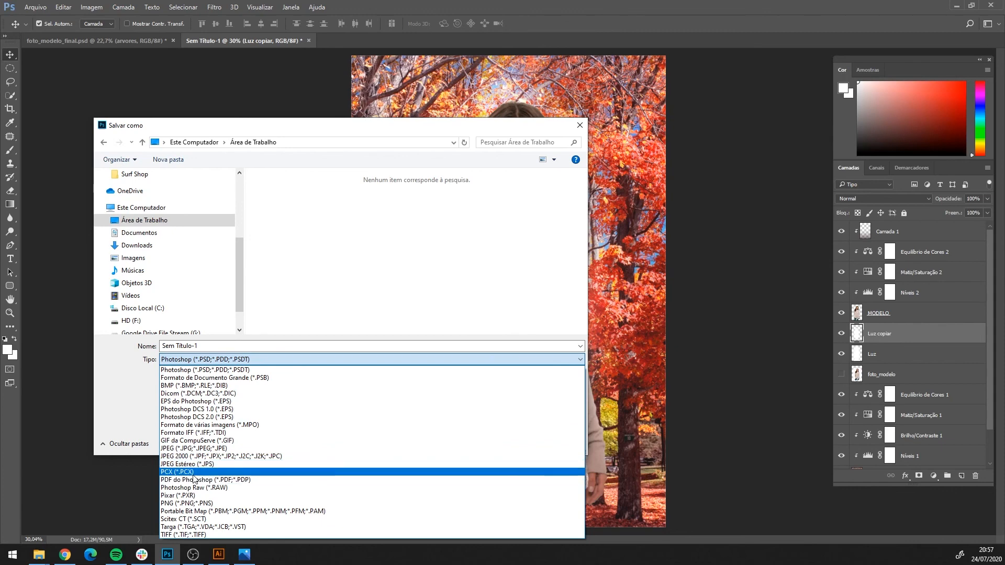
{"action": "left_click", "coordinate": [278, 359]}
{"action": "left_click", "coordinate": [501, 442]}
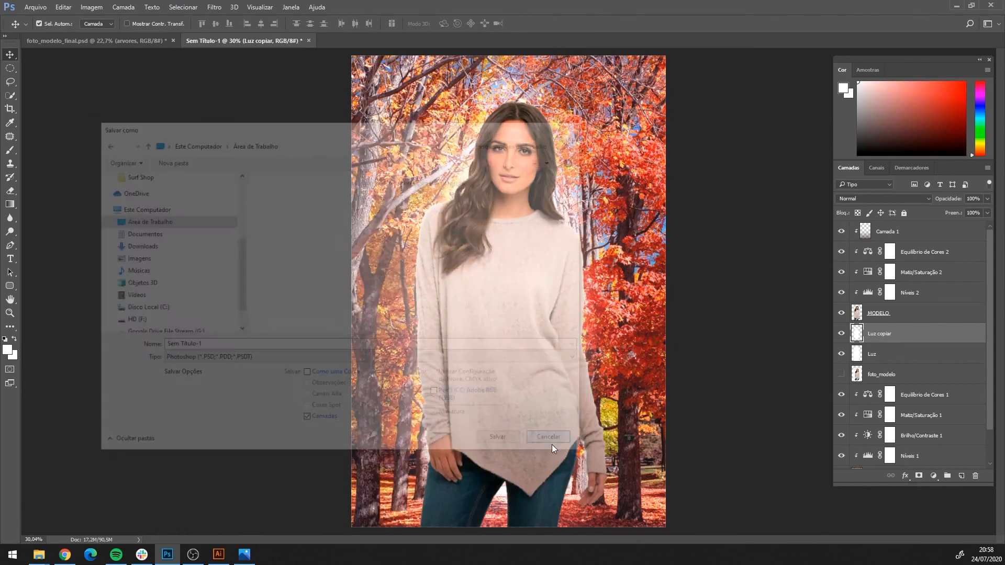